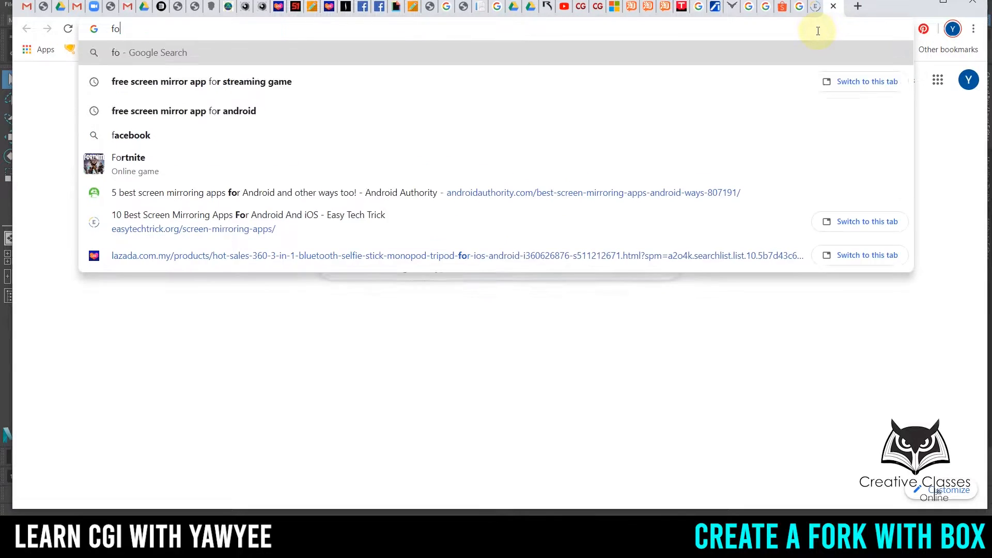
Search the web for "fork" and browse the image results for fork shape references.
{"action": "key", "text": "Return"}
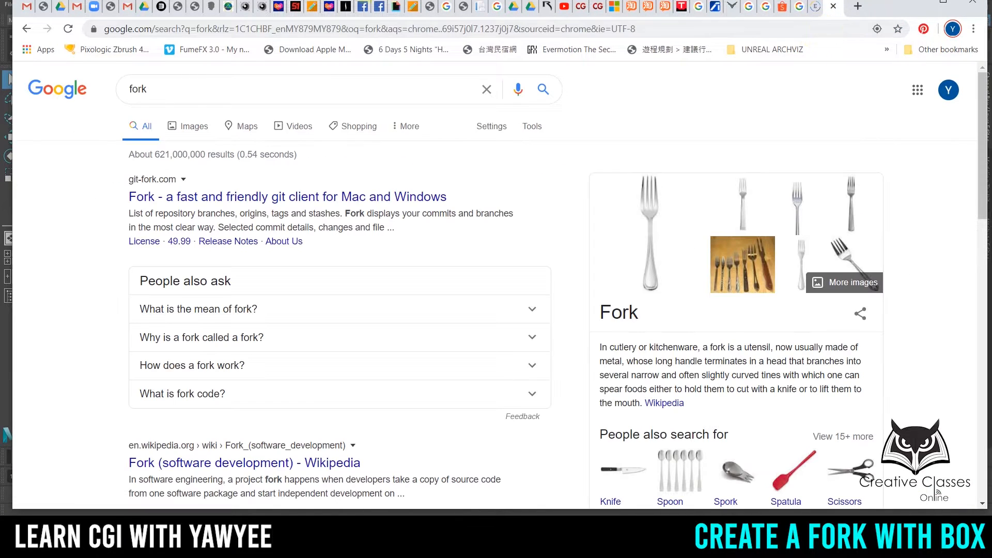
{"action": "left_click", "coordinate": [193, 126]}
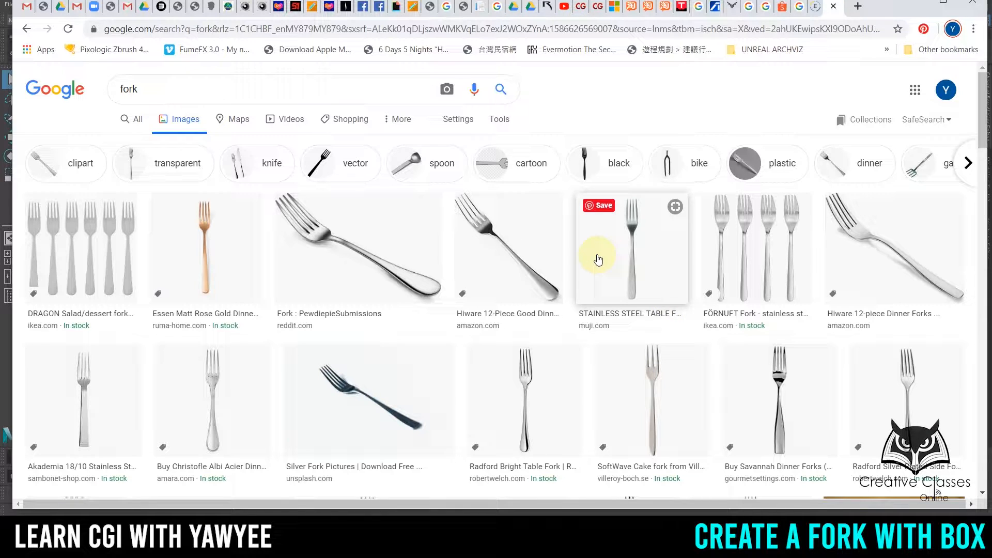
{"action": "scroll", "coordinate": [549, 271], "scroll_direction": "down", "scroll_amount": 3}
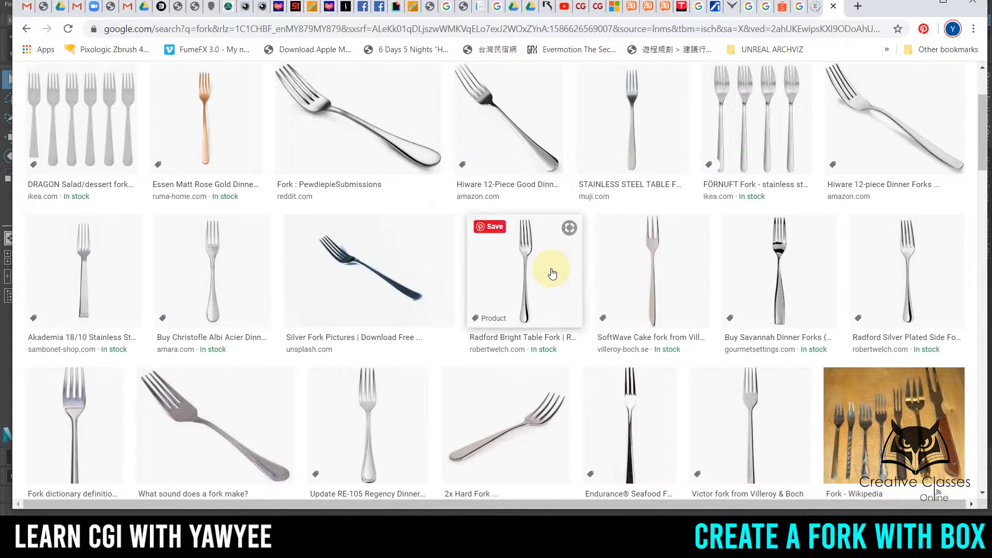
{"action": "scroll", "coordinate": [691, 284], "scroll_direction": "down", "scroll_amount": 3}
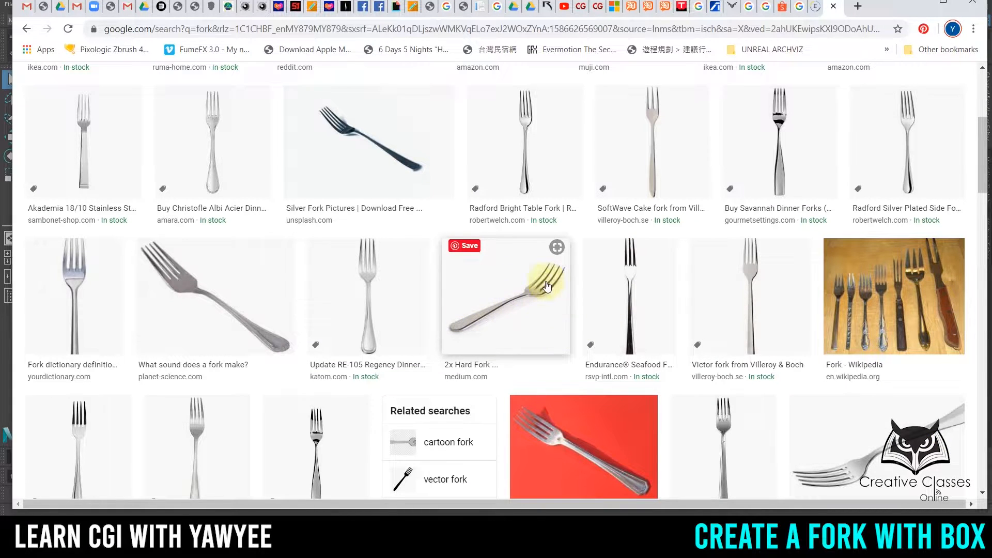
{"action": "scroll", "coordinate": [547, 286], "scroll_direction": "down", "scroll_amount": 4}
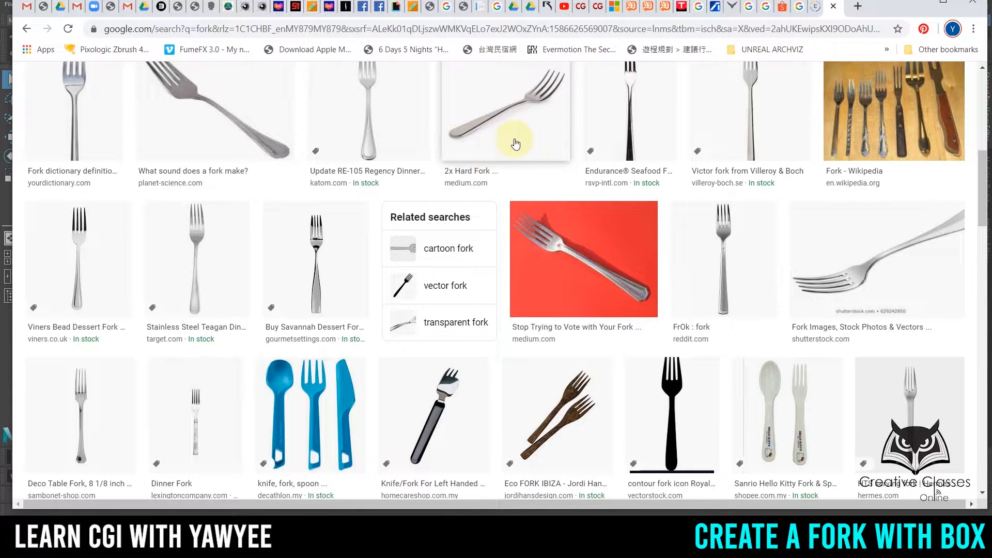
Open youtube.com in a new tab and browse the list of videos uploaded to the signed-in channel.
{"action": "left_click", "coordinate": [858, 6]}
{"action": "type", "text": "youtube.com"}
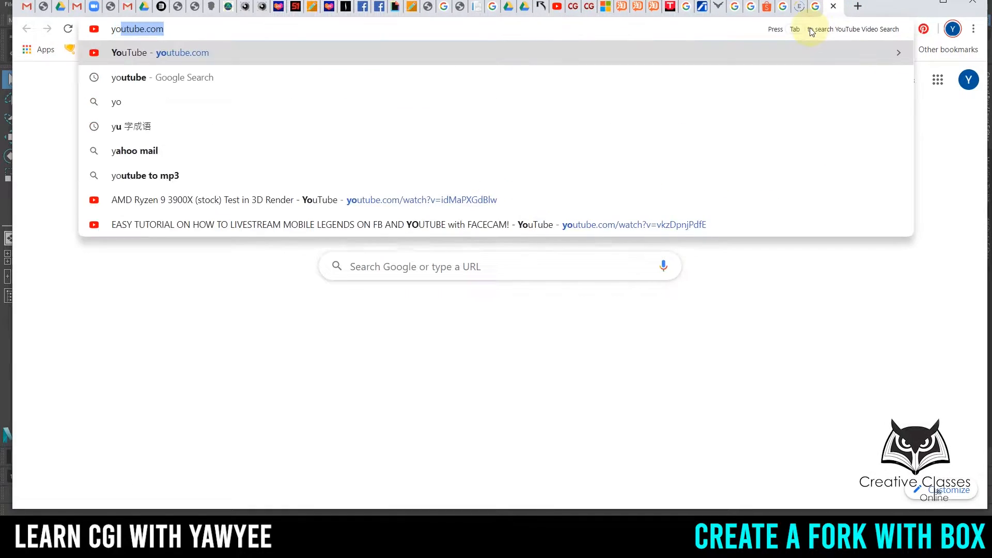
{"action": "key", "text": "Return"}
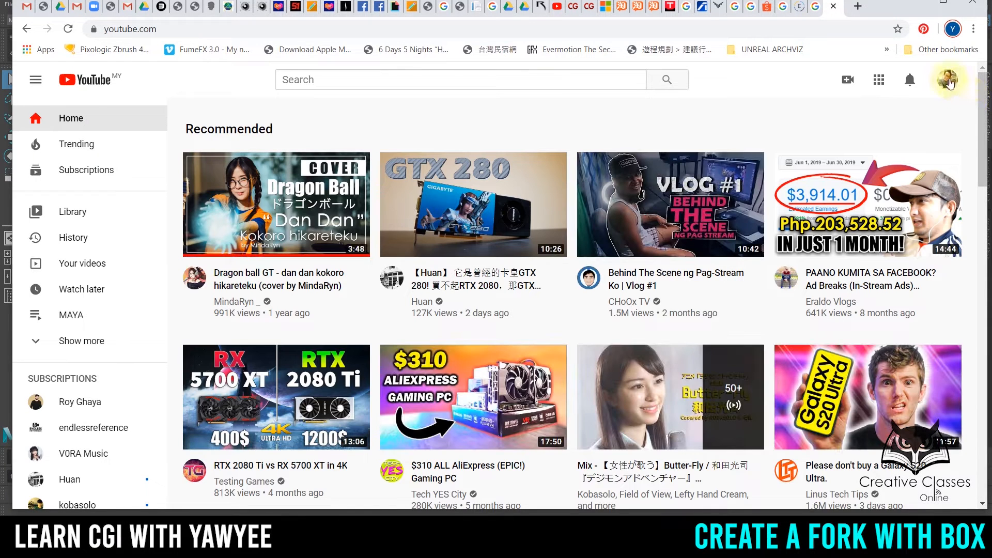
{"action": "left_click", "coordinate": [948, 79]}
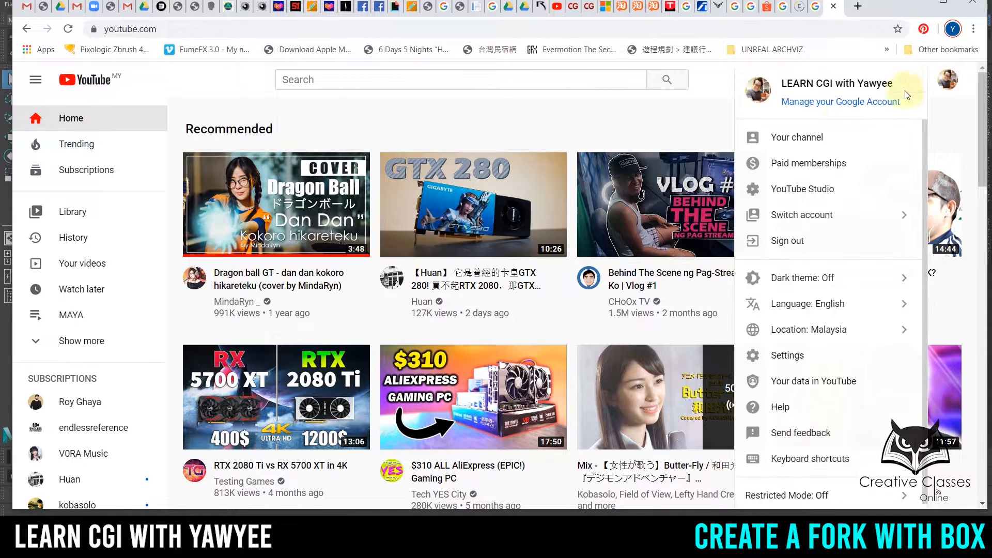
{"action": "left_click", "coordinate": [809, 138]}
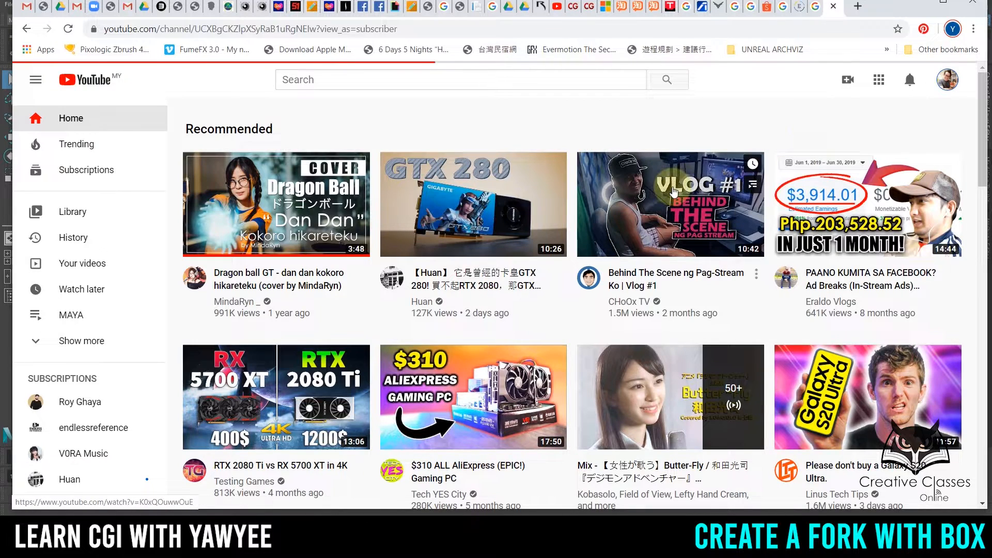
{"action": "scroll", "coordinate": [563, 248], "scroll_direction": "down", "scroll_amount": 3}
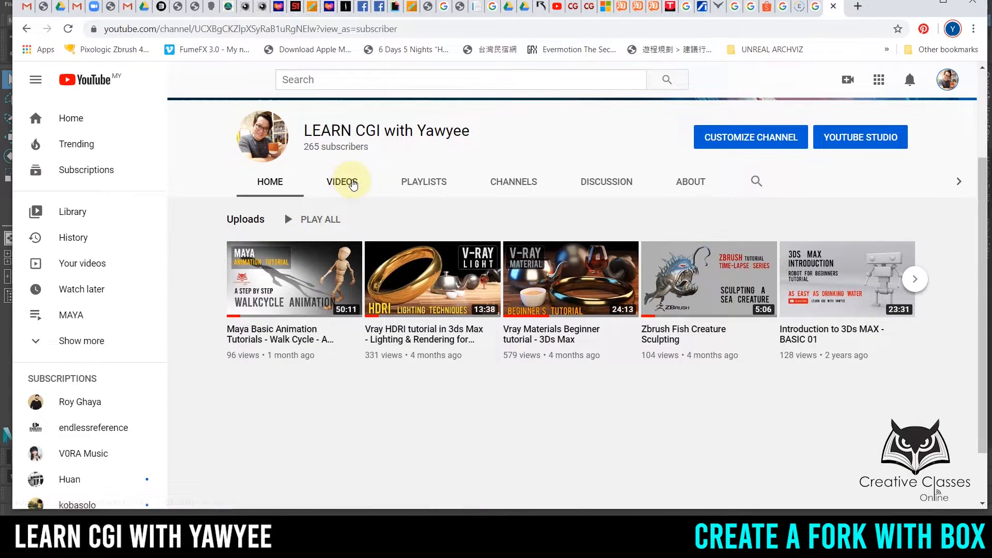
{"action": "left_click", "coordinate": [352, 183]}
{"action": "scroll", "coordinate": [626, 362], "scroll_direction": "down", "scroll_amount": 5}
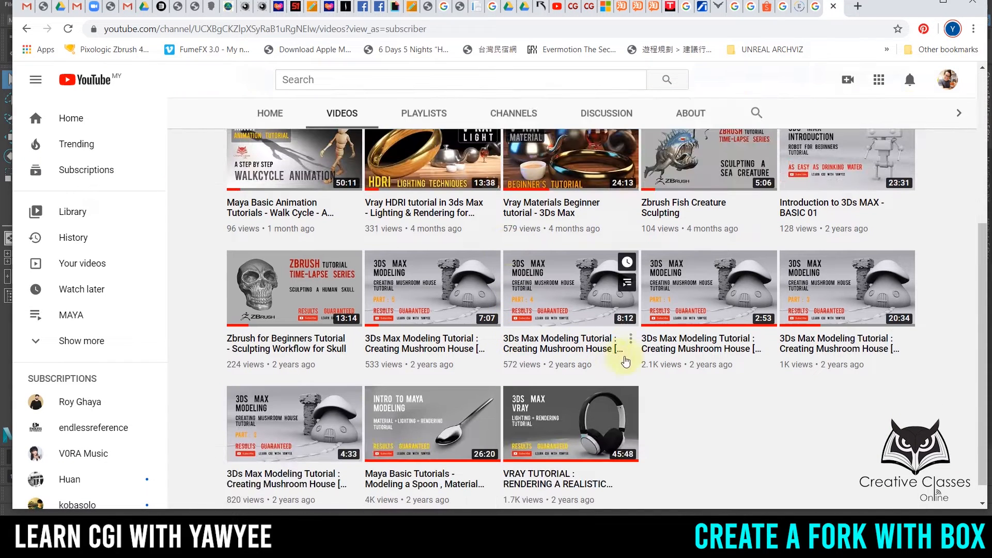
{"action": "scroll", "coordinate": [595, 392], "scroll_direction": "down", "scroll_amount": 1}
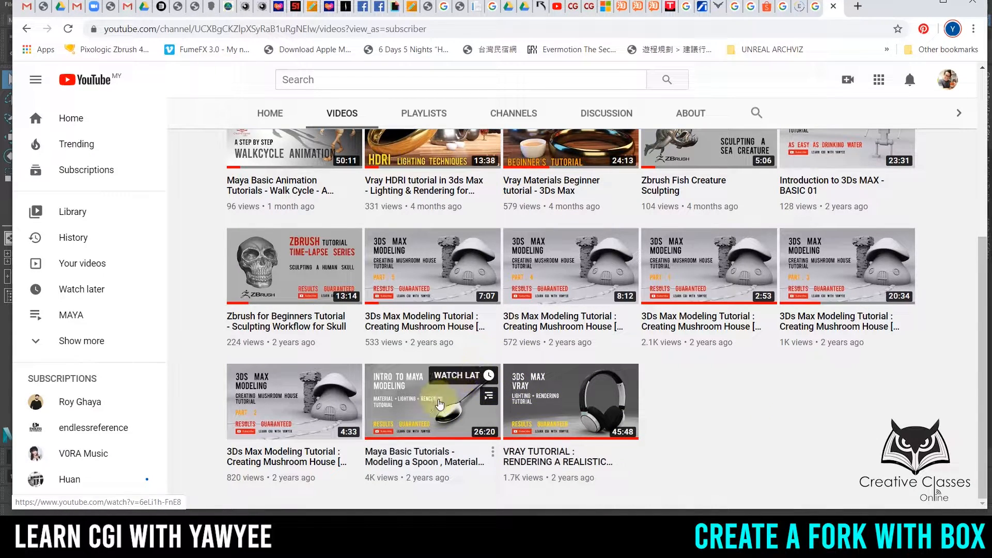
Open the Maya spoon modeling tutorial video, skip ahead to the spoon render near 22:43 and pause it.
{"action": "left_click", "coordinate": [563, 392]}
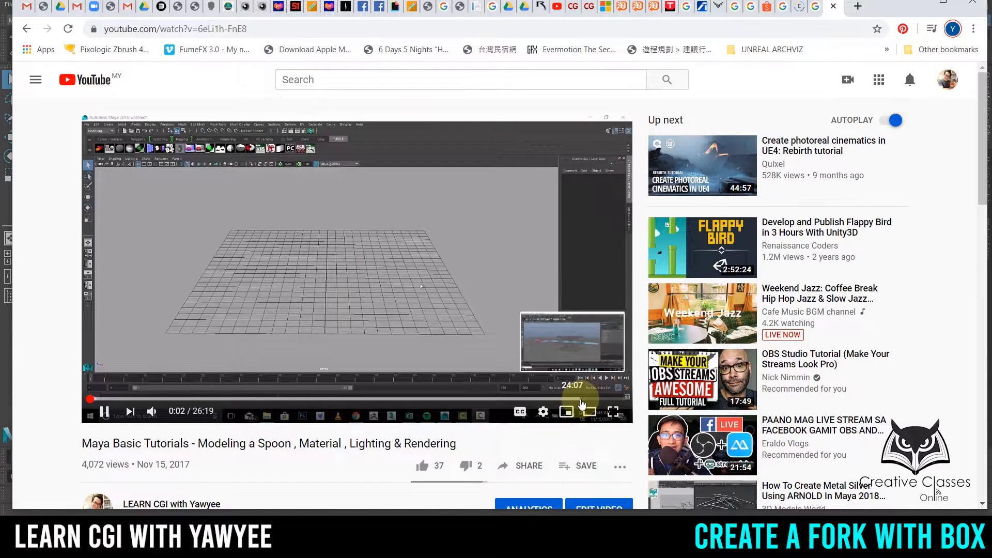
{"action": "left_click", "coordinate": [552, 399]}
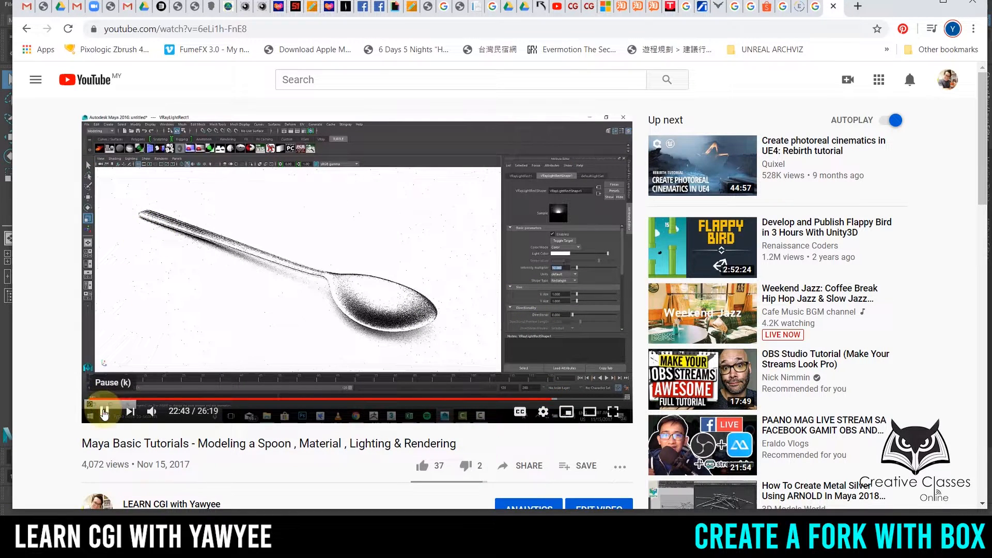
{"action": "left_click", "coordinate": [104, 411]}
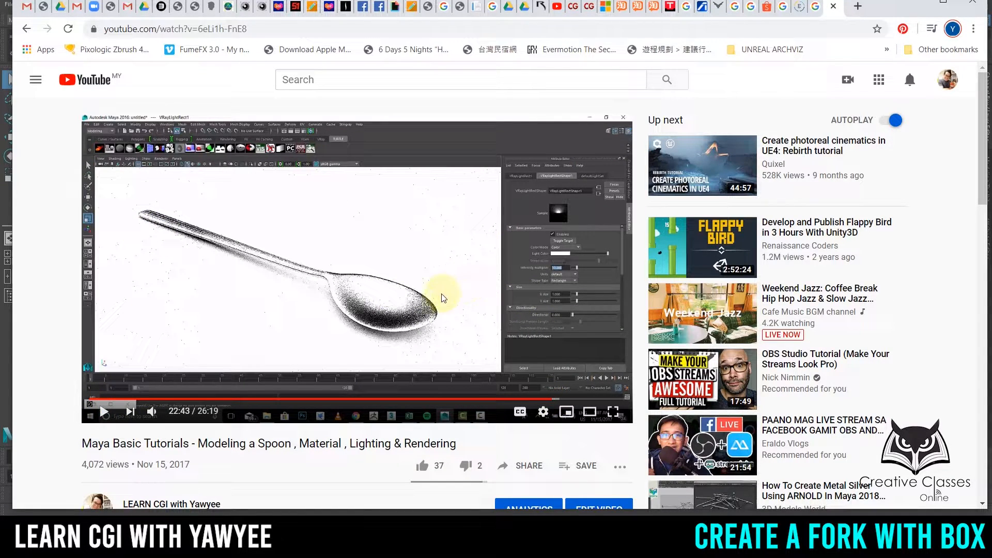
{"action": "scroll", "coordinate": [413, 304], "scroll_direction": "down", "scroll_amount": 3}
{"action": "scroll", "coordinate": [517, 233], "scroll_direction": "up", "scroll_amount": 3}
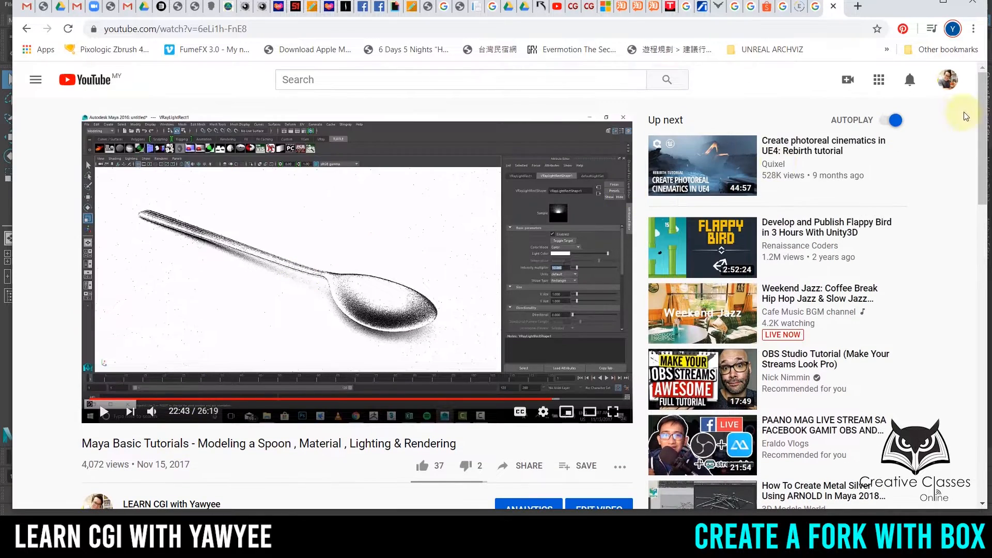
Return to the signed-in channel's home page and switch to Maya.
{"action": "left_click", "coordinate": [948, 84]}
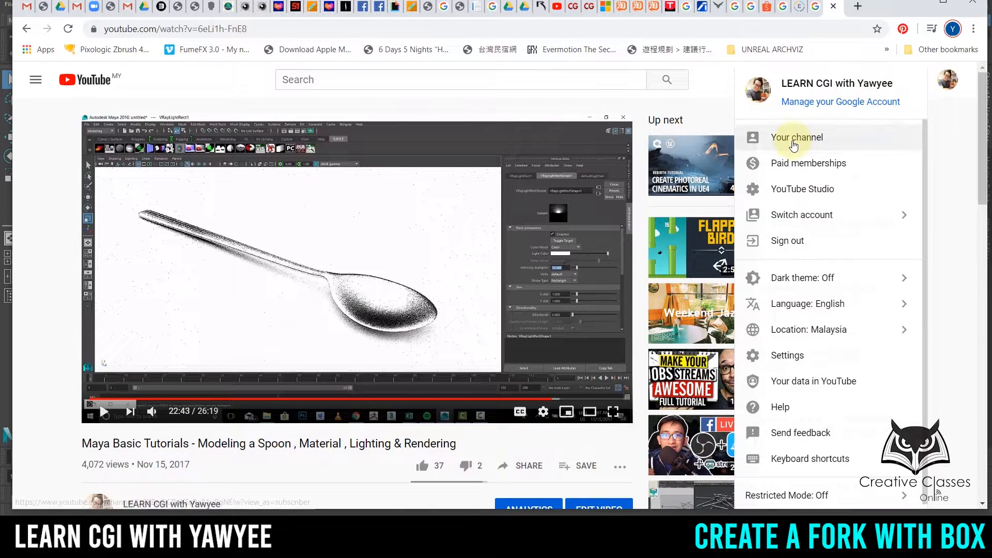
{"action": "left_click", "coordinate": [796, 137]}
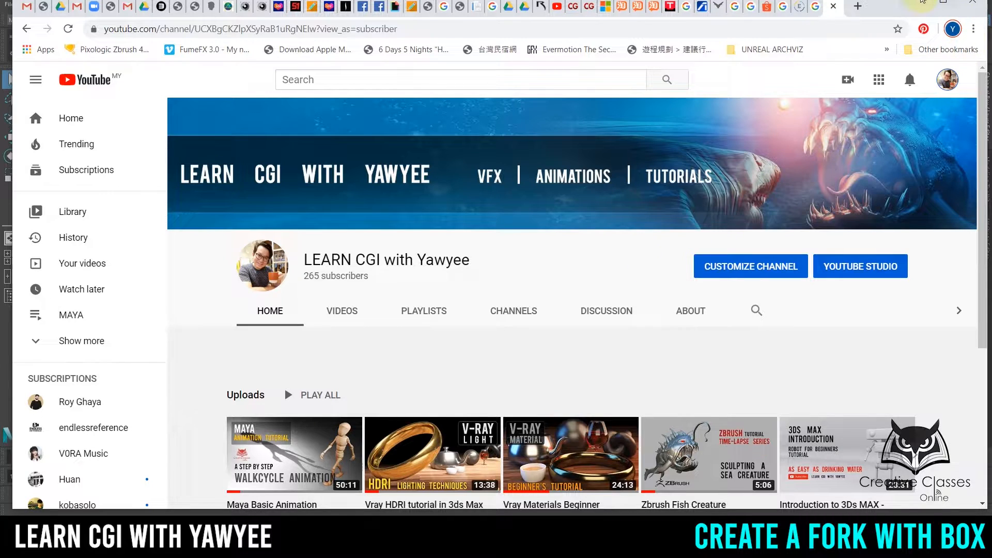
{"action": "left_click", "coordinate": [914, 2]}
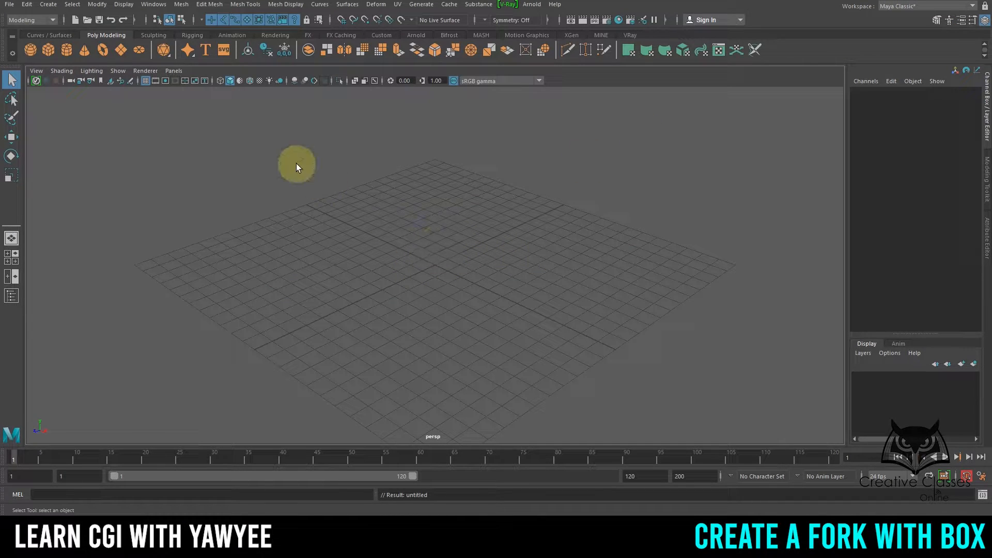
Create a polygon cube and scale it into a flat, long bar, about 0.198 in Y and 14.554 in Z.
{"action": "left_click", "coordinate": [50, 49]}
{"action": "left_click_drag", "start_coordinate": [456, 246], "coordinate": [498, 277], "text": "alt"}
{"action": "key", "text": "r"}
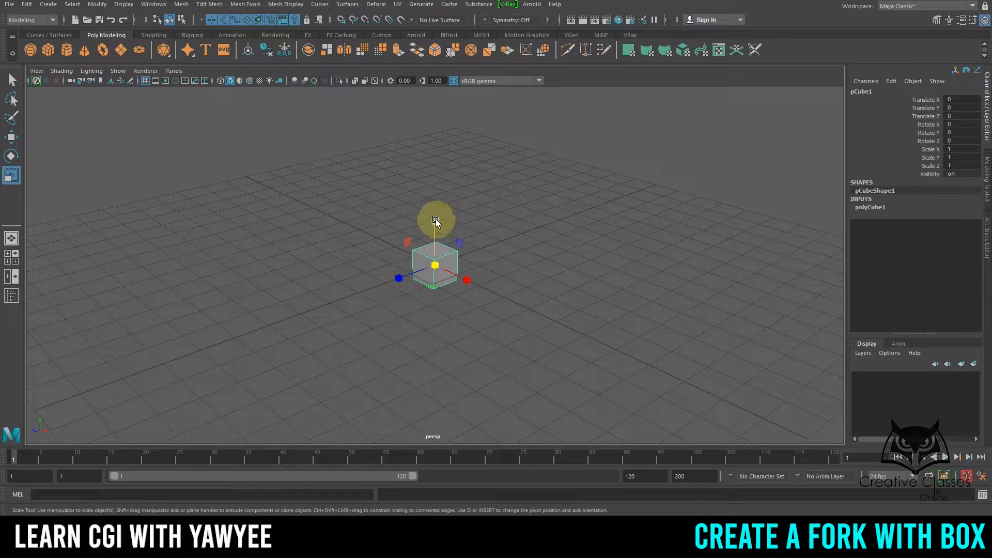
{"action": "left_click_drag", "start_coordinate": [436, 221], "coordinate": [433, 246]}
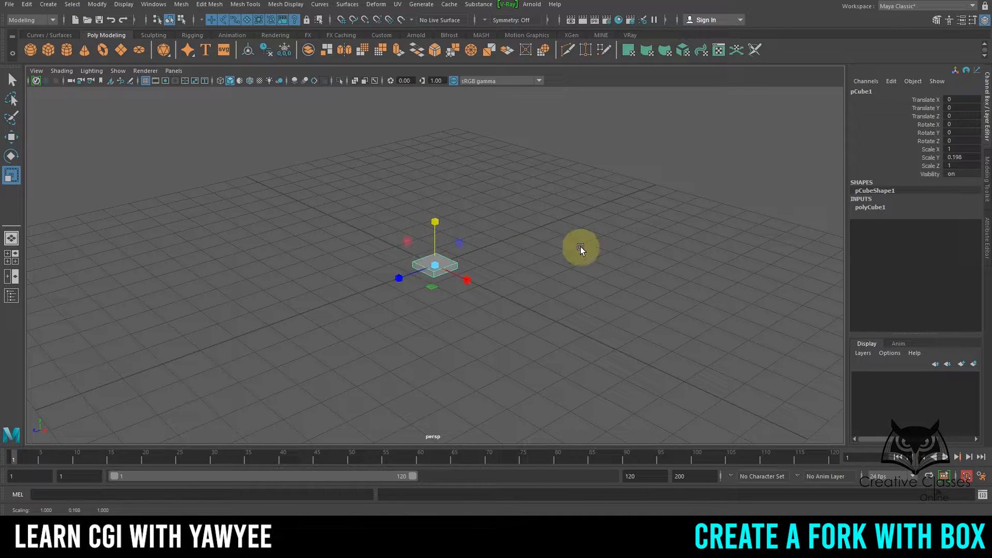
{"action": "left_click_drag", "start_coordinate": [392, 277], "coordinate": [13, 390]}
{"action": "left_click_drag", "start_coordinate": [389, 277], "coordinate": [361, 284]}
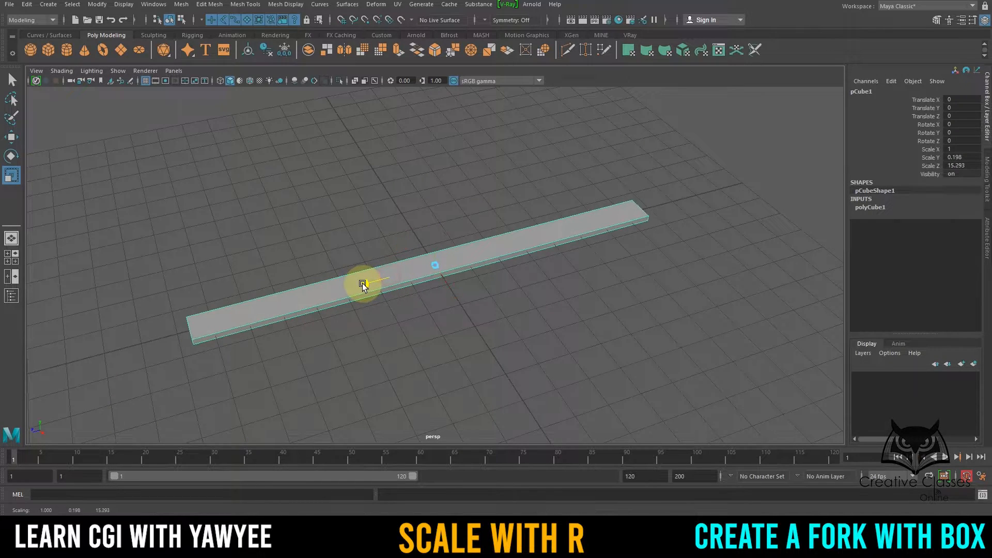
{"action": "left_click_drag", "start_coordinate": [631, 281], "coordinate": [298, 315], "text": "alt"}
{"action": "key", "text": "q"}
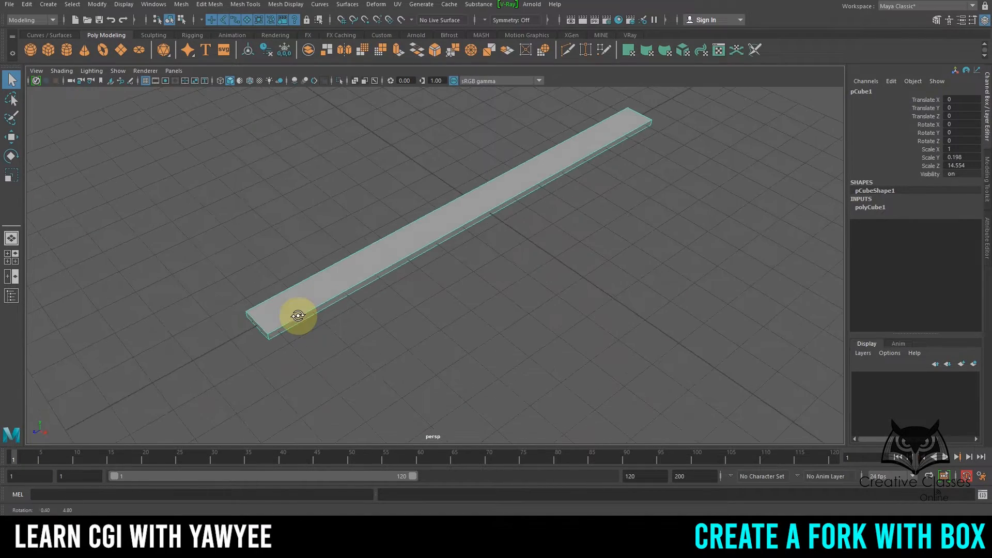
Switch to the browser to check the fork reference images, and return to Maya.
{"action": "left_click", "coordinate": [477, 533]}
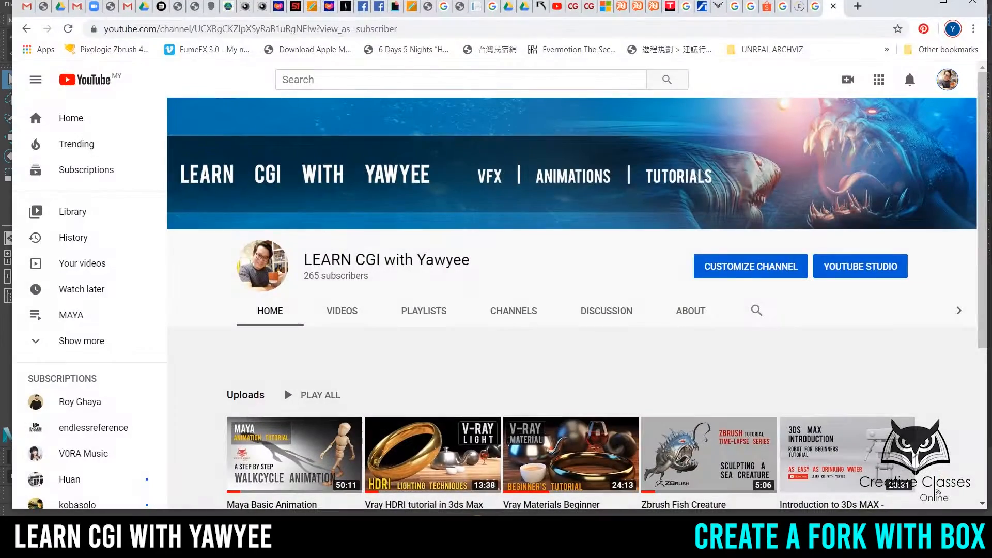
{"action": "scroll", "coordinate": [561, 263], "scroll_direction": "down", "scroll_amount": 2}
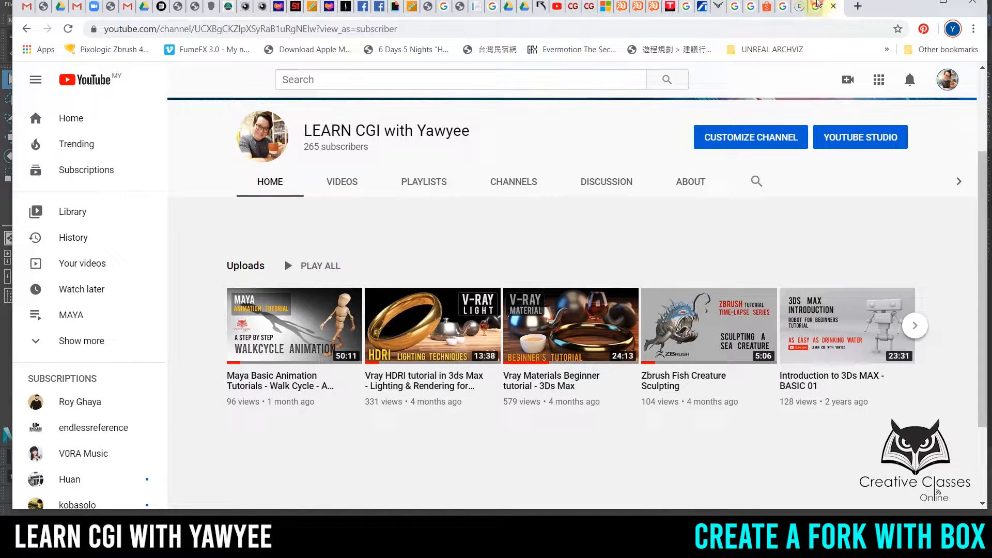
{"action": "left_click", "coordinate": [816, 6]}
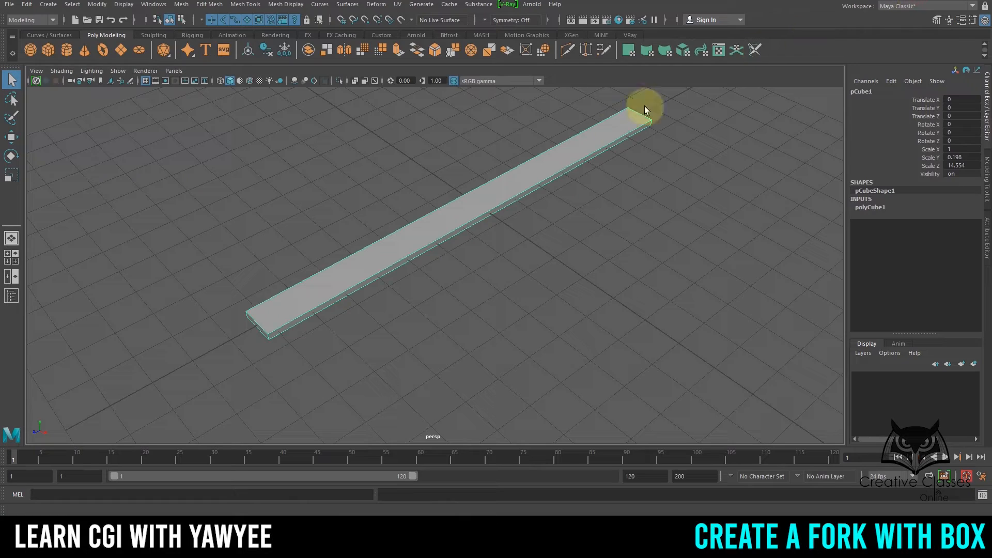
{"action": "left_click", "coordinate": [913, 6]}
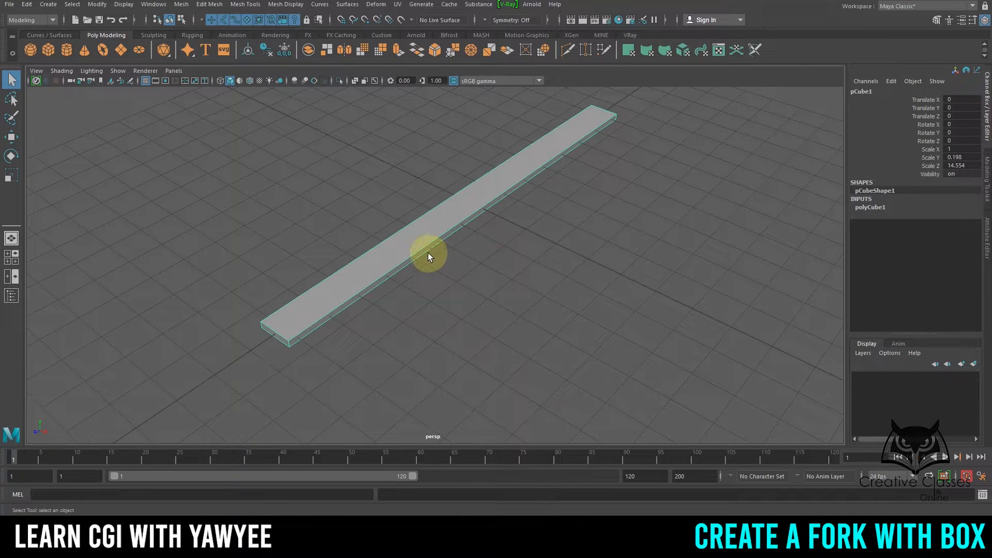
Select the vertices at the bar's near end, turn off soft selection, scale that end narrower and return to object mode.
{"action": "right_click_drag", "start_coordinate": [404, 237], "coordinate": [333, 222]}
{"action": "left_click_drag", "start_coordinate": [218, 280], "coordinate": [367, 425]}
{"action": "left_click_drag", "start_coordinate": [359, 308], "coordinate": [461, 293], "text": "alt"}
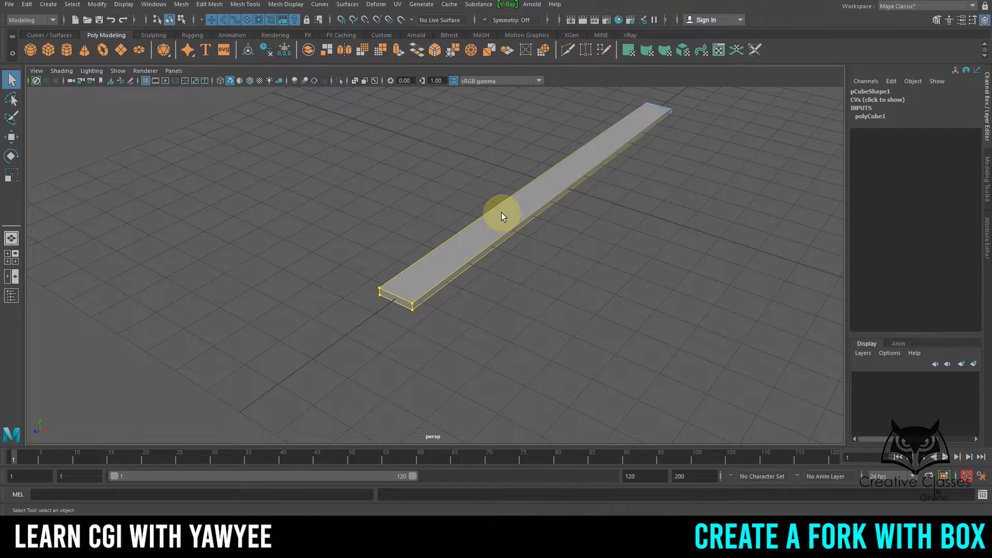
{"action": "key", "text": "b"}
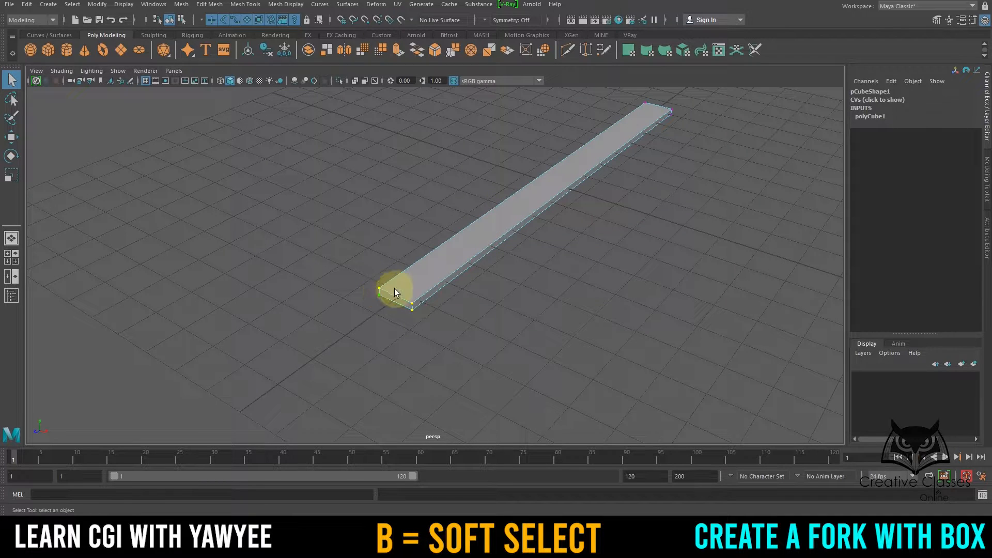
{"action": "left_click_drag", "start_coordinate": [395, 288], "coordinate": [436, 259], "text": "alt"}
{"action": "key", "text": "r"}
{"action": "right_click_drag", "start_coordinate": [490, 225], "coordinate": [532, 195]}
Preview the bar with smooth mesh display, inspect its shape and restore the unsmoothed display.
{"action": "key", "text": "3"}
{"action": "right_click_drag", "start_coordinate": [488, 233], "coordinate": [507, 223], "text": "alt"}
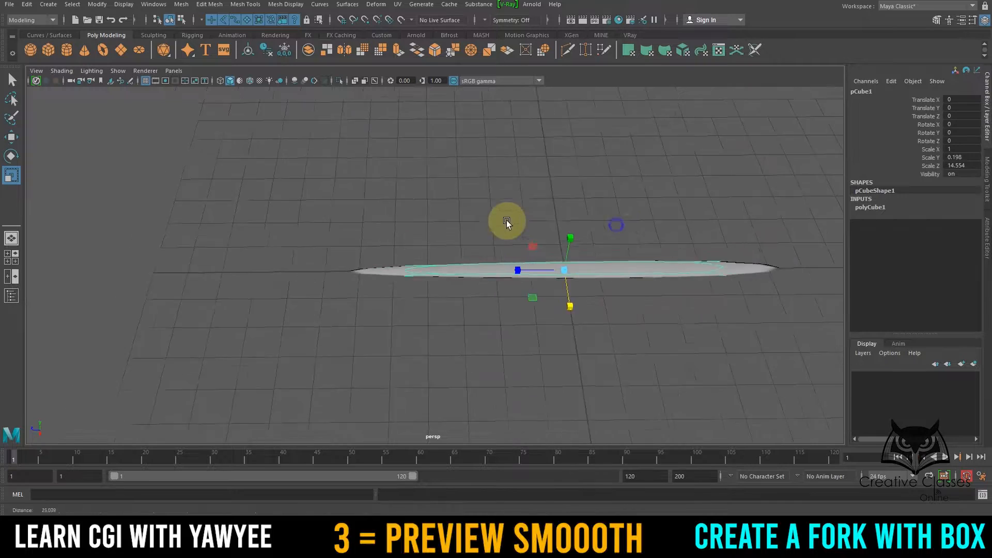
{"action": "left_click_drag", "start_coordinate": [506, 222], "coordinate": [664, 206], "text": "alt"}
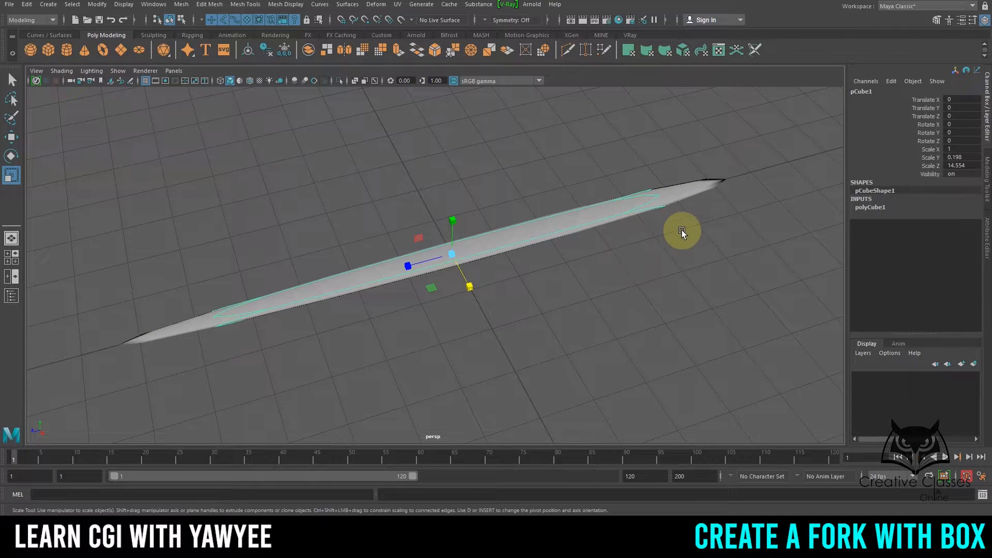
{"action": "left_click_drag", "start_coordinate": [617, 231], "coordinate": [586, 233], "text": "alt"}
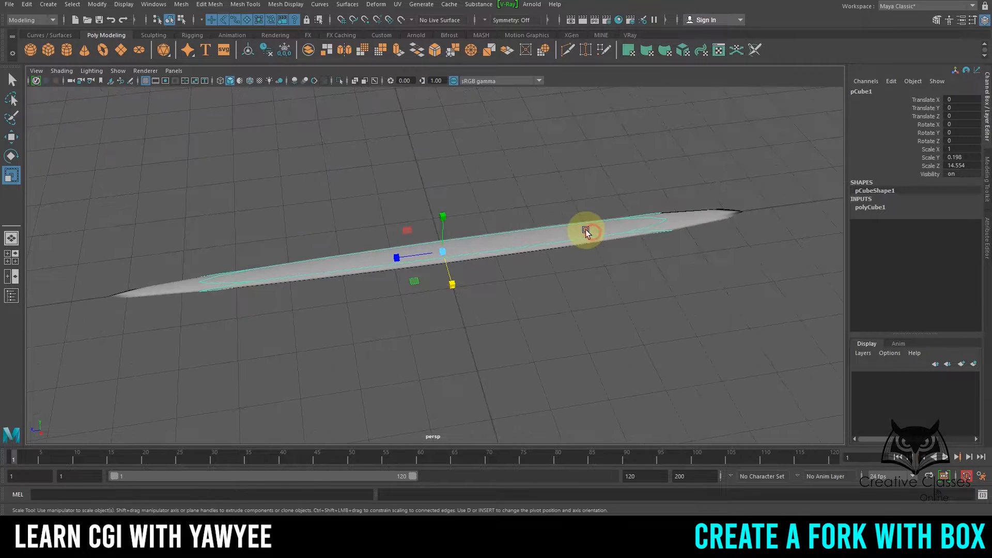
{"action": "key", "text": "1"}
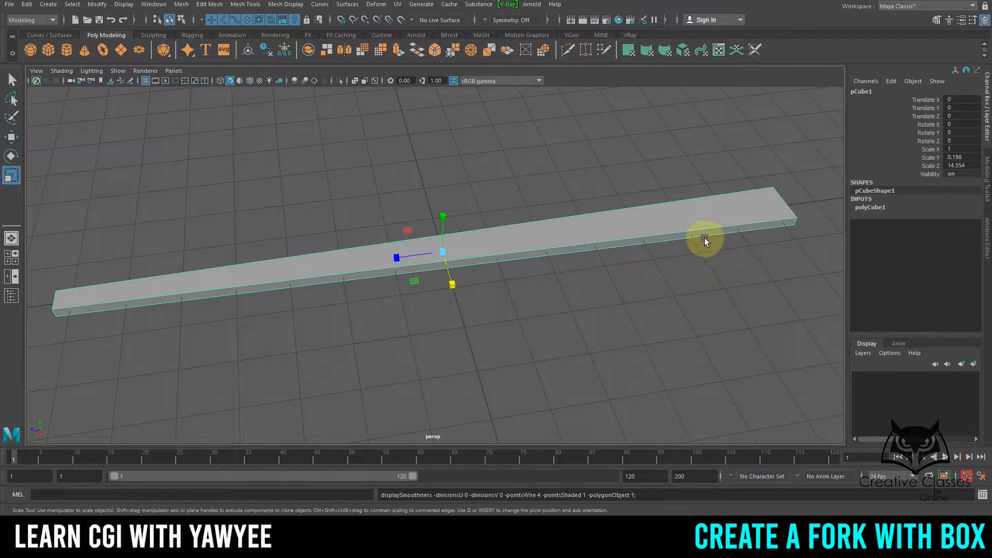
{"action": "left_click_drag", "start_coordinate": [705, 240], "coordinate": [520, 220], "text": "alt"}
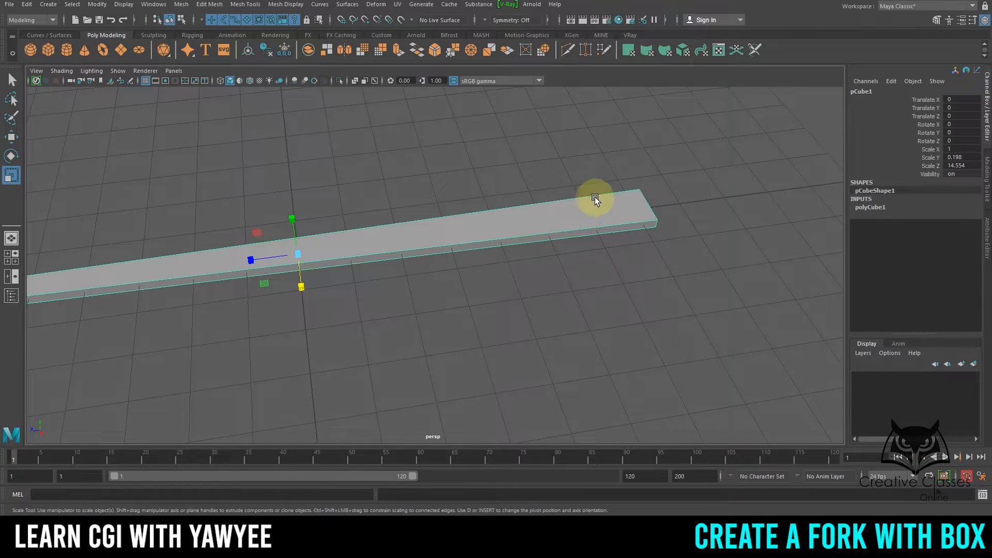
{"action": "left_click_drag", "start_coordinate": [589, 206], "coordinate": [579, 213], "text": "alt"}
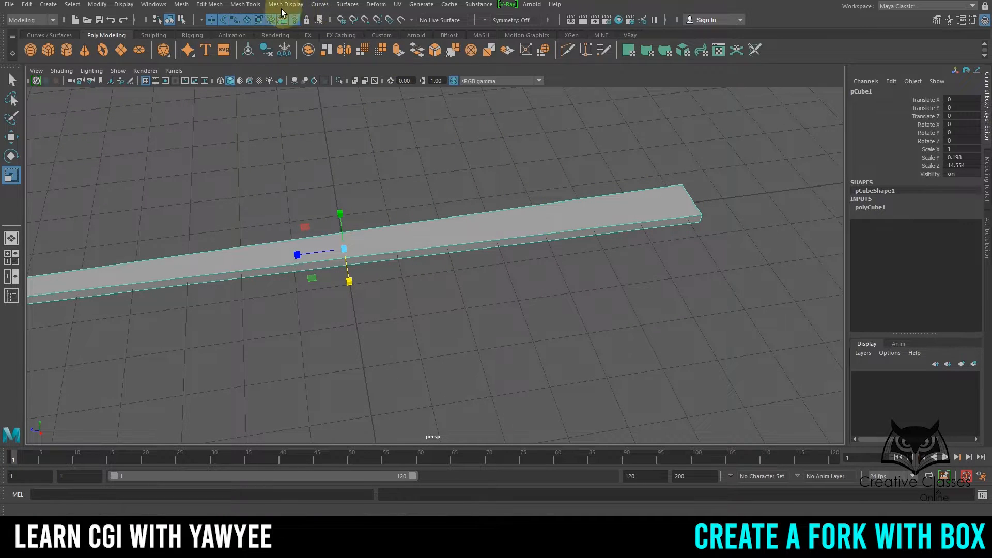
Insert an edge loop across the bar a short distance in from its wide end.
{"action": "left_click", "coordinate": [238, 5]}
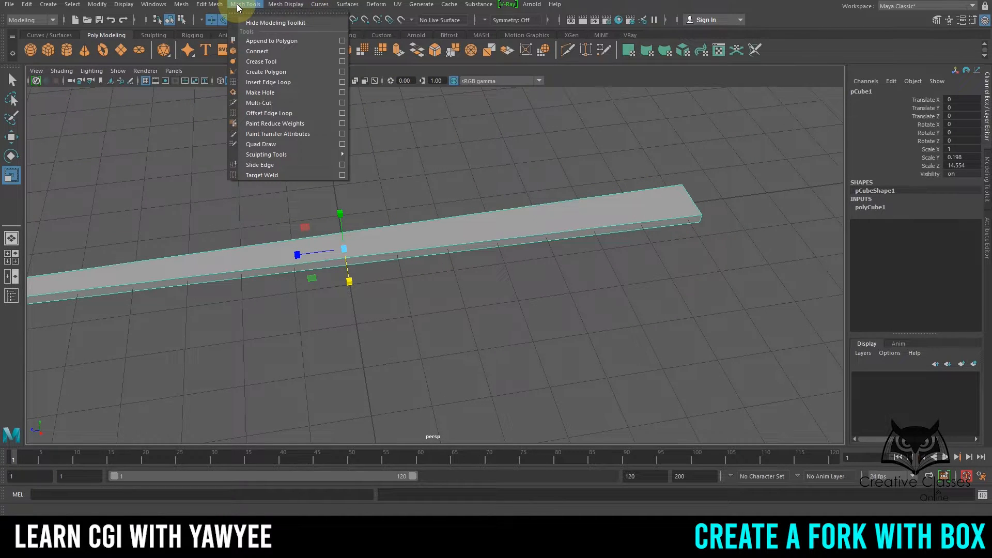
{"action": "left_click", "coordinate": [281, 85]}
{"action": "middle_click_drag", "start_coordinate": [638, 236], "coordinate": [478, 224], "text": "alt"}
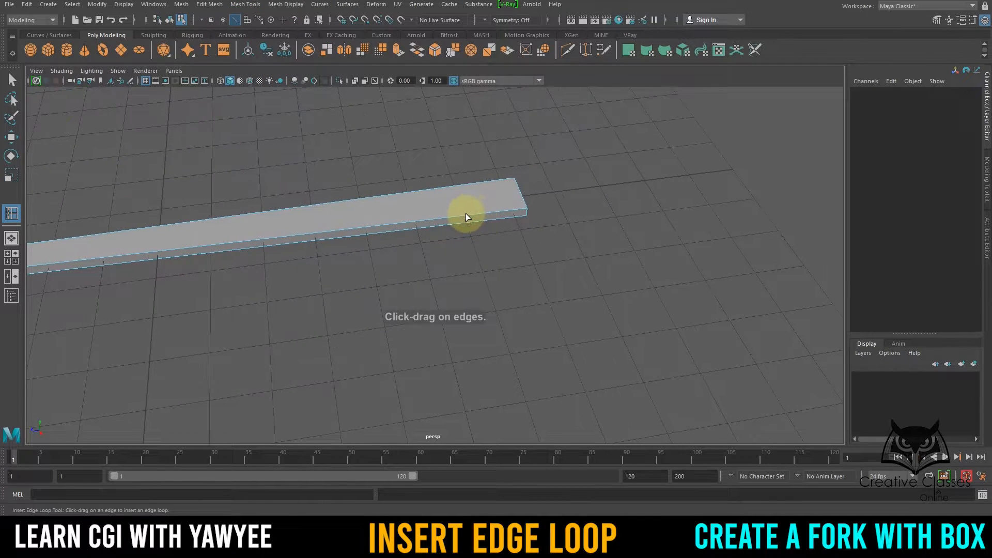
{"action": "left_click_drag", "start_coordinate": [461, 219], "coordinate": [494, 210]}
{"action": "middle_click_drag", "start_coordinate": [494, 210], "coordinate": [594, 231], "text": "alt"}
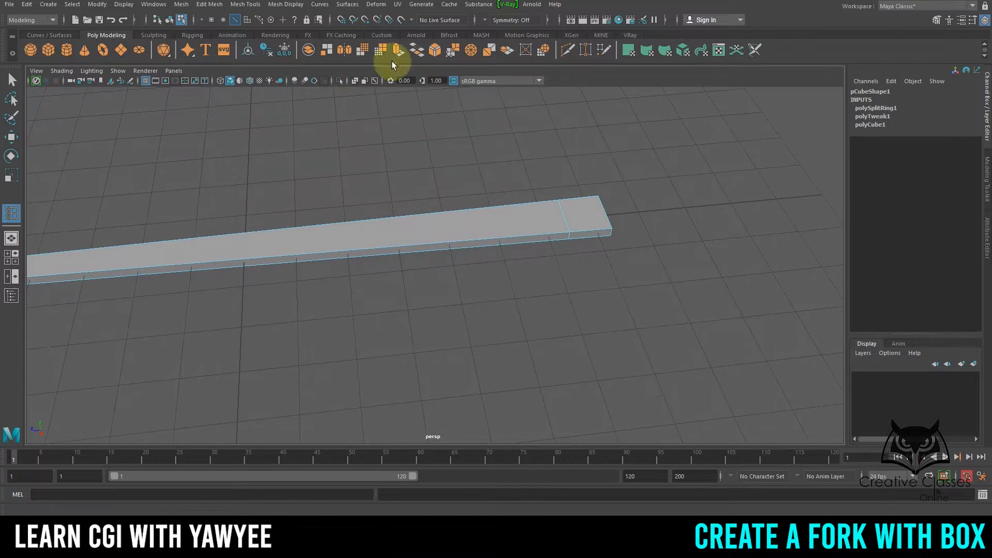
{"action": "left_click_drag", "start_coordinate": [547, 203], "coordinate": [271, 226], "text": "alt"}
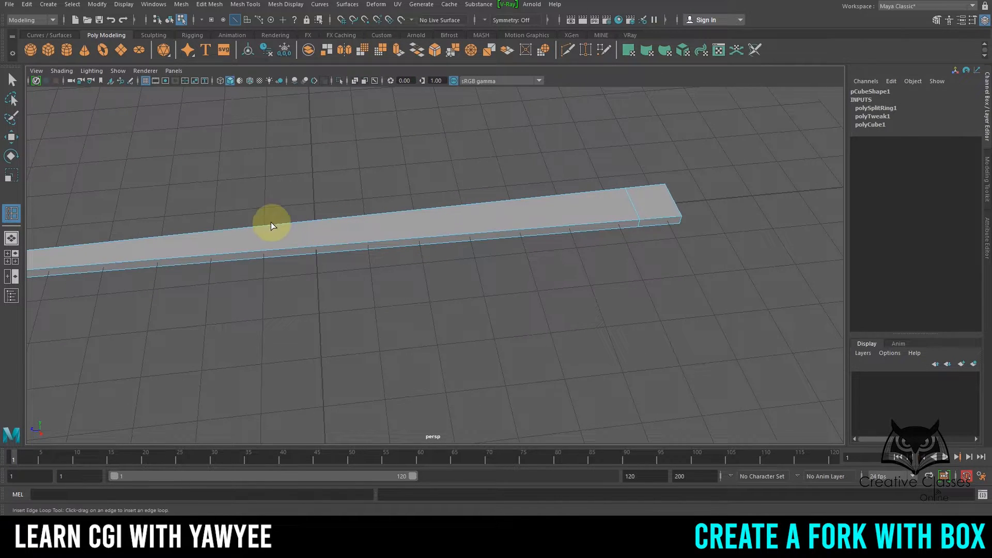
Open the Insert Edge Loop tool settings, reset them to defaults and close the window.
{"action": "double_click", "coordinate": [18, 214]}
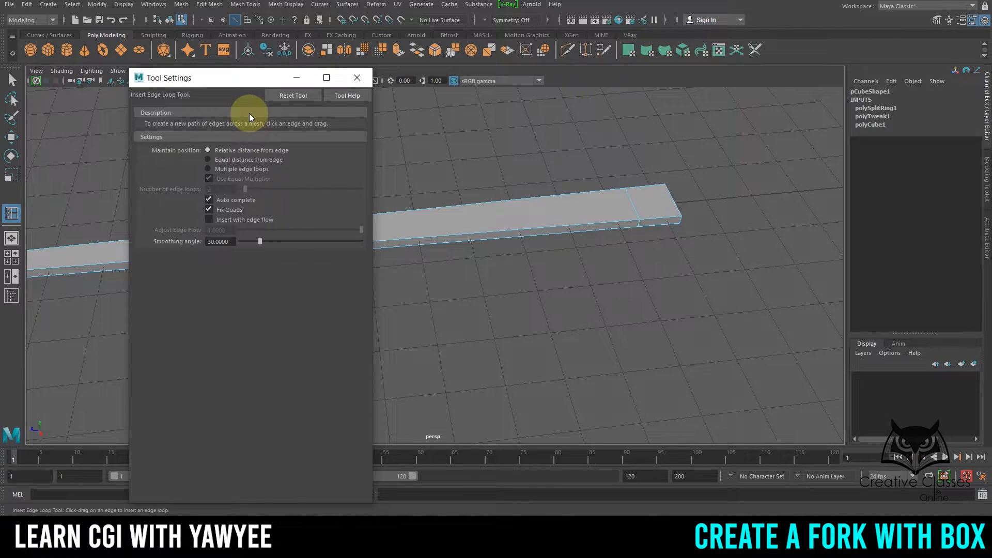
{"action": "left_click", "coordinate": [286, 97]}
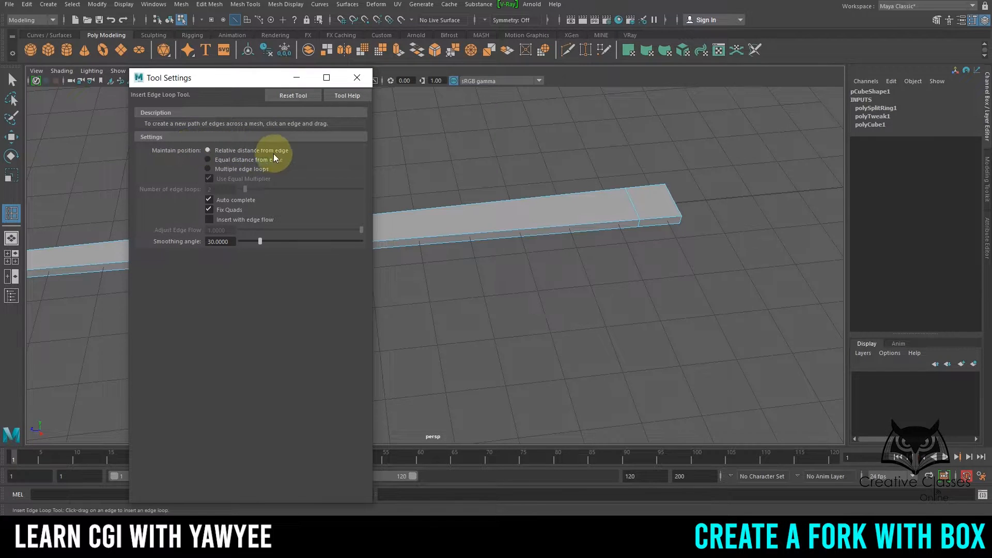
{"action": "left_click", "coordinate": [357, 79]}
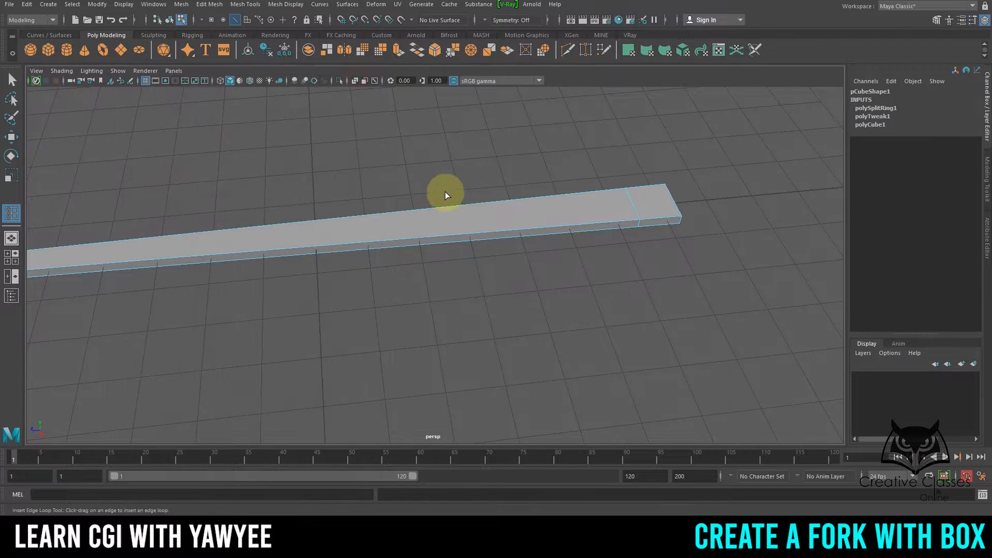
Undo the stray mid-bar edge loop, insert one close to the bar's narrow end and return to object mode.
{"action": "left_click", "coordinate": [408, 212]}
{"action": "key", "text": "ctrl+z"}
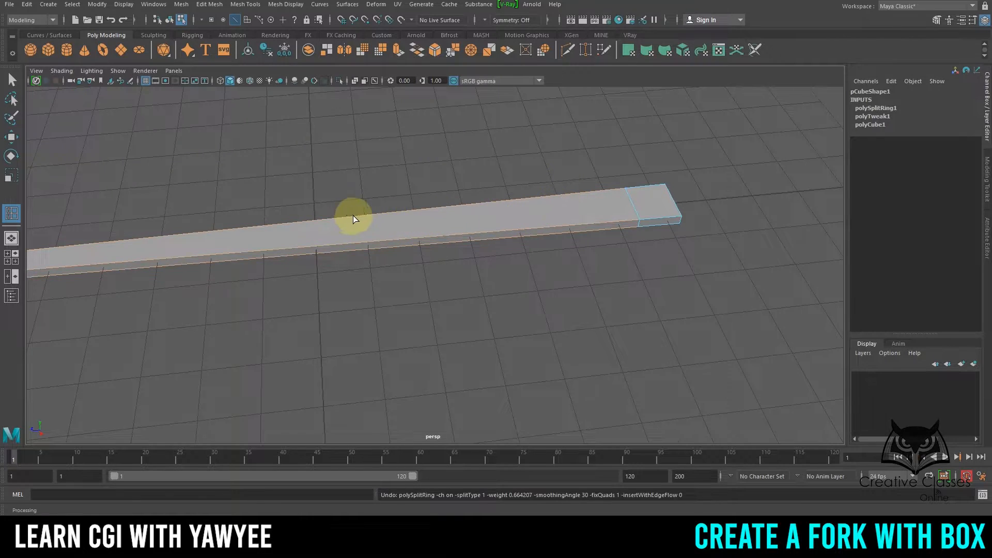
{"action": "middle_click_drag", "start_coordinate": [331, 219], "coordinate": [605, 203], "text": "alt"}
{"action": "middle_click_drag", "start_coordinate": [331, 266], "coordinate": [445, 253], "text": "alt"}
{"action": "left_click_drag", "start_coordinate": [445, 253], "coordinate": [392, 257], "text": "alt"}
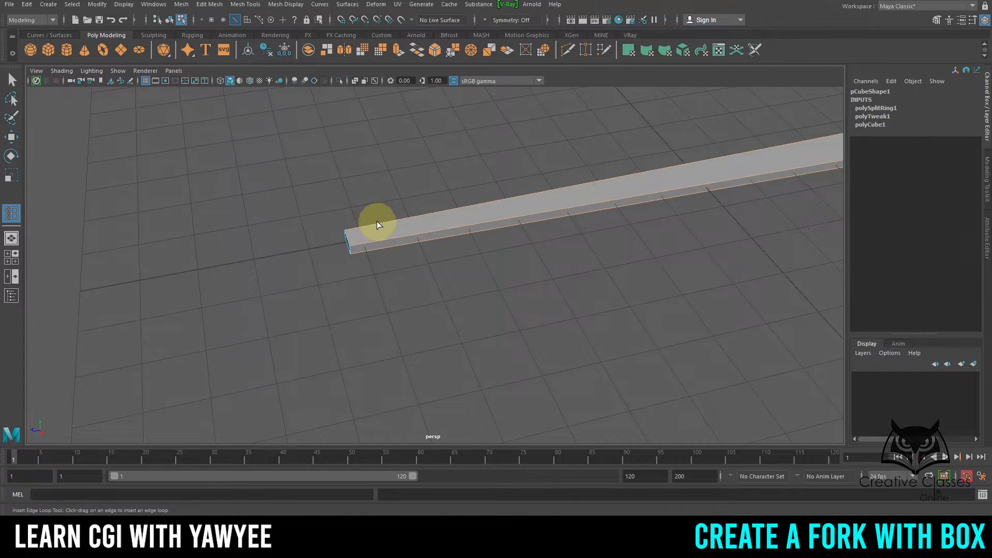
{"action": "left_click", "coordinate": [358, 228]}
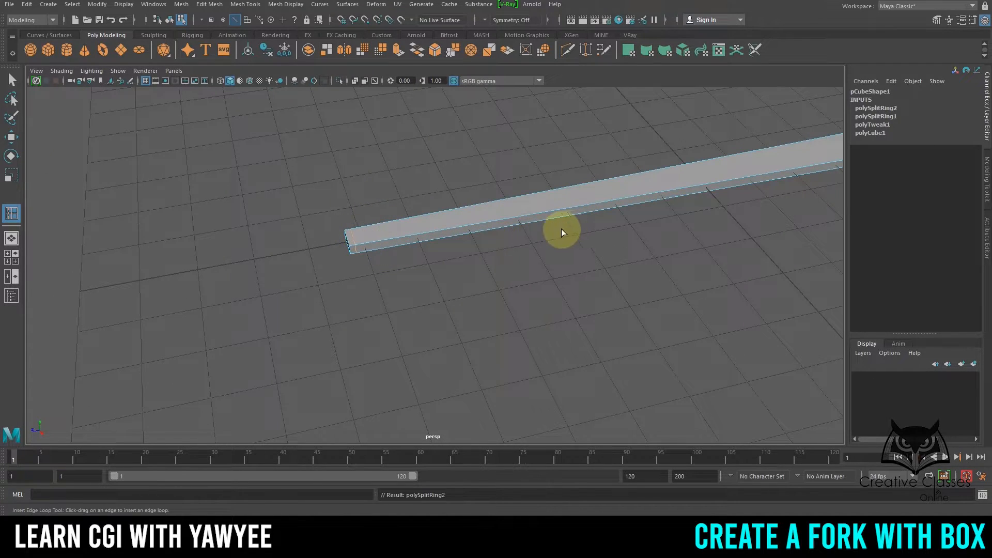
{"action": "key", "text": "q"}
{"action": "middle_click_drag", "start_coordinate": [564, 227], "coordinate": [514, 226], "text": "alt"}
{"action": "right_click_drag", "start_coordinate": [541, 202], "coordinate": [586, 152]}
{"action": "left_click", "coordinate": [586, 153]}
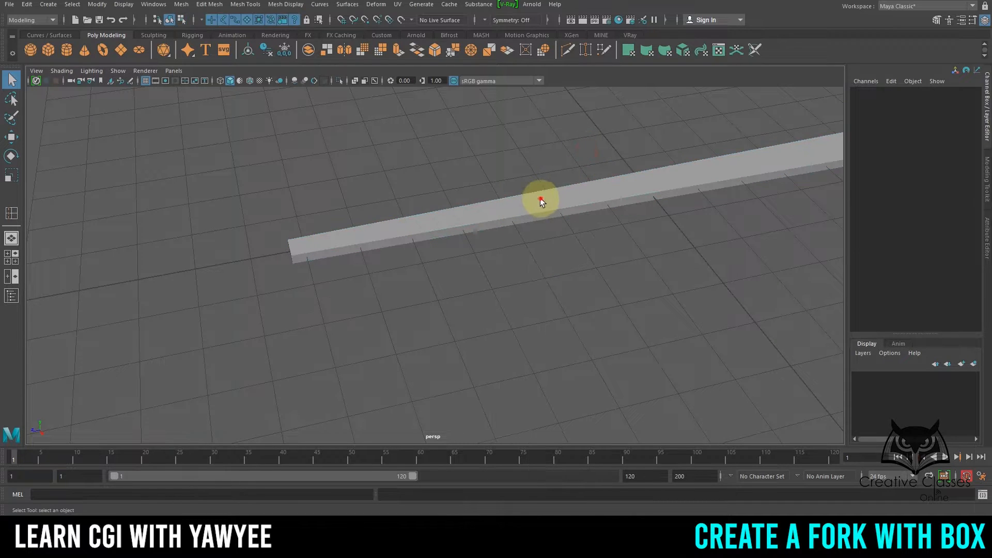
Preview the bar with smooth mesh display, inspect the rounding at both ends and restore the unsmoothed display.
{"action": "left_click", "coordinate": [541, 198]}
{"action": "key", "text": "3"}
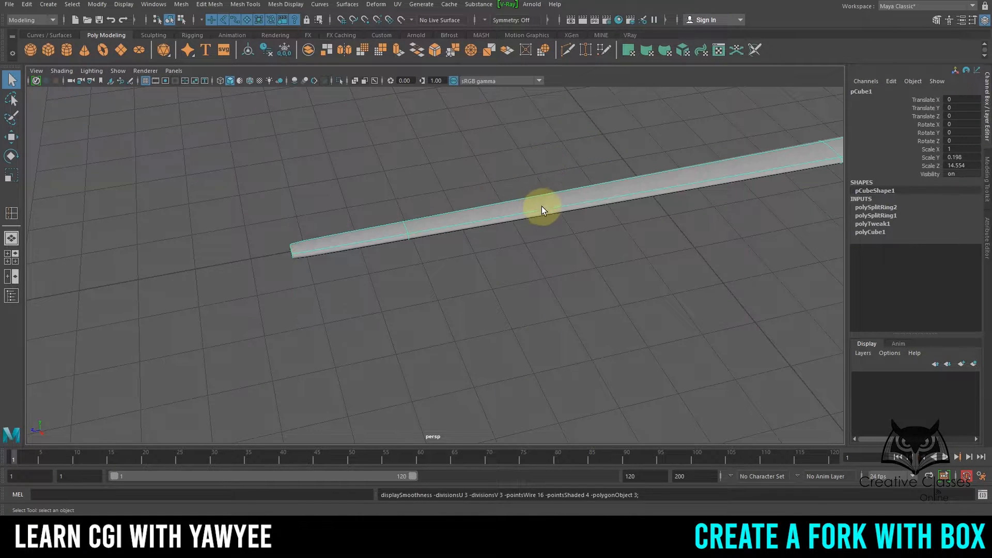
{"action": "middle_click_drag", "start_coordinate": [541, 206], "coordinate": [523, 210], "text": "alt"}
{"action": "left_click_drag", "start_coordinate": [356, 255], "coordinate": [264, 235], "text": "alt"}
{"action": "right_click_drag", "start_coordinate": [264, 235], "coordinate": [372, 268], "text": "alt"}
{"action": "left_click_drag", "start_coordinate": [379, 267], "coordinate": [301, 268], "text": "alt"}
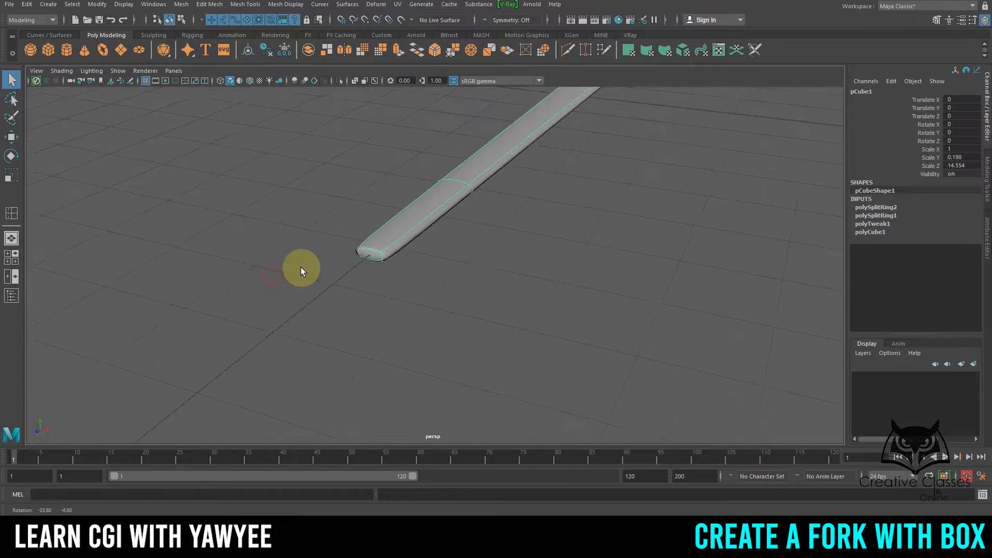
{"action": "right_click_drag", "start_coordinate": [301, 267], "coordinate": [420, 273], "text": "alt"}
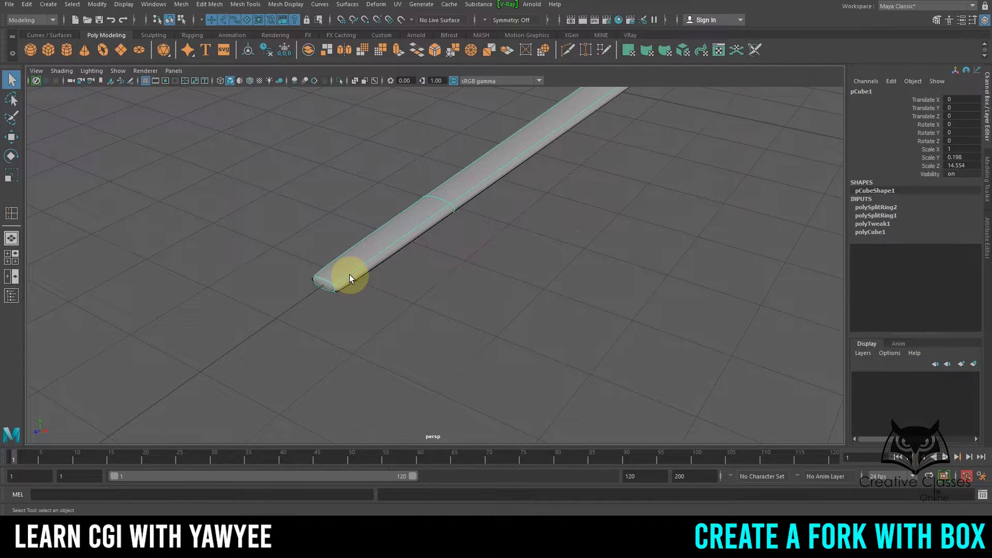
{"action": "left_click_drag", "start_coordinate": [349, 275], "coordinate": [658, 266], "text": "alt"}
{"action": "middle_click_drag", "start_coordinate": [657, 265], "coordinate": [409, 170], "text": "alt"}
{"action": "right_click_drag", "start_coordinate": [410, 171], "coordinate": [605, 262], "text": "alt"}
{"action": "right_click_drag", "start_coordinate": [460, 222], "coordinate": [476, 226], "text": "alt"}
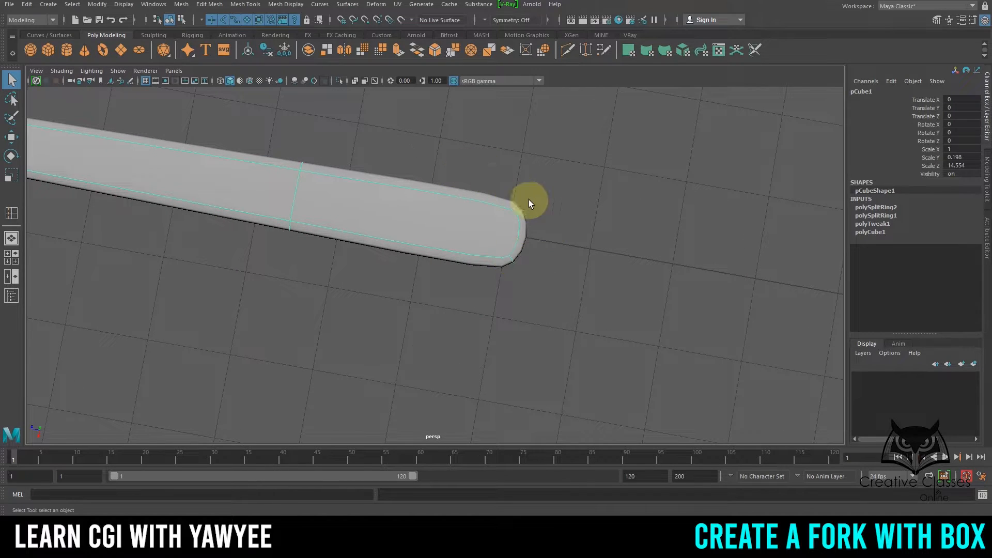
{"action": "key", "text": "1"}
Move the edge loop near the wide end slightly along the bar's length, and return to object mode.
{"action": "left_click_drag", "start_coordinate": [513, 249], "coordinate": [448, 164], "text": "alt"}
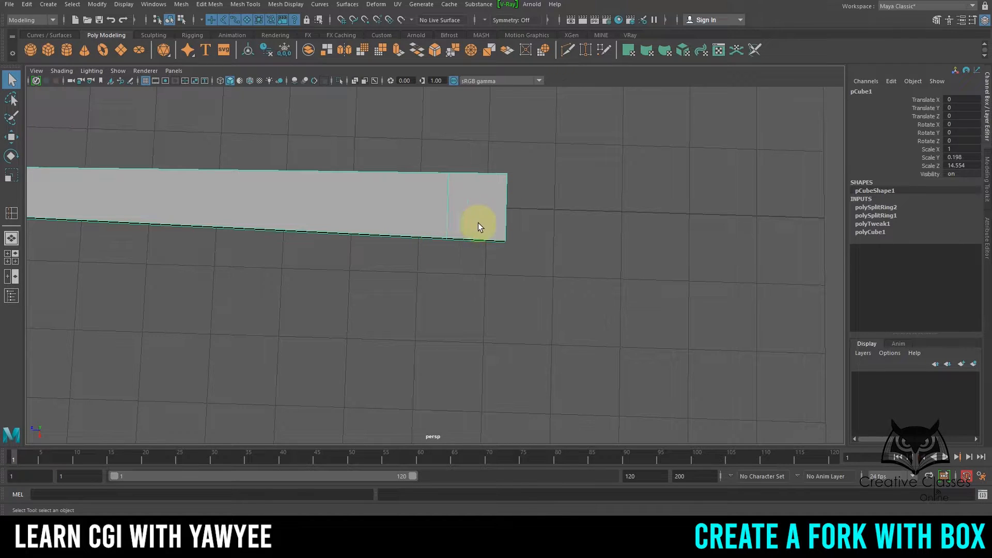
{"action": "right_click_drag", "start_coordinate": [468, 209], "coordinate": [467, 184]}
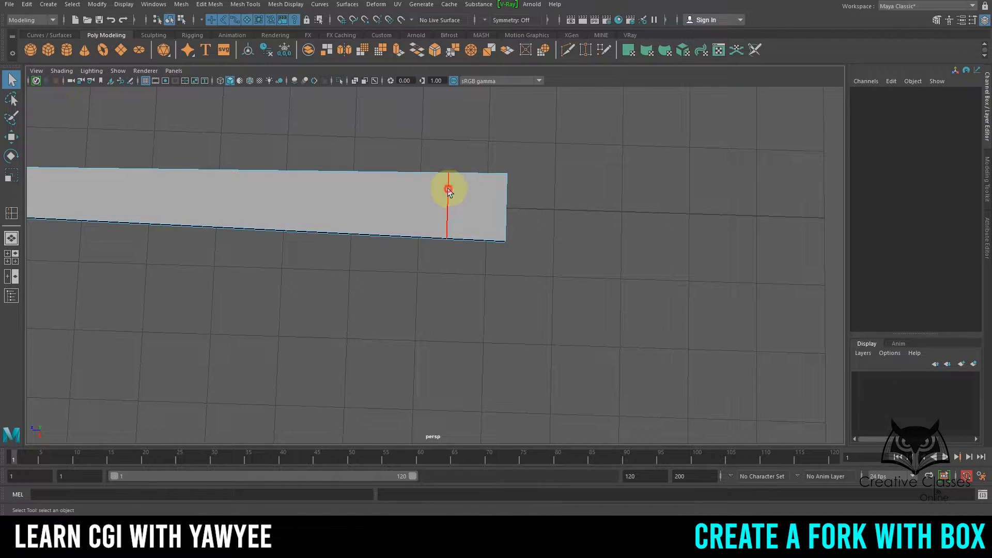
{"action": "left_click", "coordinate": [448, 188]}
{"action": "left_click_drag", "start_coordinate": [434, 225], "coordinate": [454, 190], "text": "alt"}
{"action": "key", "text": "w"}
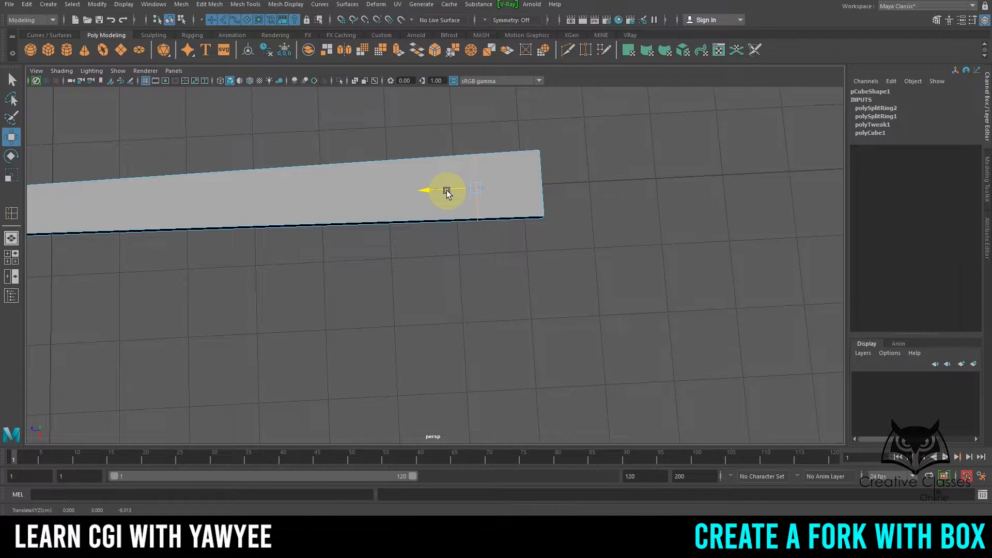
{"action": "right_click_drag", "start_coordinate": [547, 150], "coordinate": [676, 142]}
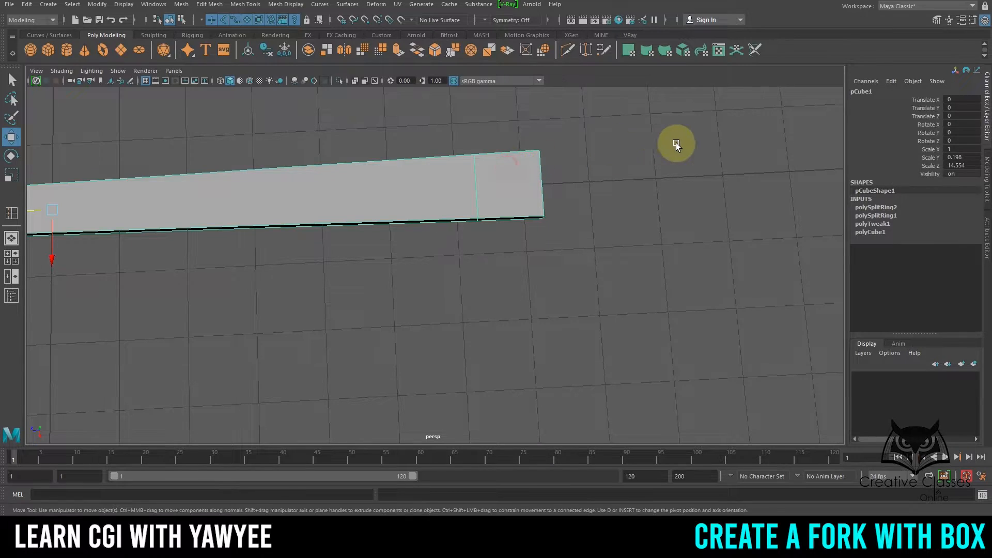
Preview the smoothed bar with the adjusted edge loop, check its overall shape and restore the unsmoothed display.
{"action": "key", "text": "3"}
{"action": "left_click", "coordinate": [645, 199]}
{"action": "right_click_drag", "start_coordinate": [618, 231], "coordinate": [306, 277], "text": "alt"}
{"action": "middle_click_drag", "start_coordinate": [305, 277], "coordinate": [474, 263], "text": "alt"}
{"action": "left_click_drag", "start_coordinate": [347, 293], "coordinate": [395, 268], "text": "alt"}
{"action": "left_click", "coordinate": [338, 227]}
{"action": "middle_click_drag", "start_coordinate": [394, 249], "coordinate": [594, 247], "text": "alt"}
{"action": "key", "text": "1"}
{"action": "left_click_drag", "start_coordinate": [500, 316], "coordinate": [465, 305], "text": "alt"}
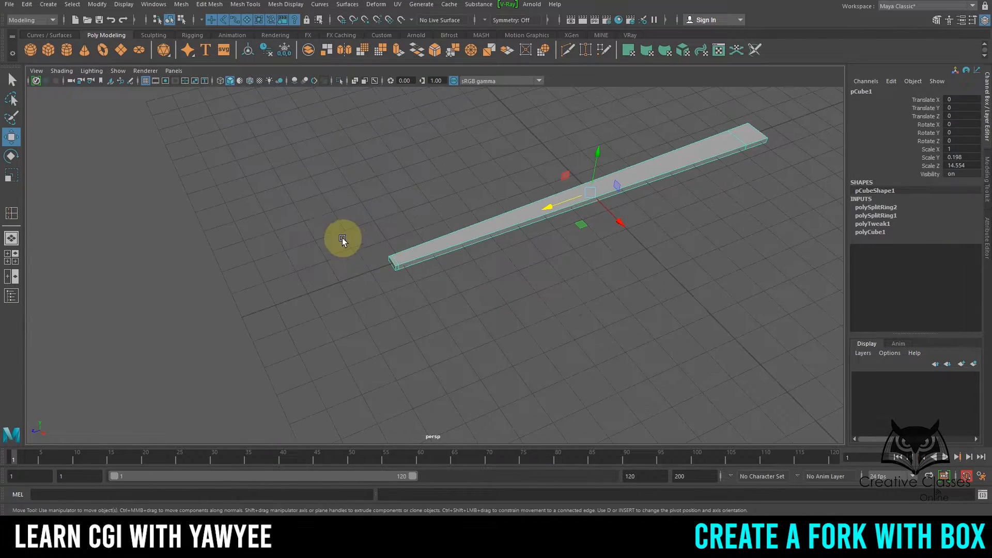
Extrude the end face at the bar's narrow end outward by 0.575 and widen it to a local X scale of 3.923.
{"action": "right_click_drag", "start_coordinate": [342, 237], "coordinate": [442, 265], "text": "alt"}
{"action": "middle_click_drag", "start_coordinate": [442, 265], "coordinate": [502, 257], "text": "alt"}
{"action": "left_click_drag", "start_coordinate": [514, 269], "coordinate": [488, 253], "text": "alt"}
{"action": "right_click_drag", "start_coordinate": [451, 218], "coordinate": [479, 242], "text": "alt"}
{"action": "left_click", "coordinate": [455, 228]}
{"action": "middle_click_drag", "start_coordinate": [548, 257], "coordinate": [560, 255], "text": "alt"}
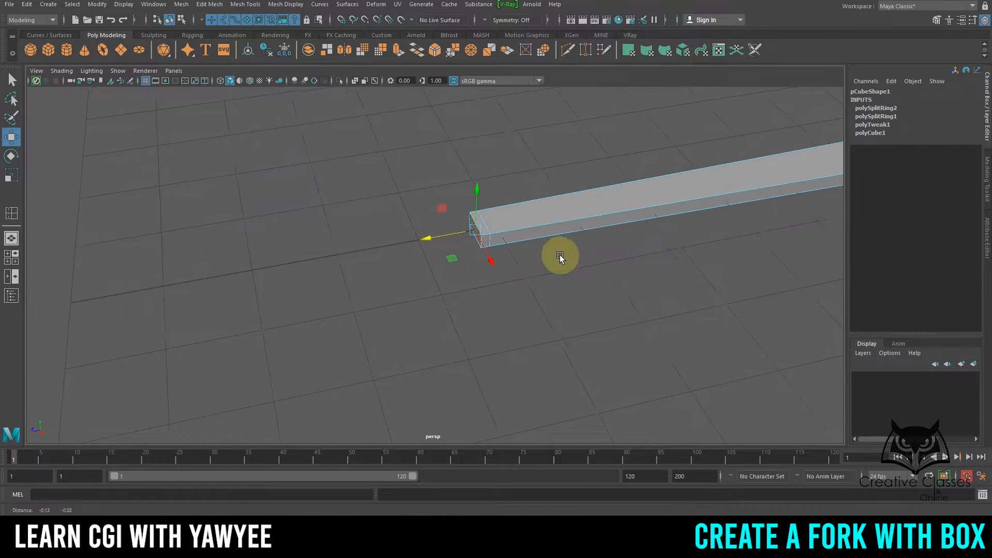
{"action": "middle_click_drag", "start_coordinate": [519, 297], "coordinate": [531, 282], "text": "alt"}
{"action": "key", "text": "f"}
{"action": "right_click_drag", "start_coordinate": [571, 261], "coordinate": [506, 246], "text": "alt"}
{"action": "left_click_drag", "start_coordinate": [506, 246], "coordinate": [610, 261], "text": "alt"}
{"action": "left_click", "coordinate": [204, 5]}
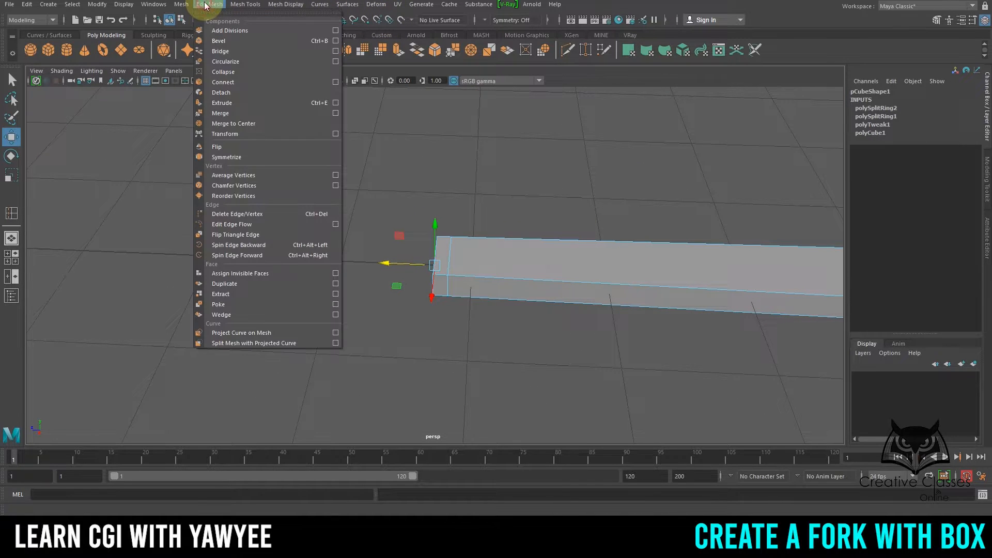
{"action": "left_click", "coordinate": [243, 102]}
{"action": "left_click_drag", "start_coordinate": [414, 213], "coordinate": [416, 217], "text": "alt"}
{"action": "left_click_drag", "start_coordinate": [425, 266], "coordinate": [542, 281]}
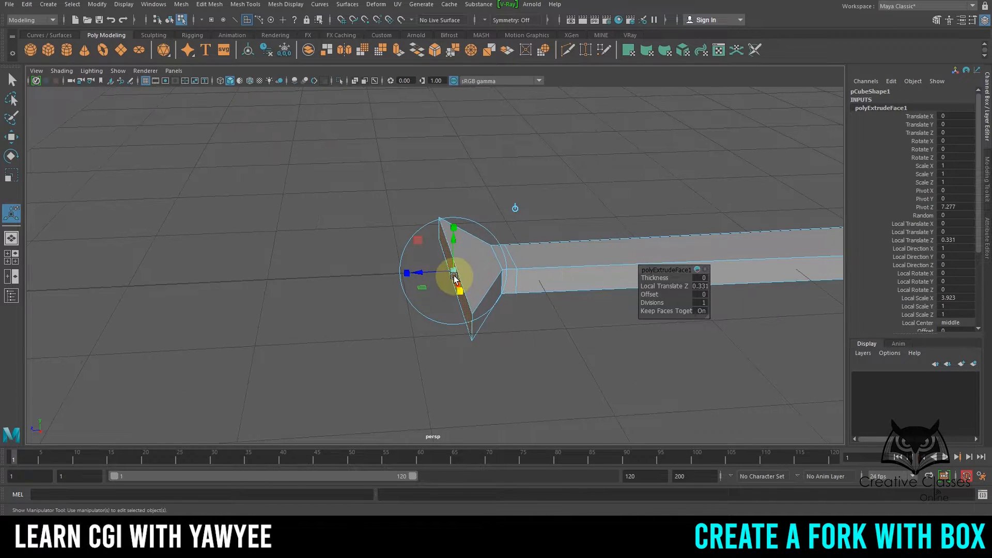
{"action": "left_click_drag", "start_coordinate": [435, 270], "coordinate": [414, 273]}
{"action": "middle_click_drag", "start_coordinate": [467, 262], "coordinate": [496, 264], "text": "alt"}
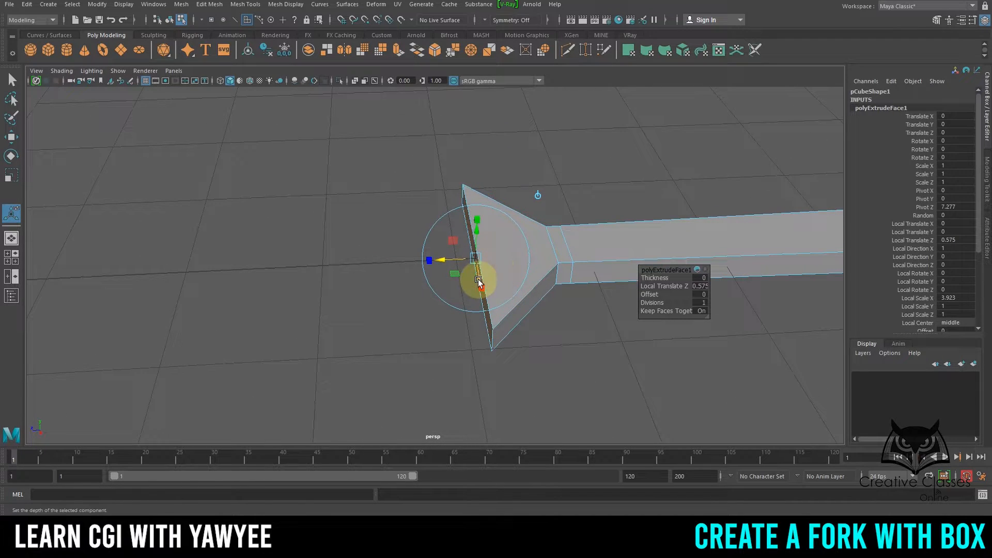
Extrude the widened end face again by 0.52 to extend the fork head, and return to object mode.
{"action": "key", "text": "ctrl+e"}
{"action": "left_click_drag", "start_coordinate": [461, 260], "coordinate": [391, 260]}
{"action": "key", "text": "q"}
{"action": "left_click", "coordinate": [530, 236]}
{"action": "scroll", "coordinate": [530, 236], "scroll_direction": "down", "scroll_amount": 3}
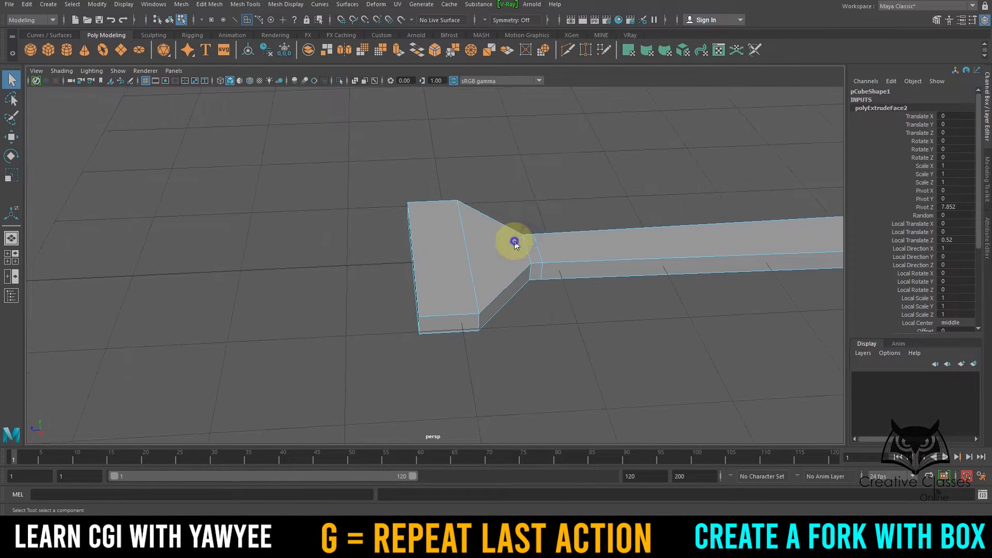
{"action": "right_click_drag", "start_coordinate": [515, 240], "coordinate": [575, 185]}
{"action": "left_click", "coordinate": [346, 161]}
Preview the model with smooth mesh display, inspect the flared fork head and restore the unsmoothed display.
{"action": "scroll", "coordinate": [345, 195], "scroll_direction": "down", "scroll_amount": 4}
{"action": "left_click_drag", "start_coordinate": [365, 204], "coordinate": [384, 270], "text": "alt"}
{"action": "left_click", "coordinate": [459, 256]}
{"action": "key", "text": "3"}
{"action": "key", "text": "1"}
{"action": "key", "text": "3"}
{"action": "right_click_drag", "start_coordinate": [385, 270], "coordinate": [483, 222], "text": "alt"}
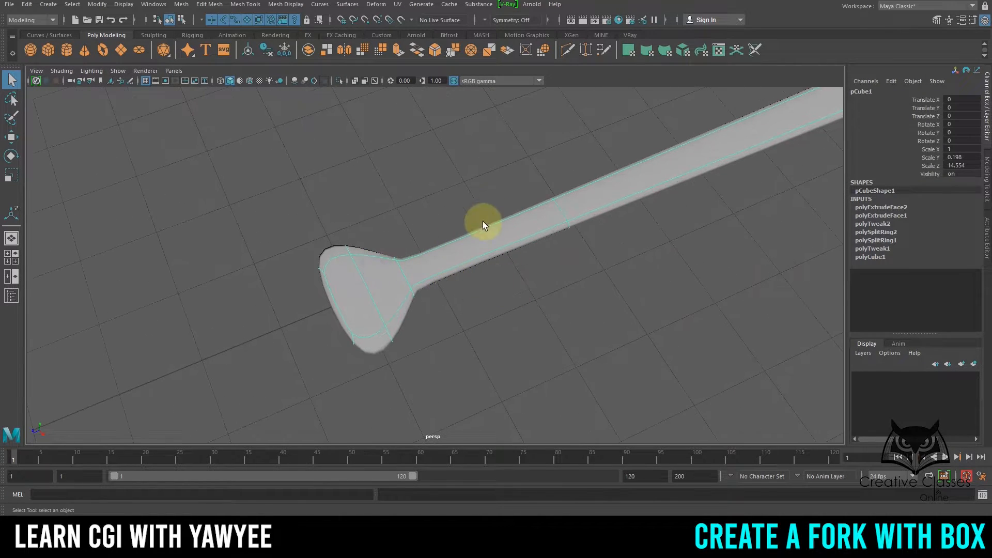
{"action": "key", "text": "1"}
Switch to the browser to compare the fork head with the reference images, and return to Maya.
{"action": "left_click_drag", "start_coordinate": [450, 263], "coordinate": [321, 293], "text": "alt"}
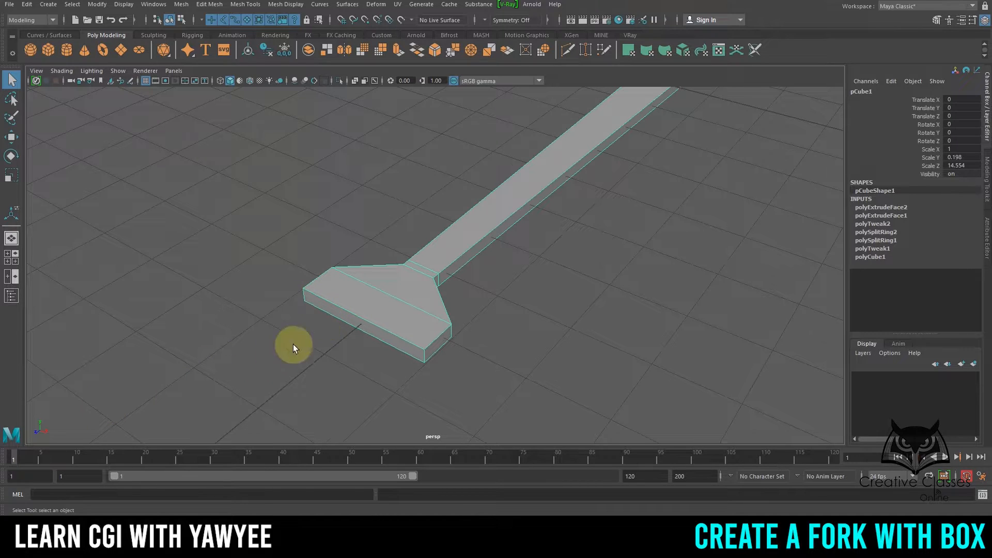
{"action": "left_click_drag", "start_coordinate": [294, 343], "coordinate": [429, 377], "text": "alt"}
{"action": "mouse_move", "coordinate": [473, 547]}
{"action": "left_click", "coordinate": [472, 486]}
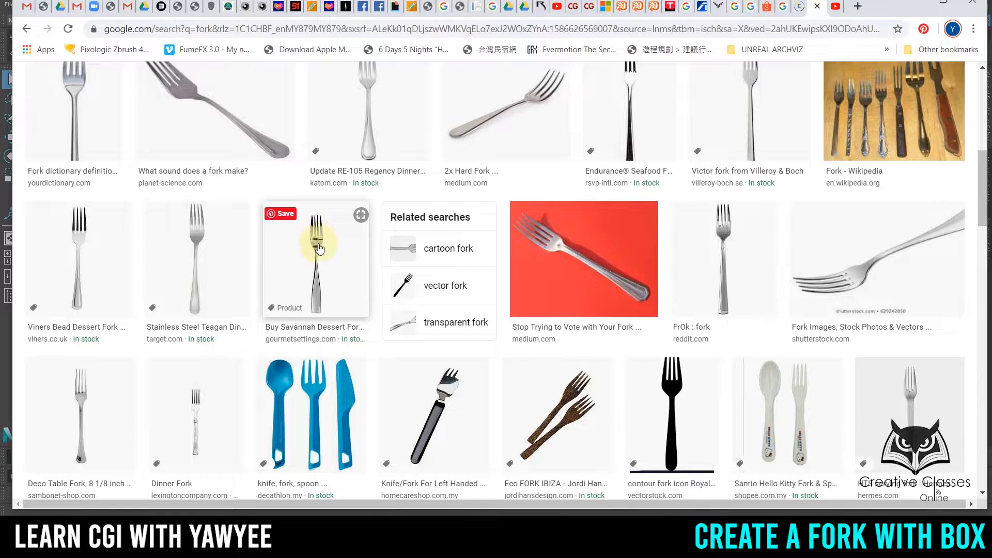
{"action": "left_click", "coordinate": [916, 3]}
Move the front end face of the fork head outward to lengthen the head, and return to object mode.
{"action": "left_click_drag", "start_coordinate": [724, 181], "coordinate": [478, 240], "text": "alt"}
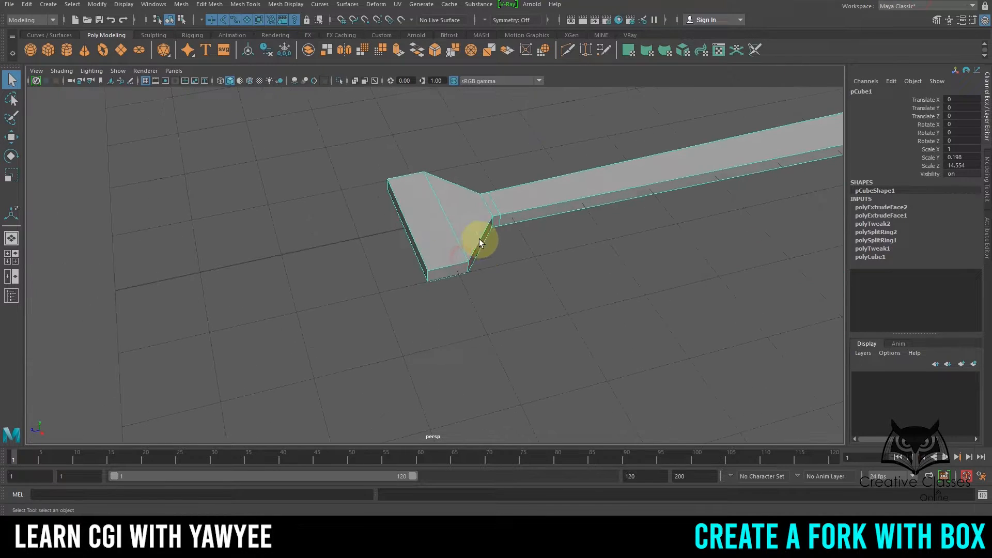
{"action": "right_click_drag", "start_coordinate": [440, 215], "coordinate": [440, 239]}
{"action": "left_click", "coordinate": [433, 249]}
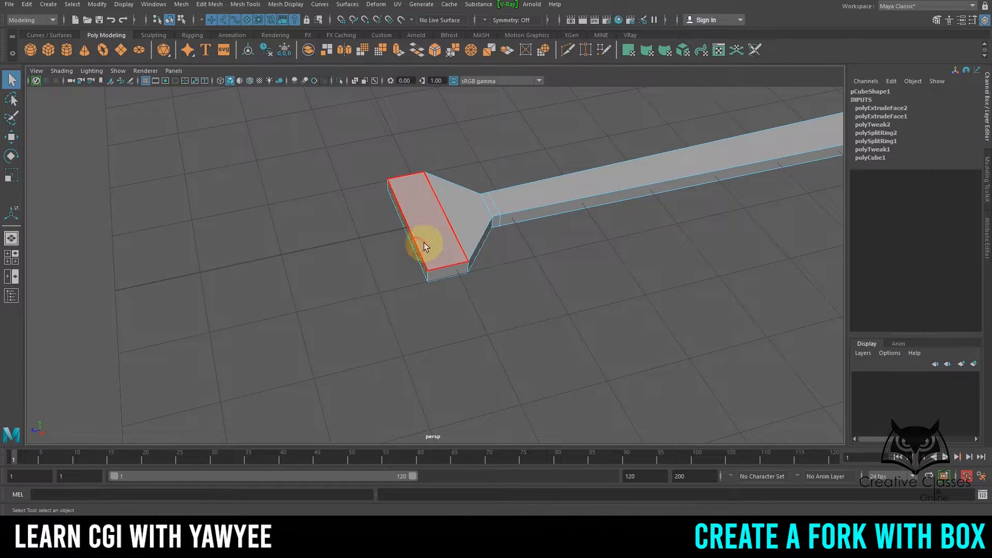
{"action": "key", "text": "w"}
{"action": "left_click_drag", "start_coordinate": [436, 238], "coordinate": [368, 235]}
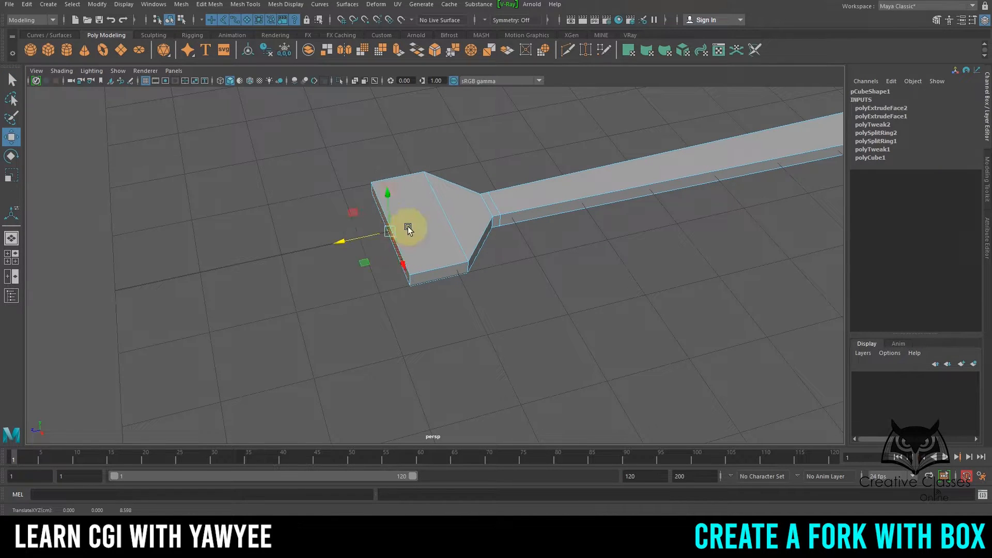
{"action": "key", "text": "q"}
{"action": "right_click_drag", "start_coordinate": [437, 212], "coordinate": [471, 198]}
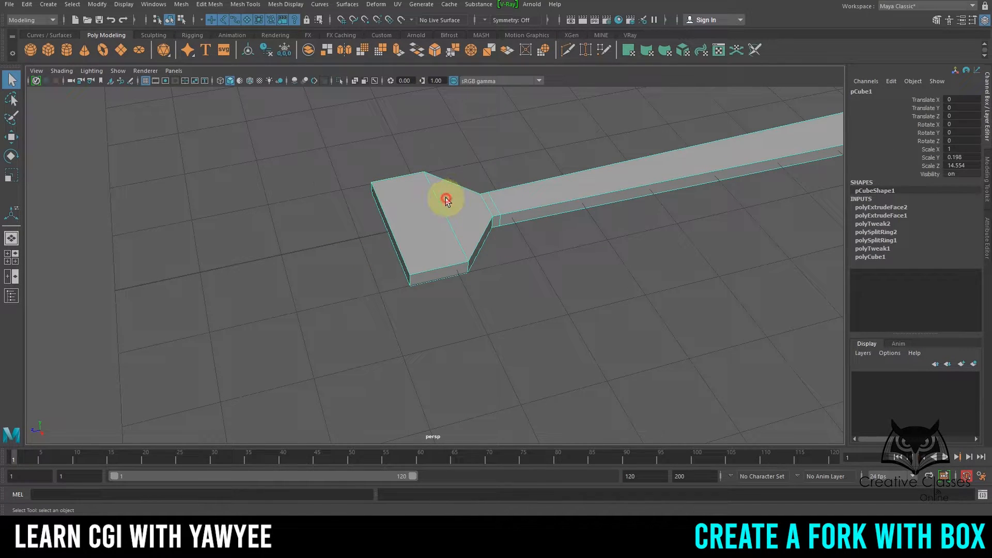
Insert an edge loop close to the front end of the fork head and return to object mode.
{"action": "left_click", "coordinate": [245, 4]}
{"action": "left_click", "coordinate": [274, 81]}
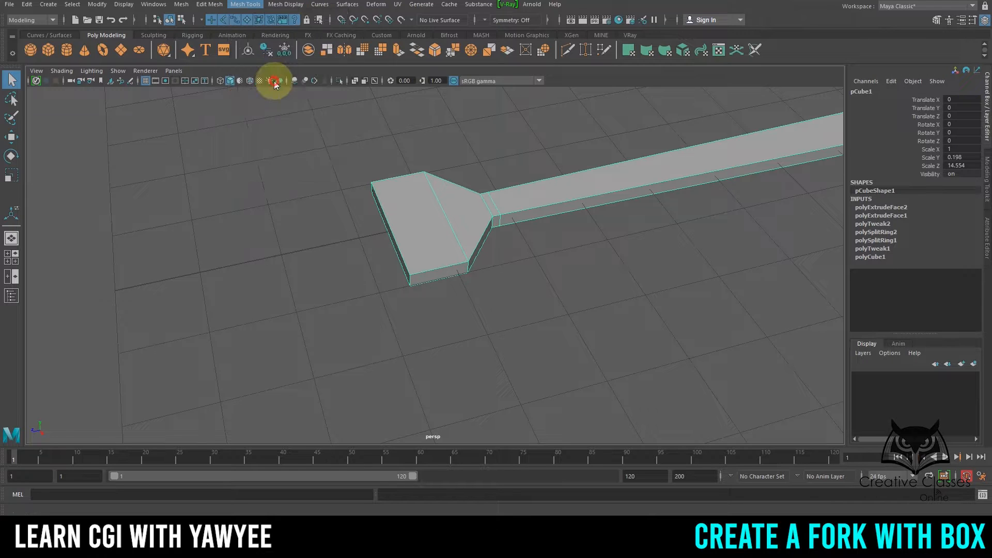
{"action": "mouse_move", "coordinate": [380, 173]}
{"action": "left_mouse_down", "text": "alt"}
{"action": "mouse_move", "coordinate": [394, 188]}
{"action": "mouse_move", "coordinate": [354, 159]}
{"action": "mouse_move", "coordinate": [398, 159]}
{"action": "mouse_move", "coordinate": [376, 156]}
{"action": "left_mouse_up", "text": "alt"}
{"action": "key", "text": "q"}
{"action": "right_click_drag", "start_coordinate": [425, 186], "coordinate": [476, 170]}
{"action": "left_click", "coordinate": [510, 118]}
{"action": "left_click", "coordinate": [462, 170]}
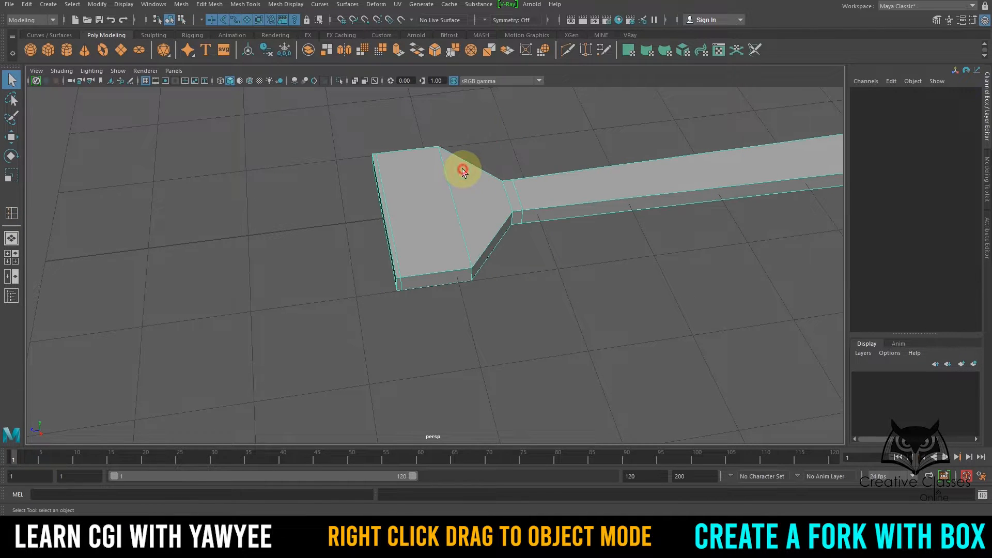
{"action": "left_click_drag", "start_coordinate": [462, 168], "coordinate": [622, 251], "text": "alt"}
{"action": "middle_click_drag", "start_coordinate": [622, 251], "coordinate": [563, 273], "text": "alt"}
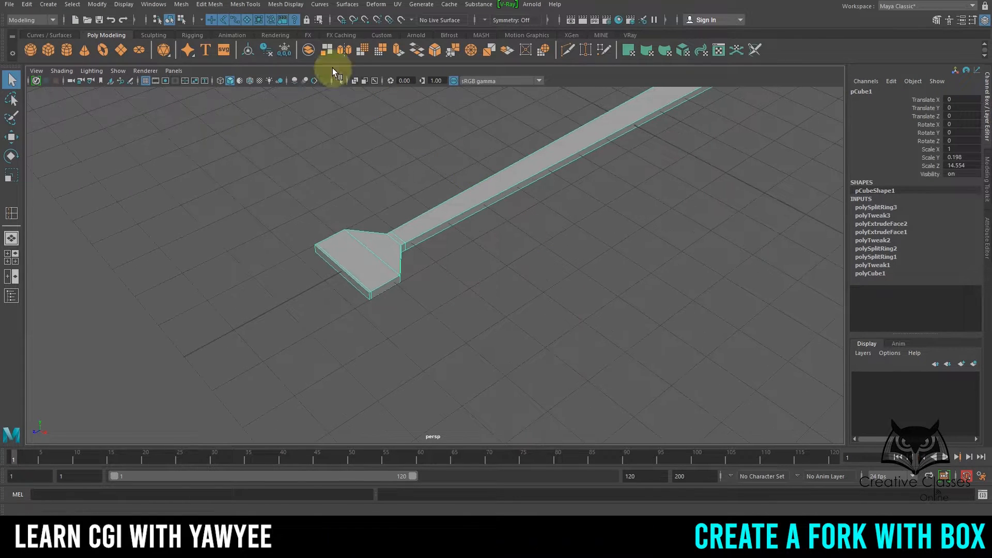
Apply Smooth to the fork mesh with 2 divisions and return to the Select tool.
{"action": "left_click", "coordinate": [181, 4]}
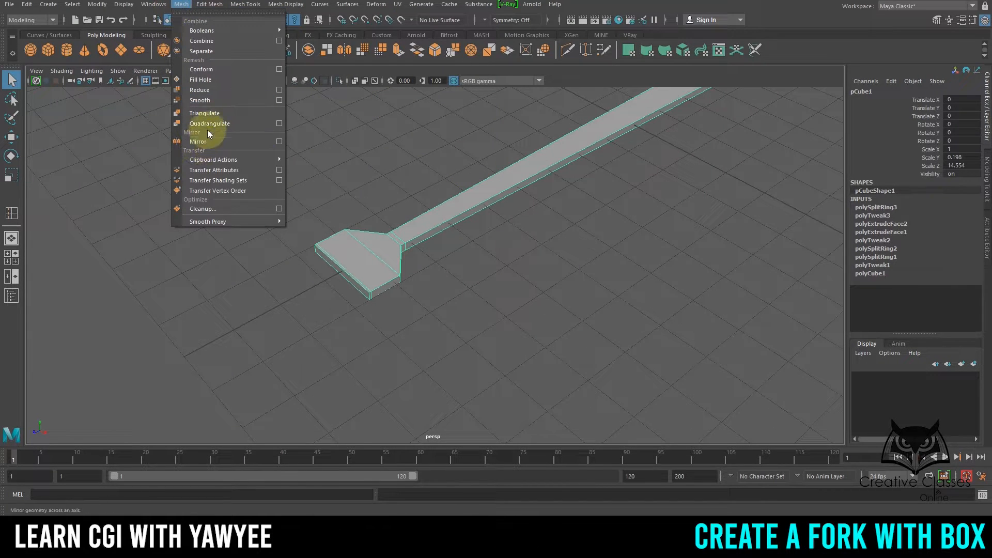
{"action": "left_click", "coordinate": [212, 100]}
{"action": "left_click_drag", "start_coordinate": [411, 224], "coordinate": [444, 227], "text": "alt"}
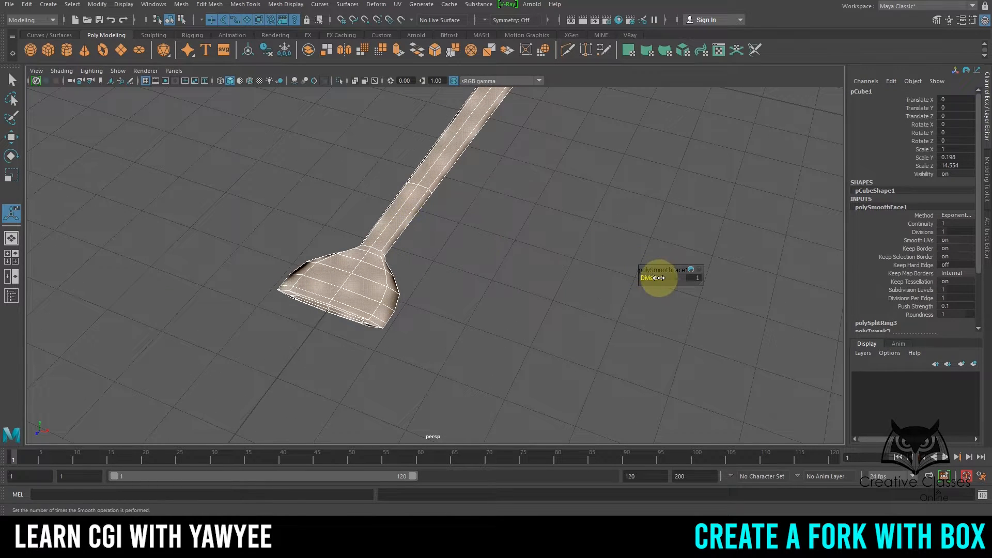
{"action": "left_click", "coordinate": [693, 279]}
{"action": "type", "text": "2"}
{"action": "key", "text": "Return"}
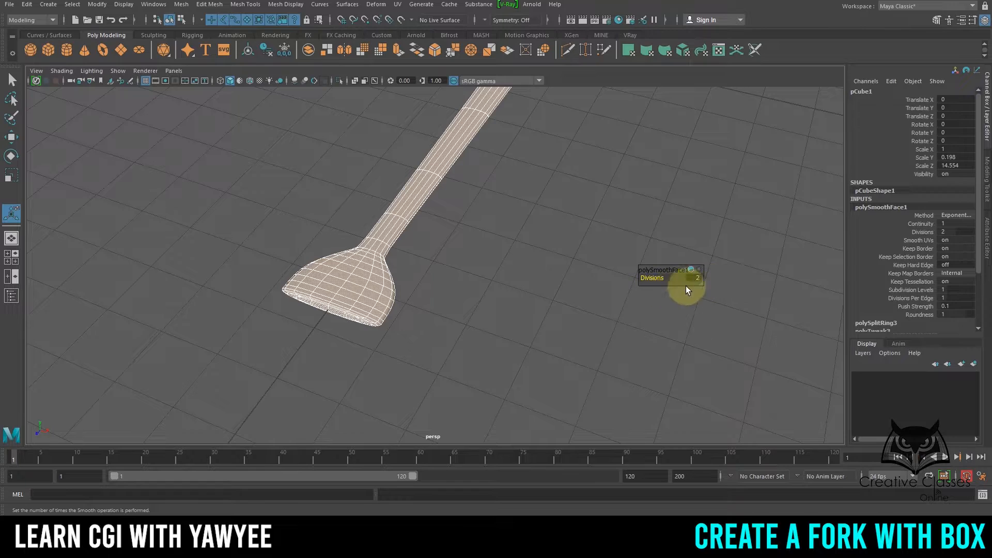
{"action": "left_click_drag", "start_coordinate": [383, 302], "coordinate": [376, 154], "text": "alt"}
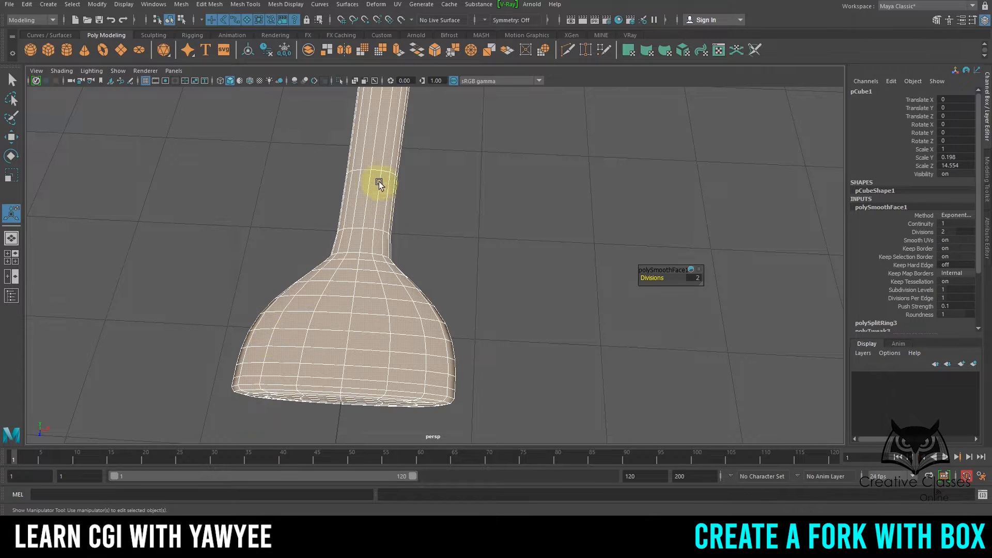
{"action": "middle_click_drag", "start_coordinate": [391, 339], "coordinate": [428, 273], "text": "alt"}
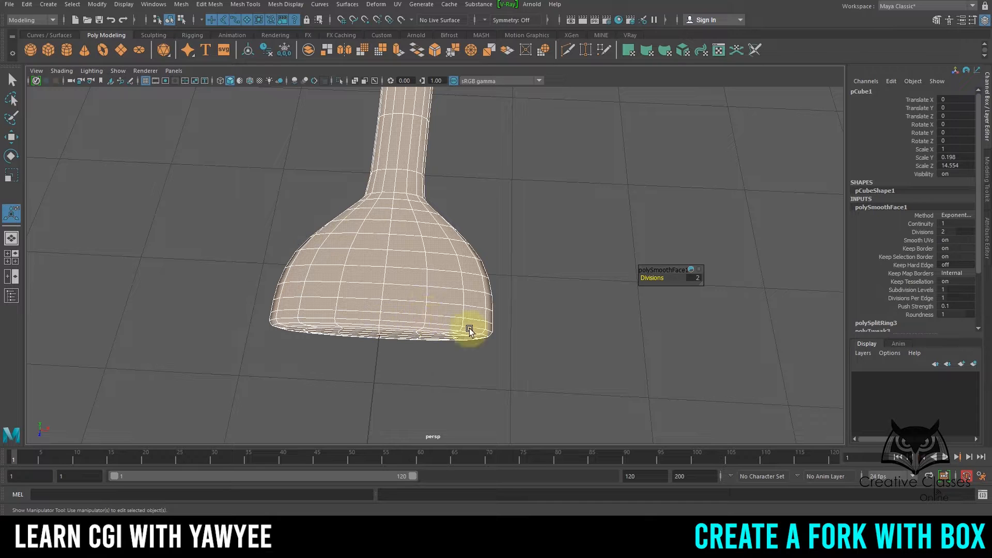
{"action": "left_click_drag", "start_coordinate": [361, 312], "coordinate": [281, 250], "text": "alt"}
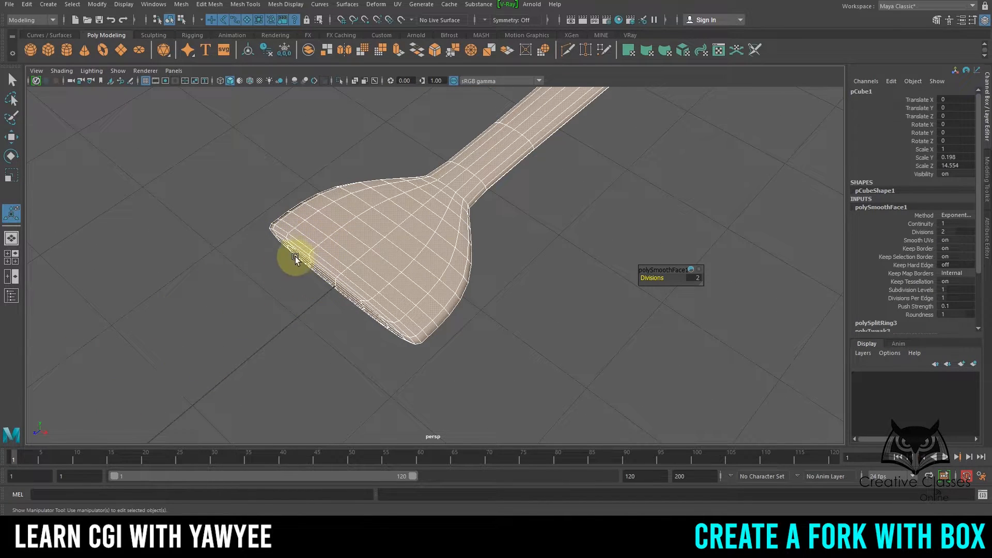
{"action": "left_click_drag", "start_coordinate": [483, 339], "coordinate": [554, 310], "text": "alt"}
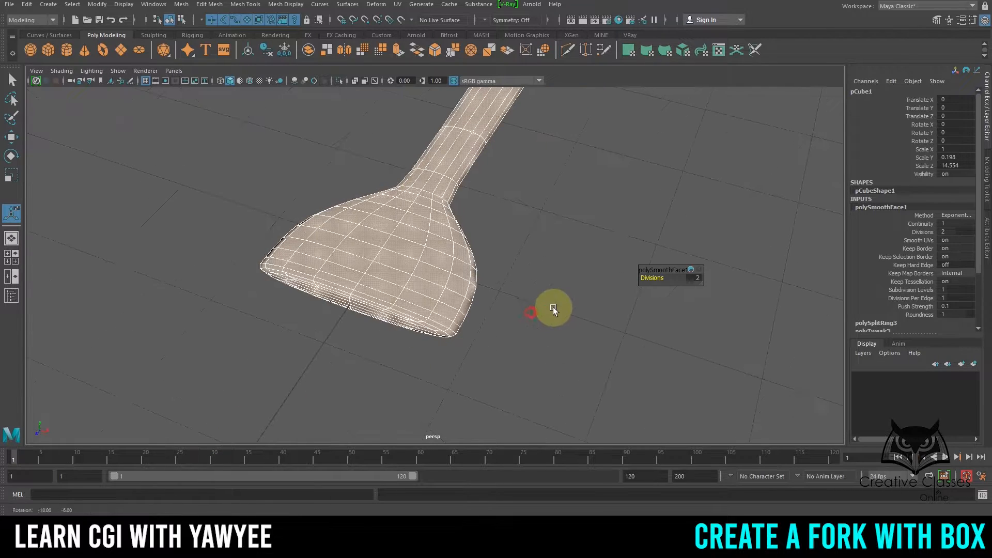
{"action": "key", "text": "q"}
{"action": "left_click_drag", "start_coordinate": [468, 267], "coordinate": [392, 299], "text": "alt"}
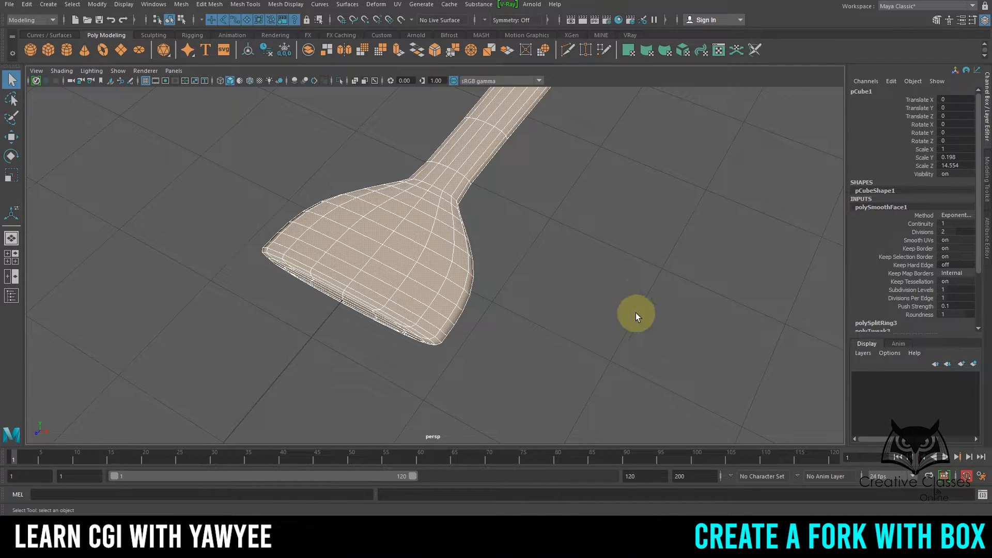
Reselect the fork, try more divisions in its smooth history node and restore Divisions to 2.
{"action": "left_click", "coordinate": [567, 204]}
{"action": "left_click", "coordinate": [479, 156]}
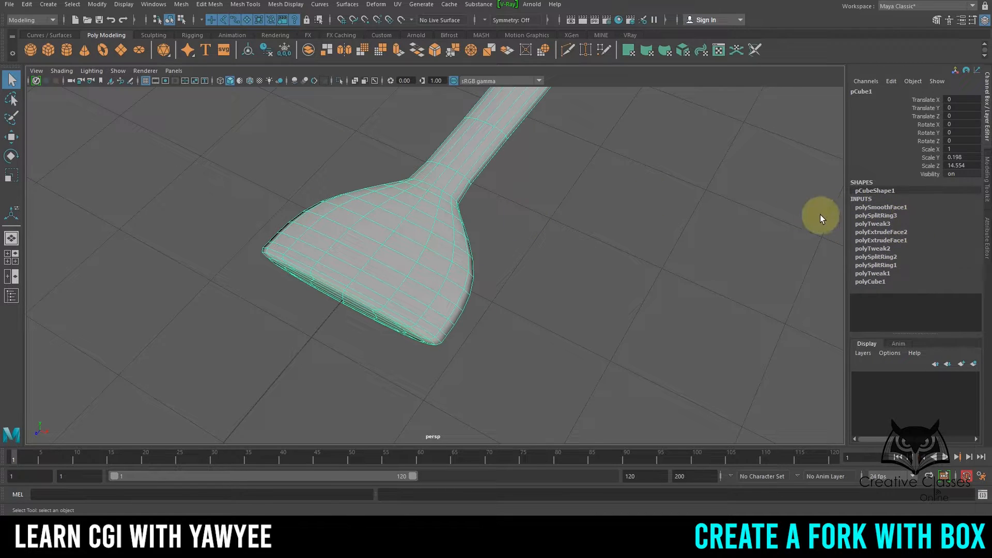
{"action": "left_click", "coordinate": [894, 206]}
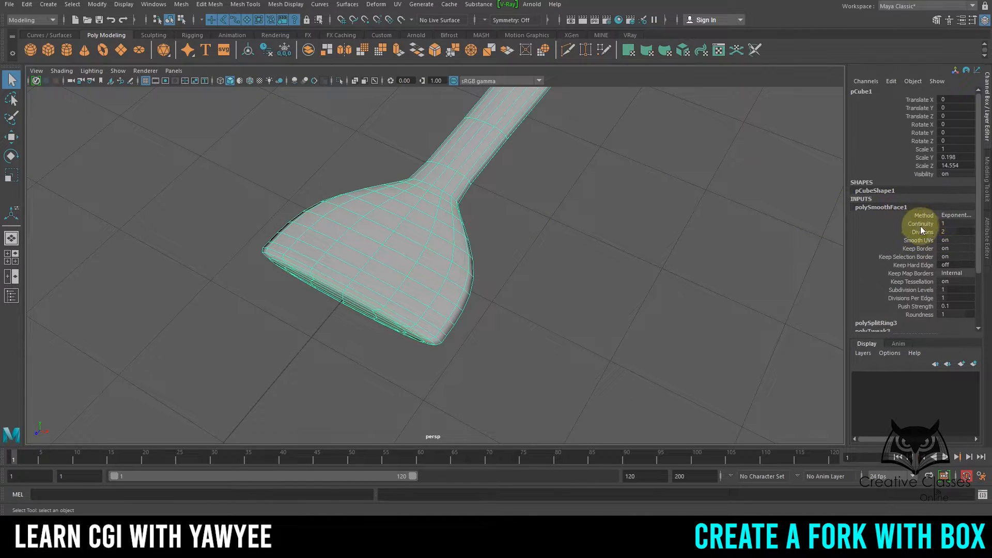
{"action": "left_click", "coordinate": [922, 232]}
{"action": "mouse_move", "coordinate": [574, 279]}
{"action": "middle_mouse_down"}
{"action": "mouse_move", "coordinate": [549, 281]}
{"action": "mouse_move", "coordinate": [576, 270]}
{"action": "middle_mouse_up"}
{"action": "left_click", "coordinate": [949, 233]}
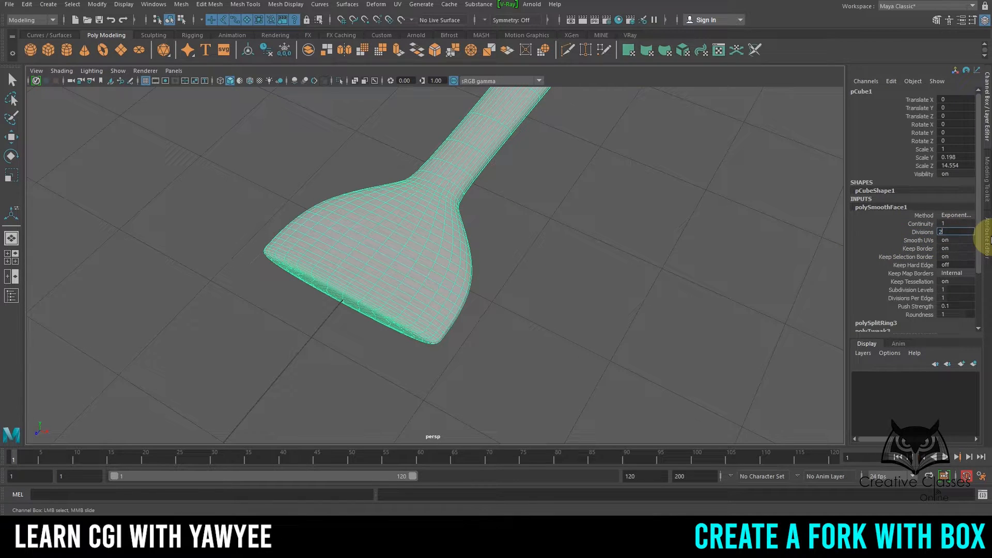
{"action": "type", "text": "2"}
{"action": "key", "text": "Return"}
In the top view, select the faces at the fork head's front end and delete them to open the head.
{"action": "left_click_drag", "start_coordinate": [367, 100], "coordinate": [302, 253], "text": "alt"}
{"action": "key", "text": "space"}
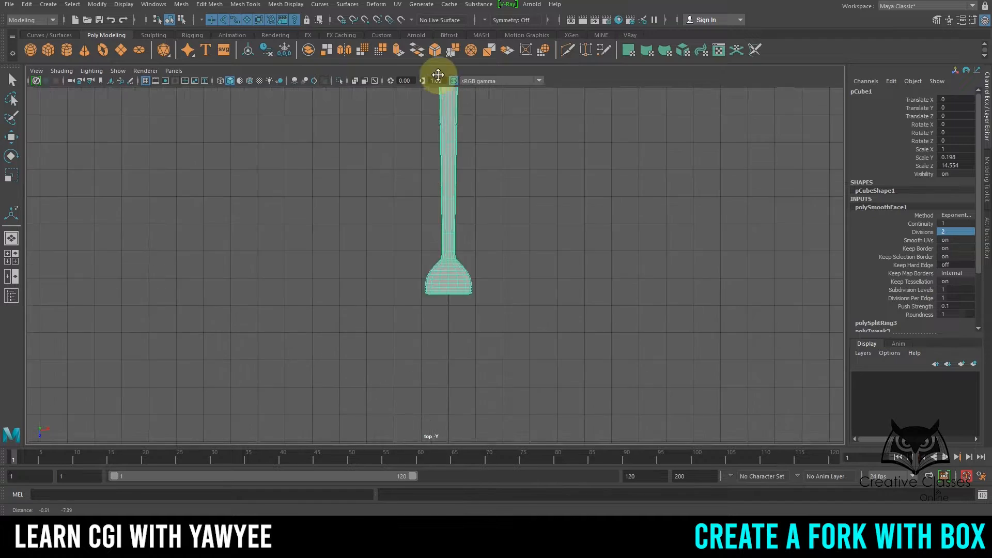
{"action": "right_click_drag", "start_coordinate": [427, 210], "coordinate": [725, 264], "text": "alt"}
{"action": "right_click_drag", "start_coordinate": [195, 160], "coordinate": [738, 287], "text": "alt"}
{"action": "middle_click_drag", "start_coordinate": [425, 210], "coordinate": [443, 442], "text": "alt"}
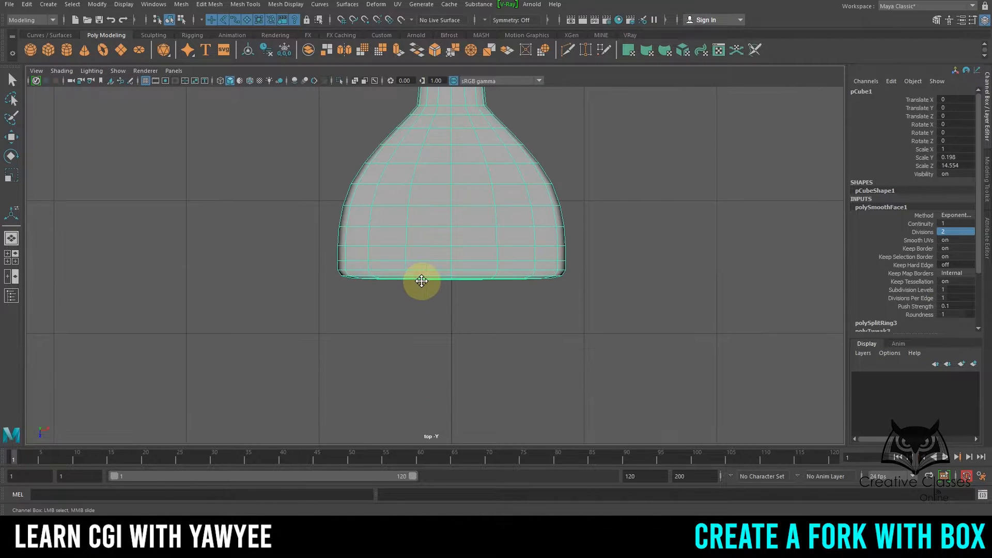
{"action": "right_click_drag", "start_coordinate": [398, 228], "coordinate": [467, 255], "text": "alt"}
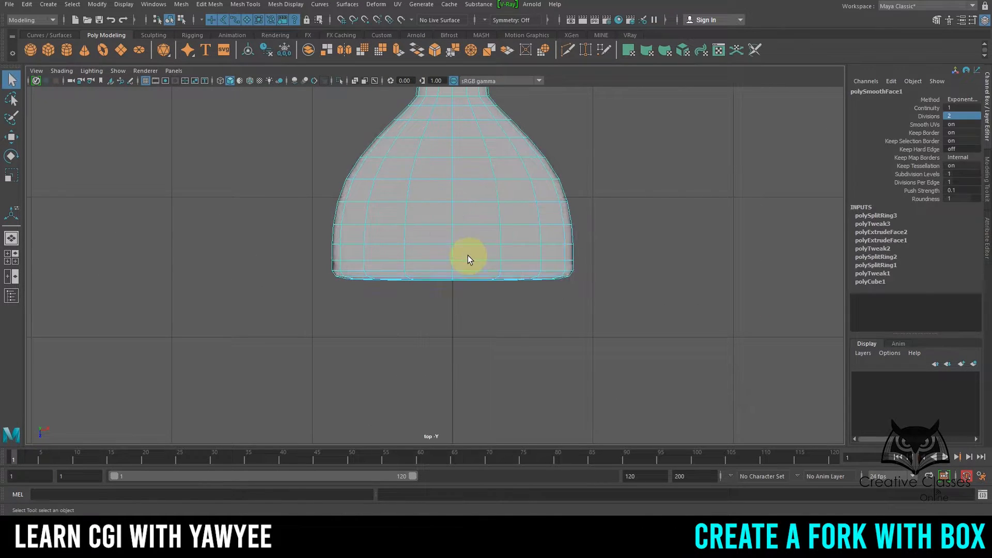
{"action": "left_click_drag", "start_coordinate": [632, 323], "coordinate": [250, 263]}
{"action": "left_click", "coordinate": [702, 326]}
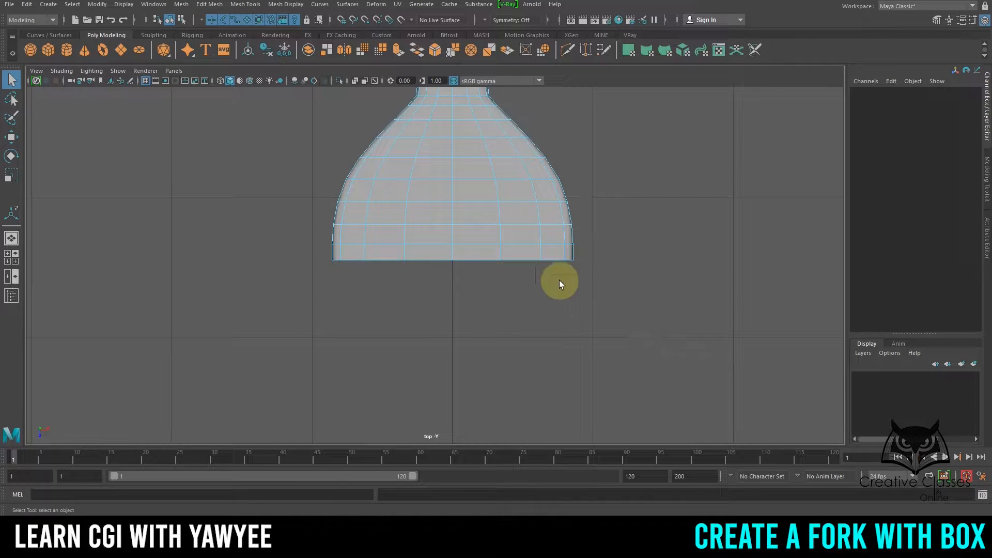
In the perspective view, bridge the first pair of upper and lower border edges near one corner of the open fork head.
{"action": "key", "text": "space"}
{"action": "left_click_drag", "start_coordinate": [508, 189], "coordinate": [508, 153]}
{"action": "left_click_drag", "start_coordinate": [492, 304], "coordinate": [415, 241], "text": "alt"}
{"action": "right_click_drag", "start_coordinate": [416, 242], "coordinate": [467, 285], "text": "alt"}
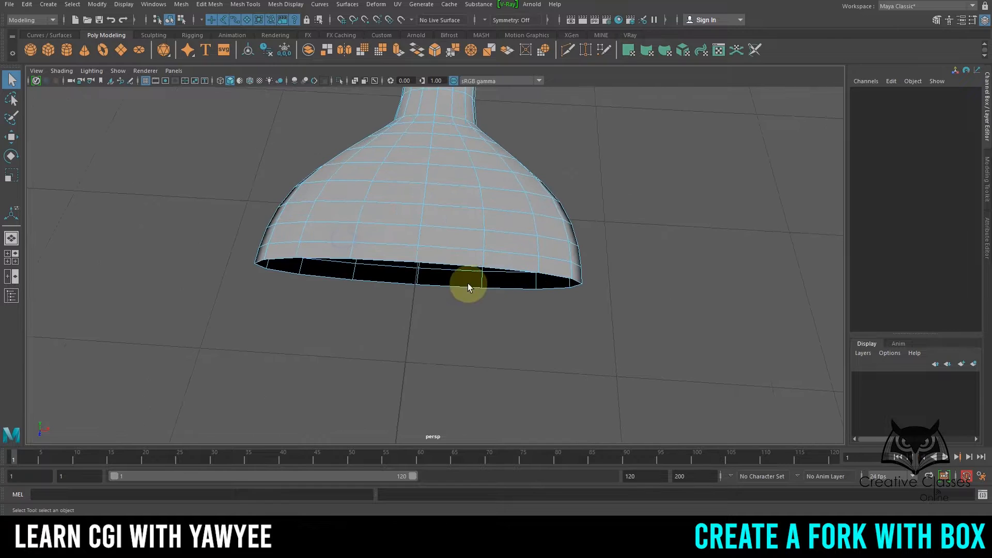
{"action": "middle_click_drag", "start_coordinate": [467, 284], "coordinate": [523, 291], "text": "alt"}
{"action": "left_click_drag", "start_coordinate": [489, 290], "coordinate": [498, 210], "text": "alt"}
{"action": "right_click_drag", "start_coordinate": [498, 210], "coordinate": [506, 195]}
{"action": "right_click_drag", "start_coordinate": [328, 273], "coordinate": [345, 265], "text": "alt"}
{"action": "left_click", "coordinate": [330, 263]}
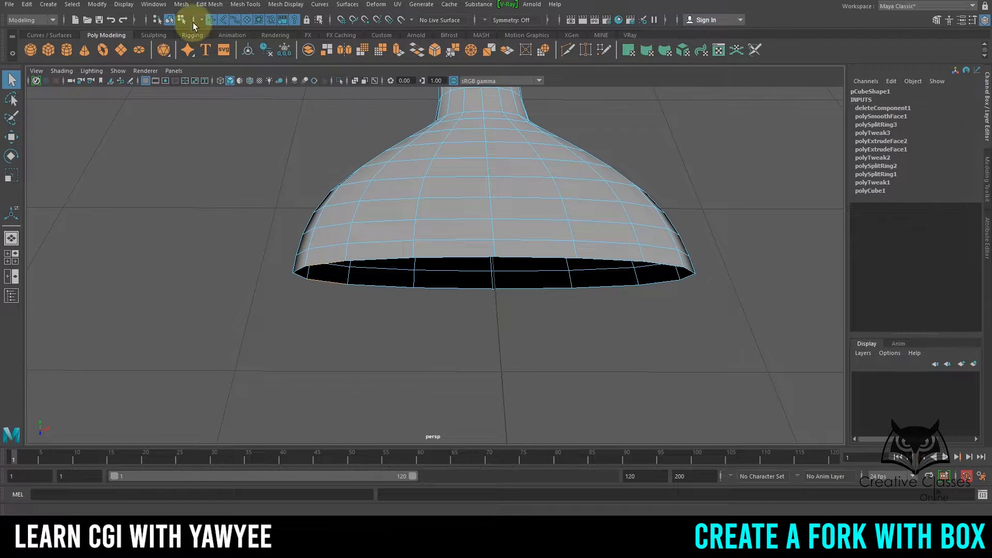
{"action": "left_click", "coordinate": [209, 4]}
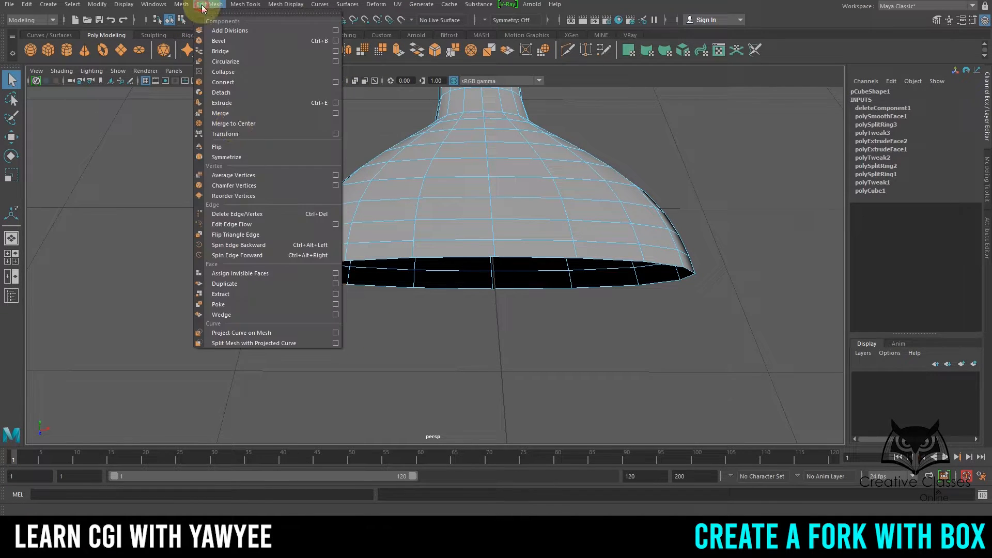
{"action": "left_click", "coordinate": [243, 50]}
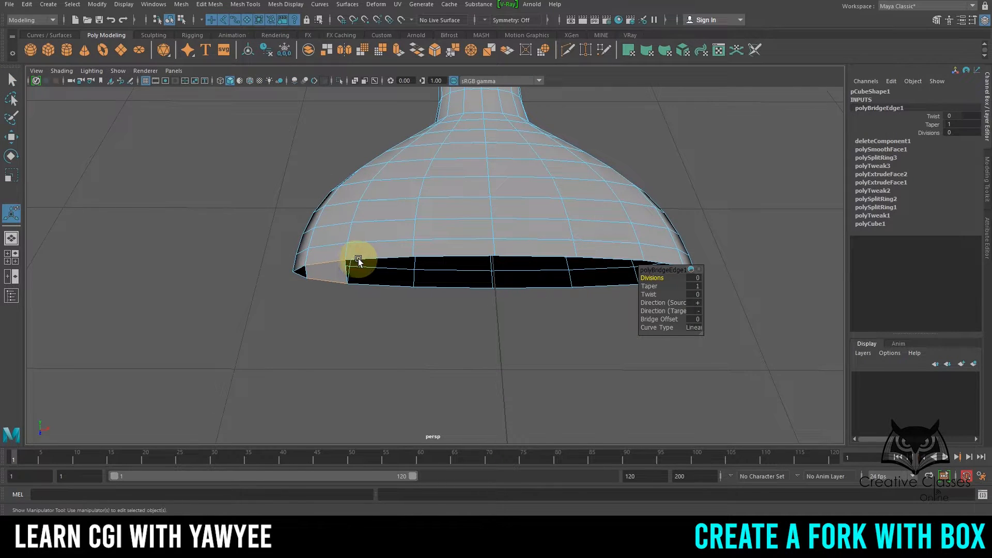
{"action": "key", "text": "q"}
Bridge the remaining facing upper and lower edge pairs across the head's opening, leaving only the two corner gaps.
{"action": "left_click", "coordinate": [377, 284]}
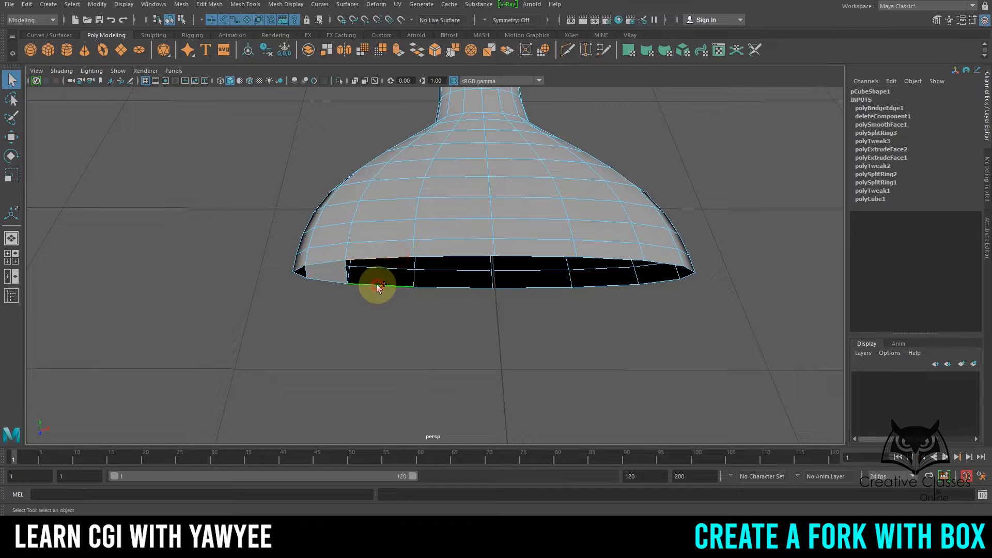
{"action": "key", "text": "g"}
{"action": "left_click", "coordinate": [444, 255]}
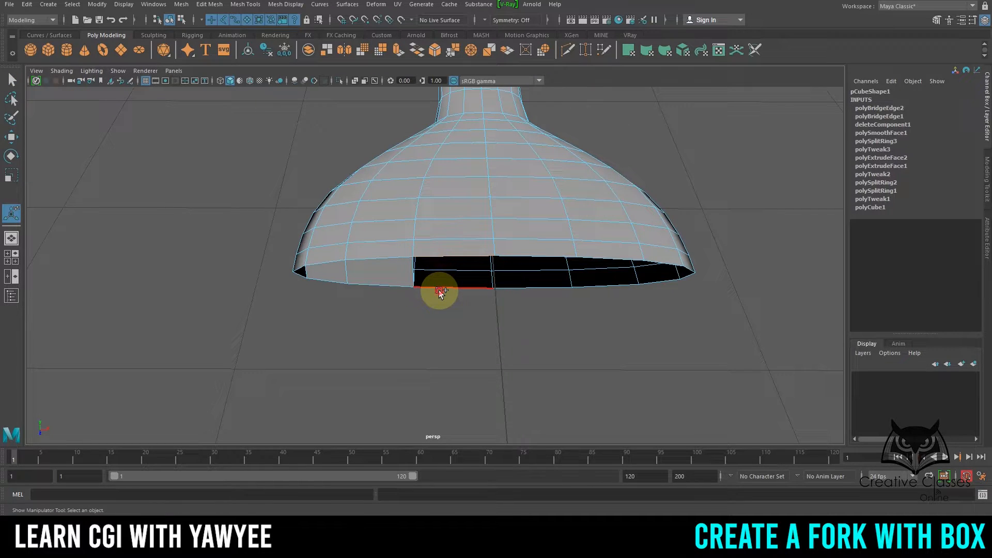
{"action": "key", "text": "g"}
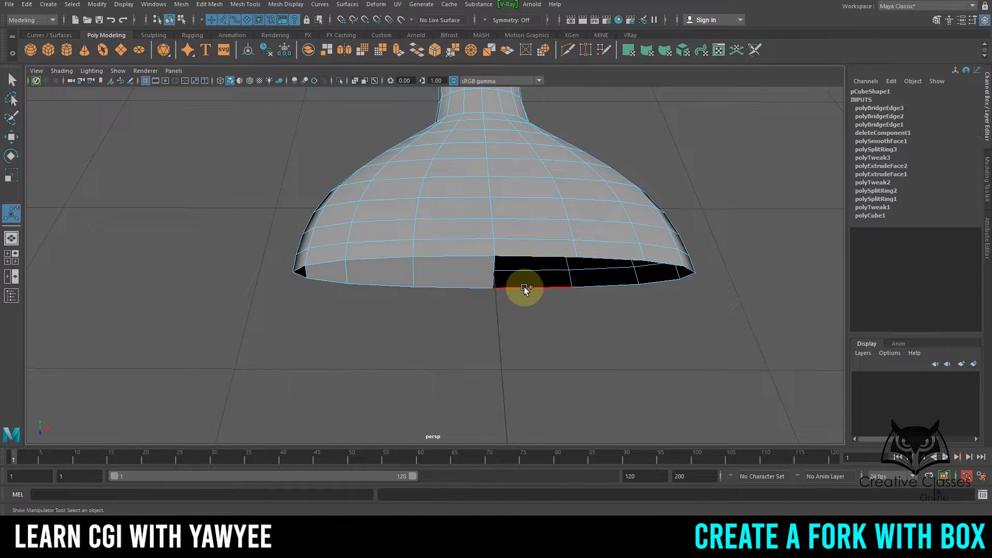
{"action": "key", "text": "g"}
{"action": "key", "text": "q"}
{"action": "left_click", "coordinate": [609, 258]}
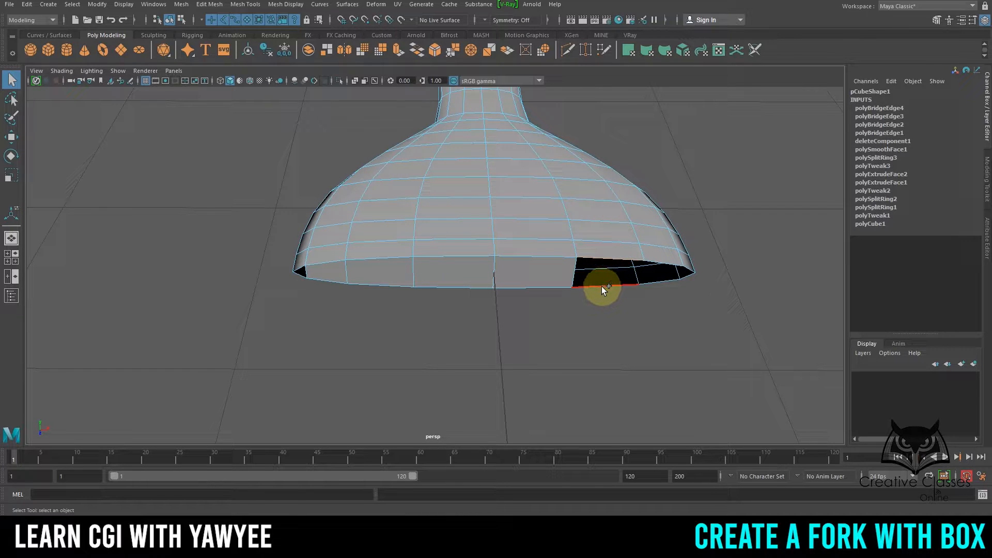
{"action": "key", "text": "g"}
{"action": "key", "text": "q"}
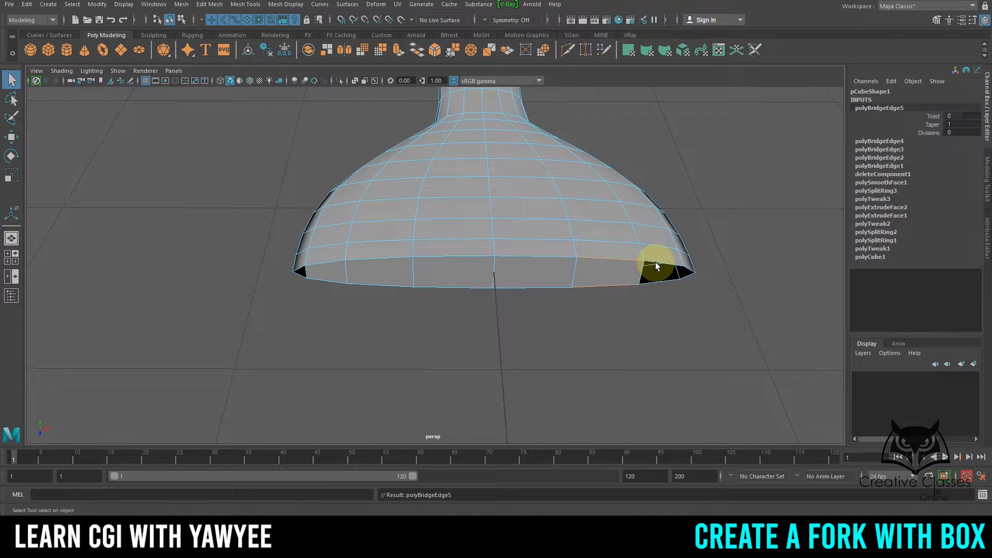
{"action": "left_click", "coordinate": [657, 275]}
{"action": "left_click", "coordinate": [658, 283], "text": "shift"}
{"action": "key", "text": "g"}
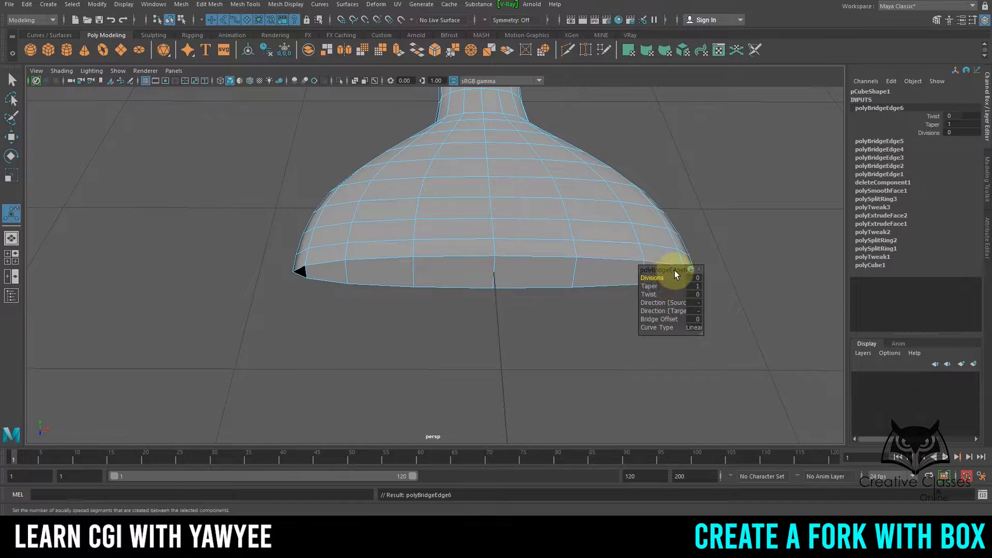
{"action": "key", "text": "q"}
Return to object mode and close the two corner gaps of the fork head with Fill Hole.
{"action": "left_click", "coordinate": [717, 242]}
{"action": "left_click_drag", "start_coordinate": [558, 294], "coordinate": [575, 292], "text": "alt"}
{"action": "right_click_drag", "start_coordinate": [581, 209], "coordinate": [625, 193]}
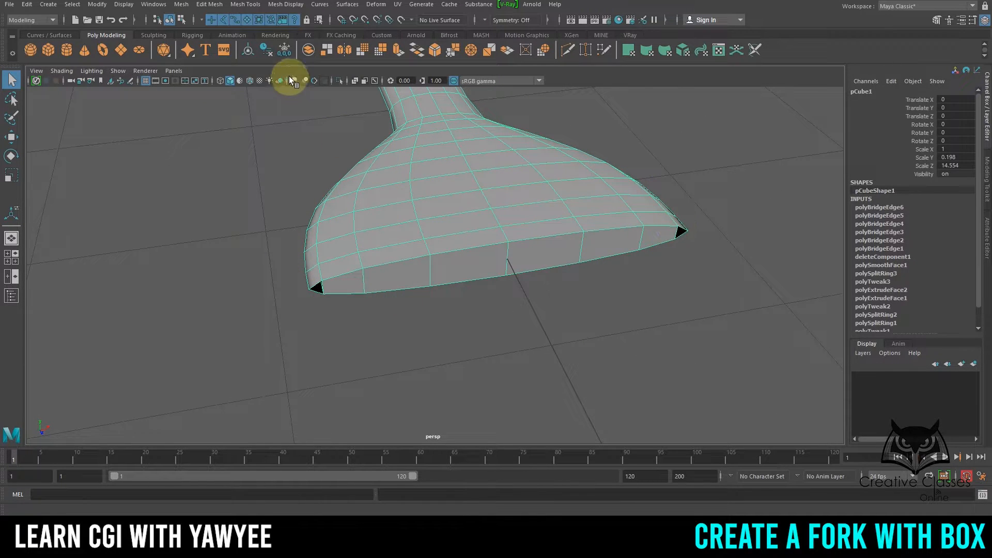
{"action": "left_click", "coordinate": [181, 5]}
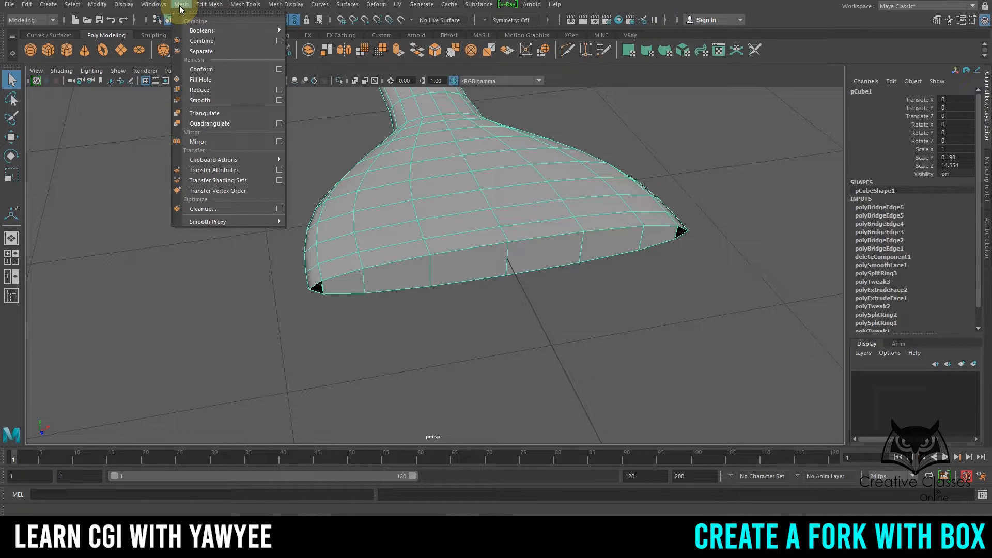
{"action": "left_click", "coordinate": [204, 80]}
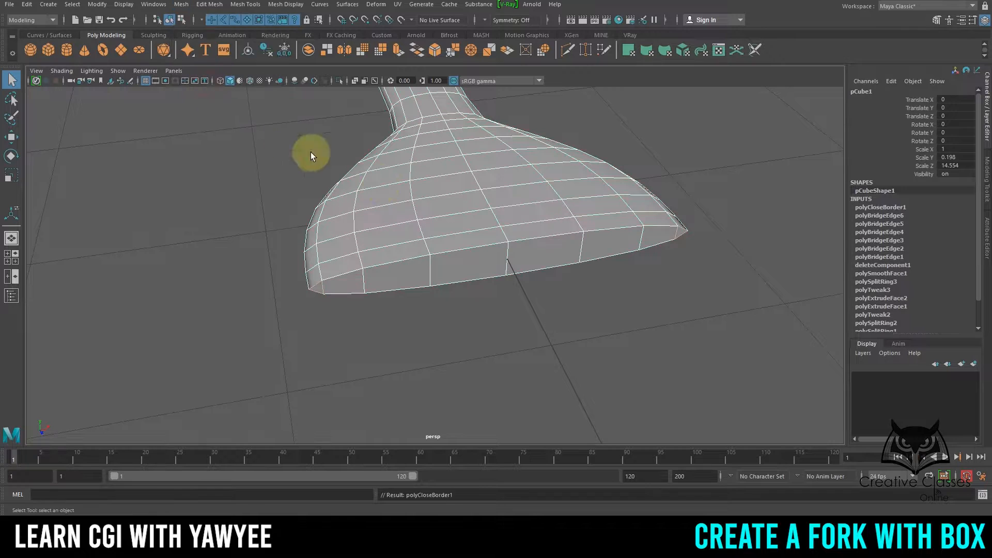
Bevel the middle vertical edge of the fork head's front end with a fraction of 0.5 and one segment.
{"action": "left_click_drag", "start_coordinate": [667, 293], "coordinate": [504, 265], "text": "alt"}
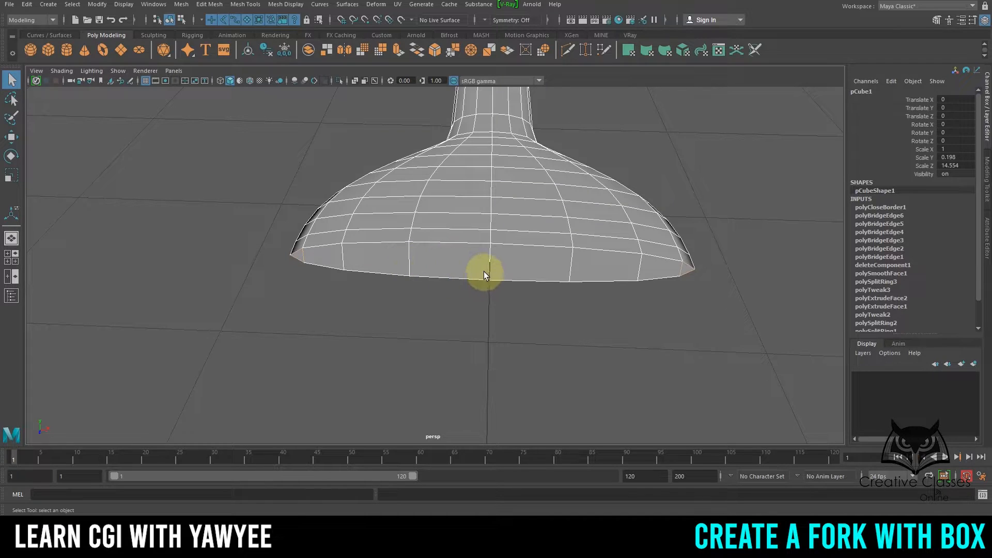
{"action": "left_click_drag", "start_coordinate": [483, 272], "coordinate": [468, 252], "text": "alt"}
{"action": "right_click_drag", "start_coordinate": [349, 244], "coordinate": [347, 261]}
{"action": "left_click", "coordinate": [369, 244]}
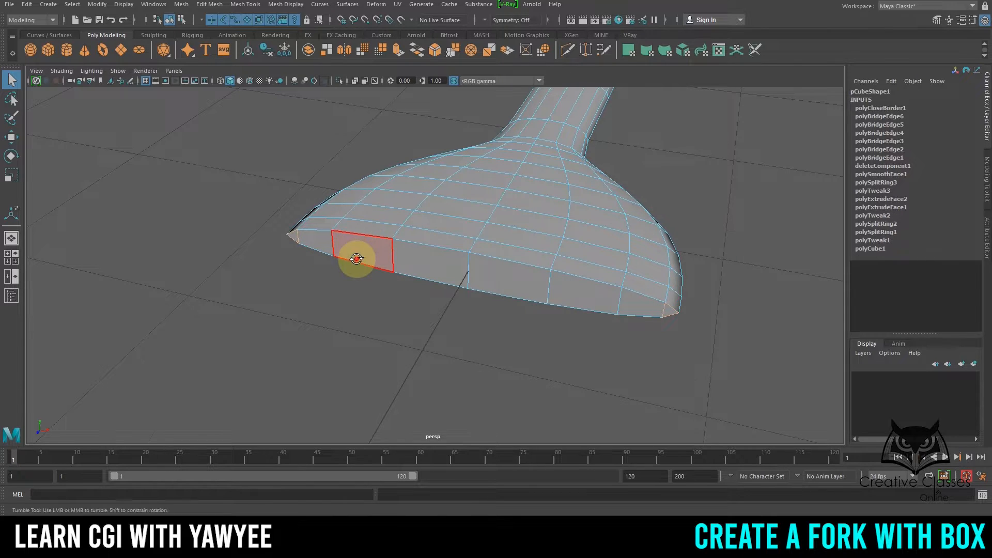
{"action": "left_click_drag", "start_coordinate": [356, 258], "coordinate": [351, 261], "text": "alt"}
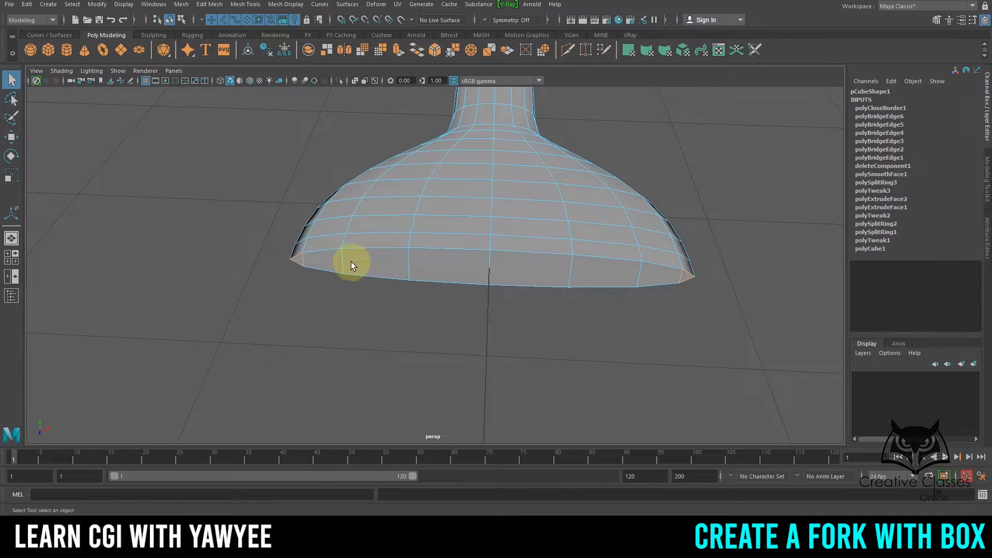
{"action": "right_click_drag", "start_coordinate": [498, 247], "coordinate": [503, 221]}
{"action": "left_click", "coordinate": [488, 267]}
{"action": "left_click_drag", "start_coordinate": [488, 267], "coordinate": [515, 294], "text": "alt"}
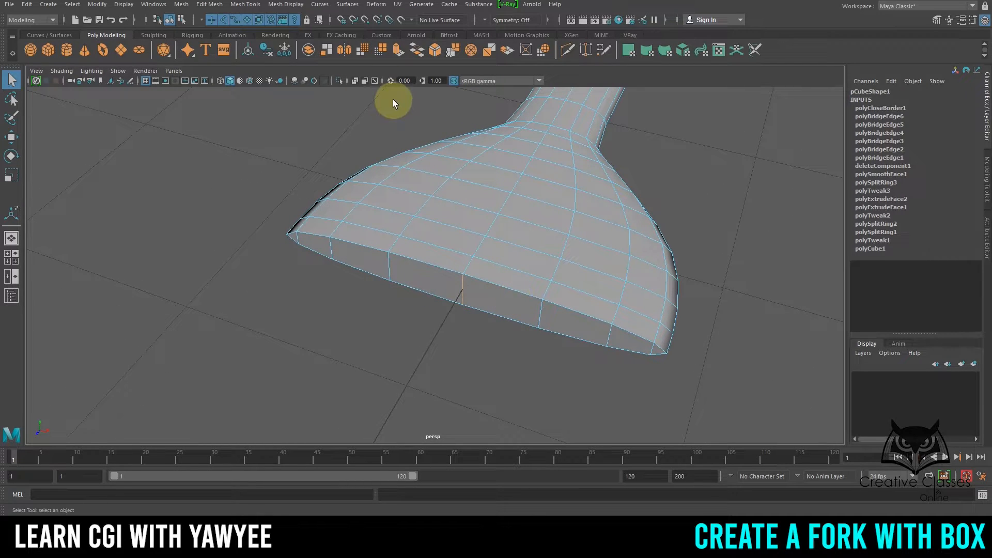
{"action": "left_click", "coordinate": [245, 5]}
{"action": "mouse_move", "coordinate": [213, 7]}
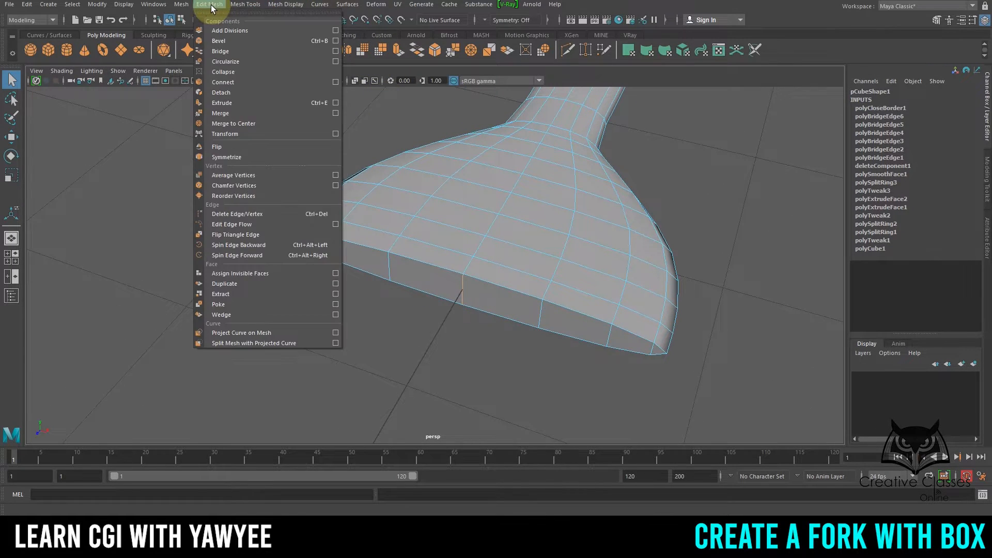
{"action": "left_click", "coordinate": [213, 40]}
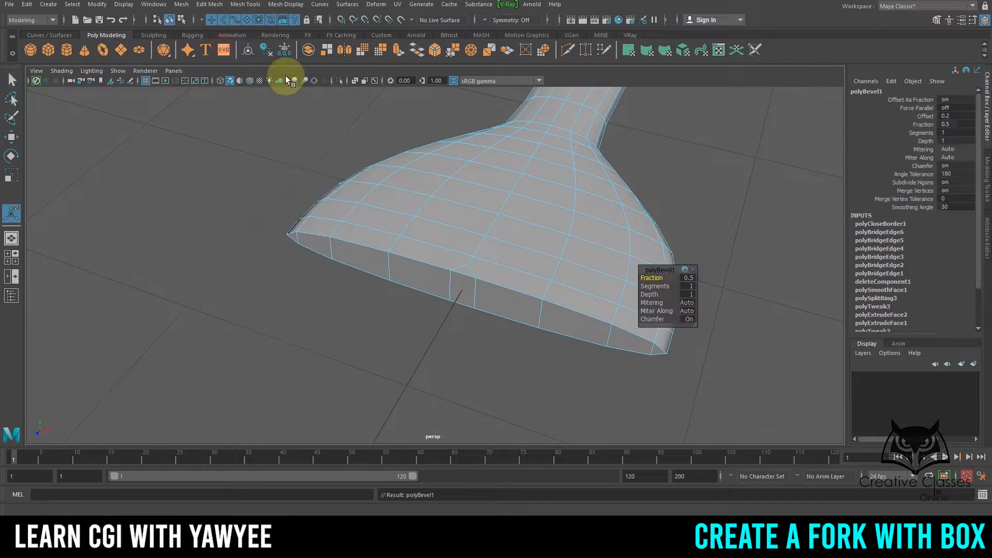
{"action": "left_click_drag", "start_coordinate": [549, 276], "coordinate": [500, 268], "text": "alt"}
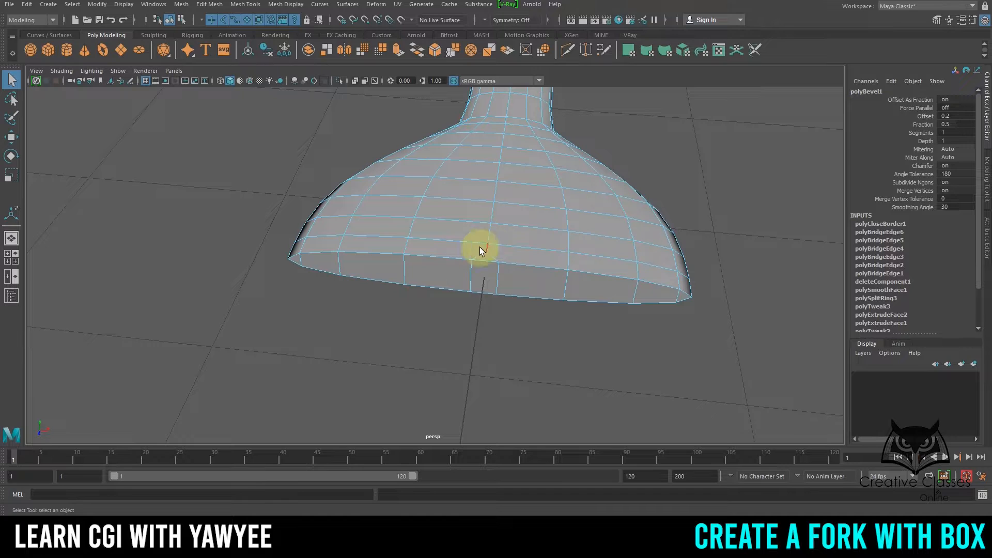
Try to move the second vertical edge from one corner of the head's front end inward along X by about 0.1 cm.
{"action": "left_click_drag", "start_coordinate": [398, 281], "coordinate": [348, 280], "text": "alt"}
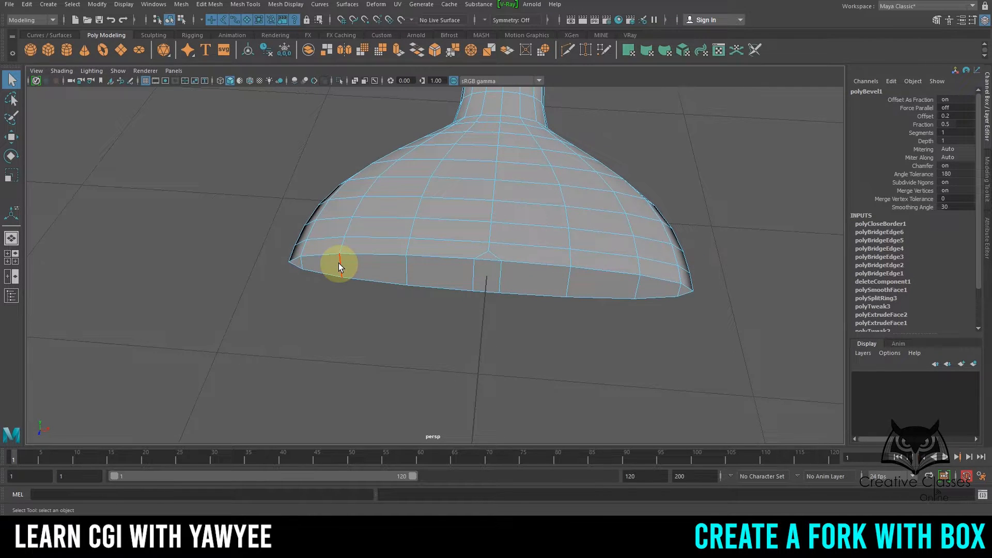
{"action": "left_click", "coordinate": [341, 263]}
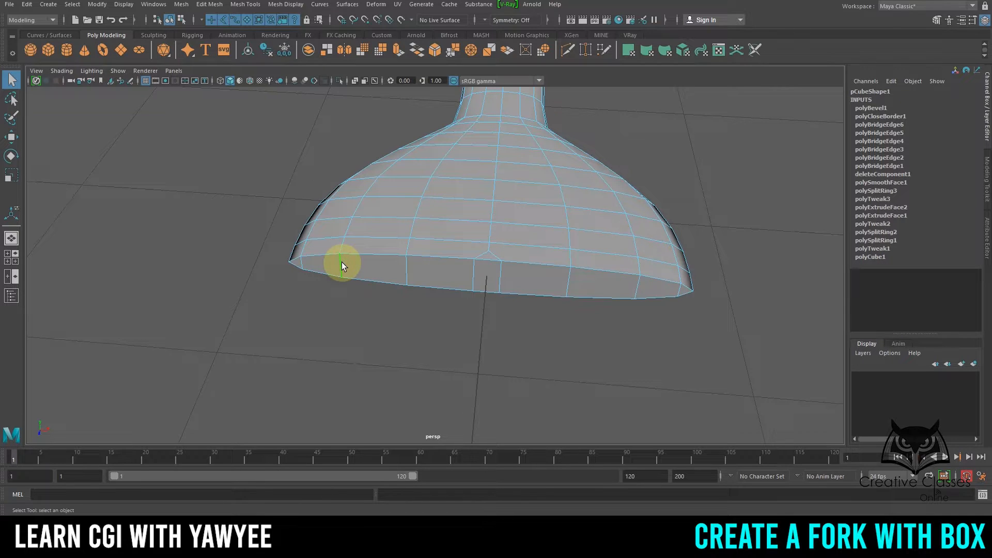
{"action": "key", "text": "w"}
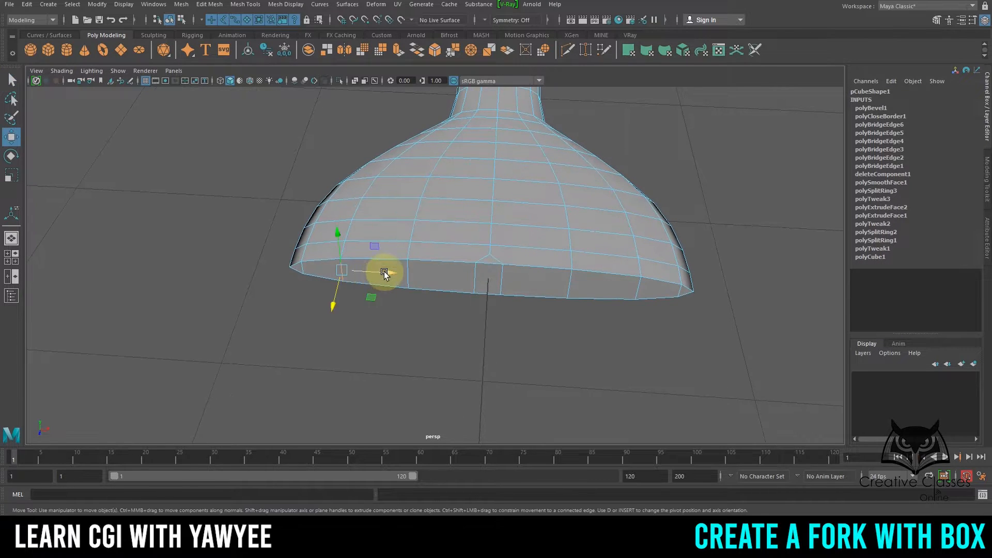
{"action": "left_click_drag", "start_coordinate": [385, 272], "coordinate": [407, 276]}
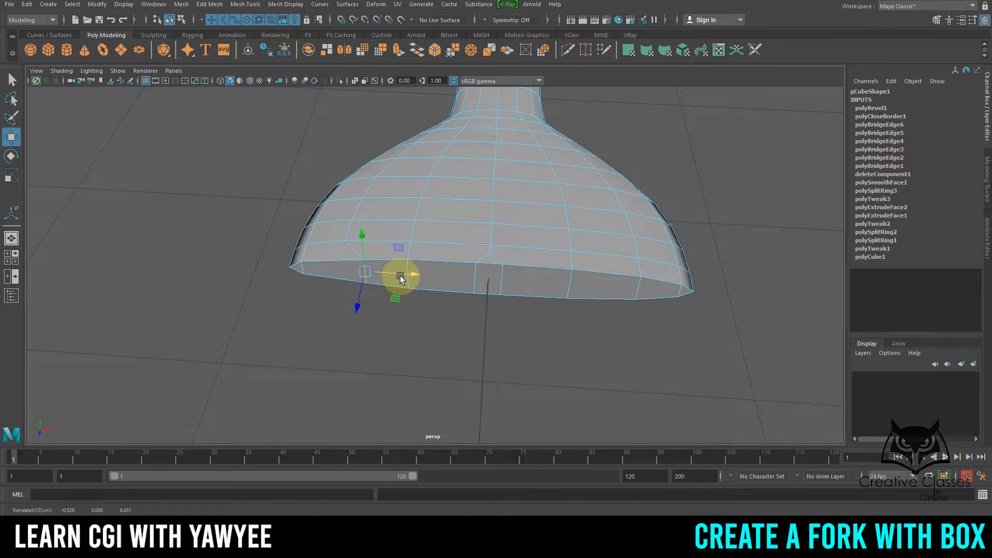
{"action": "key", "text": "ctrl+x"}
{"action": "key", "text": "ctrl+z"}
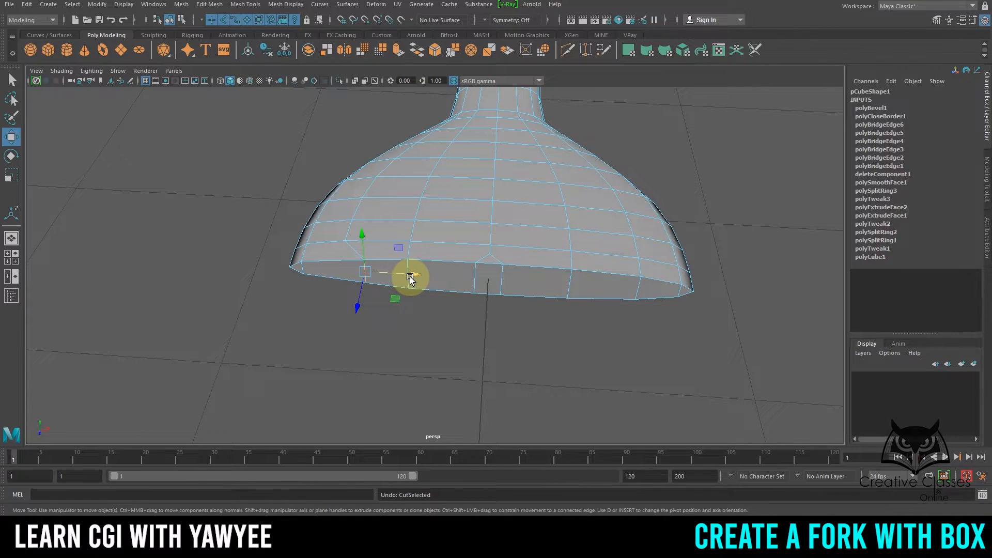
{"action": "key", "text": "ctrl+z"}
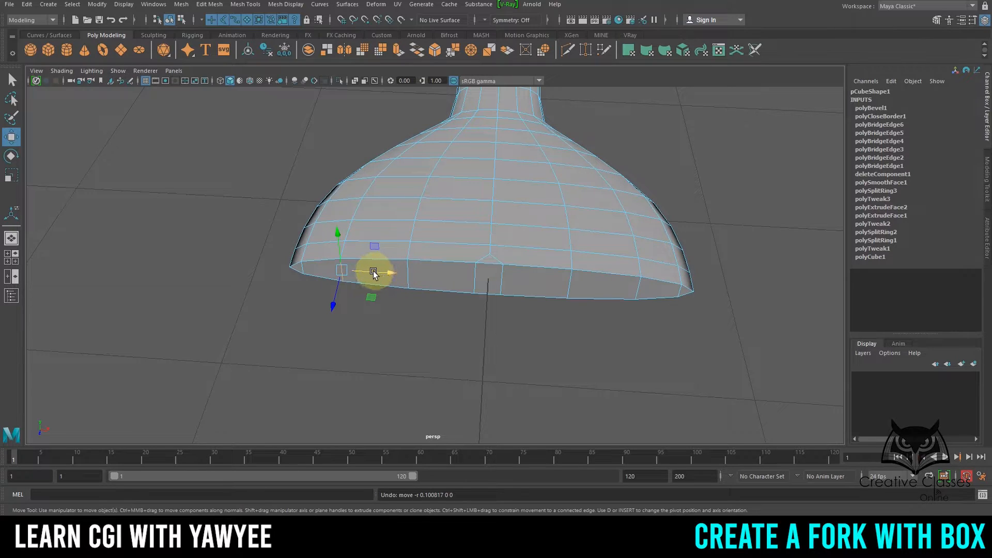
Try to move the second vertical edge from each corner of the front end separately toward the centre along X, and undo the moves.
{"action": "left_click_drag", "start_coordinate": [374, 274], "coordinate": [396, 284]}
{"action": "key", "text": "q"}
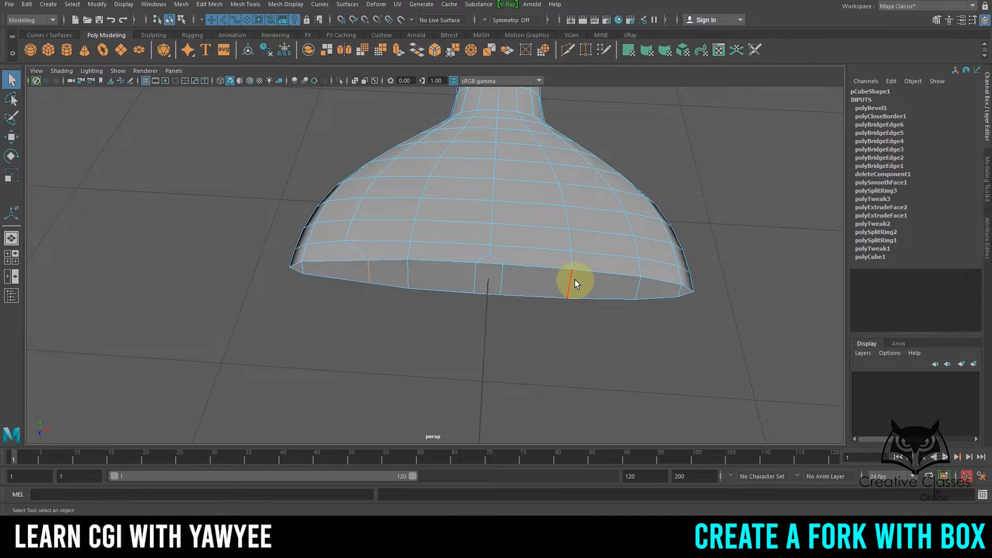
{"action": "left_click", "coordinate": [637, 292]}
{"action": "key", "text": "w"}
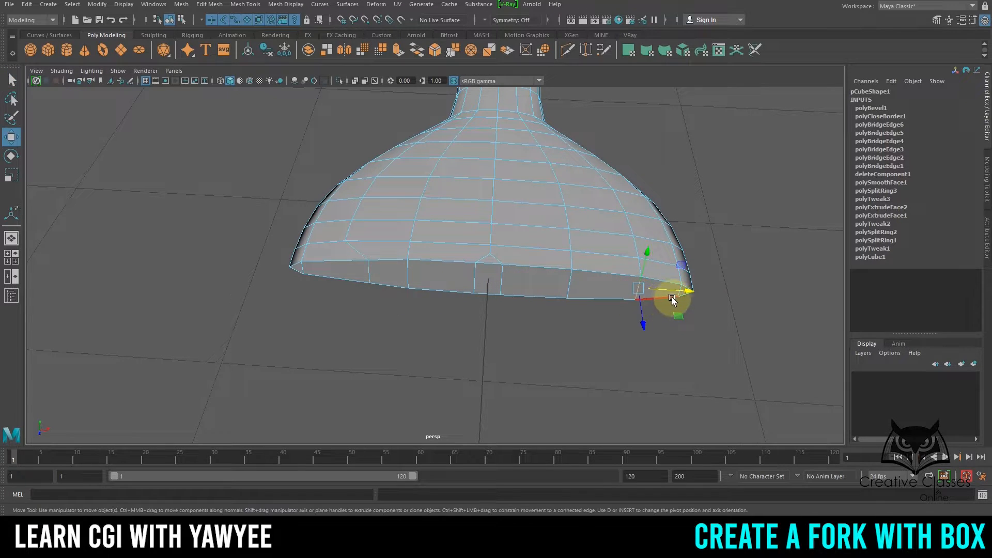
{"action": "left_click_drag", "start_coordinate": [681, 292], "coordinate": [645, 302]}
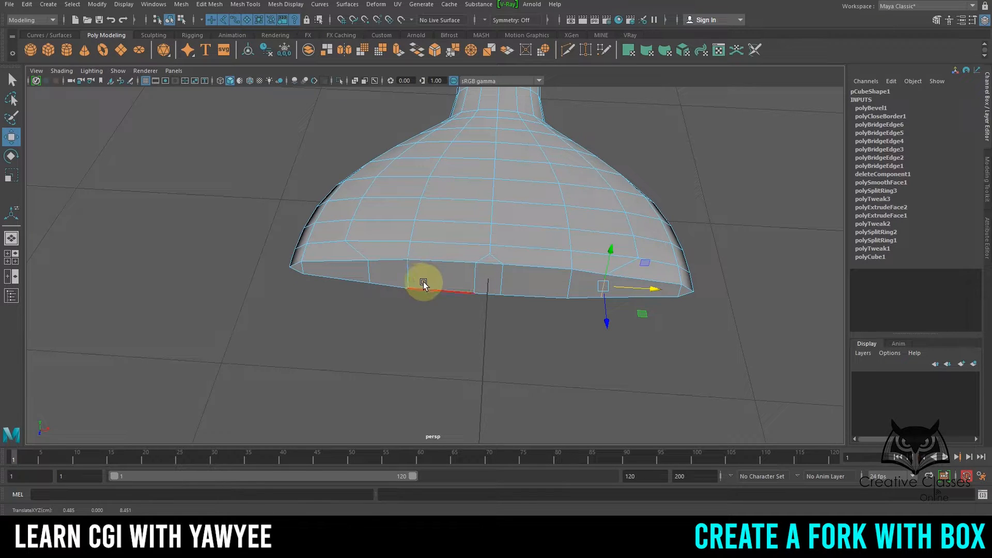
{"action": "left_click", "coordinate": [368, 270]}
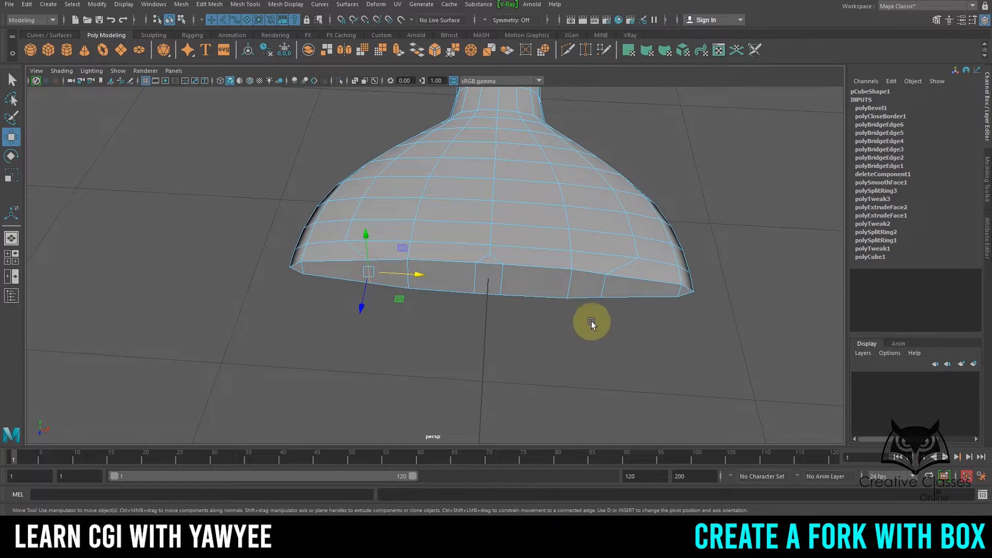
{"action": "key", "text": "ctrl+z"}
{"action": "key", "text": "ctrl+z"}
{"action": "key", "text": "ctrl+z"}
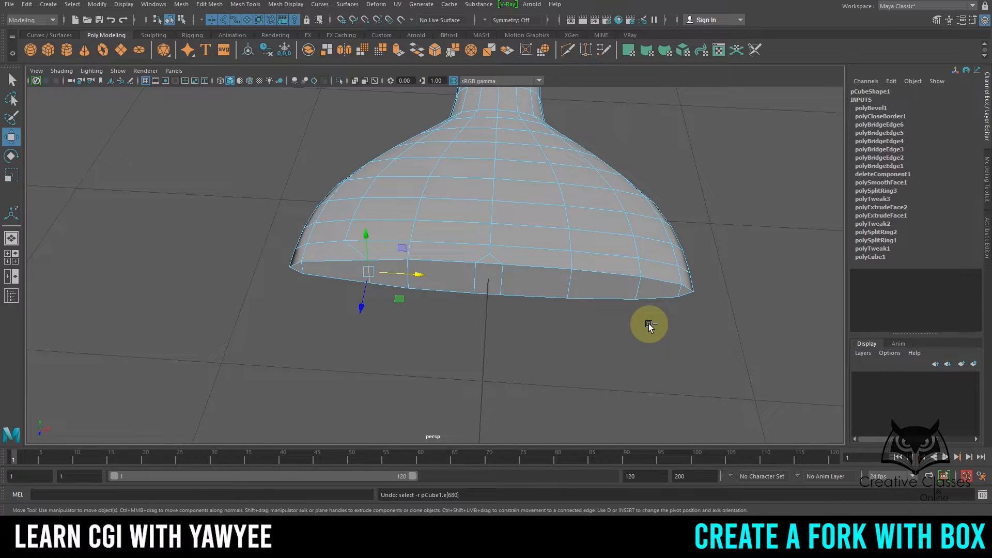
Select the second vertical edge from both corners of the front end together and scale the pair toward the centre along X.
{"action": "left_click", "coordinate": [638, 291], "text": "shift"}
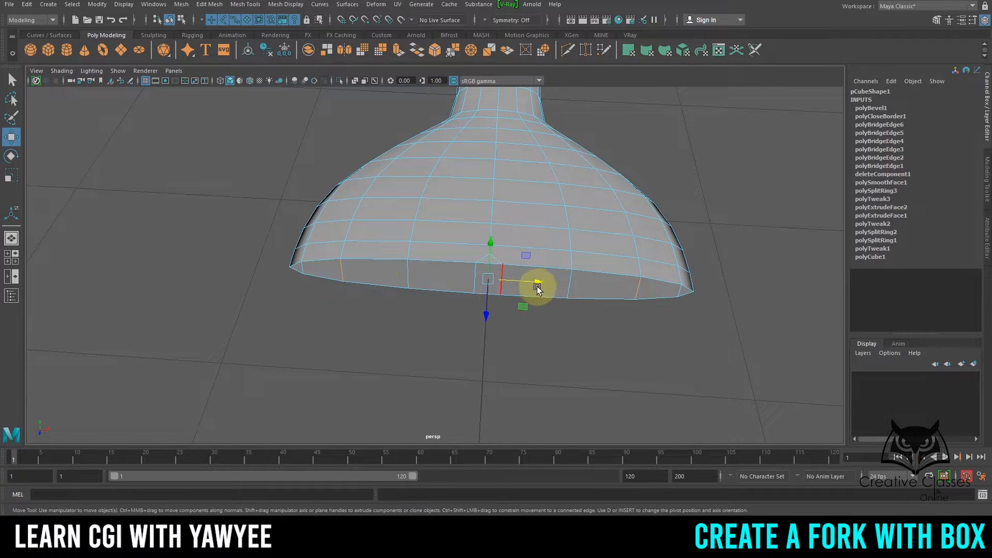
{"action": "key", "text": "r"}
{"action": "left_click_drag", "start_coordinate": [537, 283], "coordinate": [529, 285]}
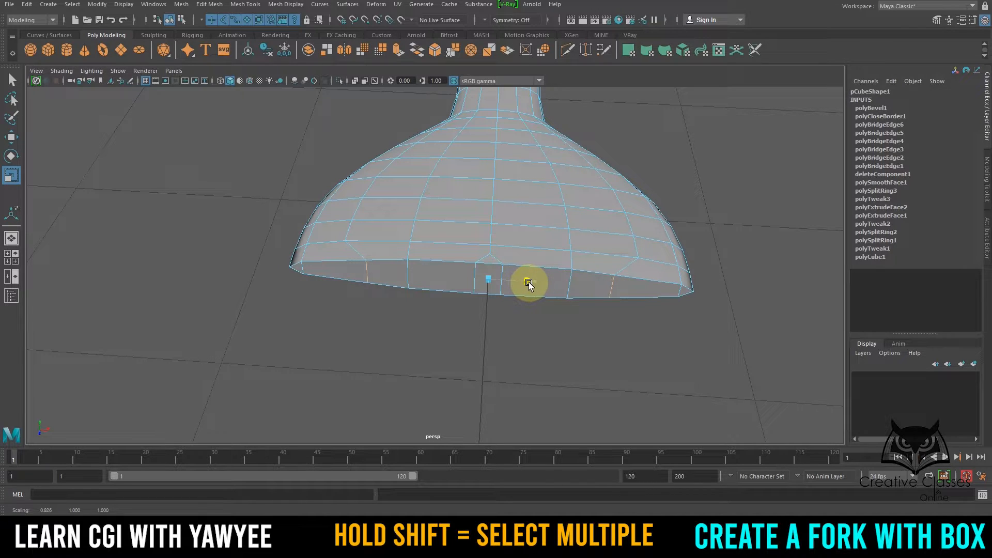
{"action": "left_click_drag", "start_coordinate": [529, 284], "coordinate": [524, 283]}
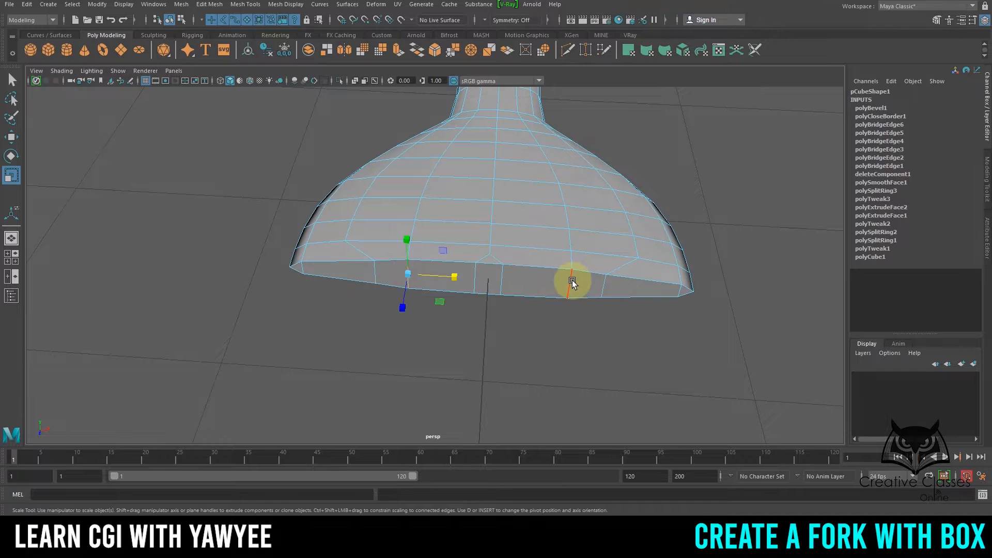
Scale the third pair of vertical edges slightly outward along X and slightly shorter along Y.
{"action": "left_click_drag", "start_coordinate": [534, 284], "coordinate": [536, 284]}
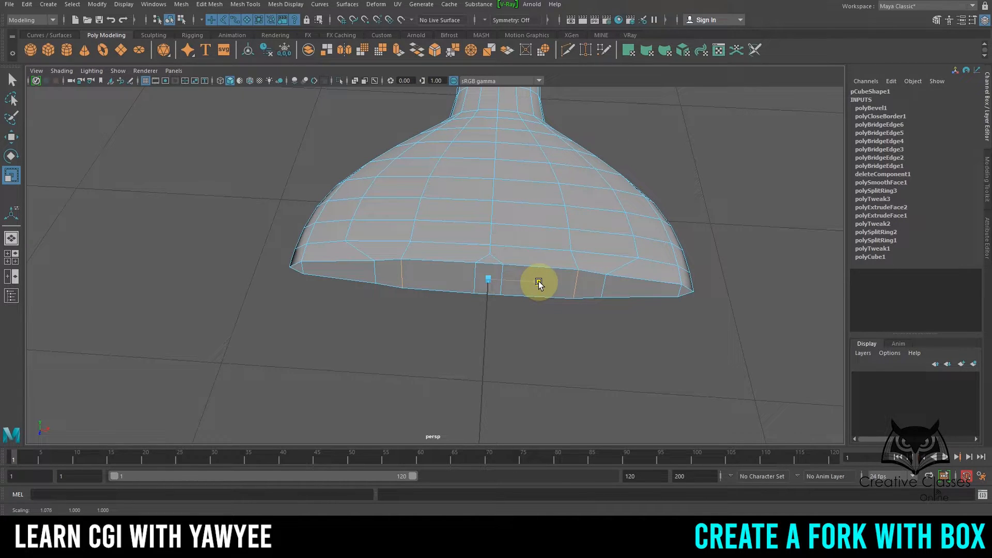
{"action": "left_click_drag", "start_coordinate": [539, 284], "coordinate": [537, 284]}
{"action": "left_click_drag", "start_coordinate": [491, 240], "coordinate": [488, 248]}
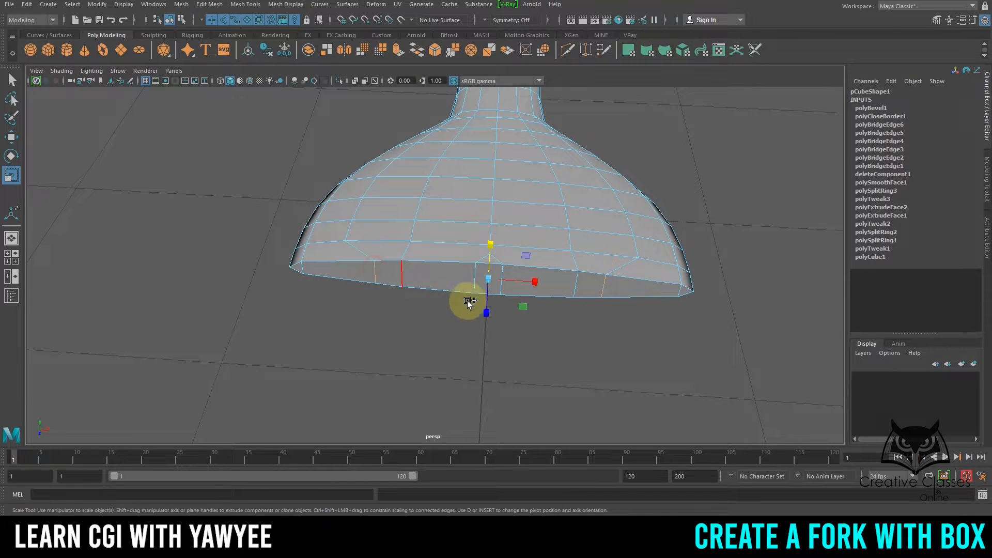
Fine-tune the narrow faces by scaling the second pair of vertical edges slightly along X and spreading the third pair slightly outward.
{"action": "left_click_drag", "start_coordinate": [534, 282], "coordinate": [532, 283]}
{"action": "left_click", "coordinate": [403, 277]}
{"action": "key", "text": "q"}
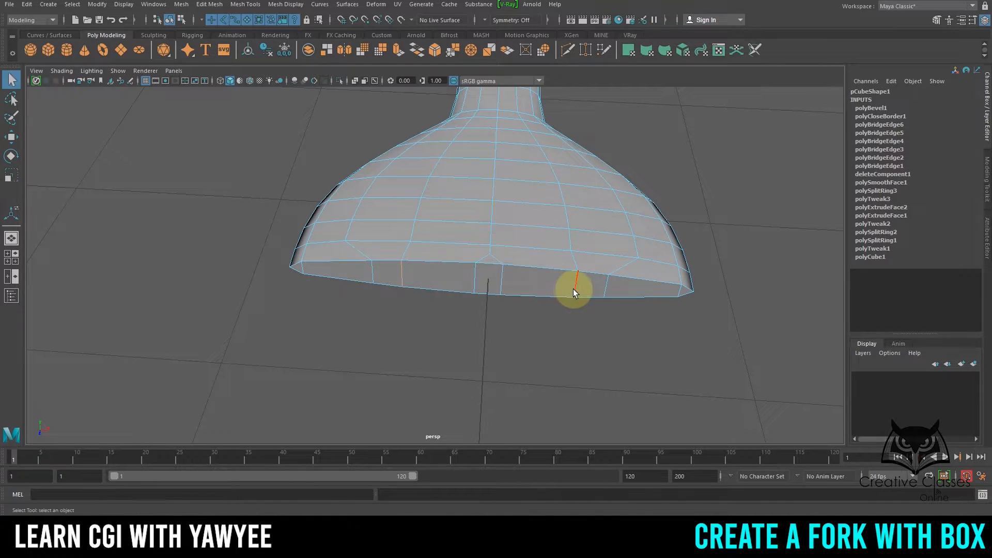
{"action": "key", "text": "r"}
{"action": "left_click_drag", "start_coordinate": [535, 281], "coordinate": [537, 280]}
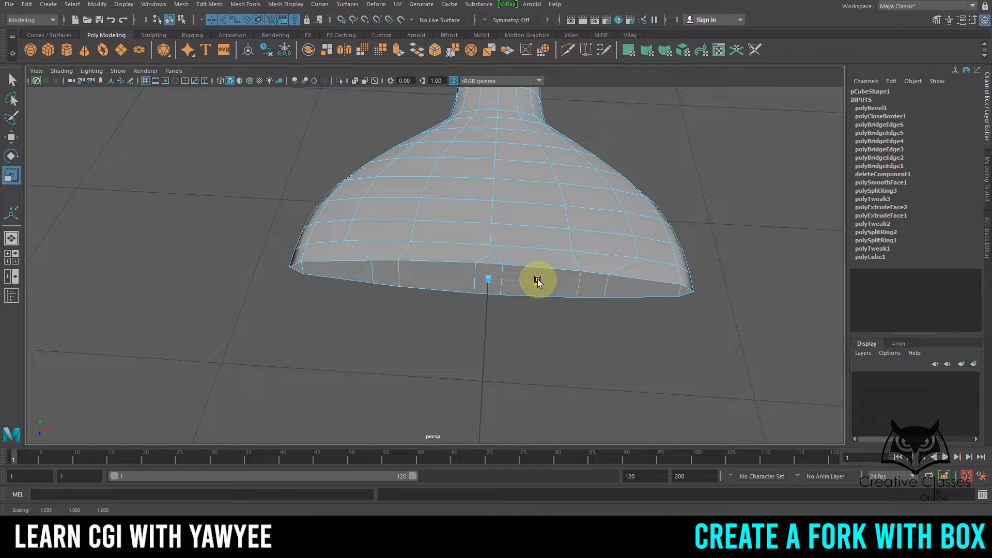
{"action": "left_click_drag", "start_coordinate": [538, 281], "coordinate": [537, 282]}
{"action": "key", "text": "q"}
Scale the two outermost corner edges of the head's front end along Y.
{"action": "left_click_drag", "start_coordinate": [332, 277], "coordinate": [508, 197], "text": "alt"}
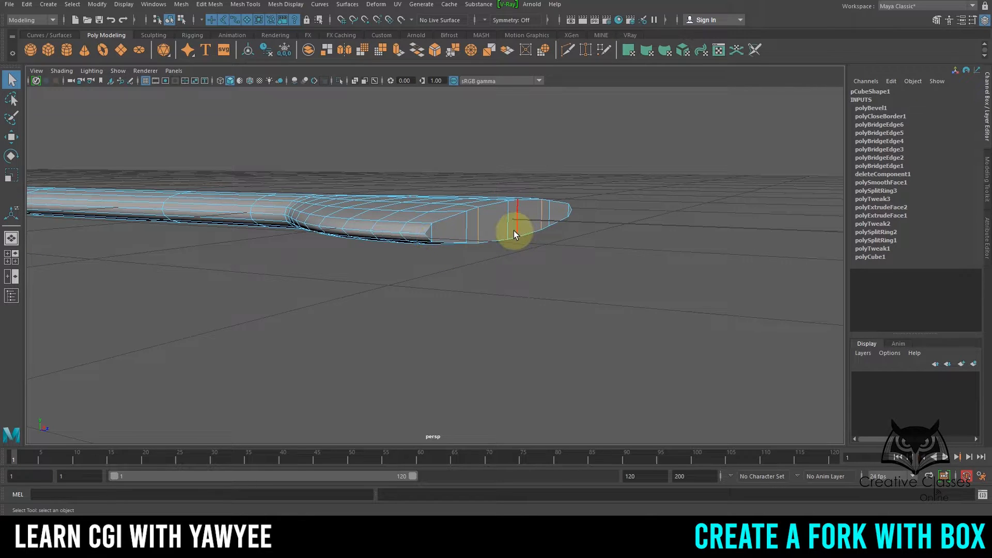
{"action": "left_click_drag", "start_coordinate": [514, 231], "coordinate": [462, 219], "text": "alt"}
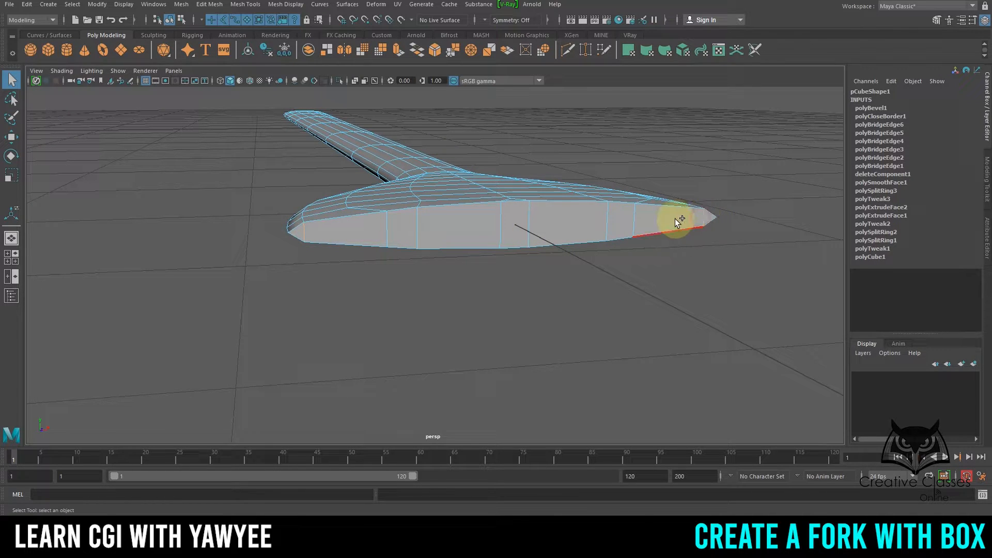
{"action": "key", "text": "r"}
{"action": "left_click_drag", "start_coordinate": [516, 178], "coordinate": [321, 248]}
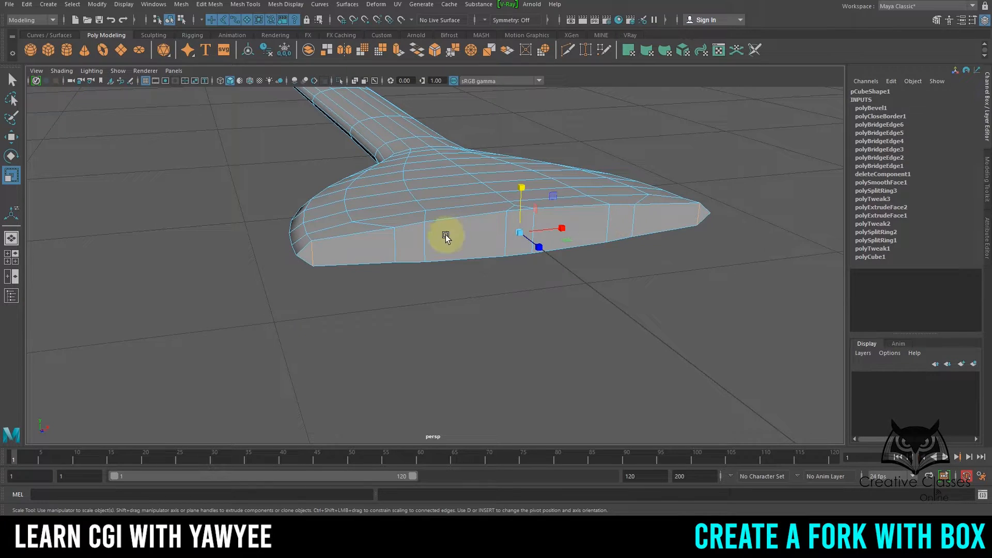
Select the second vertical edge from each corner of the front end and scale the pair slightly taller along Y.
{"action": "left_click", "coordinate": [395, 244]}
{"action": "left_click", "coordinate": [635, 214], "text": "shift"}
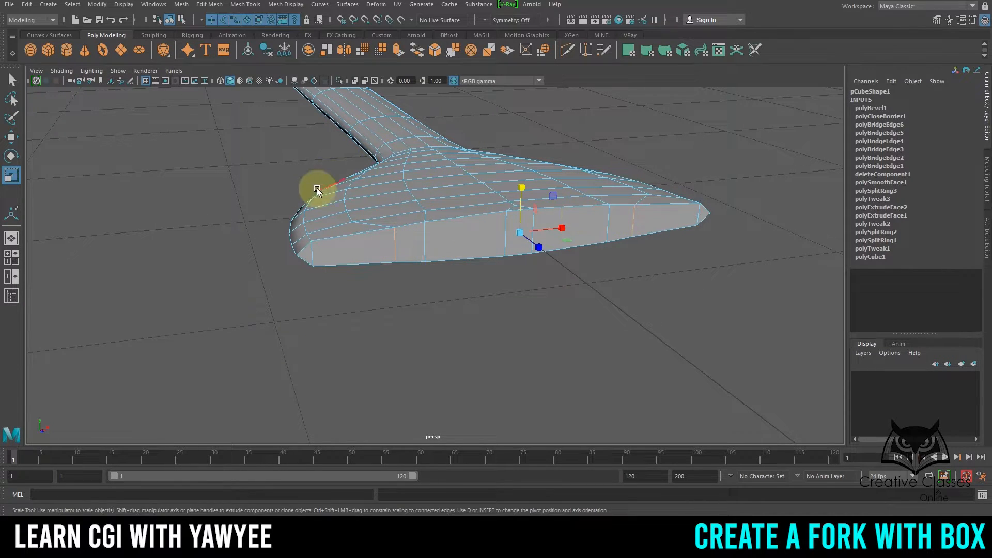
{"action": "left_click_drag", "start_coordinate": [524, 186], "coordinate": [530, 181]}
{"action": "left_click_drag", "start_coordinate": [569, 243], "coordinate": [549, 260], "text": "alt"}
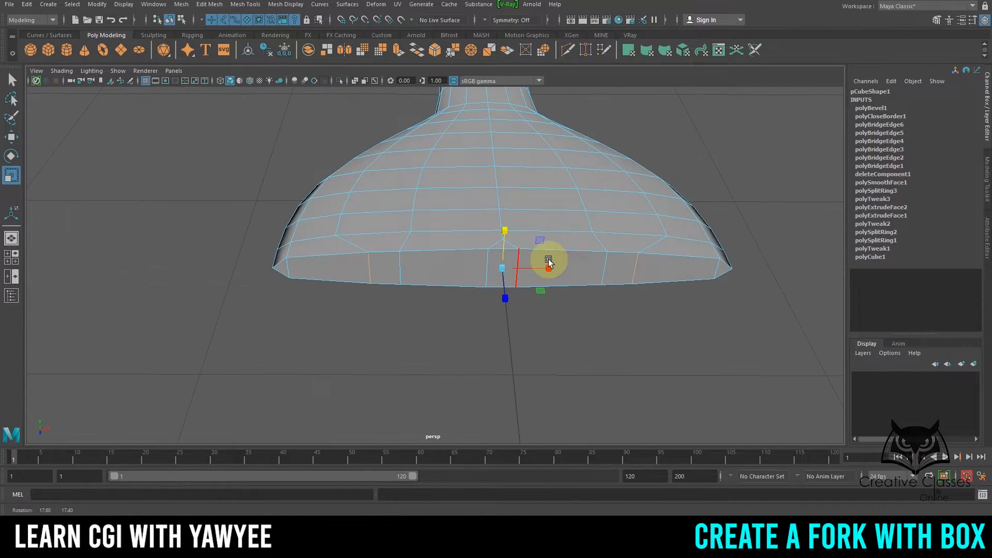
Switch to vertex selection and examine the vertices where the front end's edges meet the head's upper surface, especially around the middle bevel.
{"action": "key", "text": "q"}
{"action": "right_click_drag", "start_coordinate": [506, 212], "coordinate": [531, 219], "text": "alt"}
{"action": "left_click", "coordinate": [527, 221]}
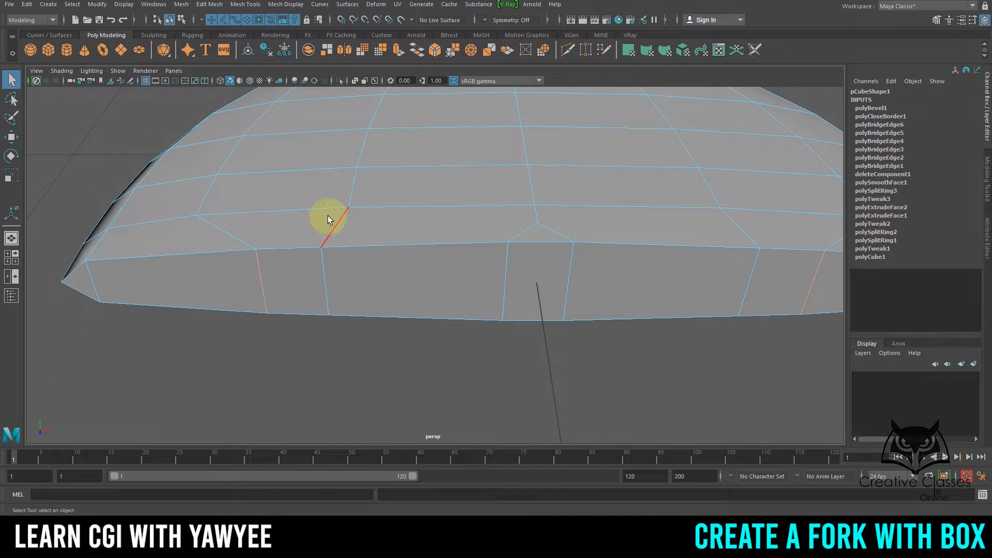
{"action": "right_click_drag", "start_coordinate": [396, 221], "coordinate": [325, 212]}
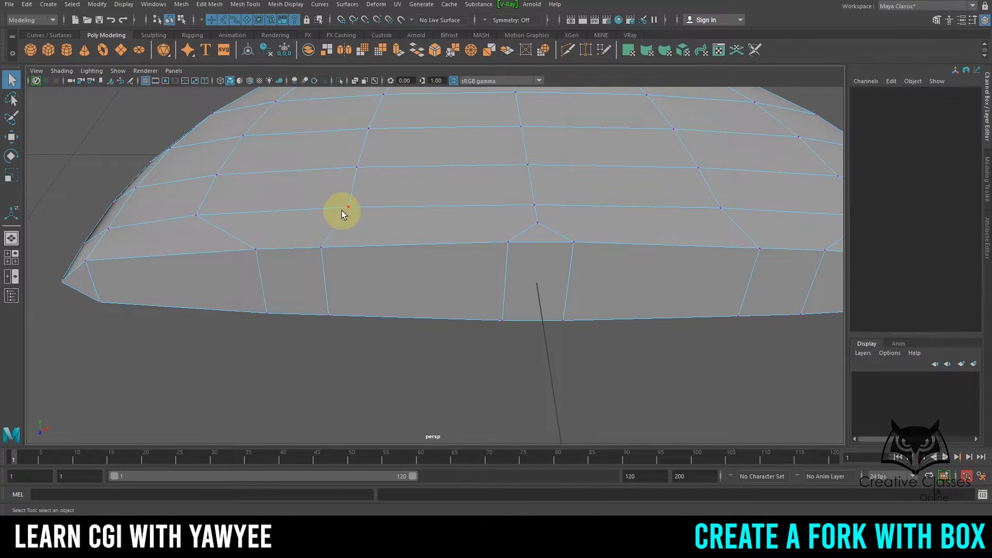
{"action": "left_click", "coordinate": [348, 209]}
{"action": "left_click", "coordinate": [323, 246]}
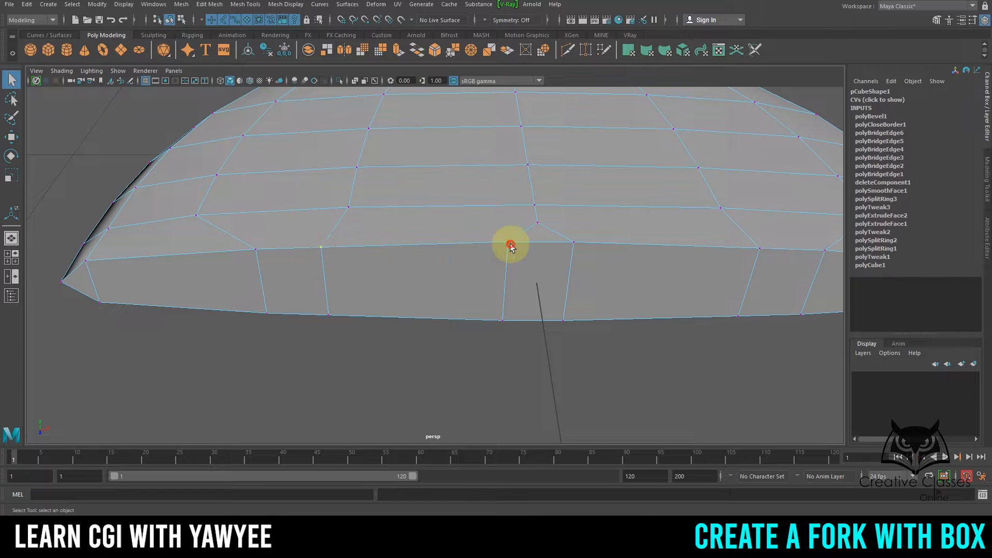
{"action": "left_click", "coordinate": [510, 244]}
{"action": "left_click", "coordinate": [537, 208]}
{"action": "right_click_drag", "start_coordinate": [660, 254], "coordinate": [591, 251], "text": "alt"}
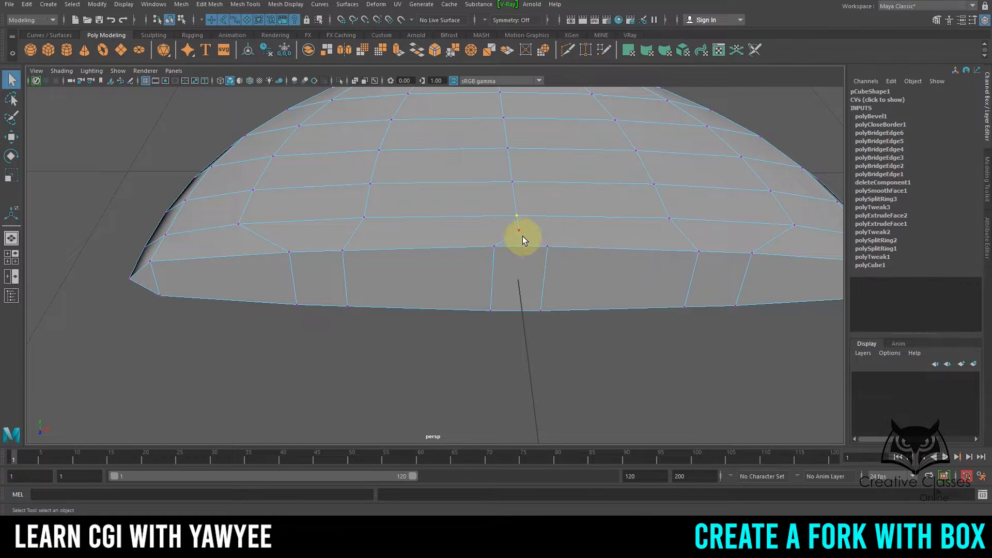
Try a Multi-Cut from one upper vertex of the middle bevel to the centre vertex of the edge loop behind it.
{"action": "left_click", "coordinate": [246, 4]}
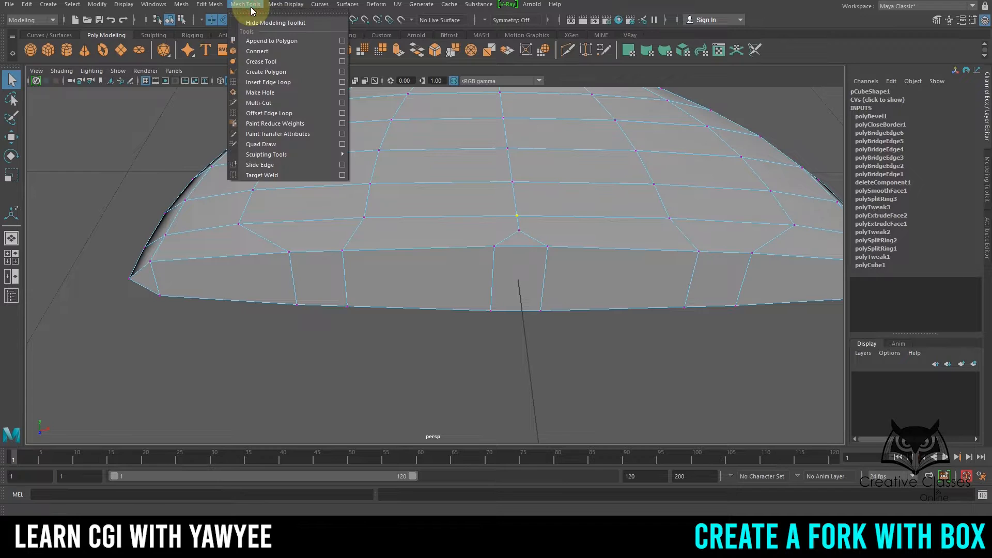
{"action": "left_click", "coordinate": [274, 102]}
{"action": "scroll", "coordinate": [460, 248], "scroll_direction": "up", "scroll_amount": 3}
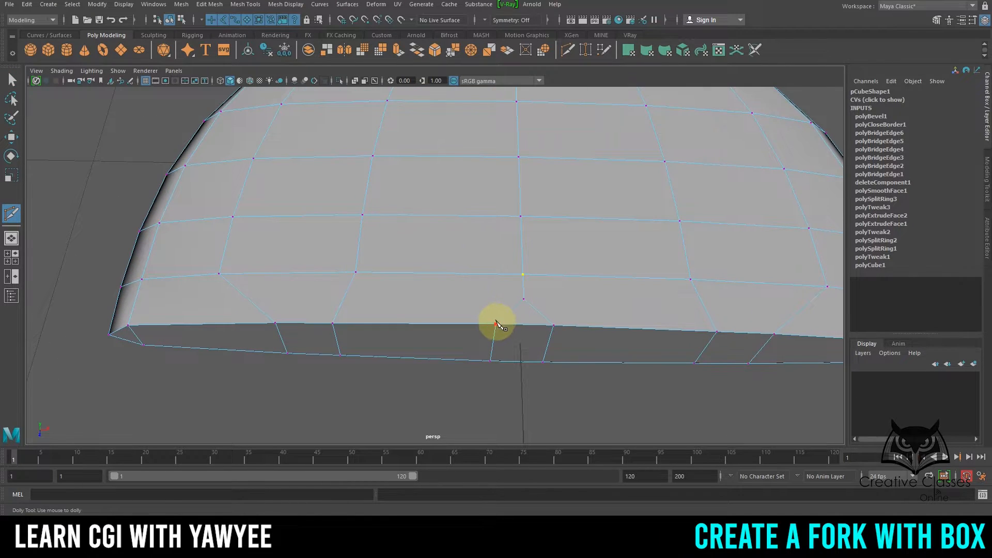
{"action": "left_click", "coordinate": [496, 324]}
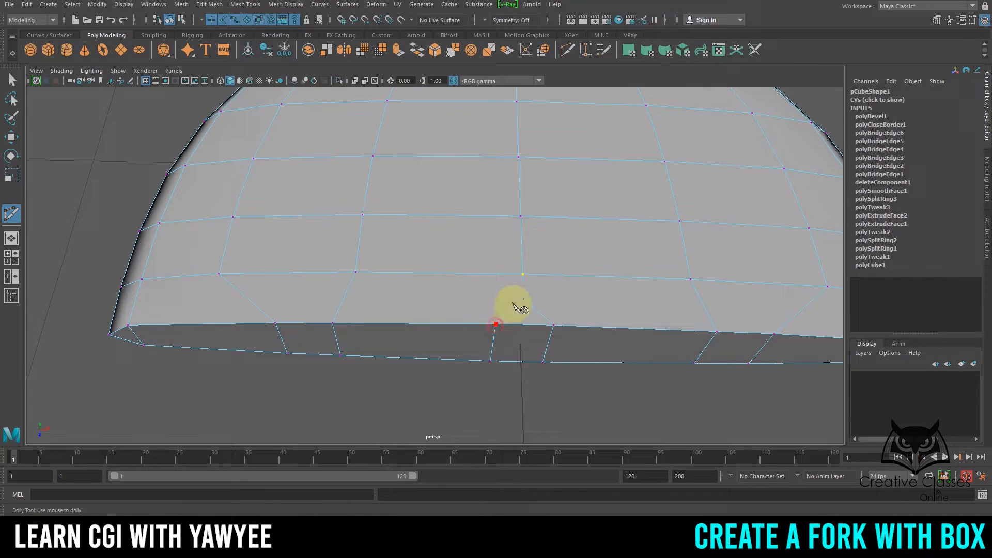
{"action": "right_click", "coordinate": [525, 278]}
{"action": "key", "text": "q"}
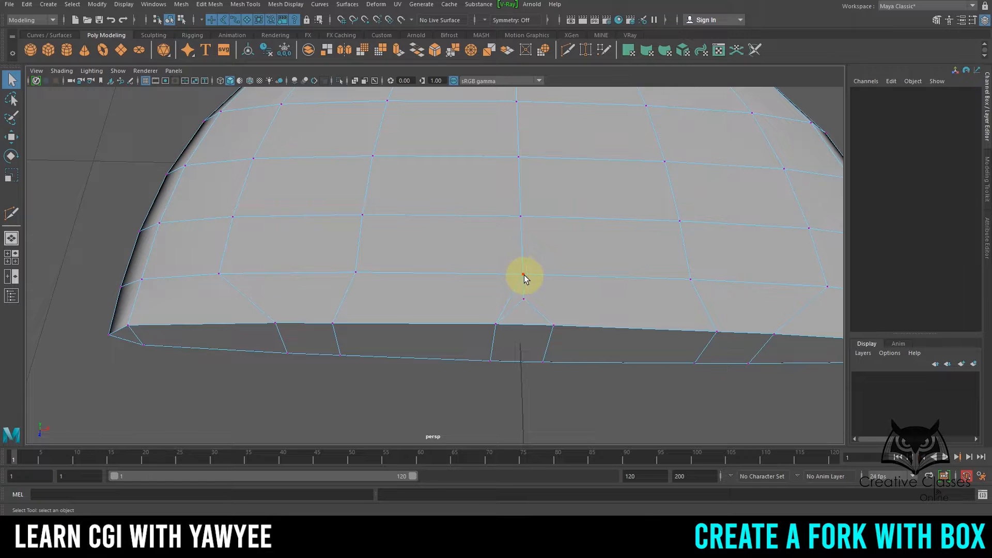
Restart Multi-Cut at the centre vertex of the edge loop, exit the tool and undo the trial cut.
{"action": "key", "text": "y"}
{"action": "left_click", "coordinate": [524, 276]}
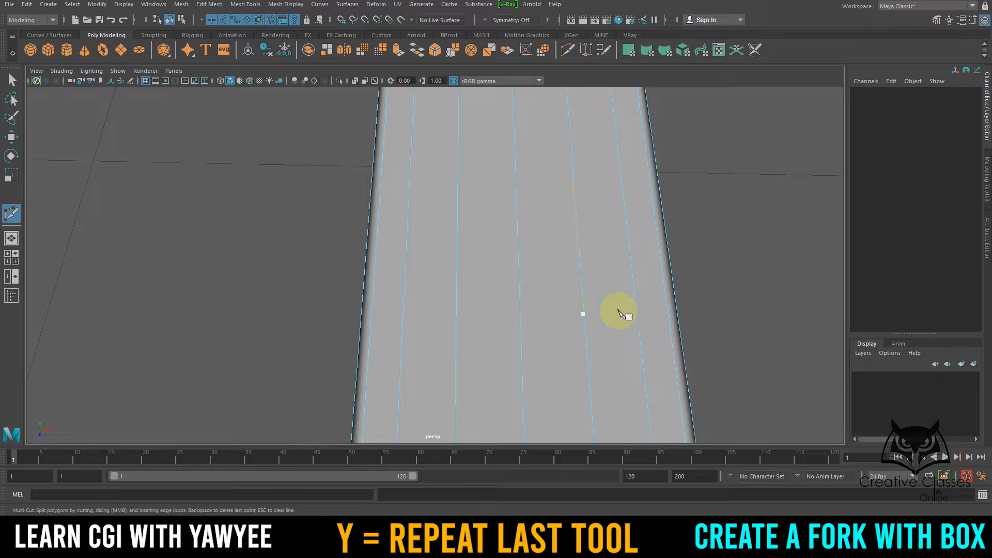
{"action": "right_click_drag", "start_coordinate": [658, 295], "coordinate": [439, 261], "text": "alt"}
{"action": "right_click_drag", "start_coordinate": [565, 261], "coordinate": [415, 255], "text": "alt"}
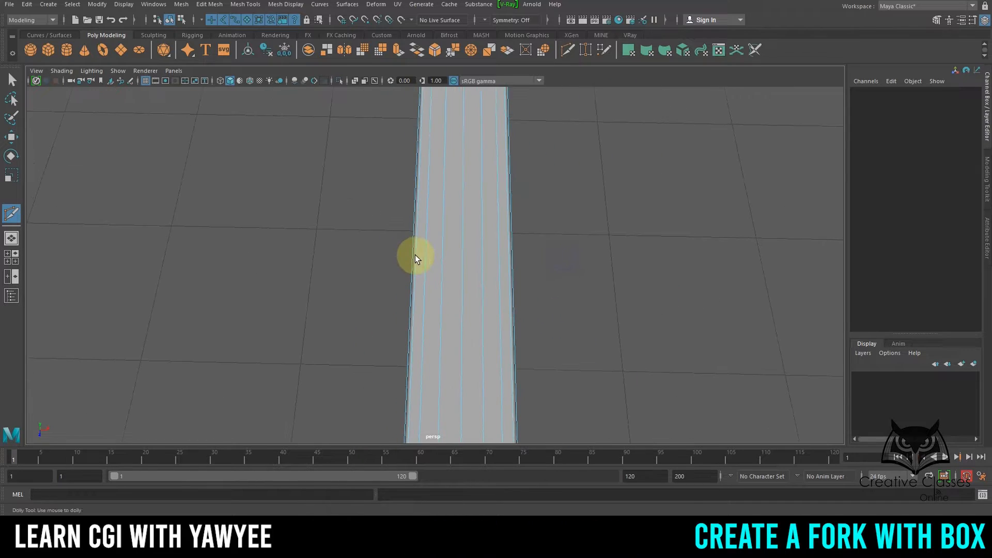
{"action": "key", "text": "q"}
{"action": "right_click_drag", "start_coordinate": [592, 270], "coordinate": [372, 258], "text": "alt"}
{"action": "left_click_drag", "start_coordinate": [425, 226], "coordinate": [281, 197], "text": "alt"}
{"action": "key", "text": "ctrl+z"}
{"action": "key", "text": "ctrl+z"}
Leave vertex selection and return to object mode with the whole fork mesh selected.
{"action": "left_click_drag", "start_coordinate": [426, 264], "coordinate": [610, 282], "text": "alt"}
{"action": "right_click_drag", "start_coordinate": [573, 282], "coordinate": [732, 311], "text": "alt"}
{"action": "right_click_drag", "start_coordinate": [416, 250], "coordinate": [657, 299], "text": "alt"}
{"action": "left_click_drag", "start_coordinate": [657, 297], "coordinate": [440, 238], "text": "alt"}
{"action": "right_click_drag", "start_coordinate": [440, 237], "coordinate": [527, 279], "text": "alt"}
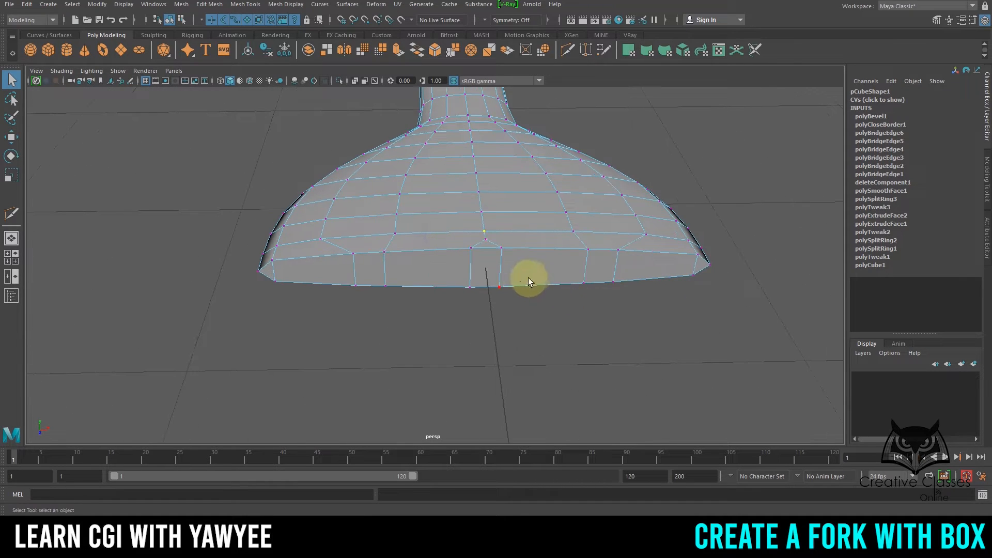
{"action": "scroll", "coordinate": [527, 279], "scroll_direction": "up", "scroll_amount": 3}
{"action": "right_click_drag", "start_coordinate": [527, 227], "coordinate": [576, 190]}
{"action": "right_click_drag", "start_coordinate": [485, 203], "coordinate": [491, 200], "text": "alt"}
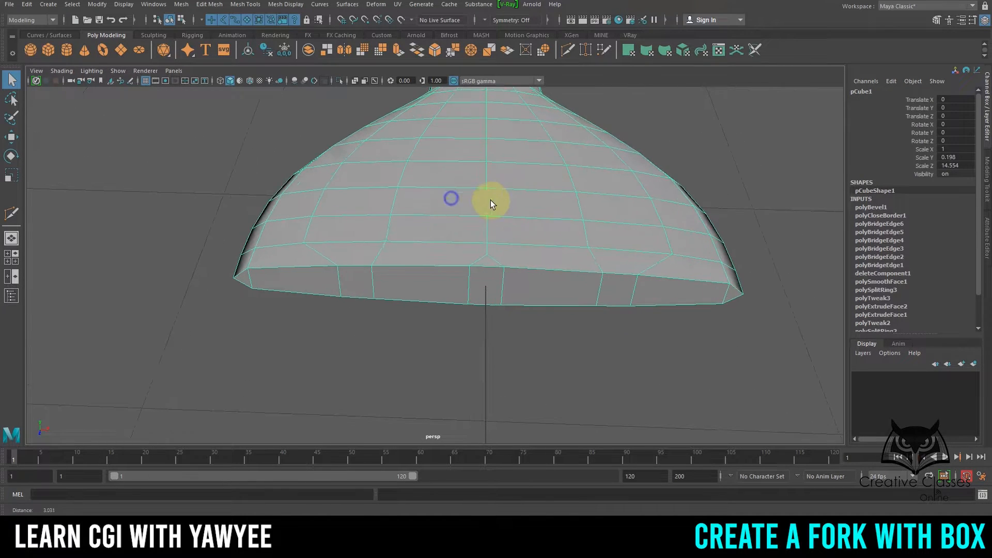
Delete the upper-surface edges linking the middle bevel to the edge loop behind it and return to object mode.
{"action": "right_click_drag", "start_coordinate": [510, 245], "coordinate": [505, 204]}
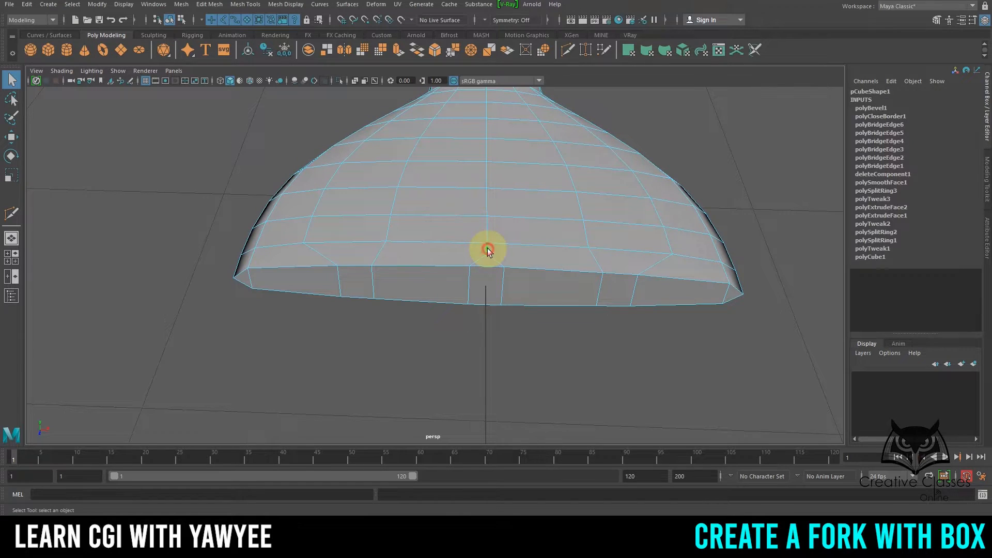
{"action": "left_click", "coordinate": [557, 259]}
{"action": "scroll", "coordinate": [547, 253], "scroll_direction": "up", "scroll_amount": 2}
{"action": "right_click_drag", "start_coordinate": [535, 203], "coordinate": [573, 191]}
Use Multi-Cut to connect the loop's centre vertex to both upper corners of the middle bevel, and undo the stray cut point.
{"action": "left_click", "coordinate": [245, 4]}
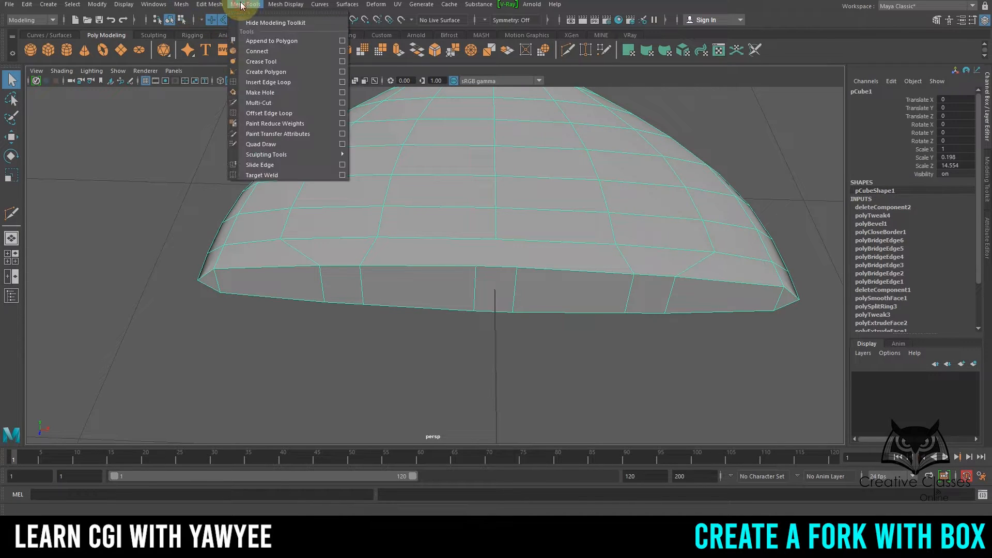
{"action": "left_click", "coordinate": [287, 103]}
{"action": "scroll", "coordinate": [514, 232], "scroll_direction": "up", "scroll_amount": 3}
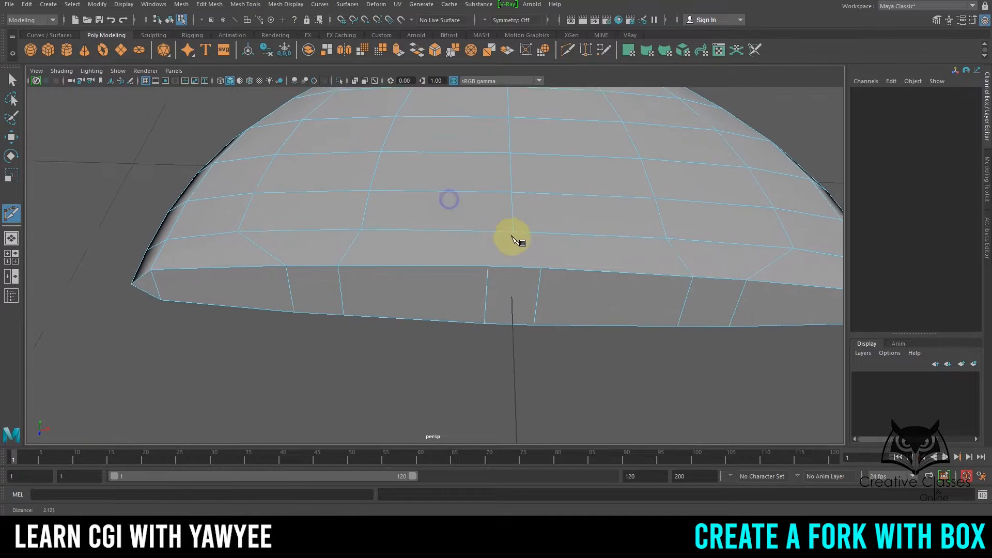
{"action": "left_click", "coordinate": [517, 230]}
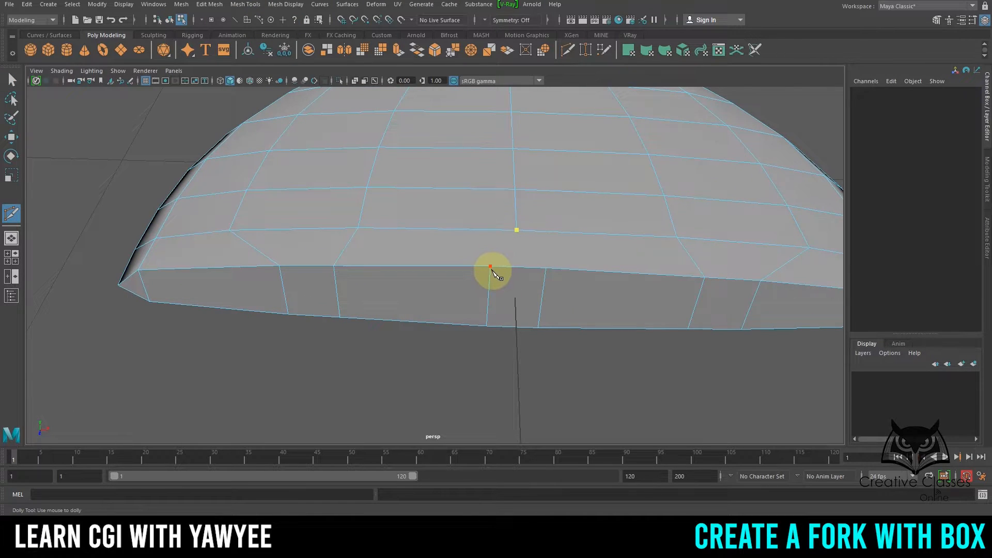
{"action": "left_click", "coordinate": [491, 266]}
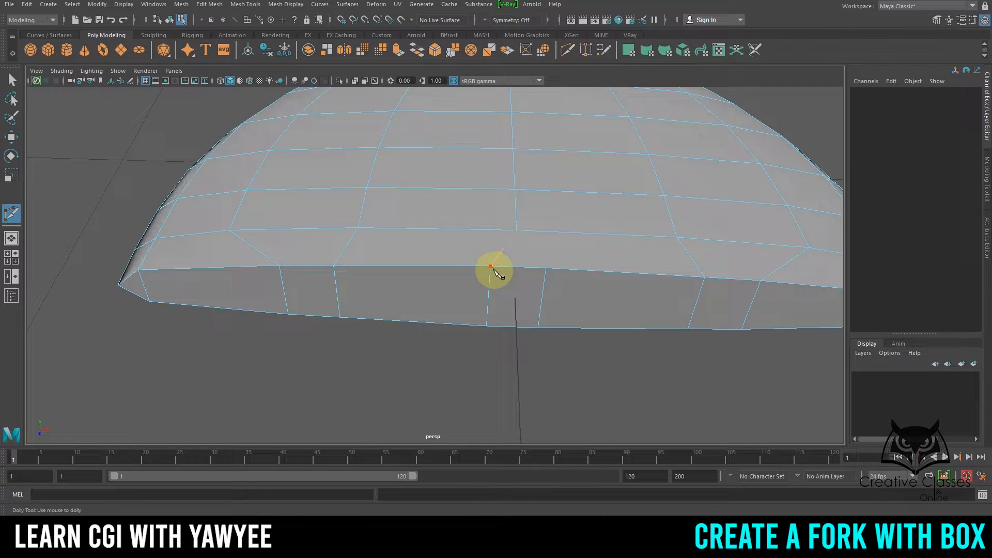
{"action": "left_click", "coordinate": [517, 231]}
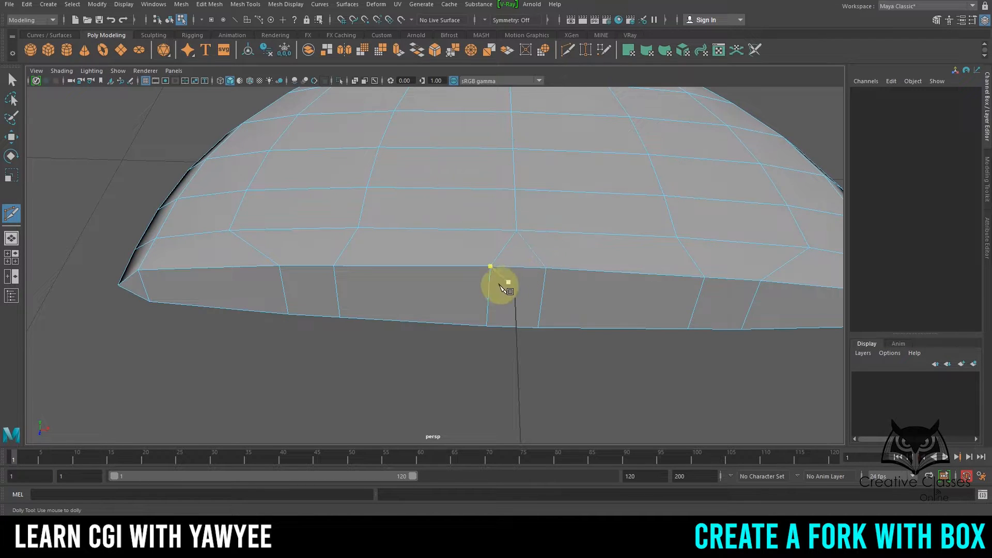
{"action": "left_click_drag", "start_coordinate": [558, 312], "coordinate": [544, 190], "text": "alt"}
{"action": "key", "text": "ctrl+z"}
Multi-Cut on the head's underside from each middle bevel corner to the centre vertex of the edge loop behind it.
{"action": "scroll", "coordinate": [522, 147], "scroll_direction": "up", "scroll_amount": 1}
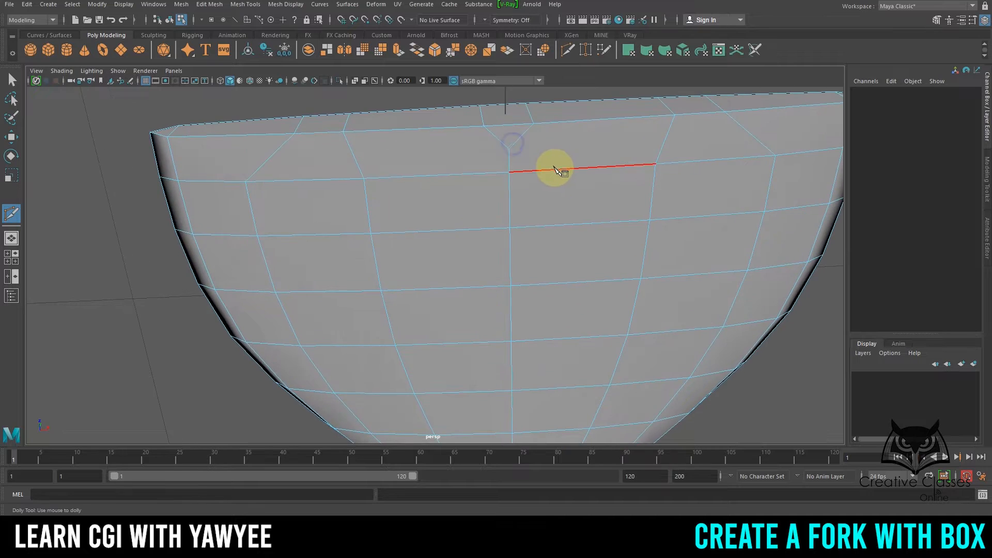
{"action": "middle_click_drag", "start_coordinate": [505, 157], "coordinate": [475, 259], "text": "alt"}
{"action": "scroll", "coordinate": [477, 257], "scroll_direction": "up", "scroll_amount": 2}
{"action": "left_click", "coordinate": [461, 229]}
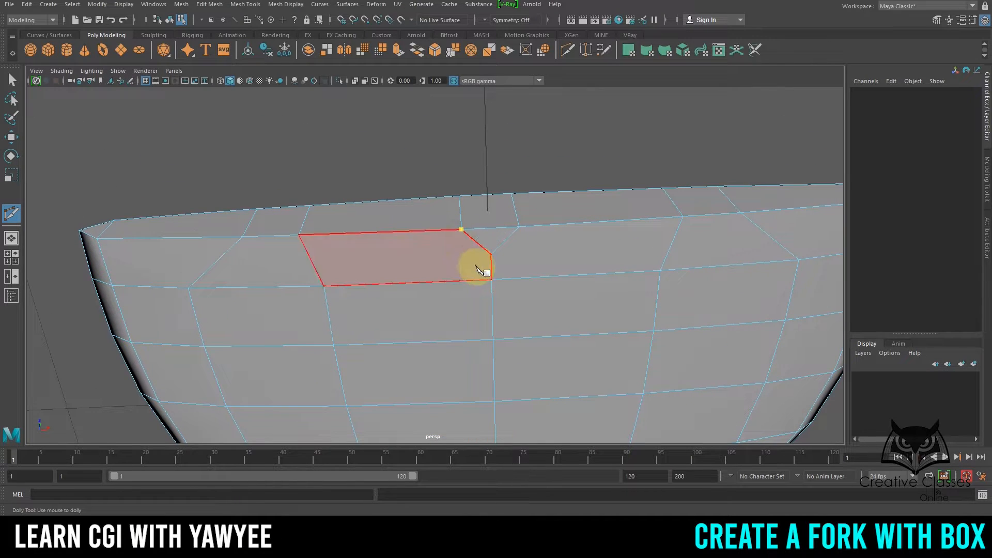
{"action": "left_click", "coordinate": [491, 280]}
{"action": "key", "text": "Return"}
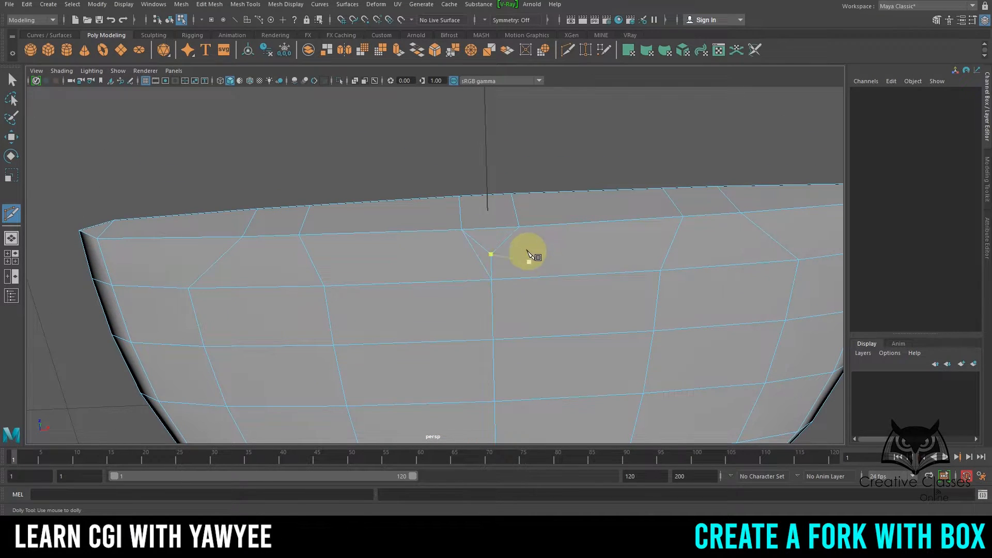
{"action": "left_click", "coordinate": [512, 249]}
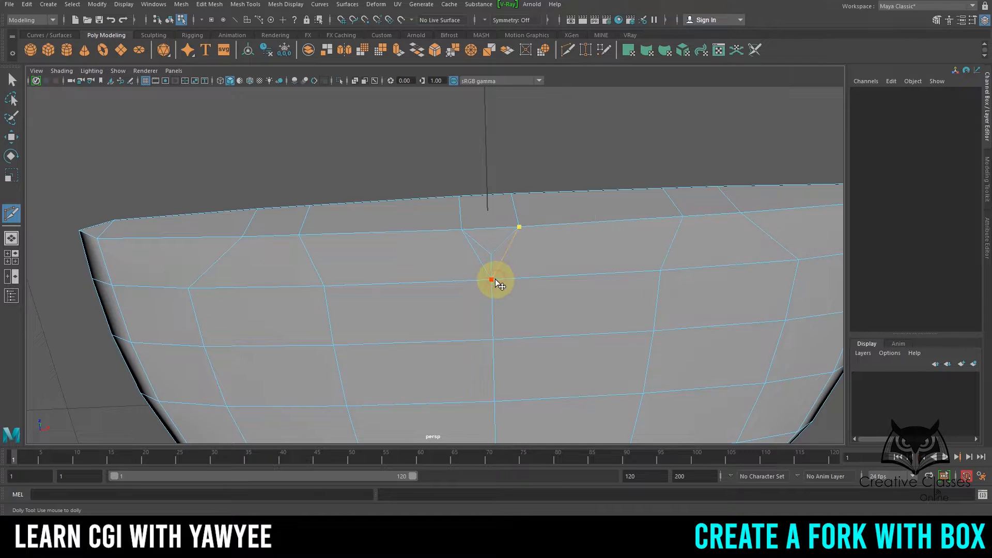
{"action": "left_click", "coordinate": [492, 279]}
{"action": "key", "text": "Return"}
Delete the leftover Y-shaped edges between the two new cuts behind the middle bevel on the underside.
{"action": "key", "text": "q"}
{"action": "right_click_drag", "start_coordinate": [545, 246], "coordinate": [548, 222]}
{"action": "left_click", "coordinate": [482, 245]}
{"action": "left_click", "coordinate": [491, 264], "text": "shift"}
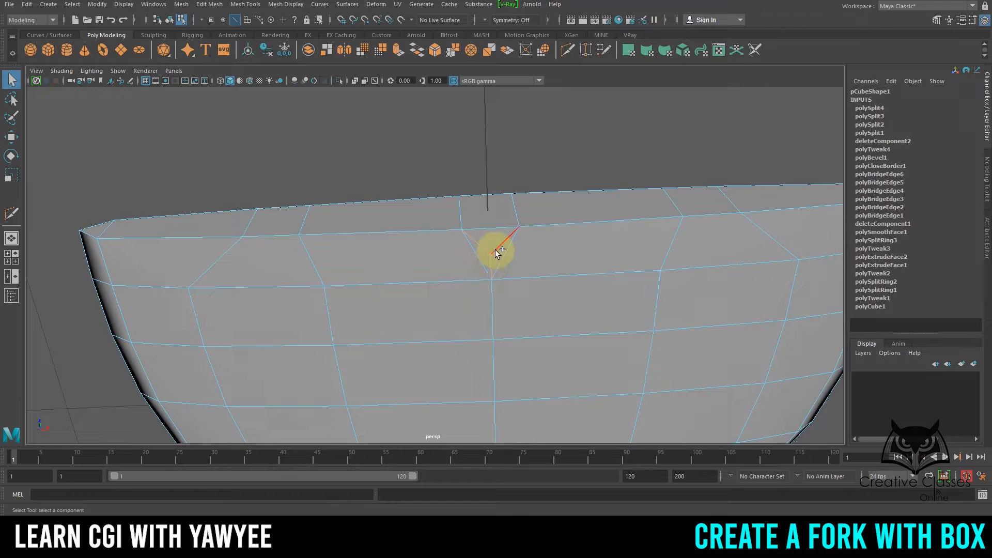
{"action": "key", "text": "Delete"}
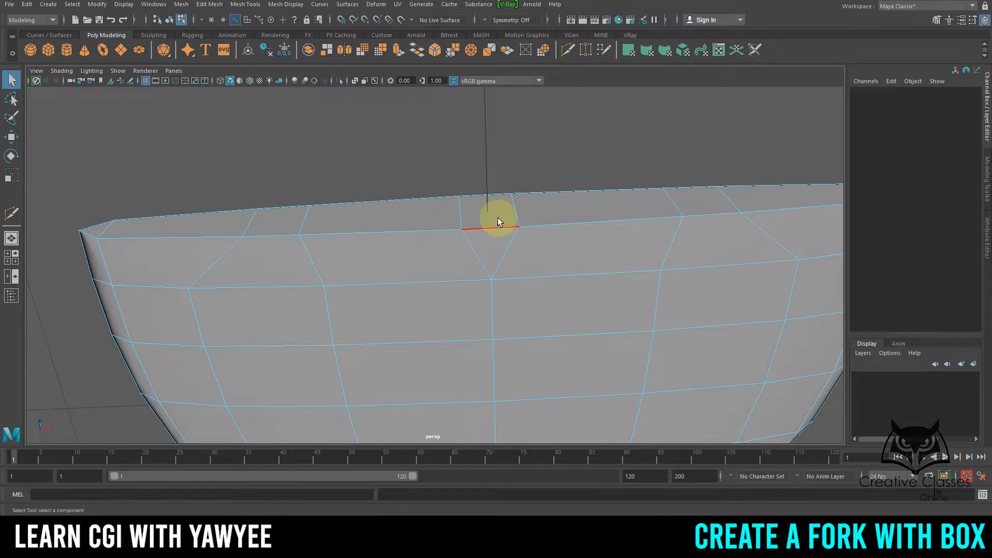
Select the four wide faces on the head's front end in face mode, leaving out the narrow bevel faces.
{"action": "left_click_drag", "start_coordinate": [497, 218], "coordinate": [507, 255], "text": "alt"}
{"action": "right_click", "coordinate": [510, 246]}
{"action": "left_click", "coordinate": [511, 273]}
{"action": "left_click", "coordinate": [504, 265]}
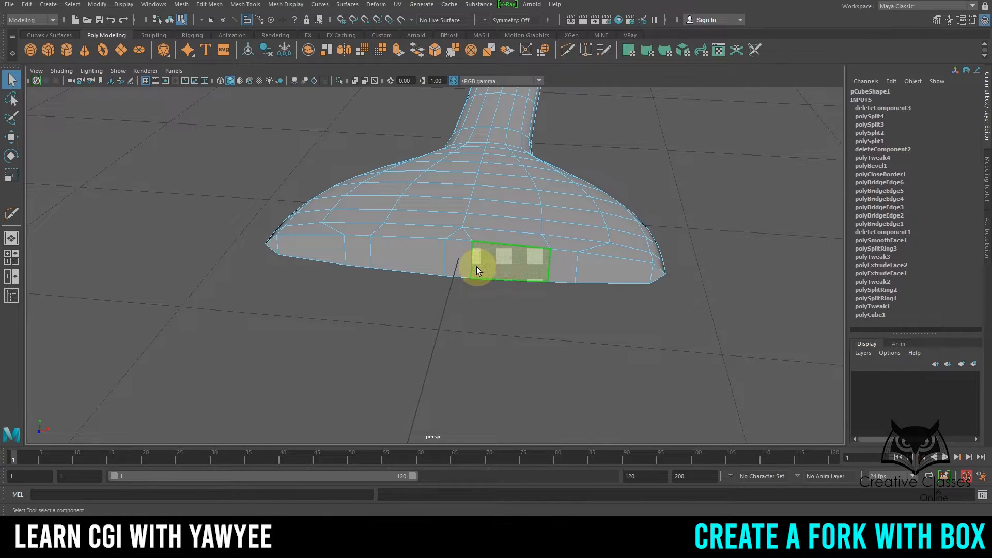
{"action": "left_click", "coordinate": [403, 259], "text": "shift"}
{"action": "left_click", "coordinate": [323, 249], "text": "shift"}
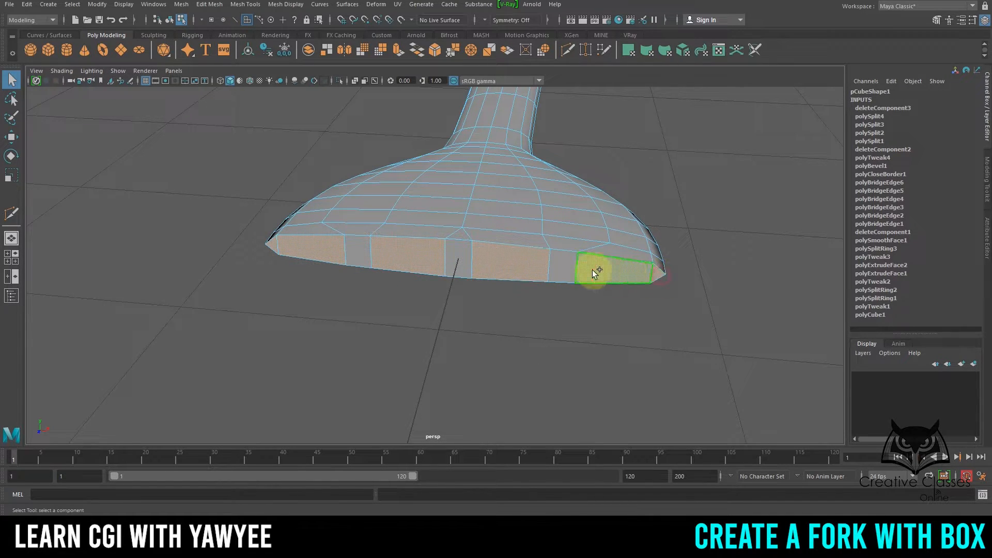
Extrude the four selected front-end faces outward into tines with a Local Translate Z of about 1.91.
{"action": "left_click_drag", "start_coordinate": [398, 250], "coordinate": [417, 147], "text": "alt"}
{"action": "left_click", "coordinate": [221, 10]}
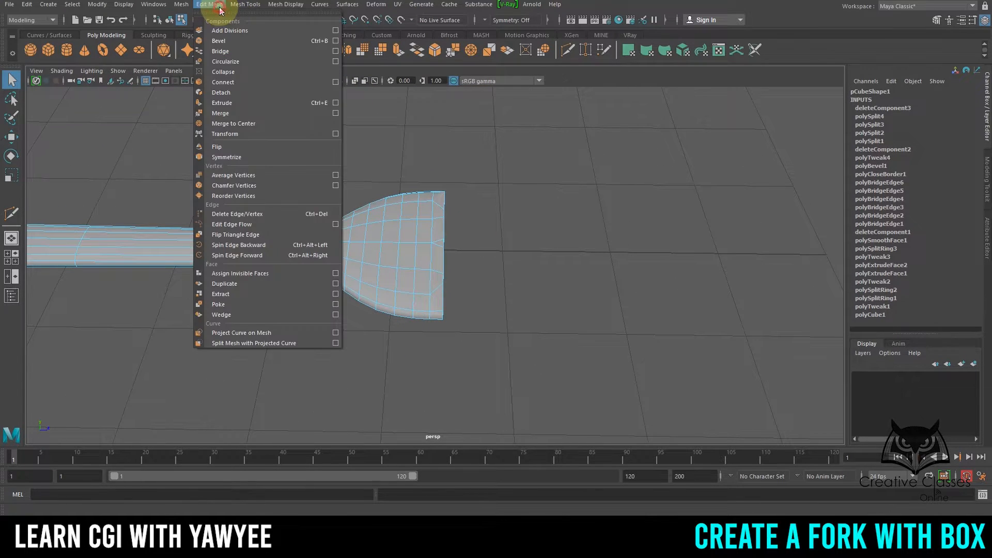
{"action": "left_click", "coordinate": [239, 103]}
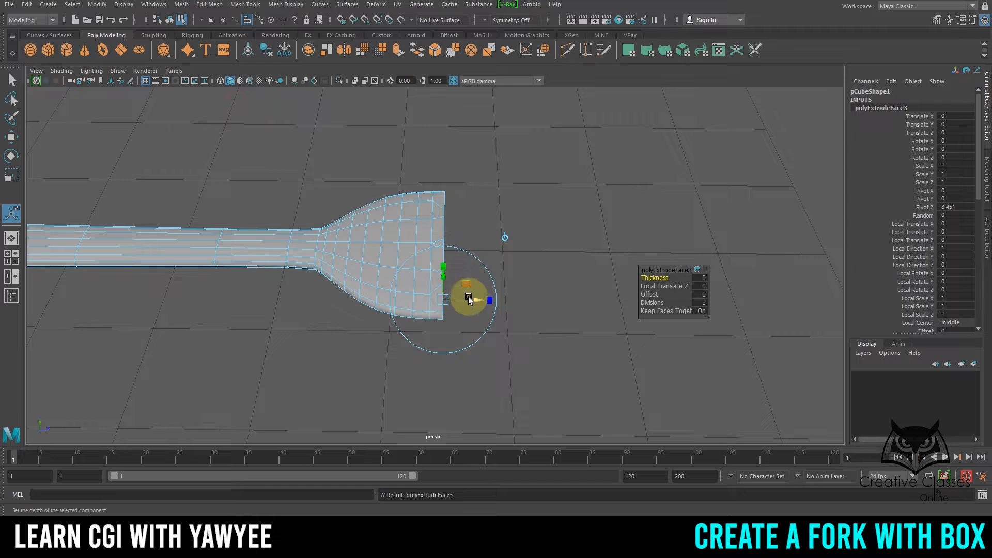
{"action": "left_click_drag", "start_coordinate": [468, 297], "coordinate": [680, 296]}
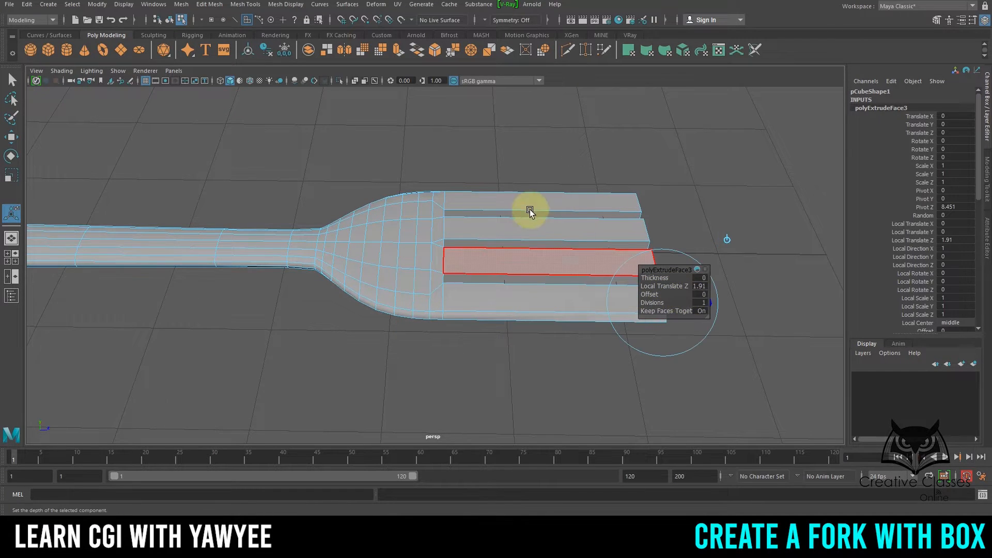
Adjust the extruded tines' length to a Local Translate Z of about 2.911.
{"action": "left_click_drag", "start_coordinate": [529, 209], "coordinate": [221, 271], "text": "alt"}
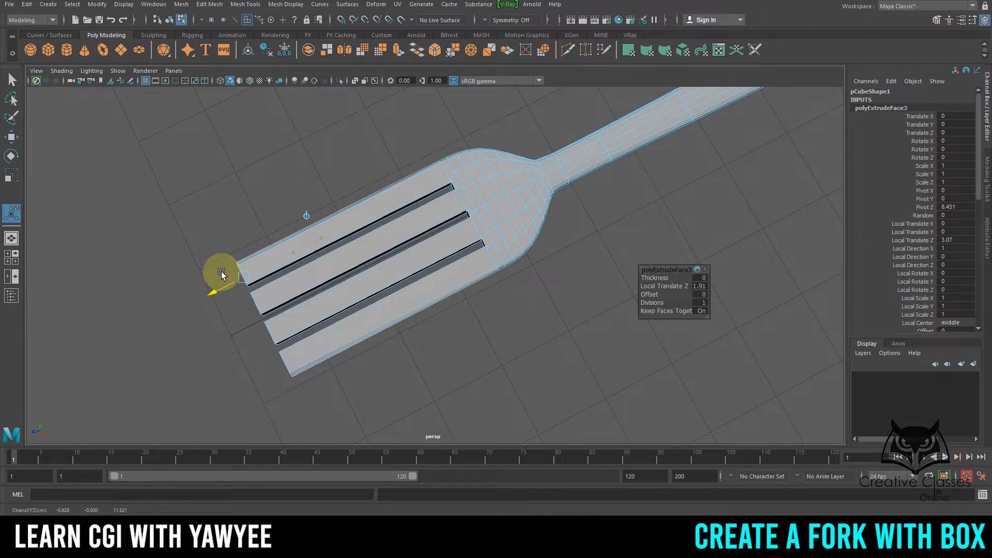
{"action": "left_click_drag", "start_coordinate": [354, 299], "coordinate": [519, 301], "text": "alt"}
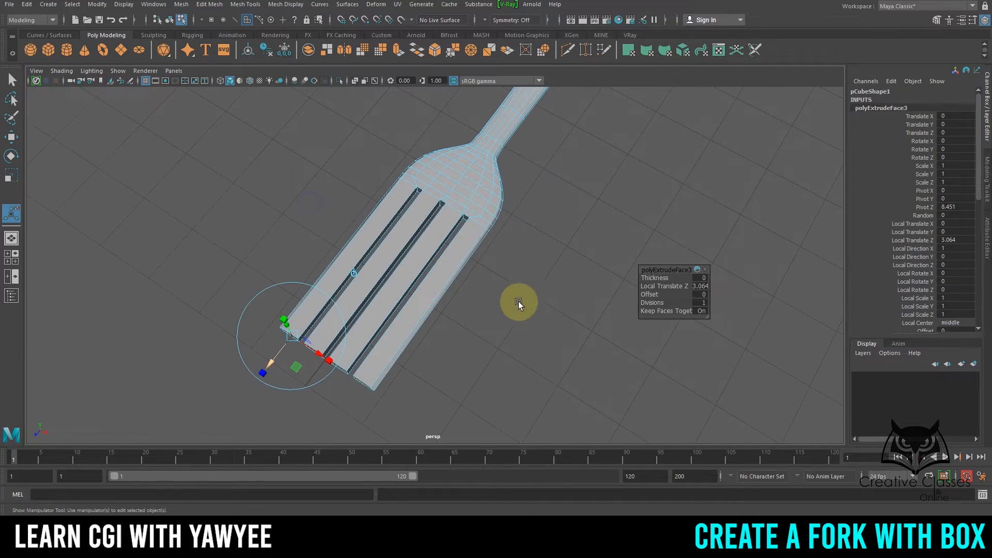
{"action": "right_click_drag", "start_coordinate": [477, 262], "coordinate": [3, 277], "text": "alt"}
{"action": "right_click_drag", "start_coordinate": [536, 270], "coordinate": [443, 270], "text": "alt"}
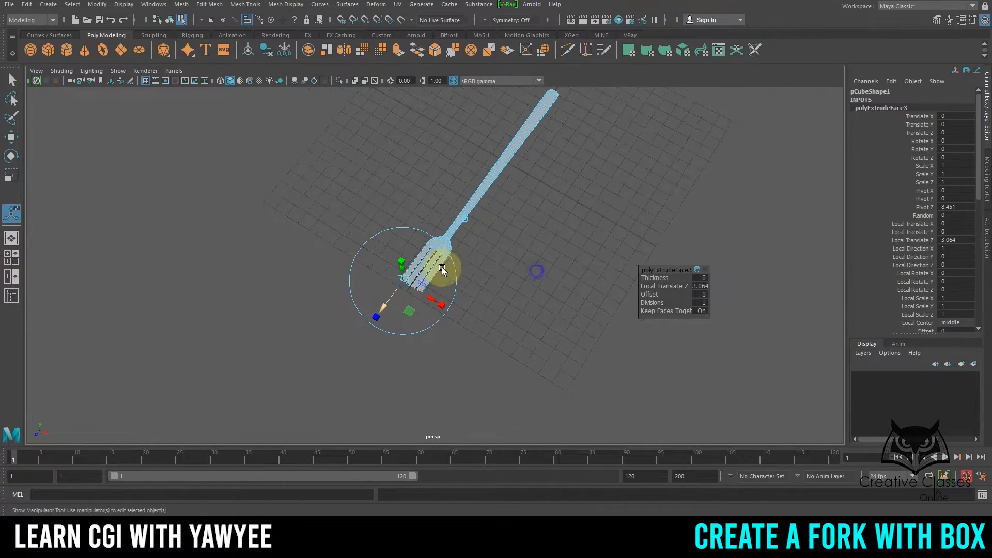
{"action": "left_click_drag", "start_coordinate": [495, 222], "coordinate": [398, 264], "text": "alt"}
{"action": "right_click_drag", "start_coordinate": [398, 264], "coordinate": [799, 348], "text": "alt"}
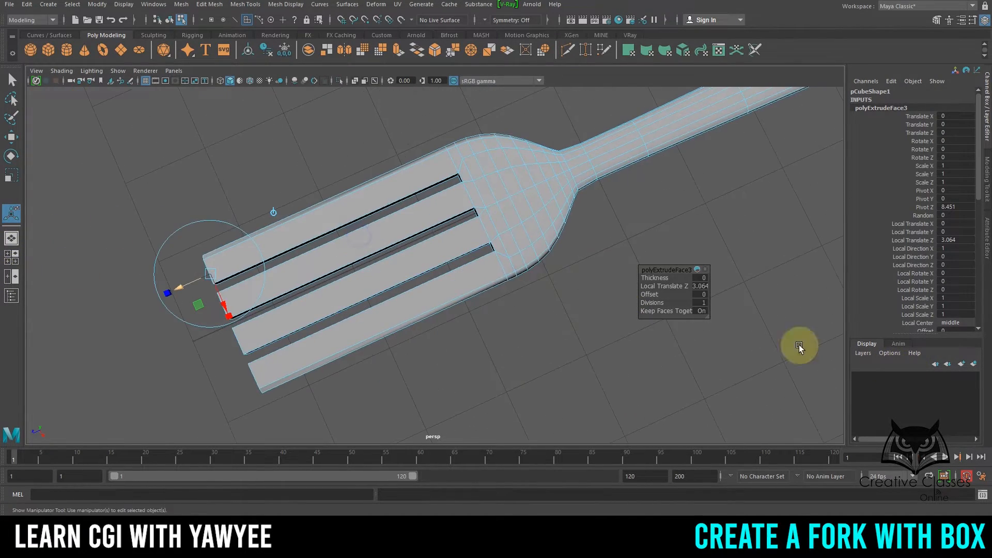
{"action": "middle_click_drag", "start_coordinate": [405, 287], "coordinate": [549, 292], "text": "alt"}
{"action": "left_click_drag", "start_coordinate": [336, 291], "coordinate": [457, 262]}
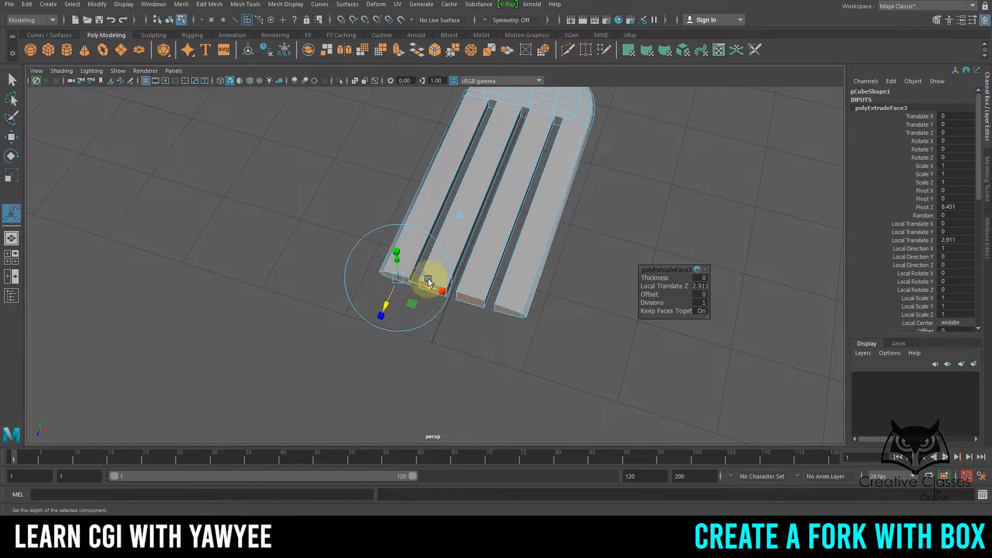
Taper the tines by scaling their end faces to about 0.277 in local X and 0.55 in local Y and Z.
{"action": "right_click_drag", "start_coordinate": [429, 280], "coordinate": [595, 343], "text": "alt"}
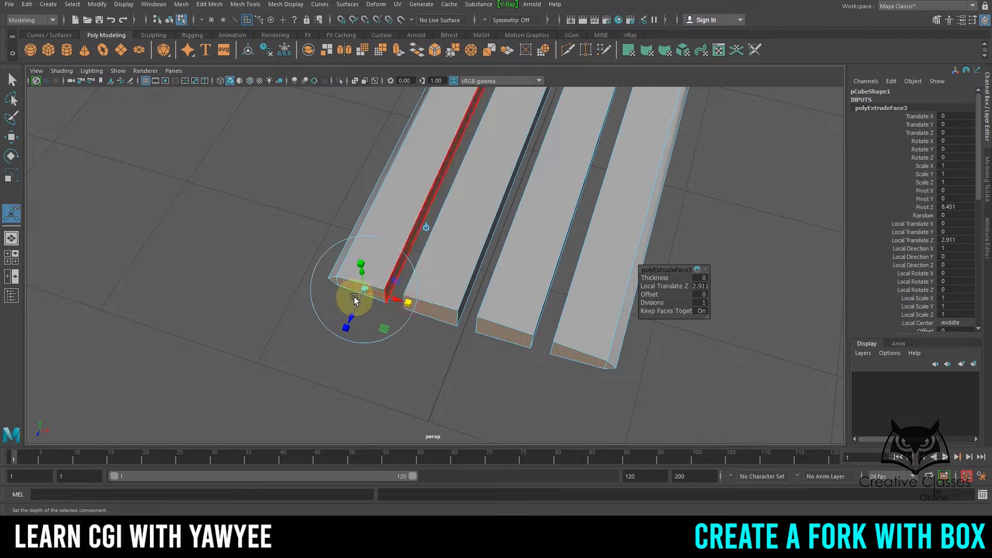
{"action": "mouse_move", "coordinate": [367, 288]}
{"action": "left_mouse_down"}
{"action": "mouse_move", "coordinate": [344, 288]}
{"action": "mouse_move", "coordinate": [355, 284]}
{"action": "left_mouse_up"}
{"action": "left_click_drag", "start_coordinate": [406, 302], "coordinate": [383, 305]}
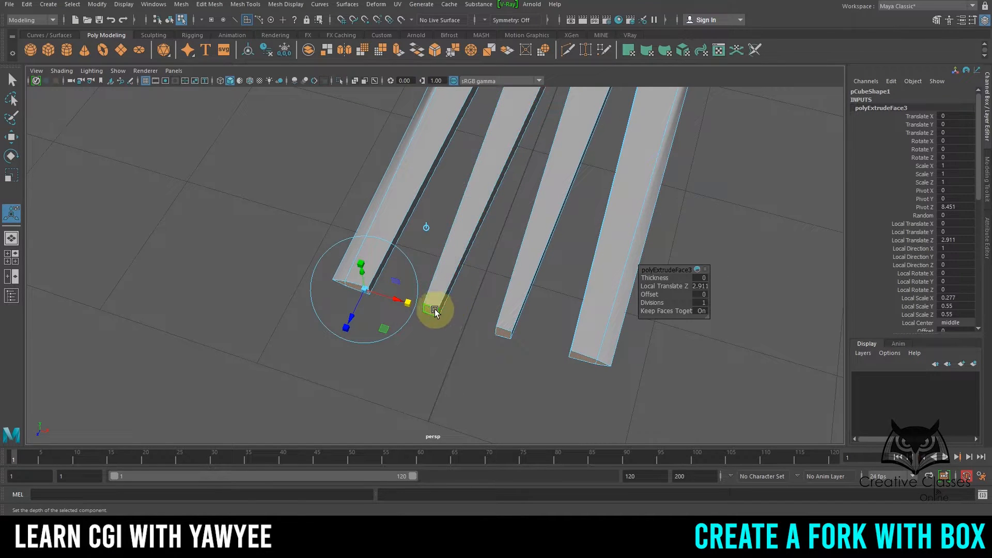
Switch to vertex selection and scale the outer tines' end vertices along X so their tips match the inner ones.
{"action": "left_click_drag", "start_coordinate": [458, 308], "coordinate": [346, 191], "text": "alt"}
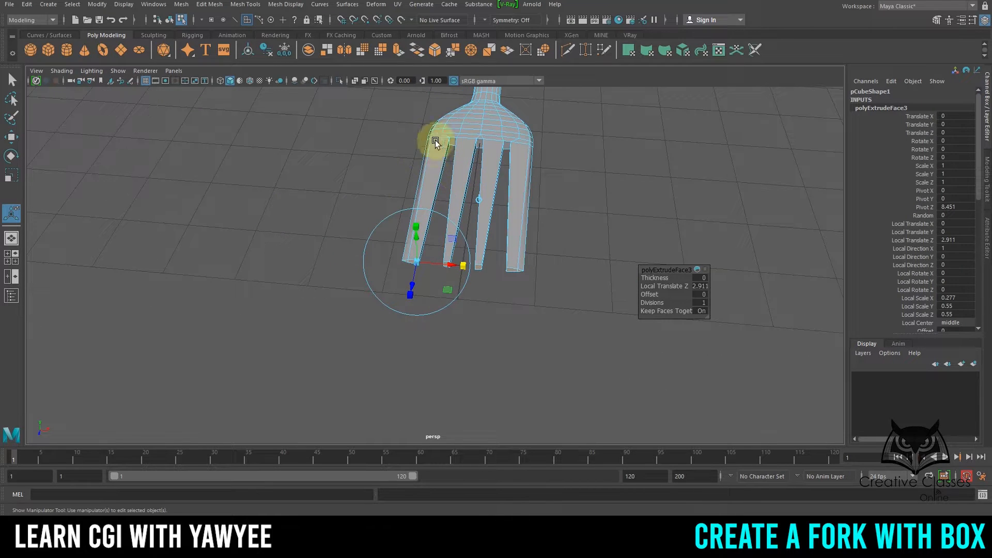
{"action": "right_click_drag", "start_coordinate": [435, 140], "coordinate": [593, 261], "text": "alt"}
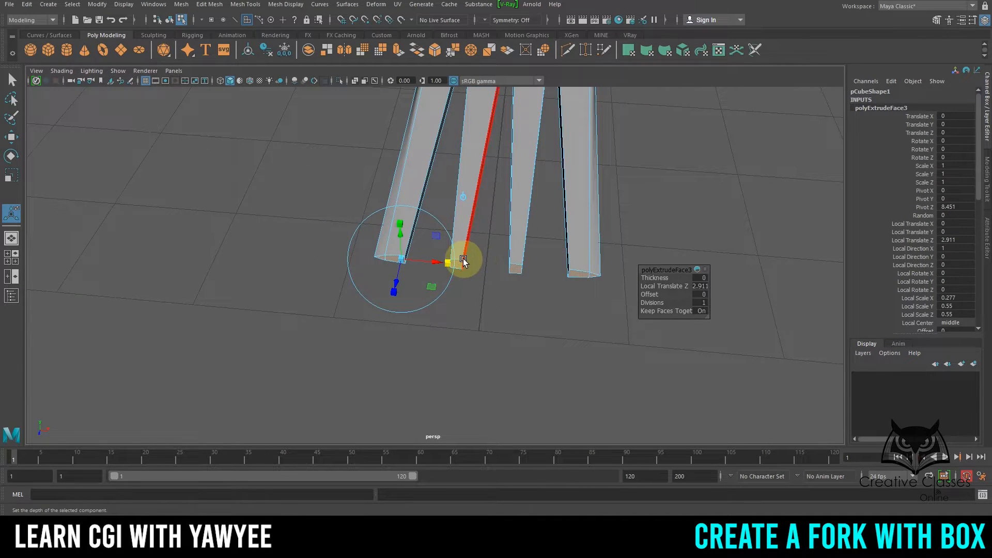
{"action": "key", "text": "q"}
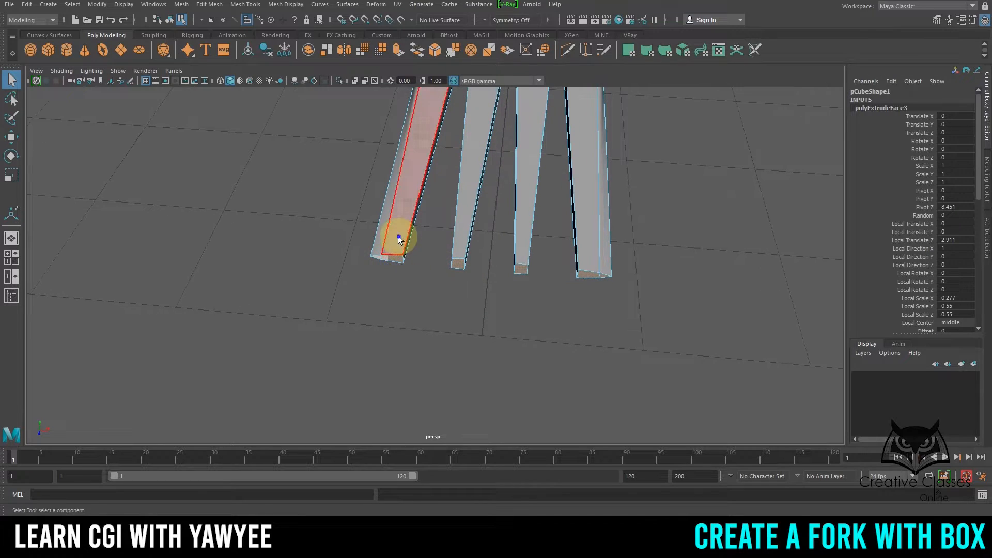
{"action": "right_click_drag", "start_coordinate": [399, 239], "coordinate": [341, 228]}
{"action": "mouse_move", "coordinate": [411, 280]}
{"action": "left_mouse_down", "text": "alt"}
{"action": "mouse_move", "coordinate": [445, 282]}
{"action": "mouse_move", "coordinate": [420, 296]}
{"action": "left_mouse_up", "text": "alt"}
{"action": "key", "text": "r"}
{"action": "left_click_drag", "start_coordinate": [578, 272], "coordinate": [624, 285]}
{"action": "right_click_drag", "start_coordinate": [624, 286], "coordinate": [378, 272], "text": "alt"}
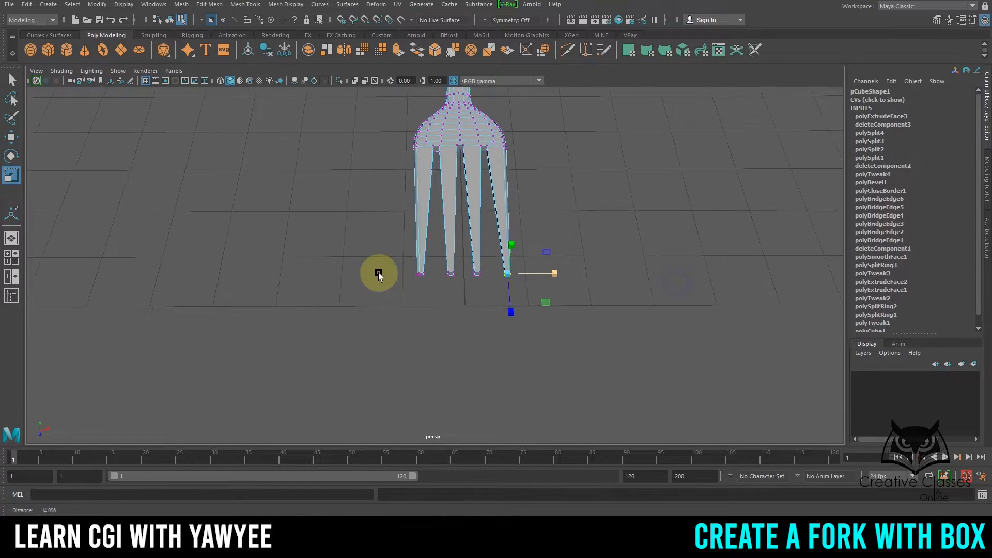
Scale the end vertices of all four tines inward along X, then return to object mode and deselect the fork.
{"action": "left_click_drag", "start_coordinate": [365, 250], "coordinate": [525, 307]}
{"action": "left_click_drag", "start_coordinate": [522, 308], "coordinate": [405, 257], "text": "alt"}
{"action": "right_click_drag", "start_coordinate": [405, 257], "coordinate": [597, 309], "text": "alt"}
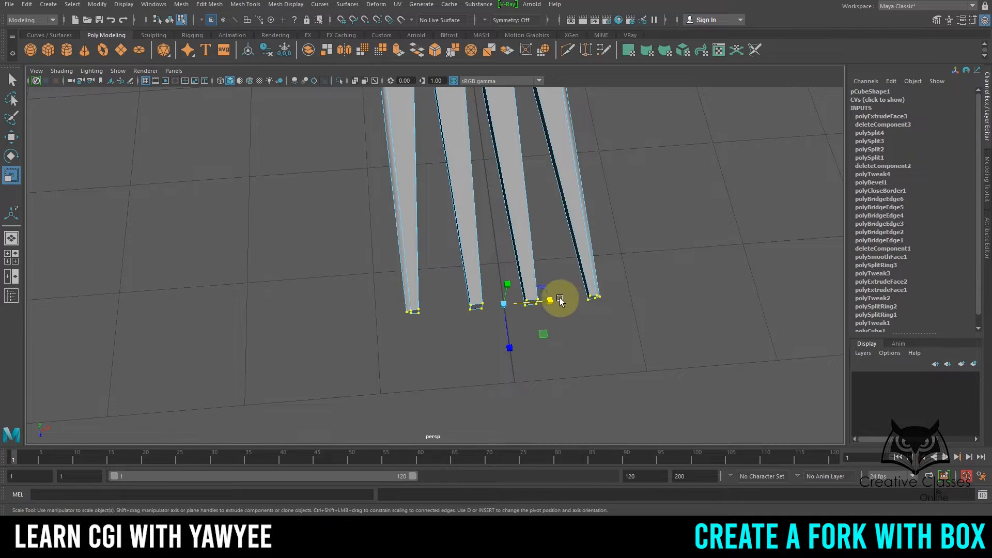
{"action": "left_click_drag", "start_coordinate": [552, 300], "coordinate": [534, 304]}
{"action": "right_click_drag", "start_coordinate": [589, 290], "coordinate": [251, 242], "text": "alt"}
{"action": "left_click_drag", "start_coordinate": [455, 196], "coordinate": [544, 213], "text": "alt"}
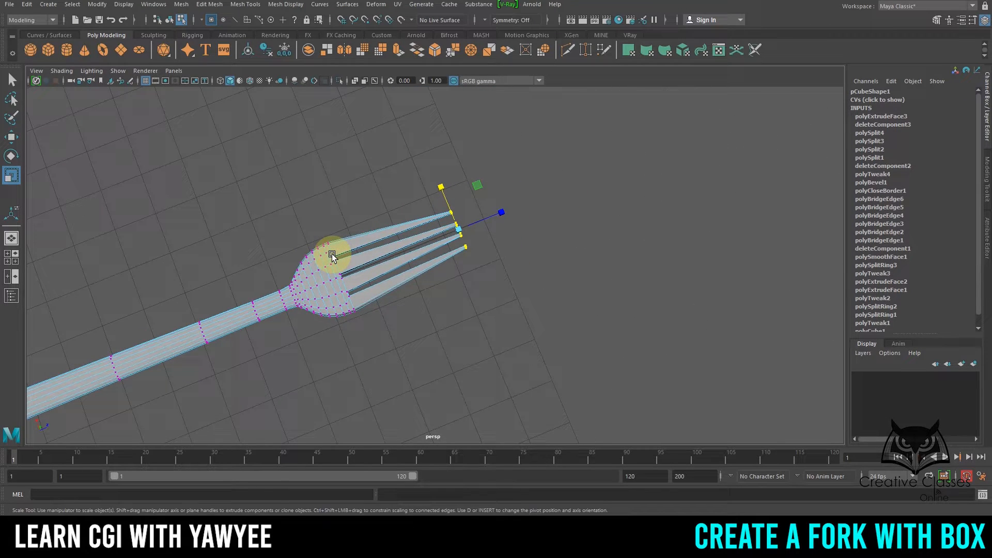
{"action": "left_click_drag", "start_coordinate": [332, 255], "coordinate": [396, 222], "text": "alt"}
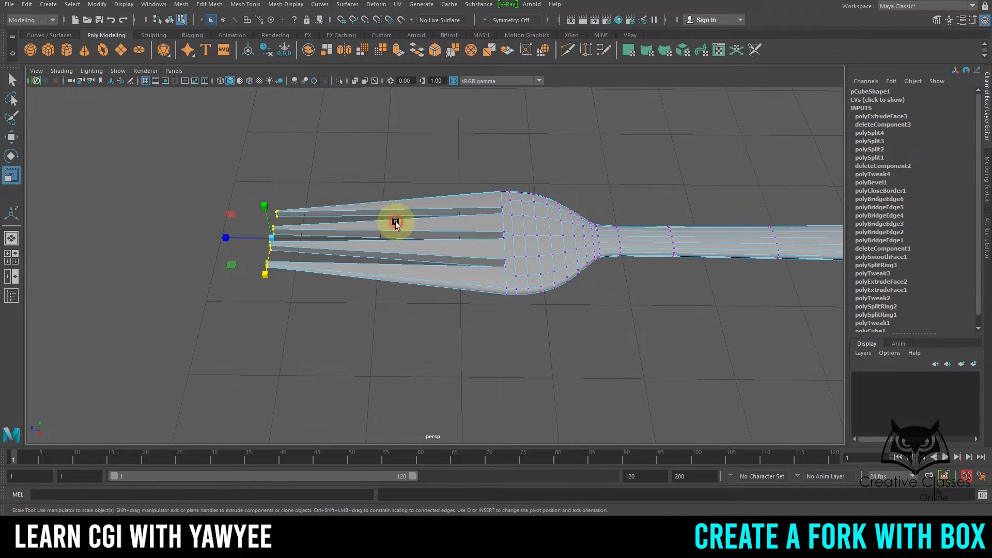
{"action": "key", "text": "q"}
{"action": "right_click_drag", "start_coordinate": [509, 200], "coordinate": [554, 183]}
{"action": "left_click", "coordinate": [583, 160]}
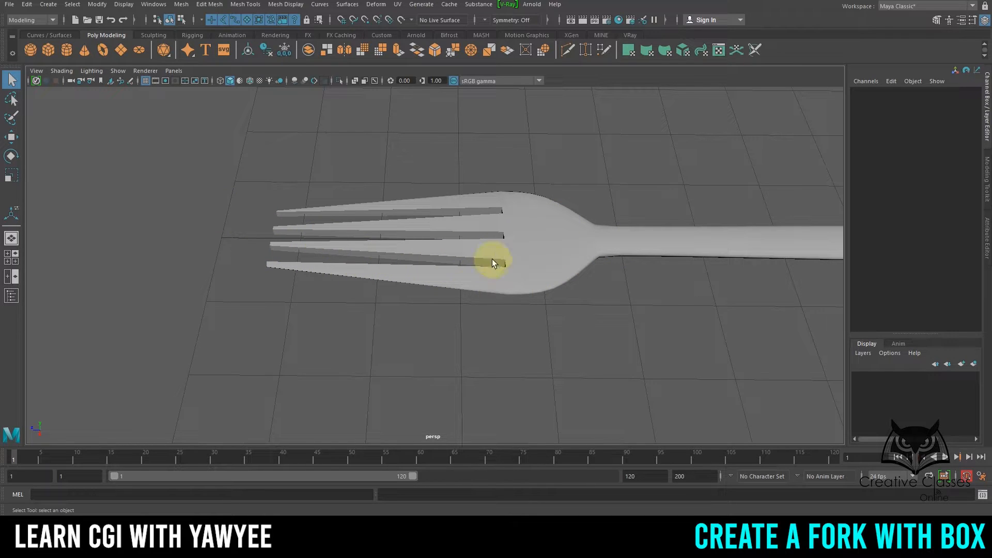
Examine fork reference photos in the browser, return to Maya and select the fork mesh to compare its shape.
{"action": "left_click", "coordinate": [381, 532]}
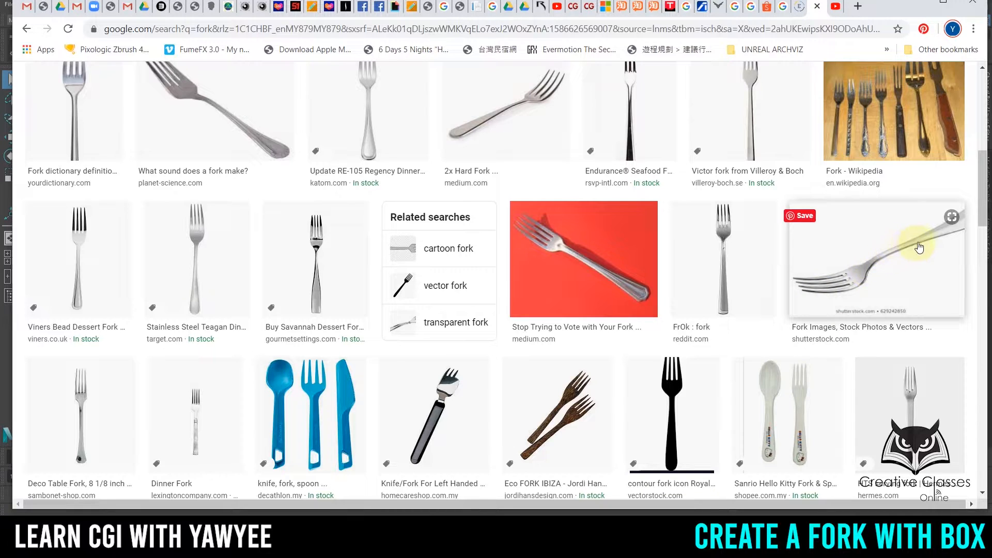
{"action": "left_click", "coordinate": [910, 4]}
{"action": "left_click_drag", "start_coordinate": [581, 212], "coordinate": [551, 200], "text": "alt"}
{"action": "left_click", "coordinate": [442, 225]}
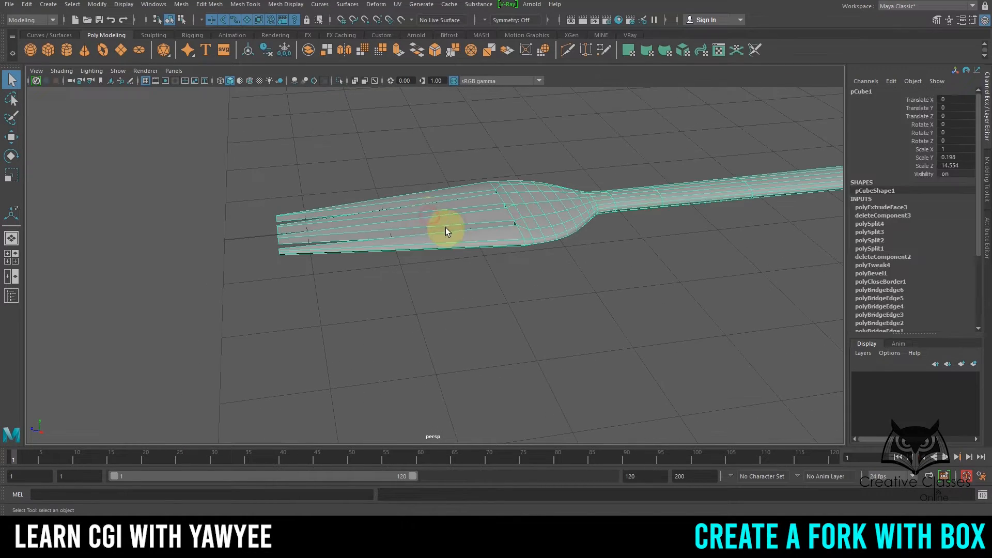
{"action": "left_click_drag", "start_coordinate": [445, 227], "coordinate": [463, 218], "text": "alt"}
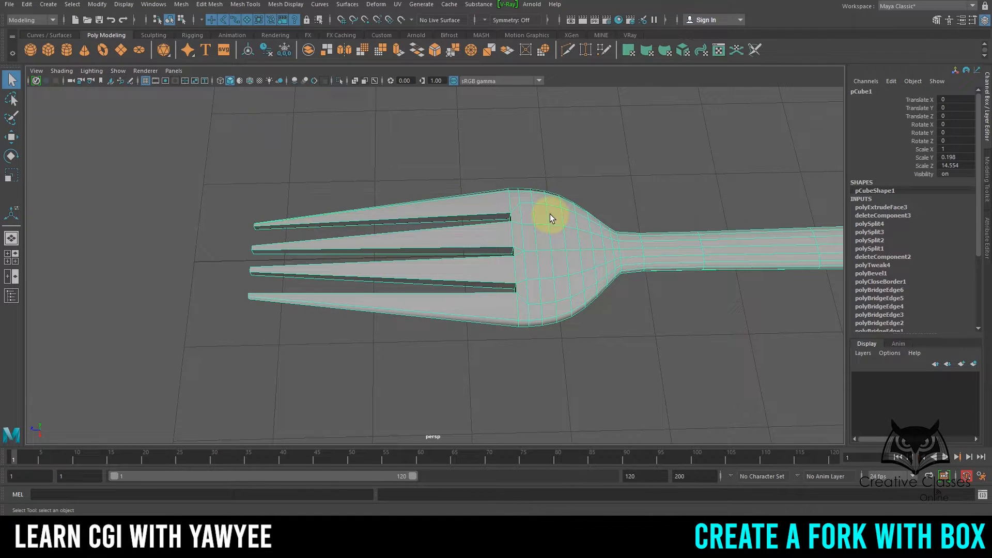
Compare the fork's smoothed and unsmoothed display from several angles, then restore the unsmoothed mesh with the fork selected.
{"action": "key", "text": "3"}
{"action": "key", "text": "2"}
{"action": "left_click", "coordinate": [594, 147]}
{"action": "right_click_drag", "start_coordinate": [627, 193], "coordinate": [461, 185], "text": "alt"}
{"action": "left_click_drag", "start_coordinate": [462, 185], "coordinate": [461, 186], "text": "alt"}
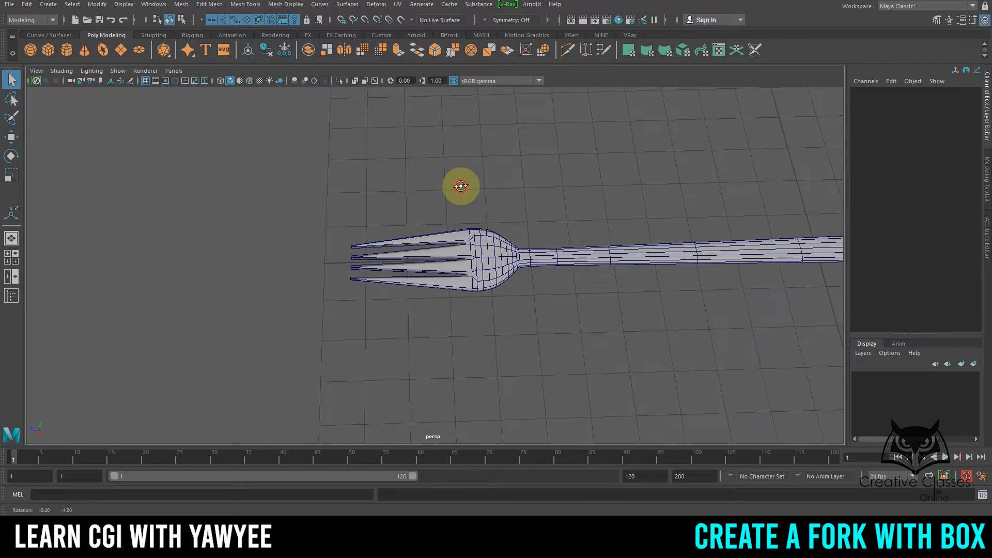
{"action": "left_click", "coordinate": [491, 231]}
{"action": "key", "text": "3"}
{"action": "mouse_move", "coordinate": [491, 232]}
{"action": "left_mouse_down", "text": "alt"}
{"action": "mouse_move", "coordinate": [498, 252]}
{"action": "mouse_move", "coordinate": [507, 236]}
{"action": "left_mouse_up", "text": "alt"}
{"action": "left_click", "coordinate": [500, 175]}
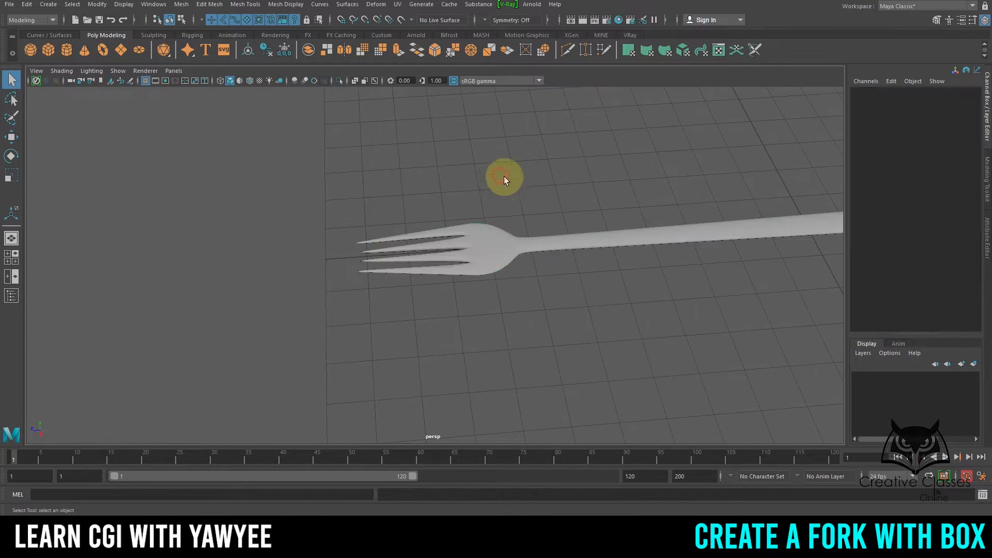
{"action": "left_click_drag", "start_coordinate": [503, 176], "coordinate": [537, 226], "text": "alt"}
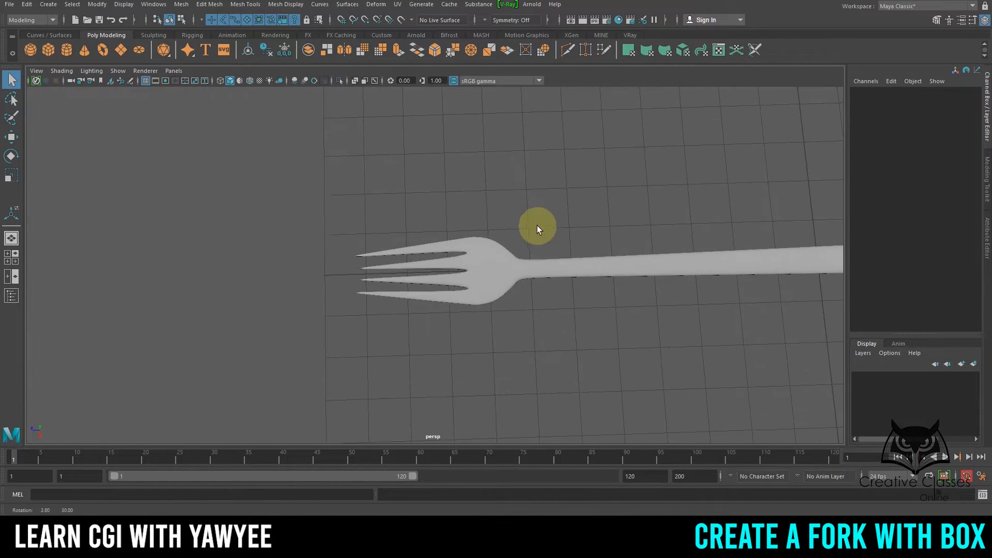
{"action": "right_click_drag", "start_coordinate": [309, 217], "coordinate": [499, 281], "text": "alt"}
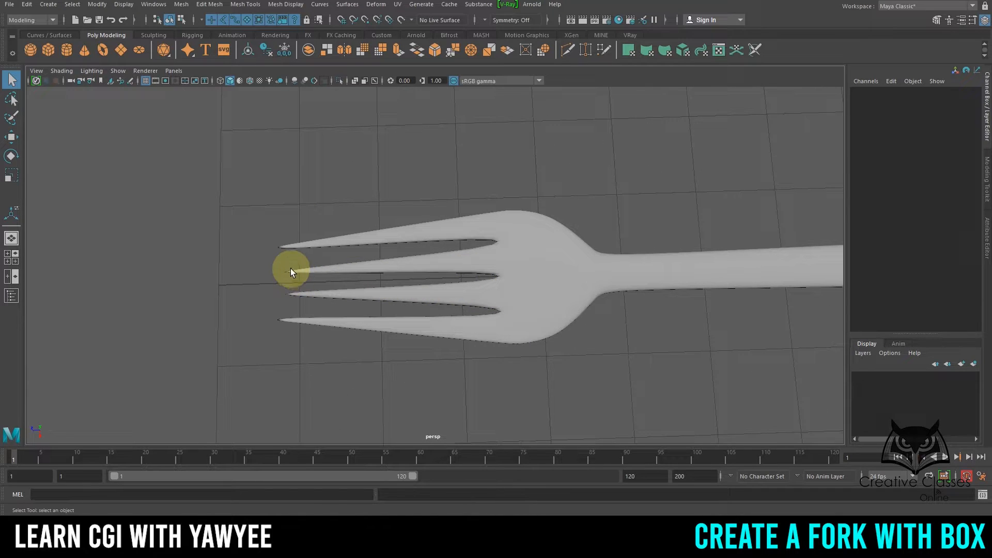
{"action": "left_click", "coordinate": [333, 245]}
{"action": "key", "text": "1"}
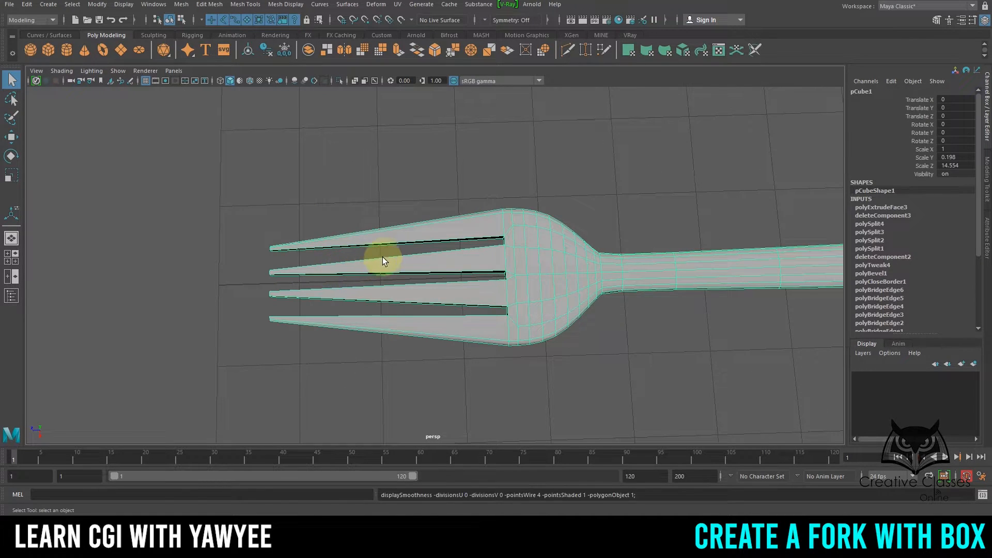
{"action": "left_click_drag", "start_coordinate": [382, 256], "coordinate": [390, 235], "text": "alt"}
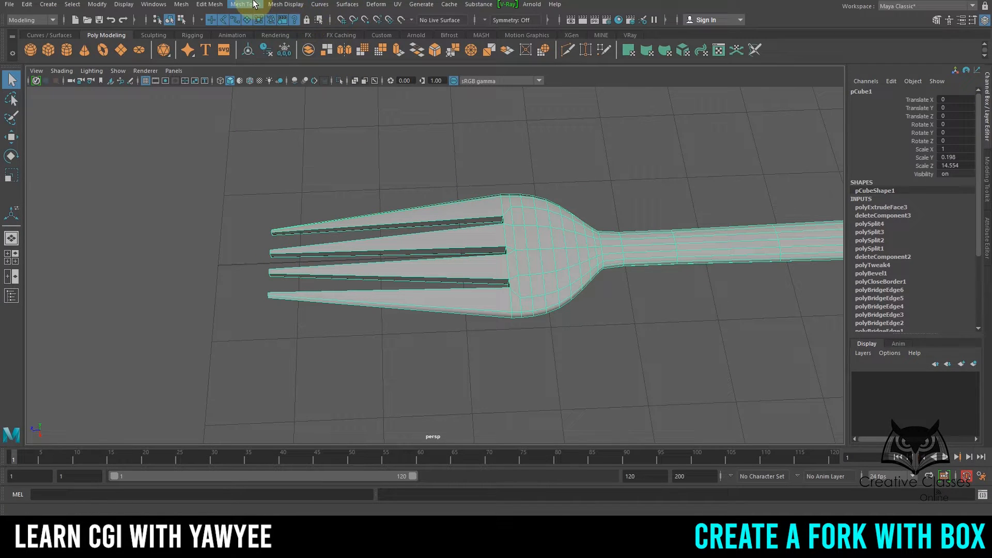
Set up the Insert Edge Loop tool for multiple edge loops with 5 loops.
{"action": "left_click", "coordinate": [253, 4]}
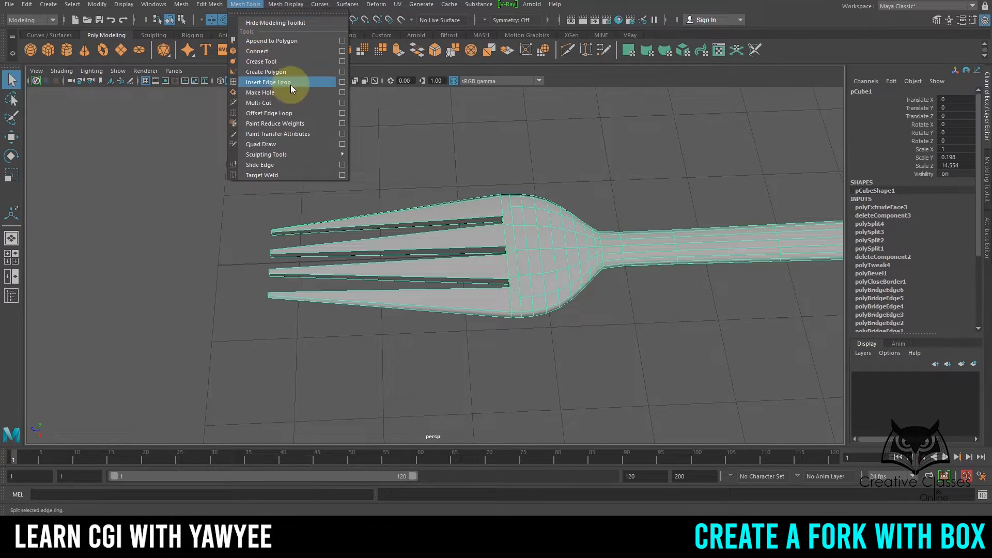
{"action": "left_click", "coordinate": [340, 82]}
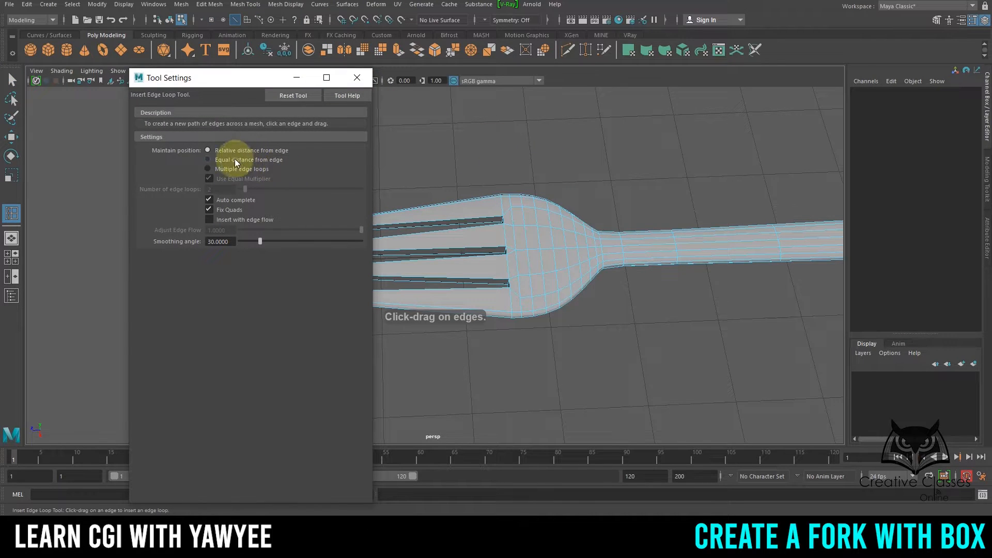
{"action": "left_click_drag", "start_coordinate": [222, 189], "coordinate": [196, 191]}
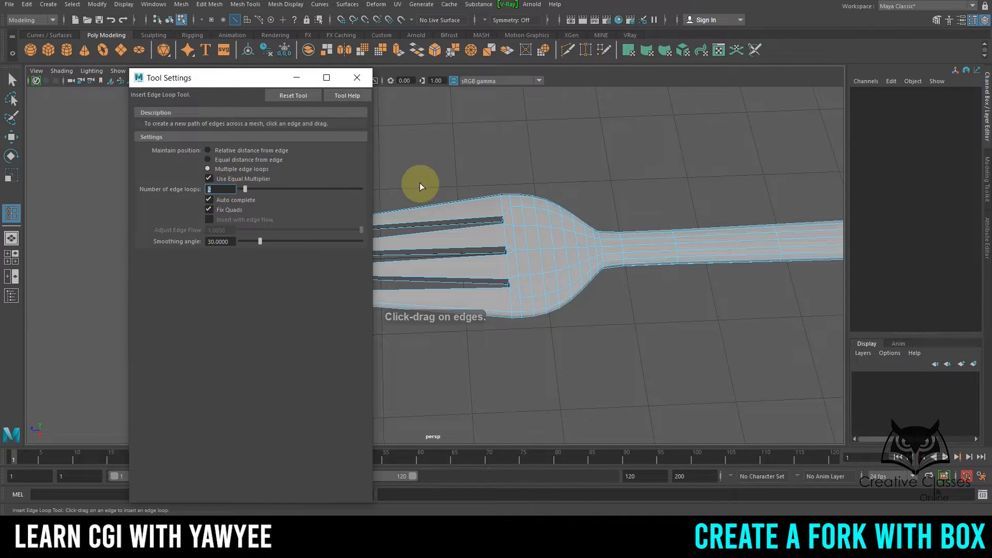
{"action": "type", "text": "5"}
{"action": "key", "text": "Return"}
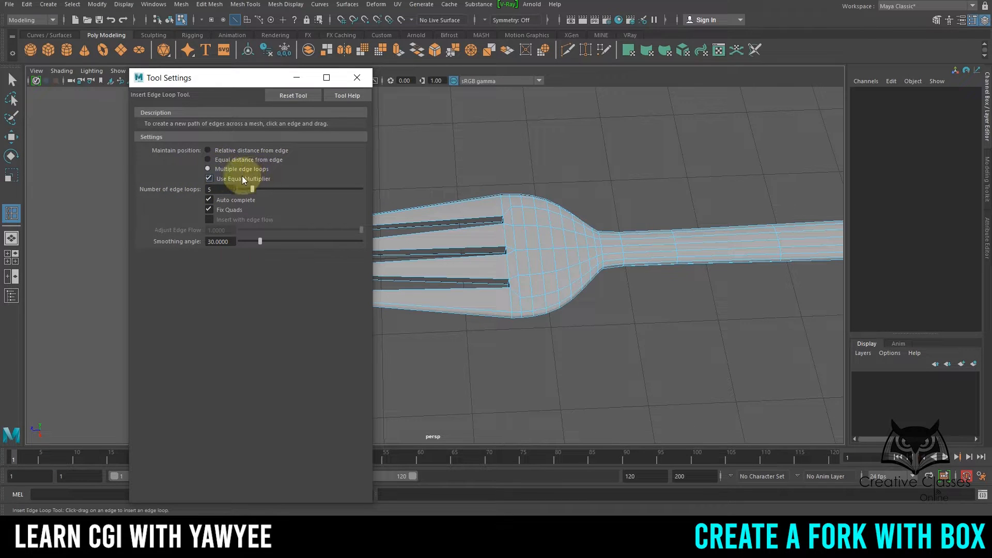
{"action": "left_click_drag", "start_coordinate": [243, 80], "coordinate": [79, 77]}
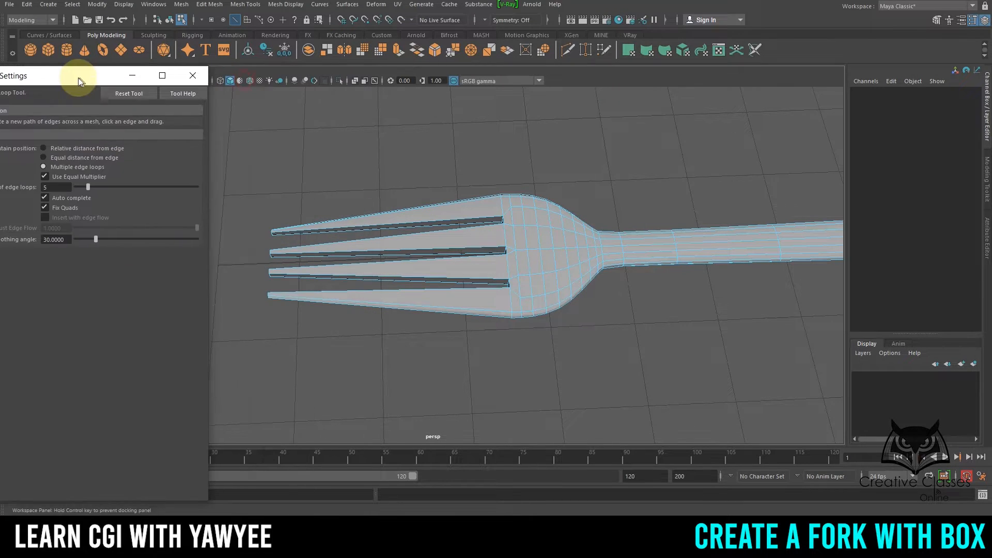
Insert five evenly spaced edge loops across each of the four tines, then leave the tool.
{"action": "left_click", "coordinate": [366, 223]}
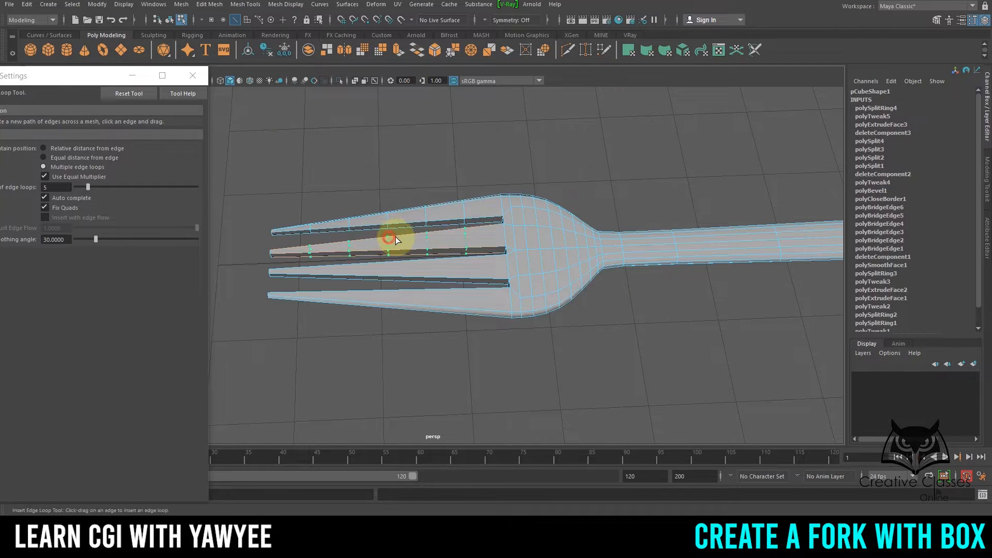
{"action": "left_click", "coordinate": [380, 264]}
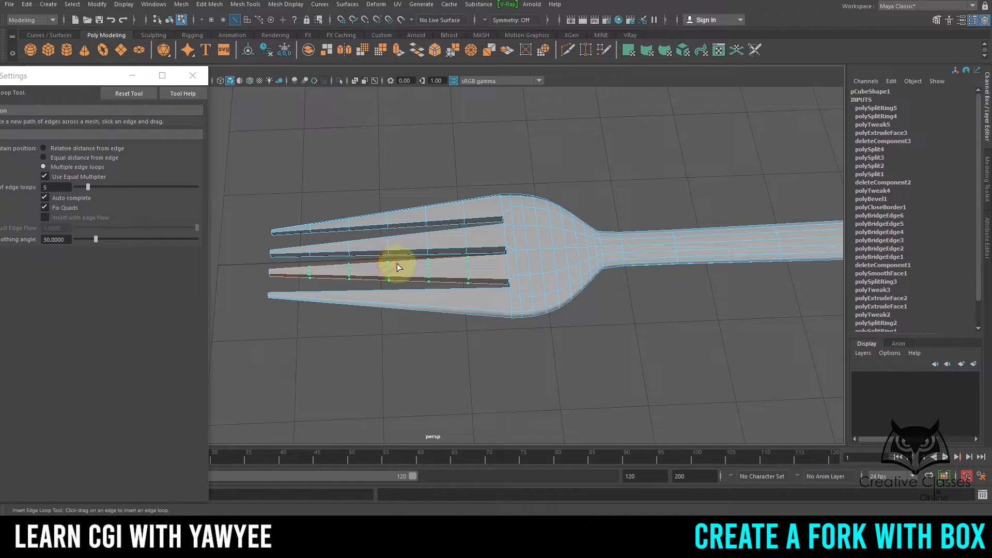
{"action": "left_click", "coordinate": [401, 293]}
{"action": "left_click_drag", "start_coordinate": [423, 289], "coordinate": [427, 305], "text": "alt"}
{"action": "key", "text": "q"}
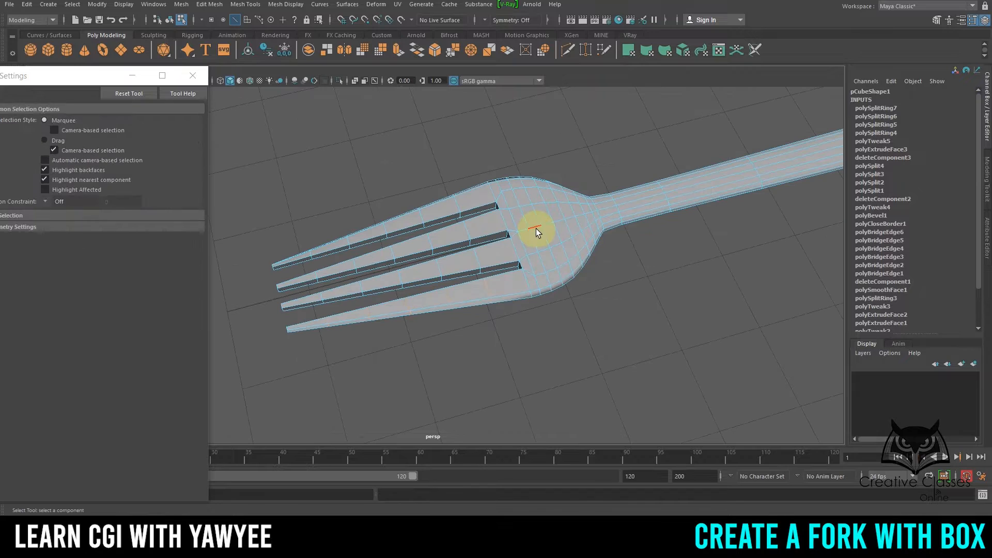
Return to object mode, preview the fork smoothed and unselected, and inspect the tines with the tool settings closed.
{"action": "right_click", "coordinate": [537, 215]}
{"action": "left_click", "coordinate": [576, 198]}
{"action": "left_click", "coordinate": [598, 150]}
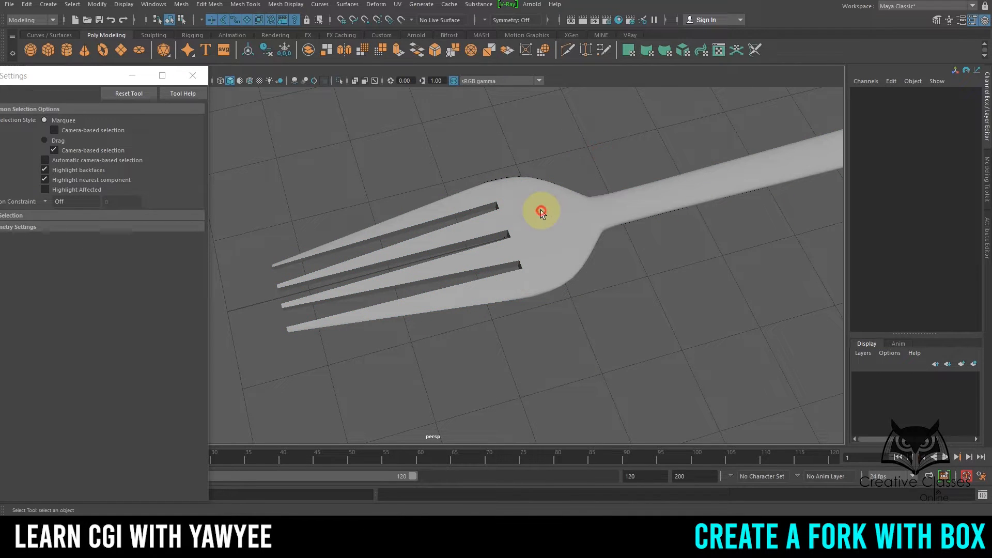
{"action": "left_click", "coordinate": [539, 210]}
{"action": "key", "text": "3"}
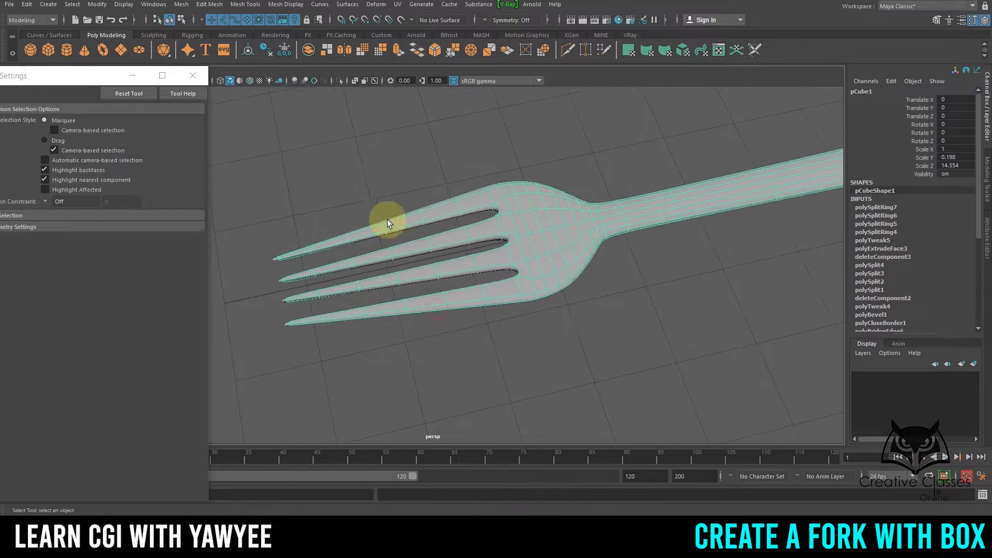
{"action": "left_click", "coordinate": [369, 174]}
{"action": "left_click_drag", "start_coordinate": [367, 245], "coordinate": [269, 259], "text": "alt"}
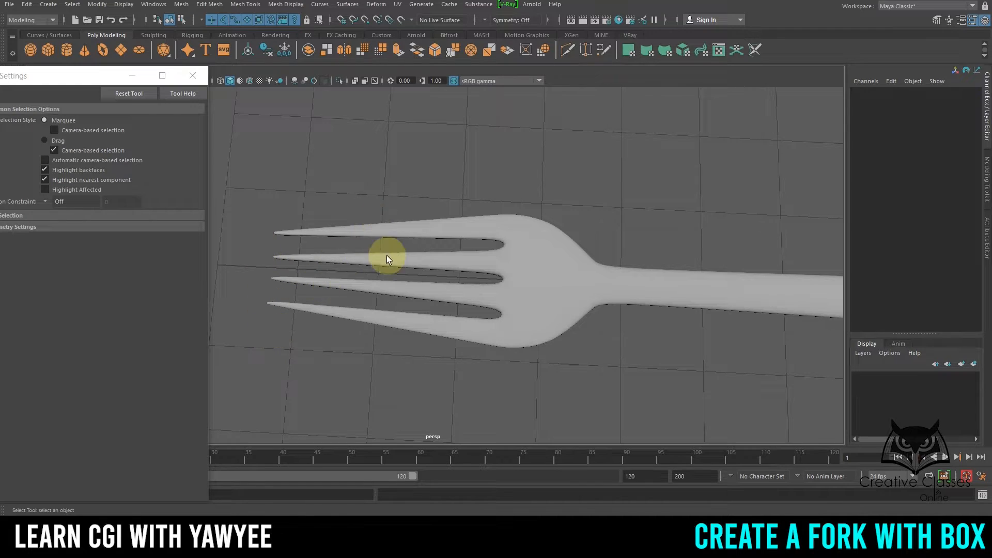
{"action": "left_click_drag", "start_coordinate": [387, 255], "coordinate": [247, 133], "text": "alt"}
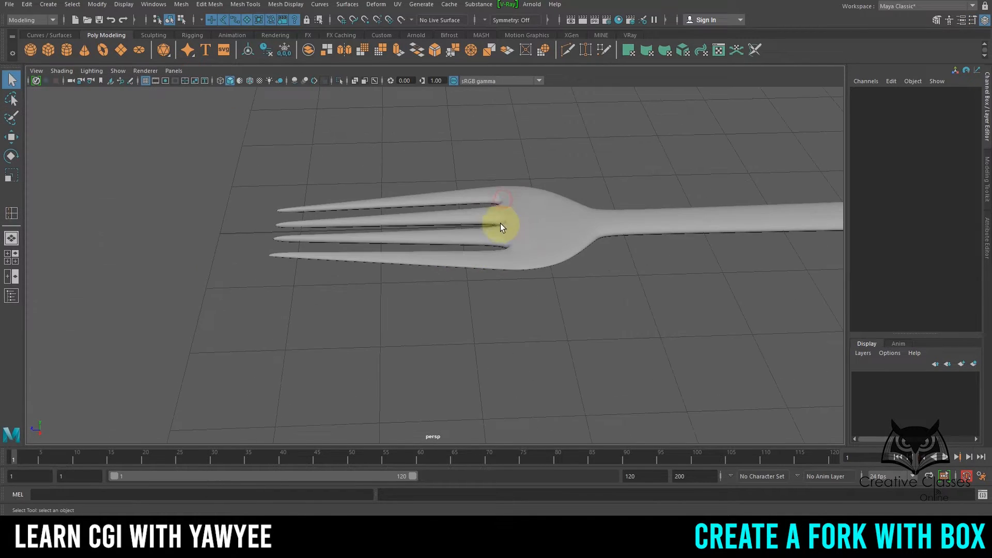
Select all vertices of the fork's head and tines on the unsmoothed mesh and create a lattice deformer around them.
{"action": "left_click", "coordinate": [535, 211]}
{"action": "middle_click_drag", "start_coordinate": [536, 210], "coordinate": [489, 273], "text": "alt"}
{"action": "left_click_drag", "start_coordinate": [488, 273], "coordinate": [479, 281], "text": "alt"}
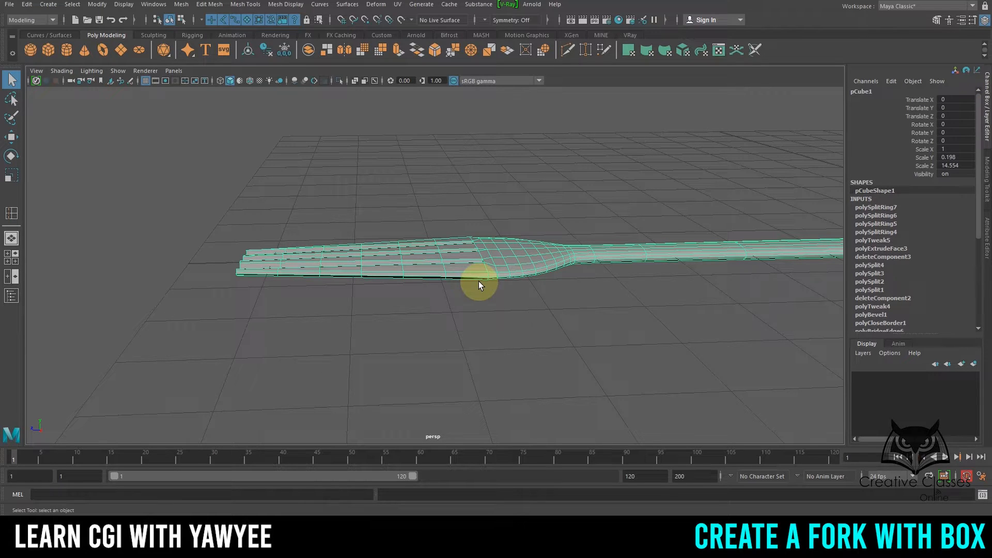
{"action": "right_click_drag", "start_coordinate": [497, 260], "coordinate": [436, 253]}
{"action": "left_click_drag", "start_coordinate": [403, 253], "coordinate": [405, 302], "text": "alt"}
{"action": "right_click_drag", "start_coordinate": [499, 298], "coordinate": [500, 298], "text": "alt"}
{"action": "left_click_drag", "start_coordinate": [399, 383], "coordinate": [567, 422]}
{"action": "right_click_drag", "start_coordinate": [448, 248], "coordinate": [470, 250], "text": "alt"}
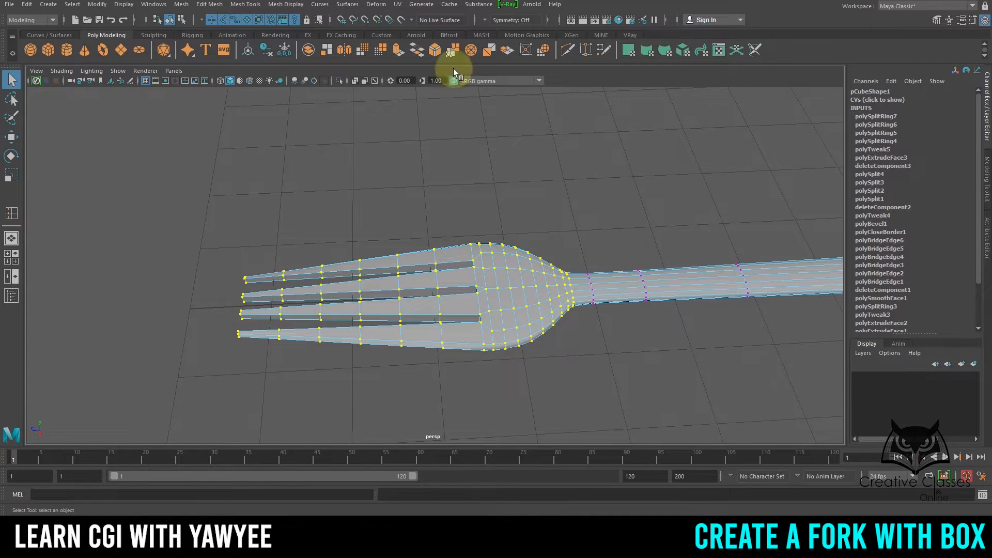
{"action": "left_click", "coordinate": [371, 4]}
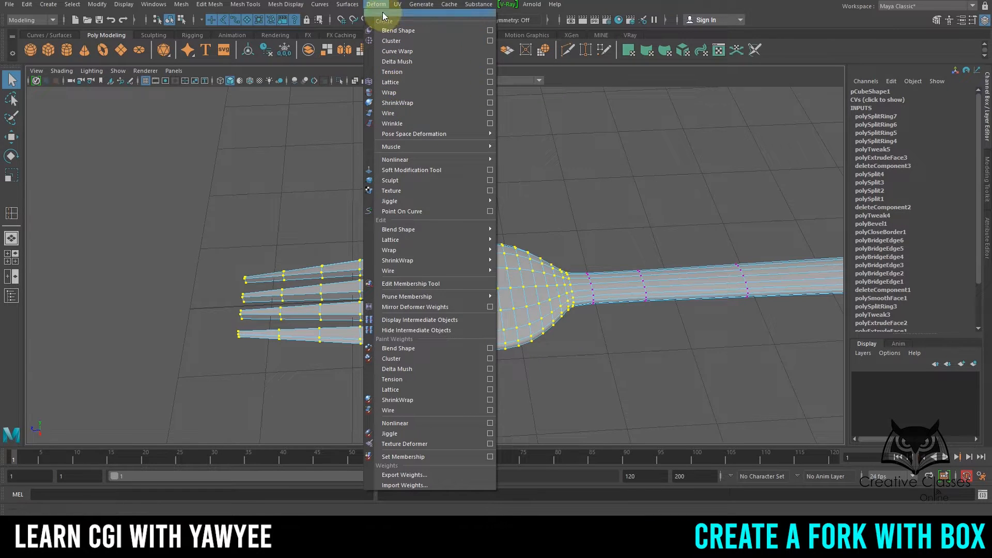
{"action": "left_click", "coordinate": [404, 81]}
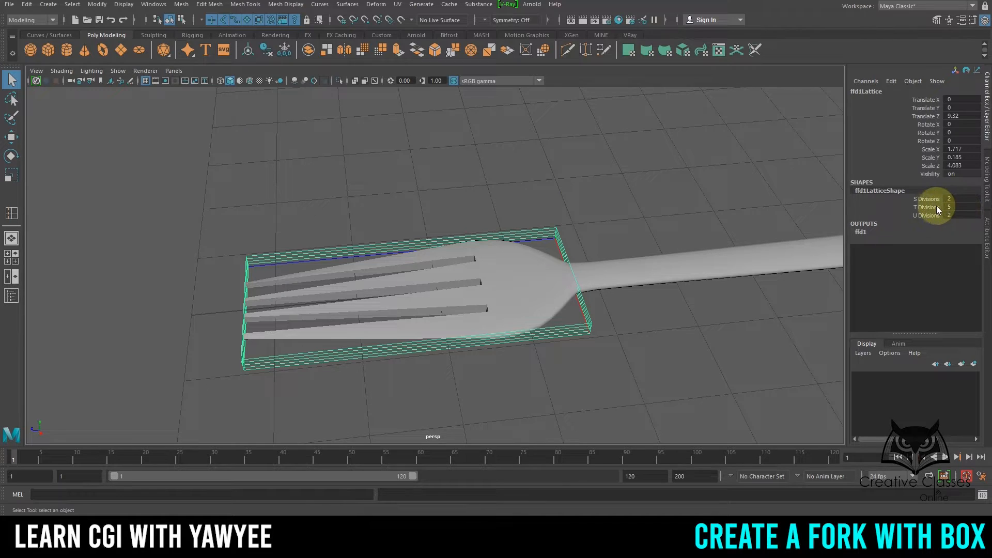
Set the lattice divisions to 2 in S, 2 in T and 5 in U.
{"action": "left_click", "coordinate": [930, 207]}
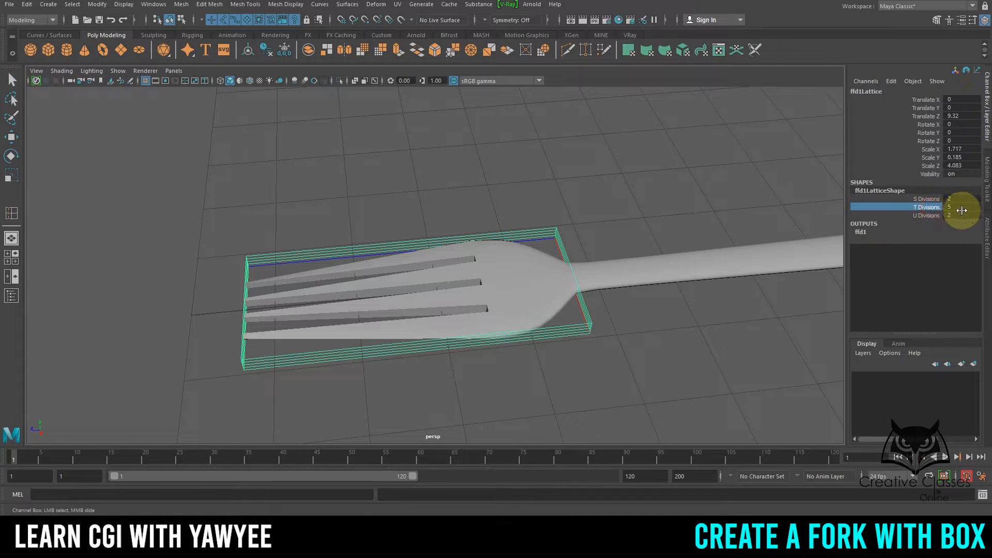
{"action": "middle_click_drag", "start_coordinate": [723, 181], "coordinate": [465, 181]}
{"action": "left_click", "coordinate": [925, 199]}
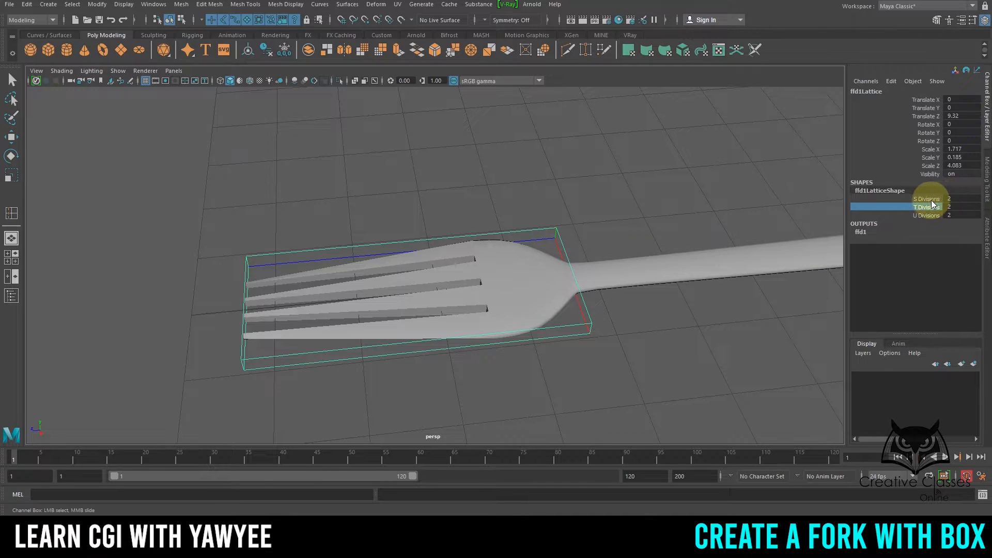
{"action": "middle_click_drag", "start_coordinate": [453, 158], "coordinate": [382, 162]}
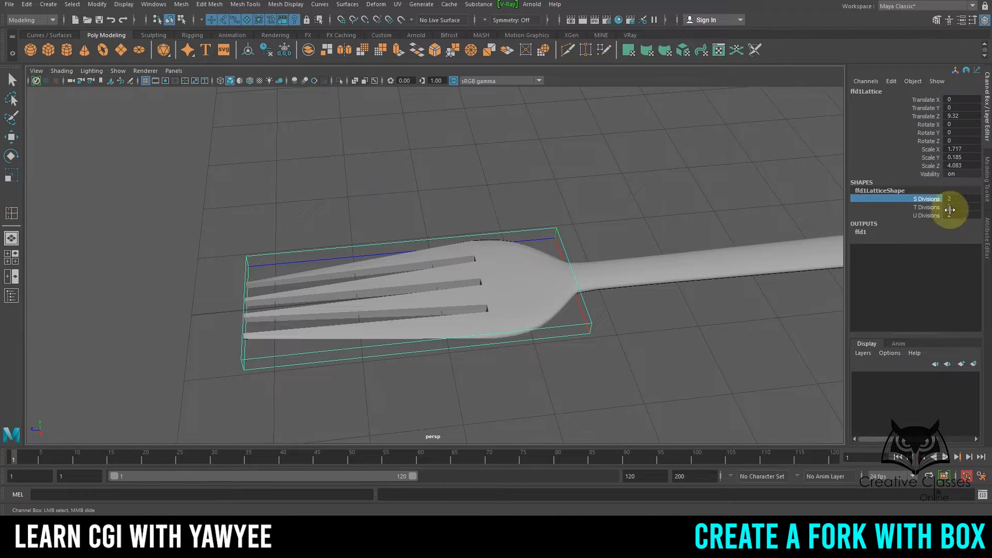
{"action": "mouse_move", "coordinate": [475, 172]}
{"action": "middle_mouse_down"}
{"action": "mouse_move", "coordinate": [504, 173]}
{"action": "mouse_move", "coordinate": [489, 172]}
{"action": "middle_mouse_up"}
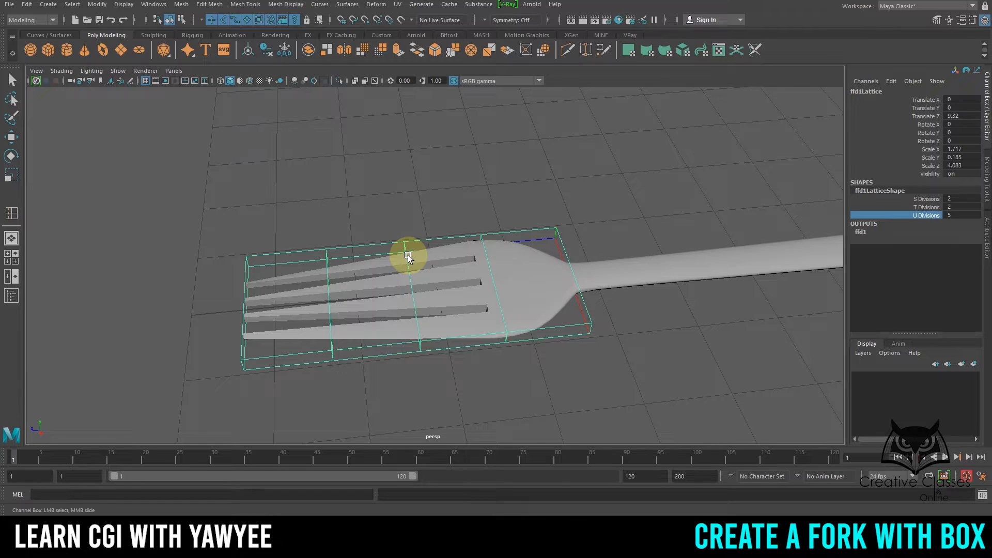
Examine the side-view fork photo in the browser to study its curvature, then return to Maya.
{"action": "mouse_move", "coordinate": [468, 511]}
{"action": "left_click", "coordinate": [476, 462]}
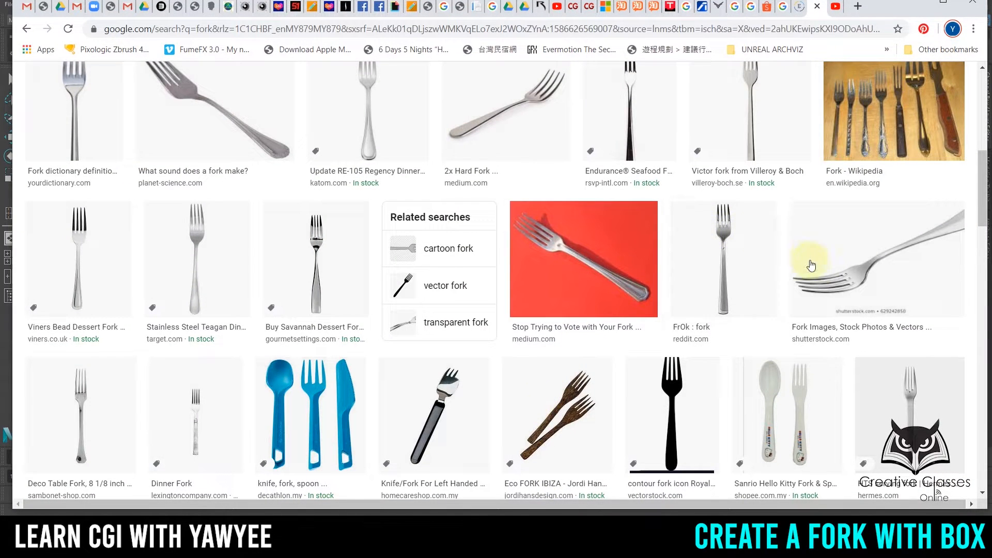
{"action": "mouse_move", "coordinate": [861, 271]}
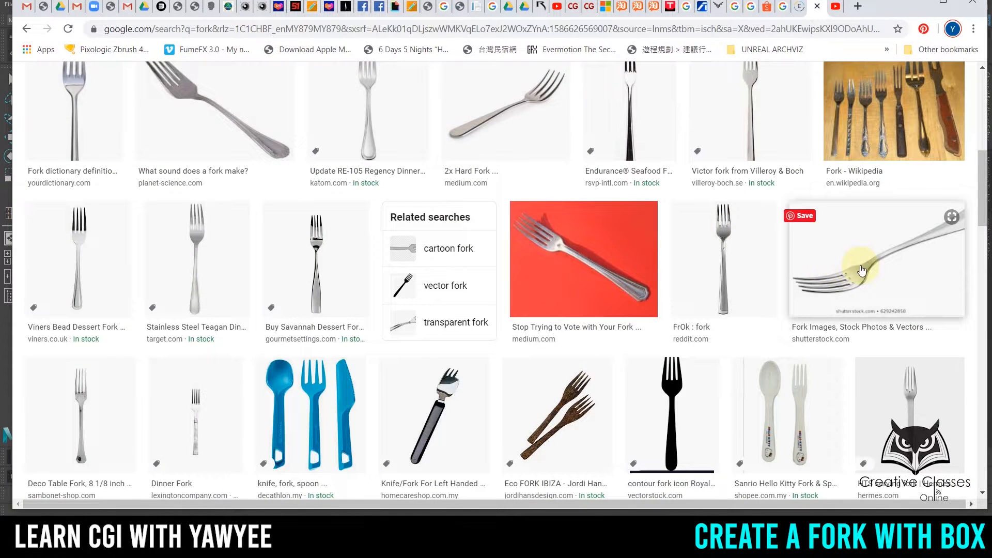
{"action": "left_click", "coordinate": [921, 5]}
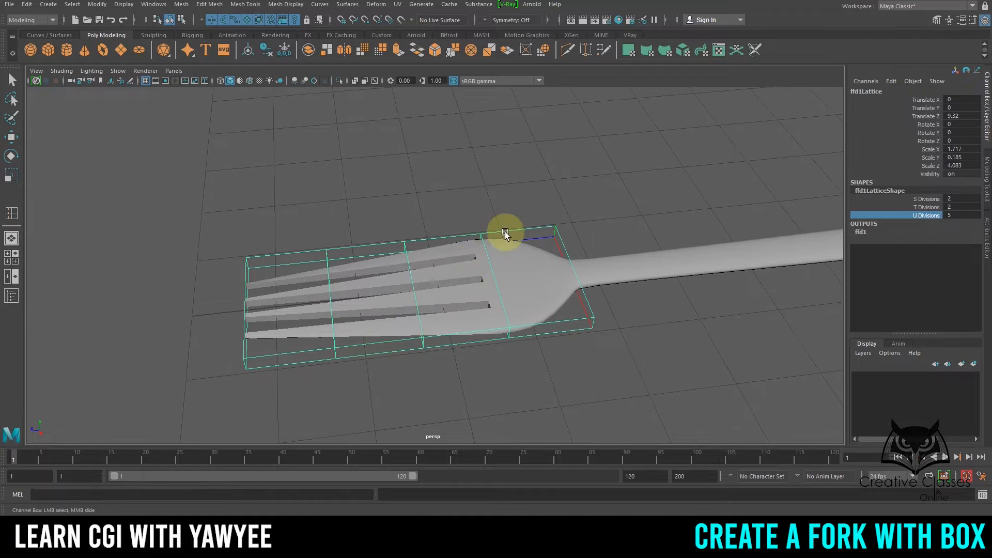
Switch to lattice point selection and lower the two point rows across the tines to start the bend.
{"action": "right_click", "coordinate": [528, 231]}
{"action": "left_click", "coordinate": [536, 188]}
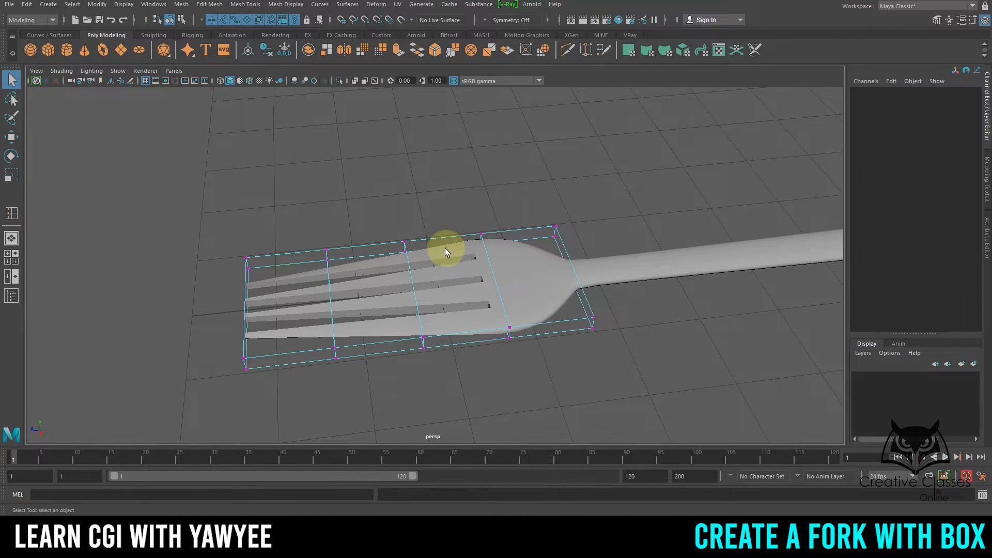
{"action": "left_click_drag", "start_coordinate": [445, 248], "coordinate": [449, 368], "text": "alt"}
{"action": "key", "text": "w"}
{"action": "left_click_drag", "start_coordinate": [409, 215], "coordinate": [375, 235]}
{"action": "left_click_drag", "start_coordinate": [310, 222], "coordinate": [350, 304]}
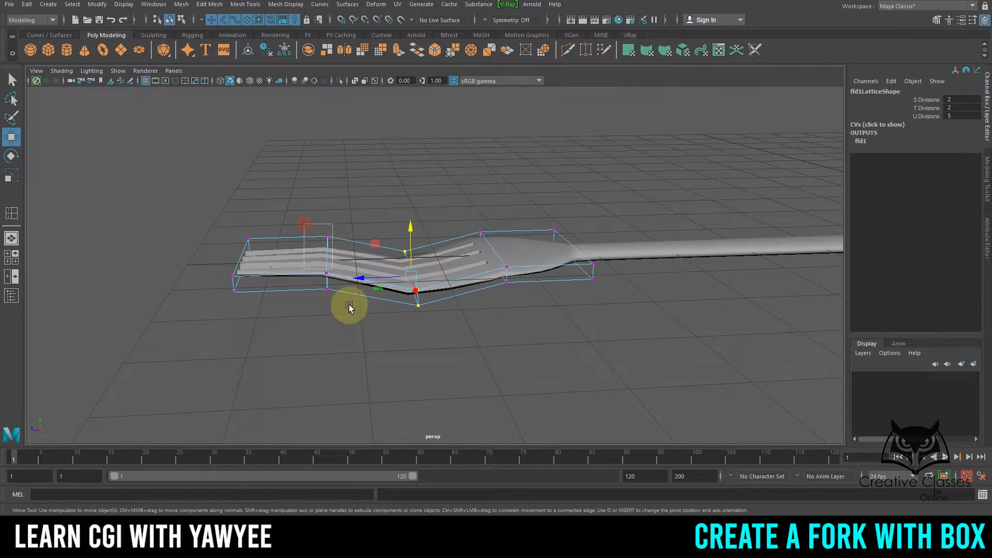
{"action": "left_click_drag", "start_coordinate": [332, 231], "coordinate": [322, 243]}
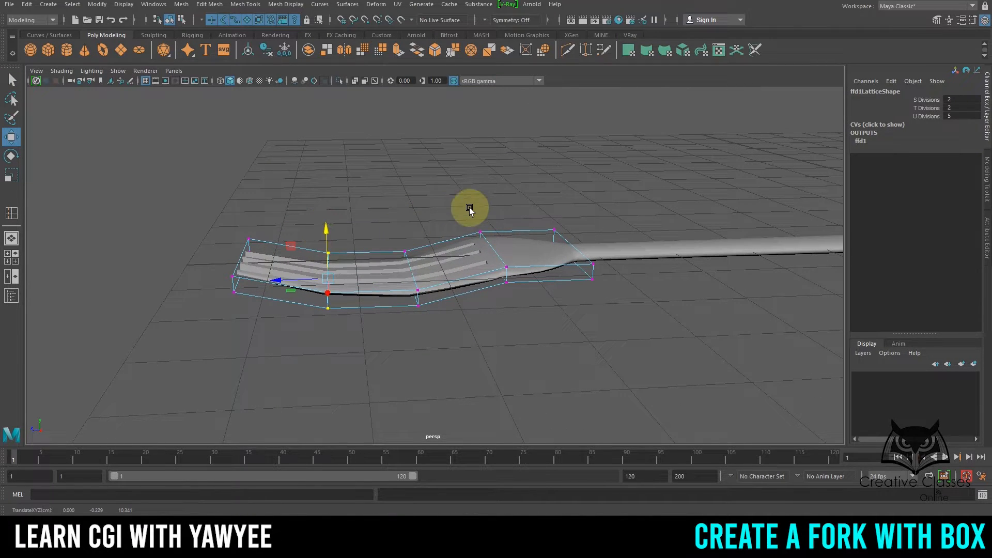
Lower the lattice point row at the base of the tines and raise the row at the tips.
{"action": "left_click_drag", "start_coordinate": [469, 208], "coordinate": [527, 336]}
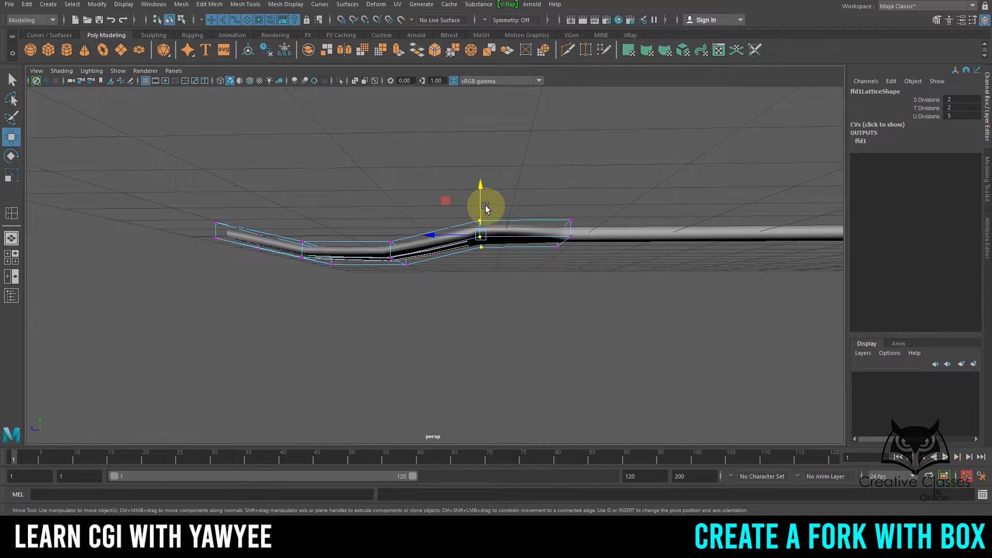
{"action": "left_click_drag", "start_coordinate": [483, 205], "coordinate": [237, 203]}
{"action": "left_click_drag", "start_coordinate": [165, 194], "coordinate": [264, 308]}
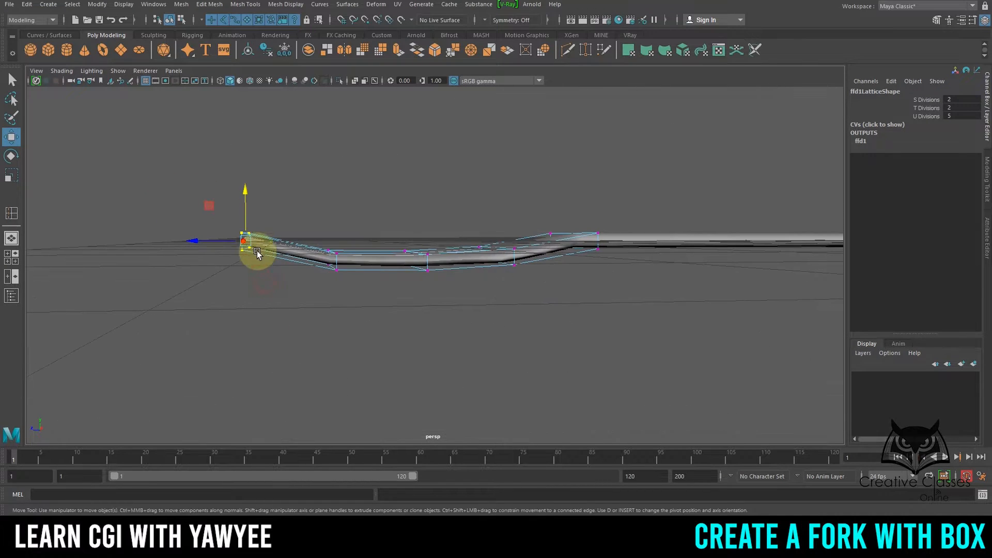
{"action": "left_click_drag", "start_coordinate": [247, 216], "coordinate": [519, 246]}
Return to object mode, display the fork smoothed and inspect its bent profile with nothing selected.
{"action": "key", "text": "q"}
{"action": "right_click_drag", "start_coordinate": [525, 239], "coordinate": [568, 211]}
{"action": "left_click", "coordinate": [612, 282]}
{"action": "left_click_drag", "start_coordinate": [577, 298], "coordinate": [552, 274], "text": "alt"}
{"action": "key", "text": "3"}
{"action": "left_click", "coordinate": [547, 169]}
{"action": "left_click_drag", "start_coordinate": [548, 169], "coordinate": [449, 259], "text": "alt"}
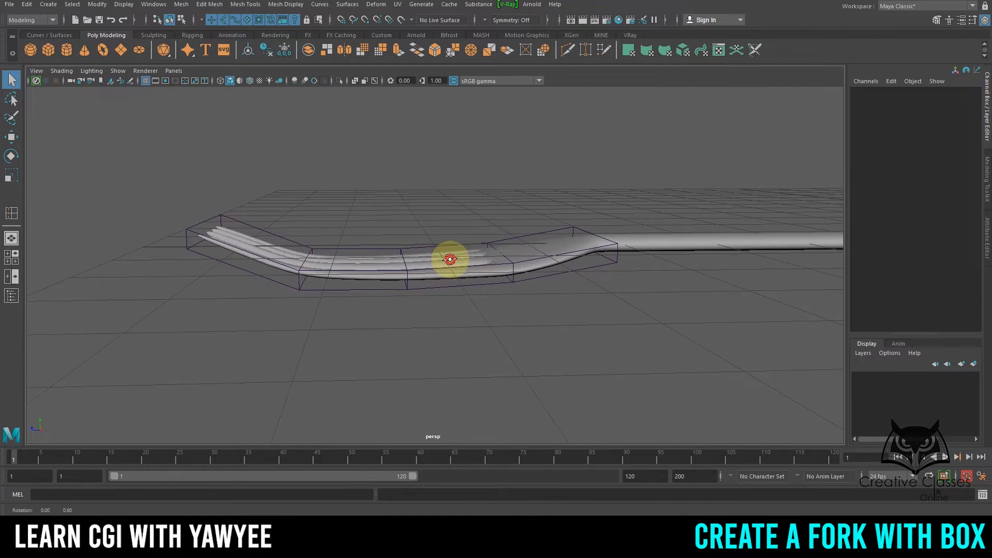
Switch the lattice back to point selection and lower the point row at the tine tips.
{"action": "left_click", "coordinate": [298, 284]}
{"action": "right_click_drag", "start_coordinate": [299, 284], "coordinate": [283, 245]}
{"action": "left_click_drag", "start_coordinate": [283, 244], "coordinate": [257, 303], "text": "alt"}
{"action": "key", "text": "w"}
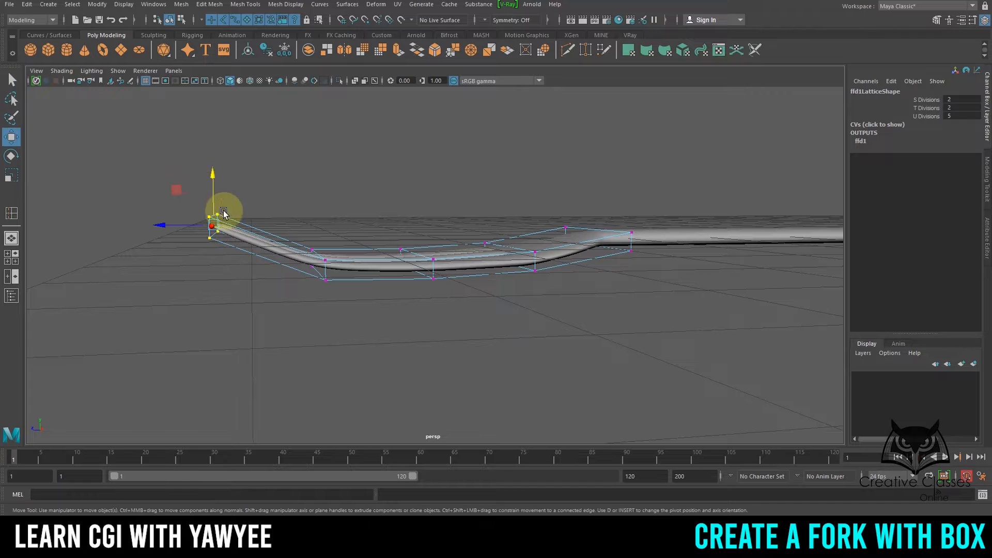
{"action": "left_click_drag", "start_coordinate": [216, 188], "coordinate": [217, 217]}
Lower the lattice point row across the wide part of the head and the row in the middle of the tines.
{"action": "left_click_drag", "start_coordinate": [507, 226], "coordinate": [537, 332], "text": "alt"}
{"action": "left_click_drag", "start_coordinate": [537, 332], "coordinate": [530, 317], "text": "alt"}
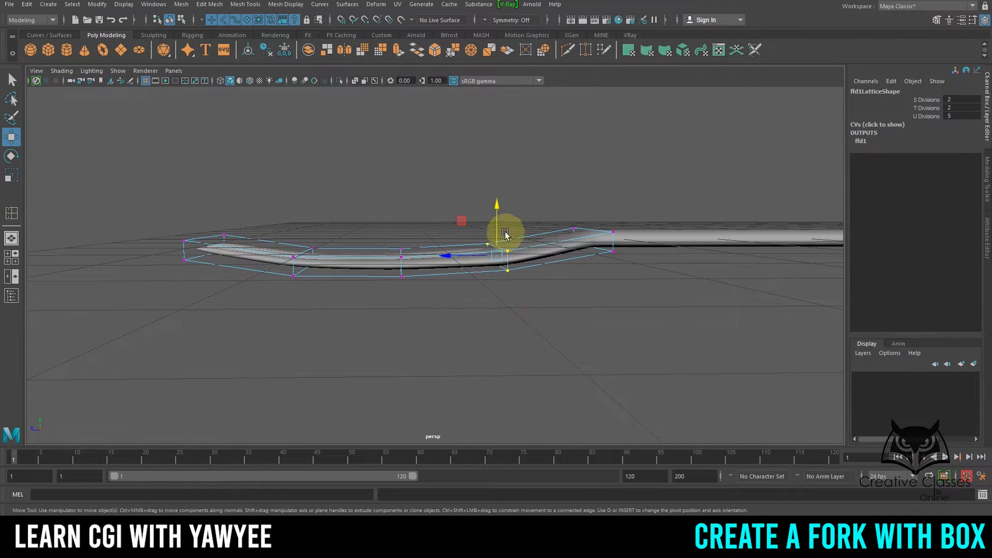
{"action": "left_click_drag", "start_coordinate": [496, 227], "coordinate": [478, 237]}
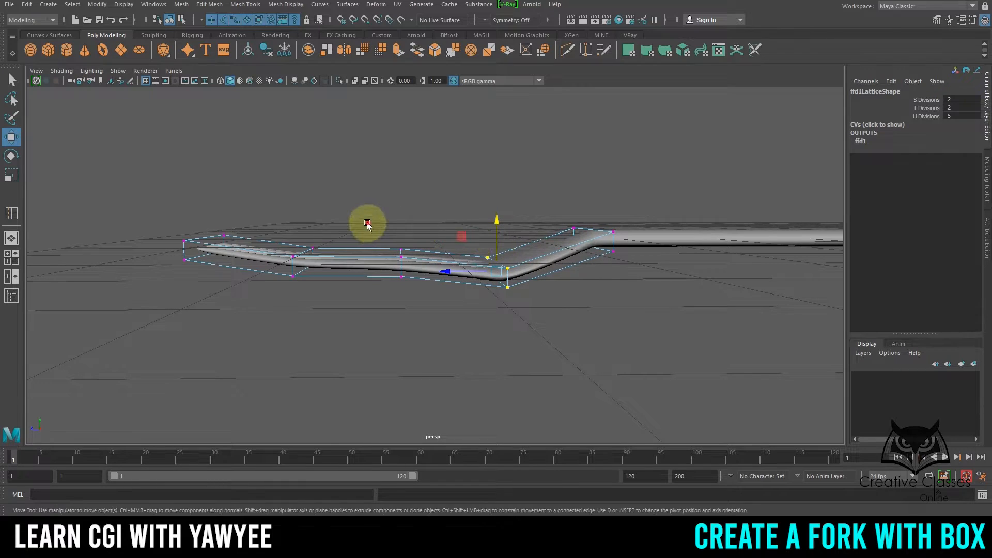
{"action": "left_click_drag", "start_coordinate": [365, 225], "coordinate": [438, 362]}
{"action": "left_click_drag", "start_coordinate": [399, 223], "coordinate": [399, 239]}
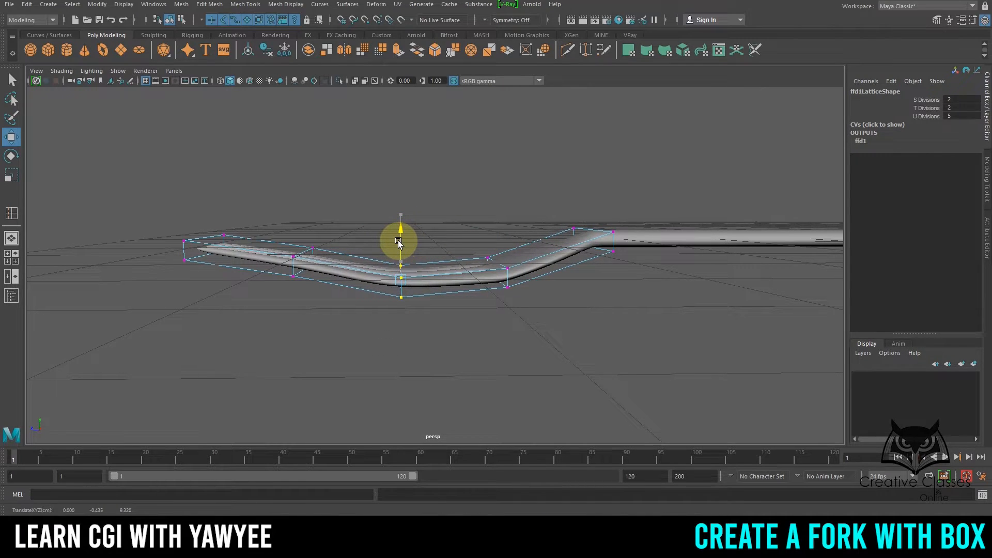
Slightly lower the lattice point row just before the tips and shift the tip row toward the handle.
{"action": "left_click_drag", "start_coordinate": [259, 222], "coordinate": [326, 310]}
{"action": "left_click_drag", "start_coordinate": [302, 225], "coordinate": [301, 231]}
{"action": "left_click_drag", "start_coordinate": [150, 216], "coordinate": [245, 291]}
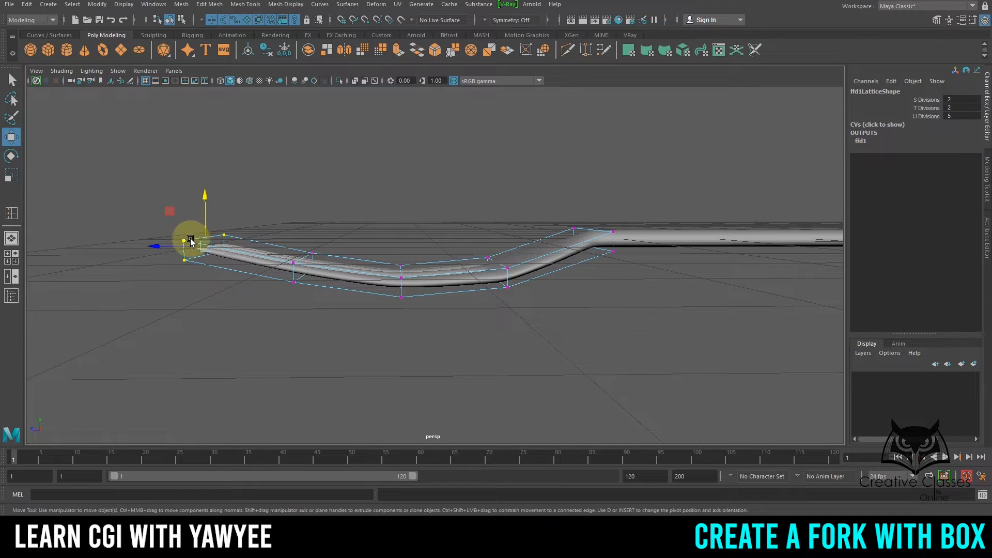
{"action": "left_click_drag", "start_coordinate": [177, 250], "coordinate": [181, 250]}
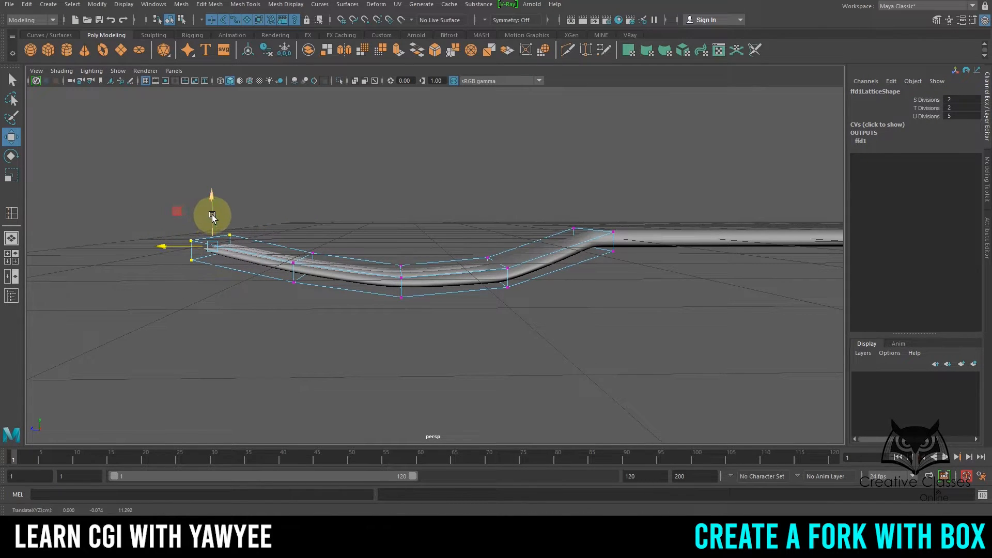
Return the lattice to object mode, deselect it and inspect the bent head together with the handle.
{"action": "left_click_drag", "start_coordinate": [213, 212], "coordinate": [641, 271], "text": "alt"}
{"action": "right_click_drag", "start_coordinate": [602, 213], "coordinate": [655, 178]}
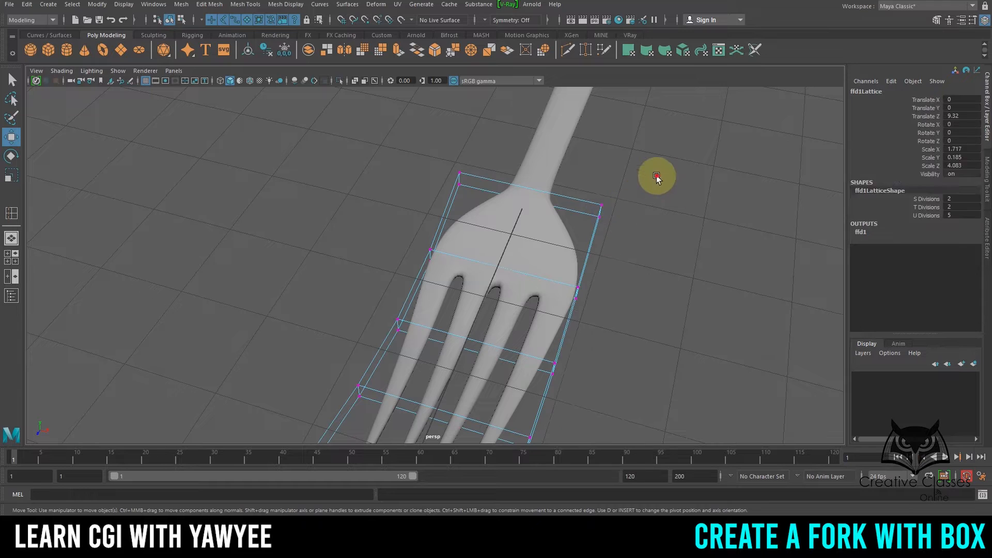
{"action": "left_click", "coordinate": [715, 245]}
{"action": "right_click_drag", "start_coordinate": [757, 257], "coordinate": [423, 235], "text": "alt"}
{"action": "left_click_drag", "start_coordinate": [620, 204], "coordinate": [533, 210], "text": "alt"}
Try moving the fork mesh with the lattice still attached, then undo the move.
{"action": "left_click", "coordinate": [535, 270]}
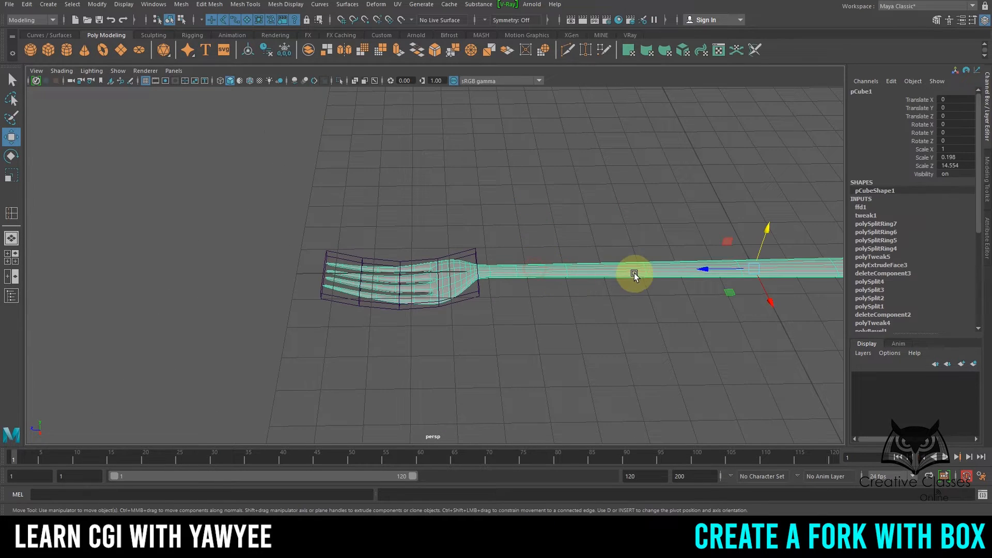
{"action": "left_click_drag", "start_coordinate": [630, 272], "coordinate": [549, 250], "text": "alt"}
{"action": "left_click_drag", "start_coordinate": [633, 251], "coordinate": [561, 277]}
{"action": "key", "text": "ctrl+z"}
{"action": "left_click_drag", "start_coordinate": [424, 291], "coordinate": [460, 300], "text": "alt"}
{"action": "right_click_drag", "start_coordinate": [312, 192], "coordinate": [615, 253], "text": "alt"}
Inspect the bent head with its lattice, then select the fork mesh and delete all construction history to bake in the bend.
{"action": "left_click", "coordinate": [345, 183]}
{"action": "right_click_drag", "start_coordinate": [506, 216], "coordinate": [363, 199], "text": "alt"}
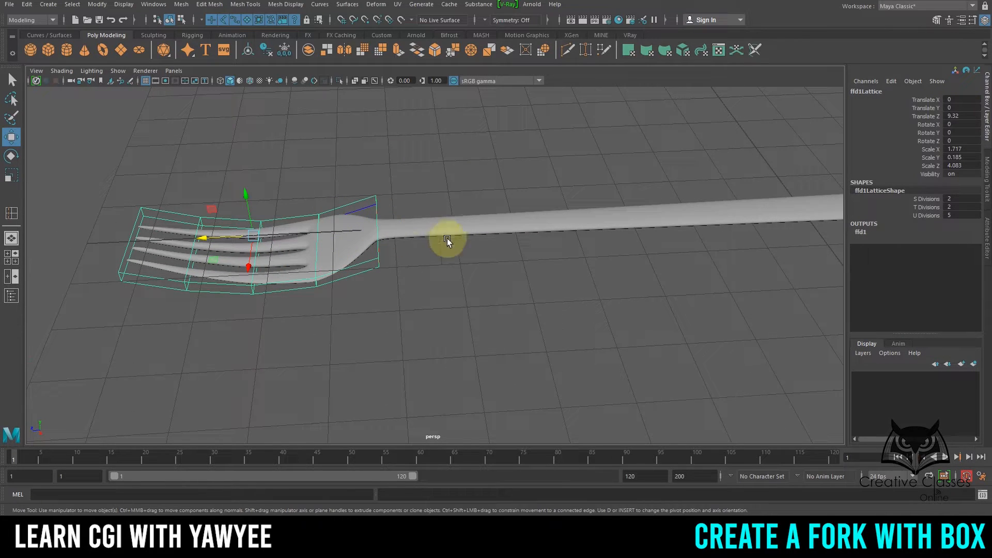
{"action": "left_click_drag", "start_coordinate": [441, 232], "coordinate": [398, 229], "text": "alt"}
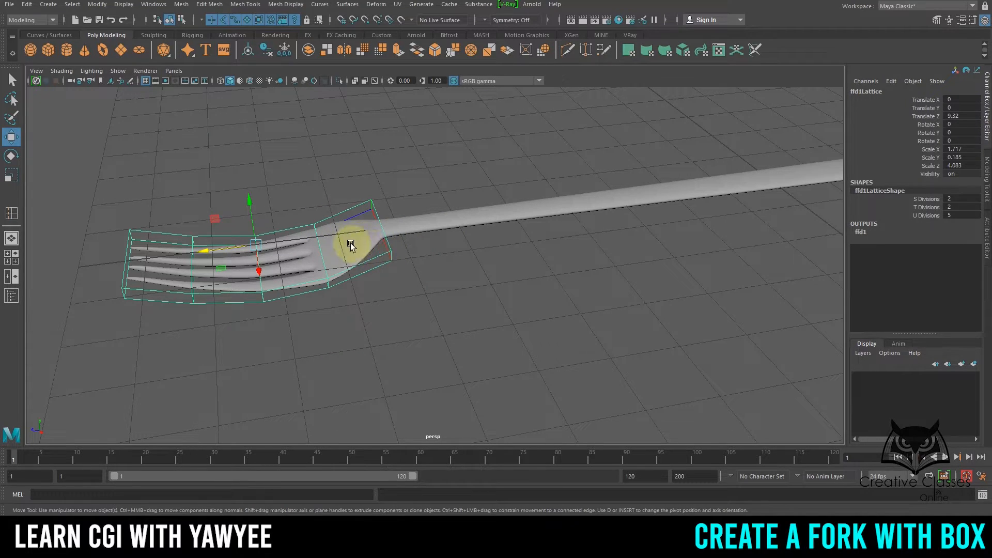
{"action": "left_click_drag", "start_coordinate": [538, 224], "coordinate": [494, 225], "text": "alt"}
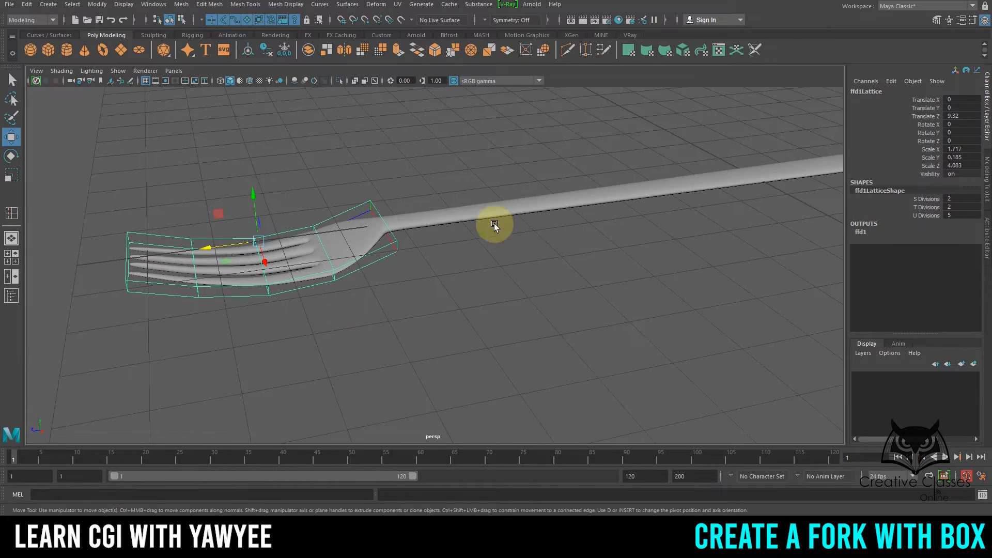
{"action": "left_click_drag", "start_coordinate": [288, 216], "coordinate": [450, 217], "text": "alt"}
{"action": "left_click", "coordinate": [450, 217]}
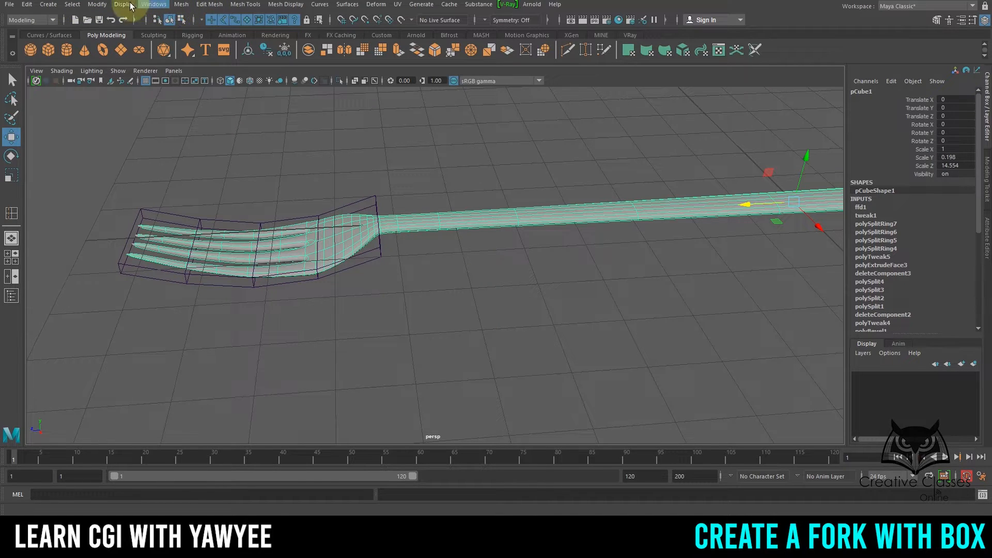
{"action": "left_click", "coordinate": [26, 4]}
{"action": "mouse_move", "coordinate": [71, 136]}
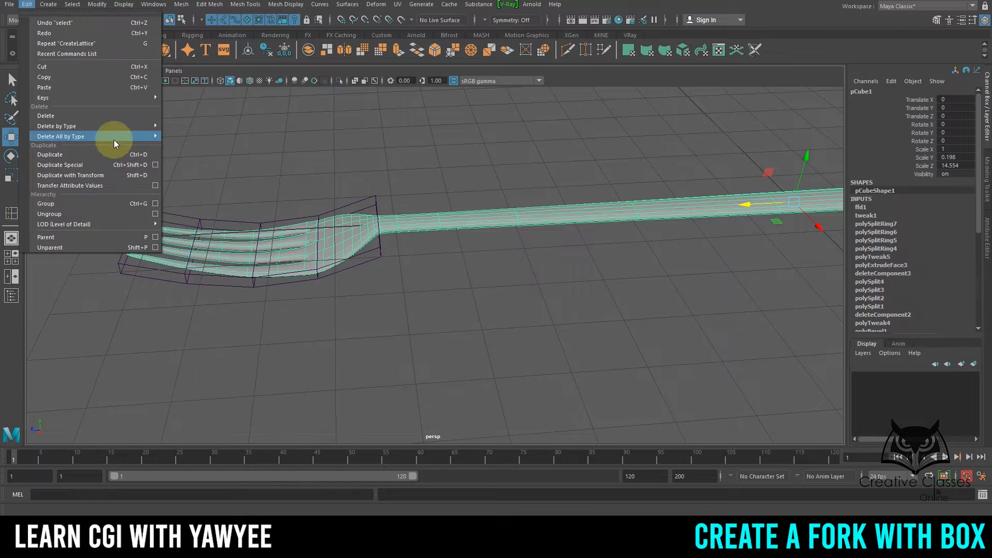
{"action": "left_click", "coordinate": [207, 145]}
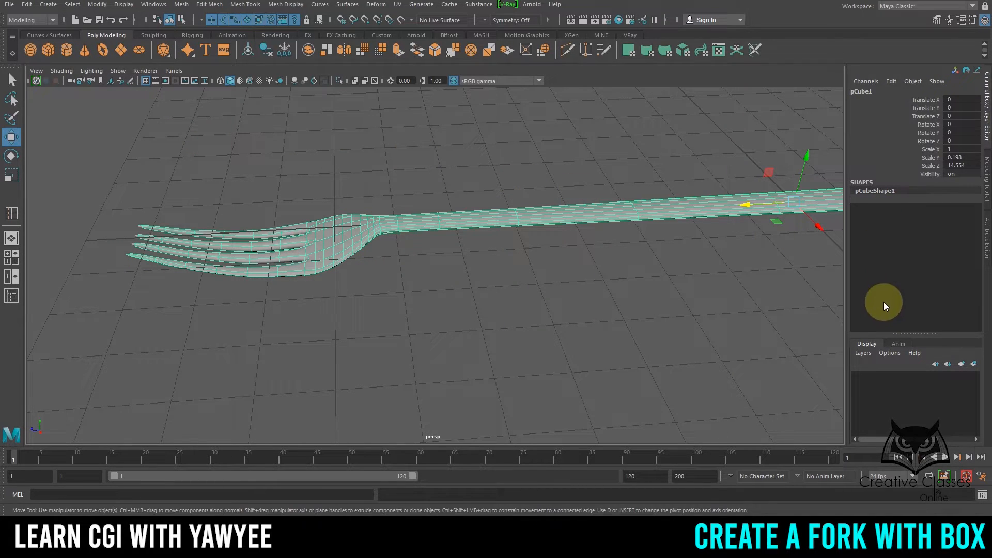
Raise the fork to about 0.735 on the Y axis.
{"action": "left_click_drag", "start_coordinate": [458, 205], "coordinate": [644, 190], "text": "alt"}
{"action": "left_click_drag", "start_coordinate": [713, 192], "coordinate": [706, 162]}
{"action": "left_click_drag", "start_coordinate": [640, 203], "coordinate": [564, 199], "text": "alt"}
{"action": "left_click_drag", "start_coordinate": [306, 161], "coordinate": [466, 264], "text": "alt"}
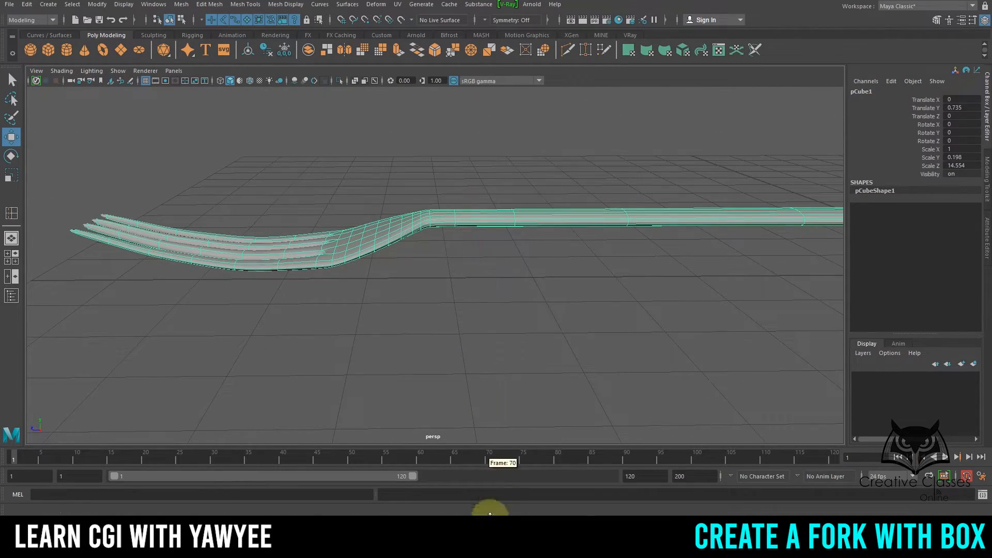
Check the side-view fork photo in the browser, then return to Maya and compare the fork's profile.
{"action": "left_click", "coordinate": [491, 526]}
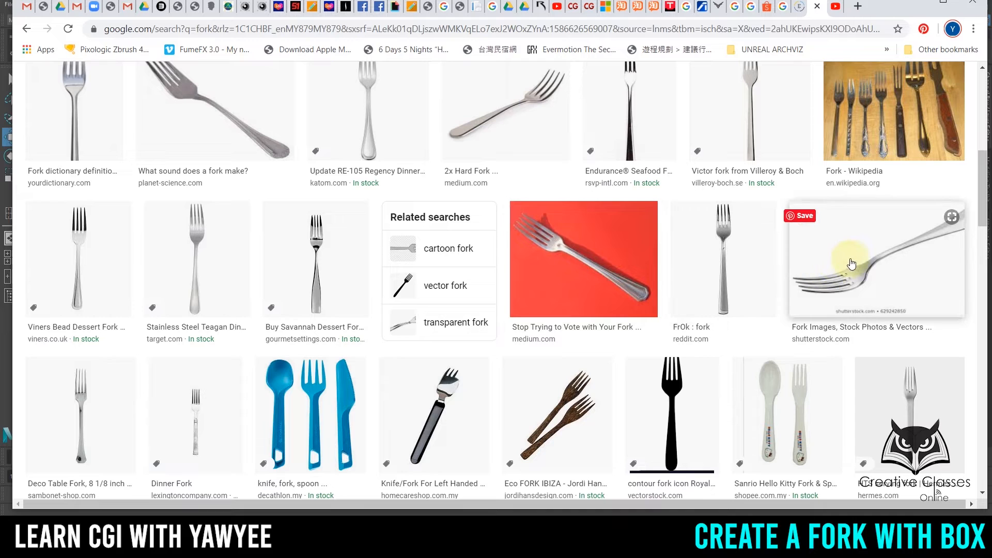
{"action": "left_click", "coordinate": [914, 3]}
{"action": "left_click_drag", "start_coordinate": [545, 200], "coordinate": [461, 226], "text": "alt"}
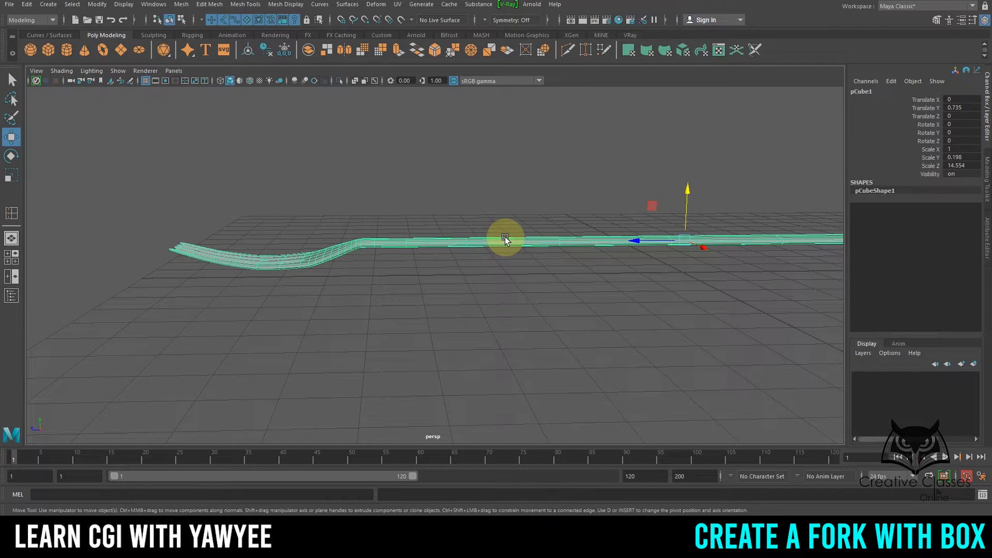
{"action": "mouse_move", "coordinate": [531, 241]}
{"action": "left_mouse_down", "text": "alt"}
{"action": "mouse_move", "coordinate": [557, 234]}
{"action": "mouse_move", "coordinate": [543, 241]}
{"action": "left_mouse_up", "text": "alt"}
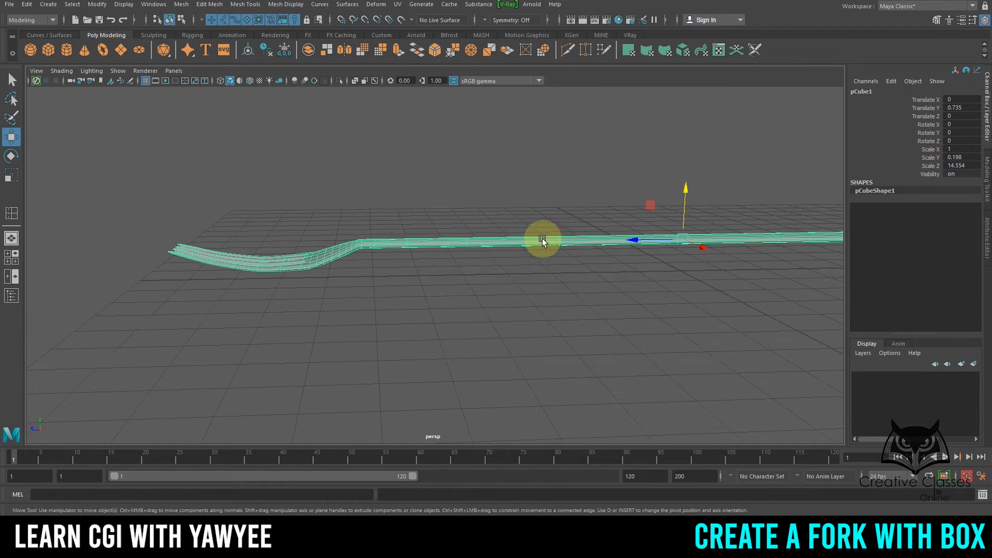
Switch from the perspective view to the left orthographic view and frame the whole fork.
{"action": "key", "text": "space"}
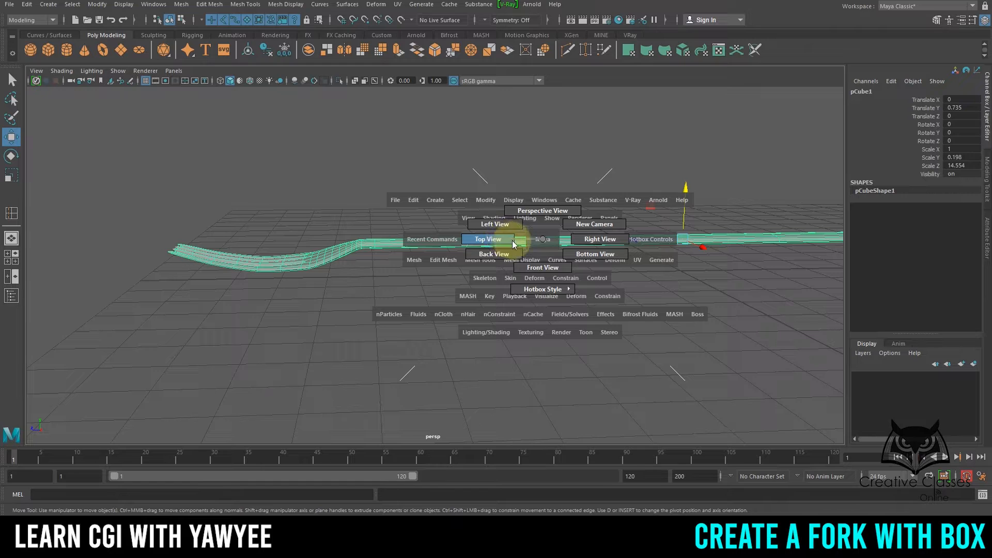
{"action": "left_click_drag", "start_coordinate": [529, 265], "coordinate": [531, 266]}
{"action": "key", "text": "space"}
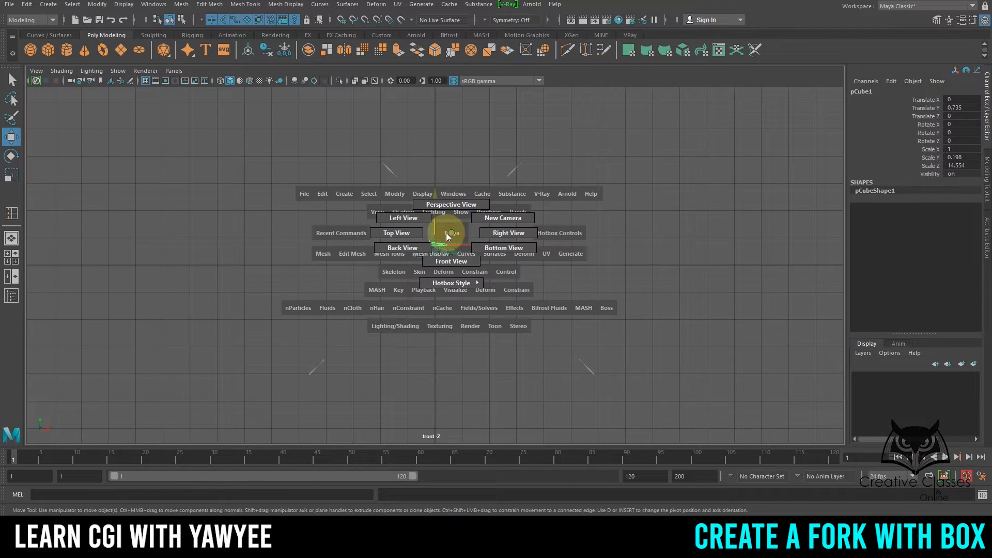
{"action": "left_click_drag", "start_coordinate": [408, 223], "coordinate": [409, 225]}
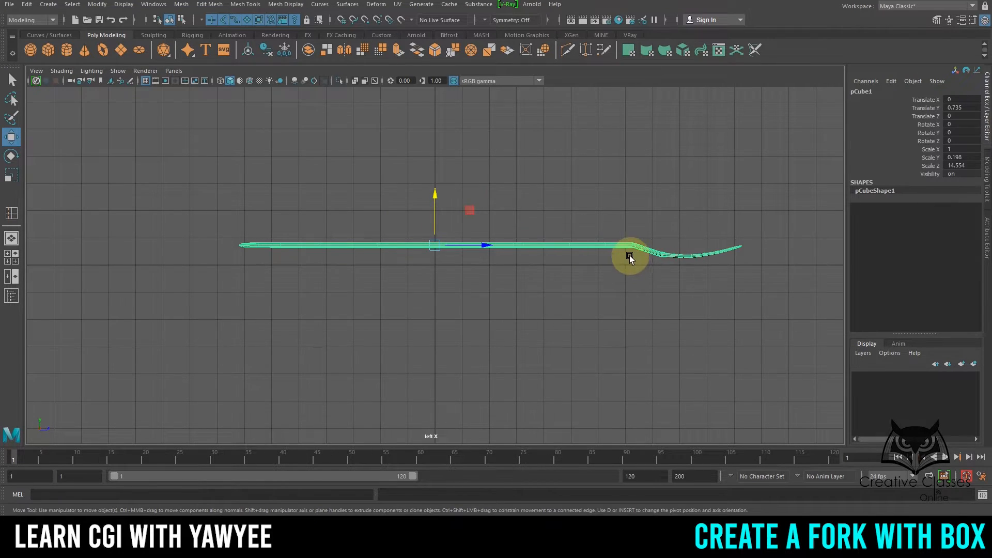
{"action": "right_click_drag", "start_coordinate": [715, 295], "coordinate": [747, 290], "text": "alt"}
{"action": "middle_click_drag", "start_coordinate": [686, 292], "coordinate": [481, 288], "text": "alt"}
{"action": "right_click_drag", "start_coordinate": [579, 292], "coordinate": [483, 289], "text": "alt"}
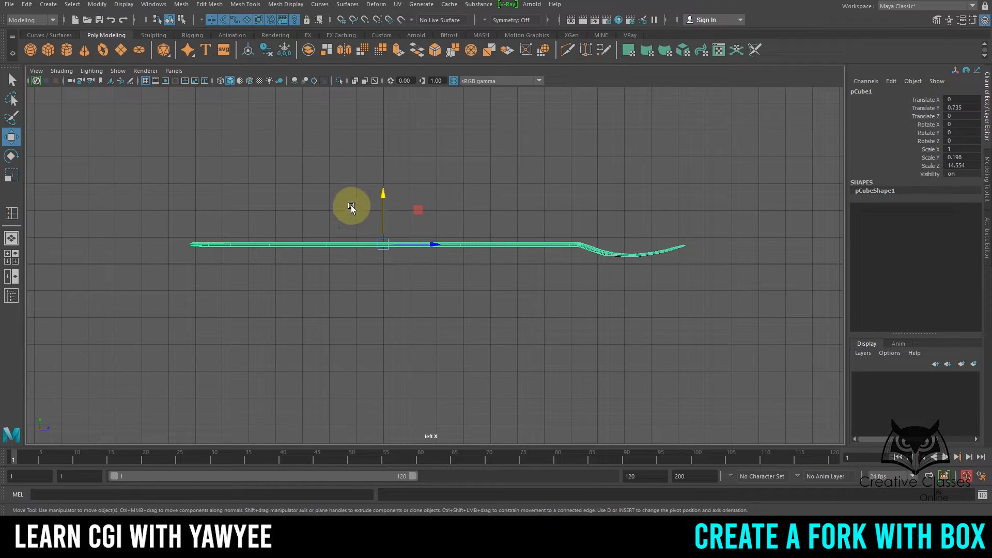
{"action": "right_click_drag", "start_coordinate": [350, 208], "coordinate": [416, 219], "text": "alt"}
{"action": "middle_click_drag", "start_coordinate": [440, 220], "coordinate": [463, 218], "text": "alt"}
Try rotating the fork 5 degrees about the X axis, then undo the rotation.
{"action": "key", "text": "e"}
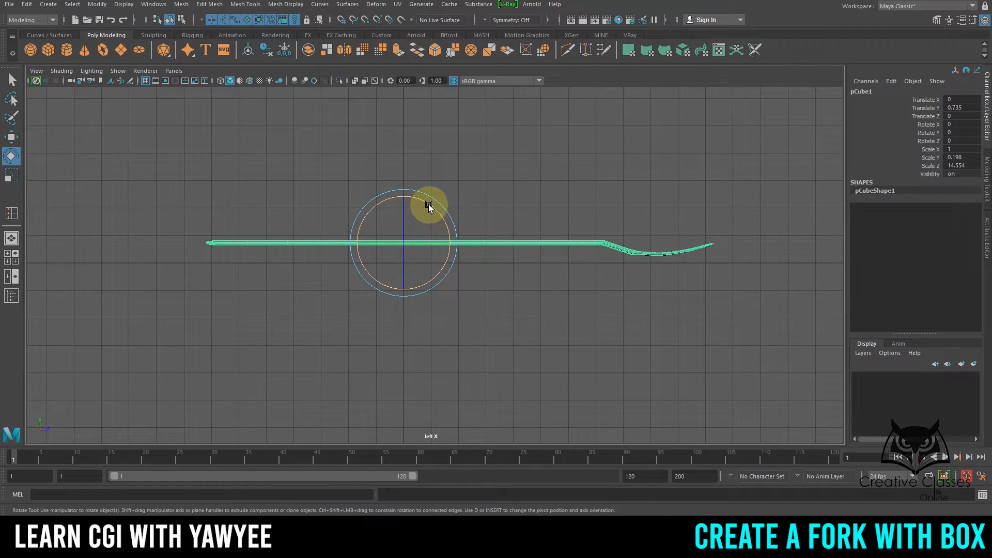
{"action": "left_click_drag", "start_coordinate": [427, 204], "coordinate": [433, 206]}
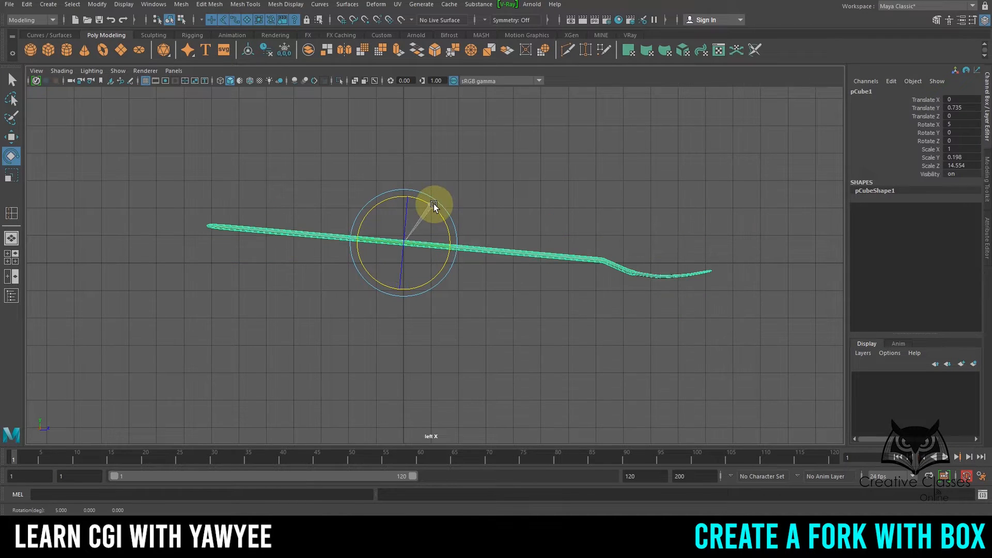
{"action": "key", "text": "ctrl+z"}
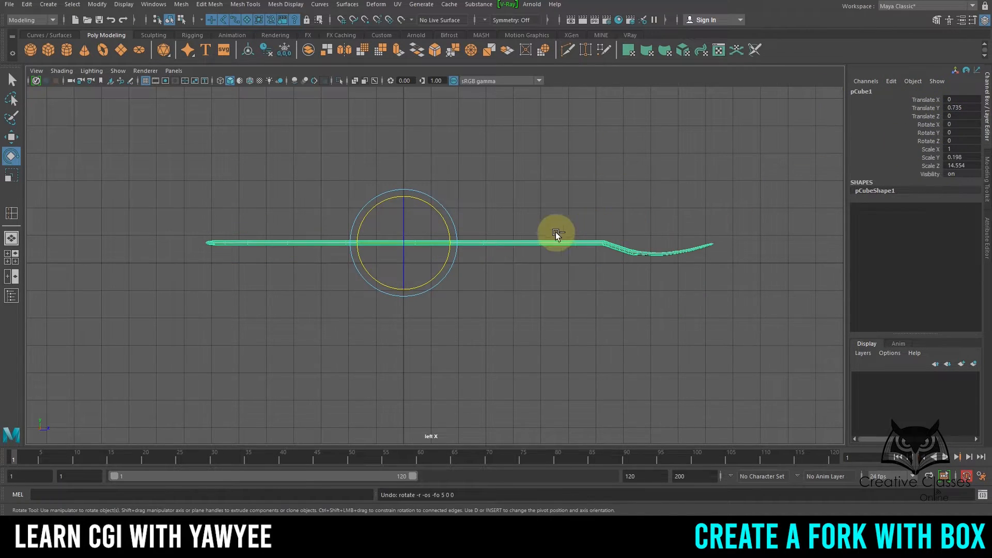
Turn off Discrete Rotate for the Rotate tool.
{"action": "right_click_drag", "start_coordinate": [430, 233], "coordinate": [549, 254], "text": "alt"}
{"action": "middle_click_drag", "start_coordinate": [535, 252], "coordinate": [484, 254], "text": "alt"}
{"action": "right_click_drag", "start_coordinate": [474, 233], "coordinate": [478, 234], "text": "alt"}
{"action": "middle_click_drag", "start_coordinate": [453, 241], "coordinate": [474, 235], "text": "alt"}
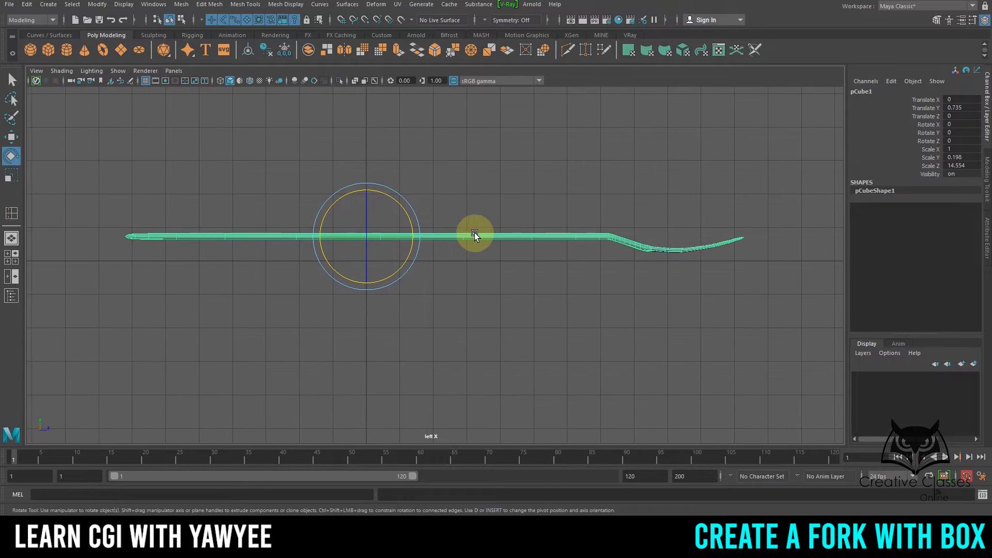
{"action": "left_click", "coordinate": [471, 234]}
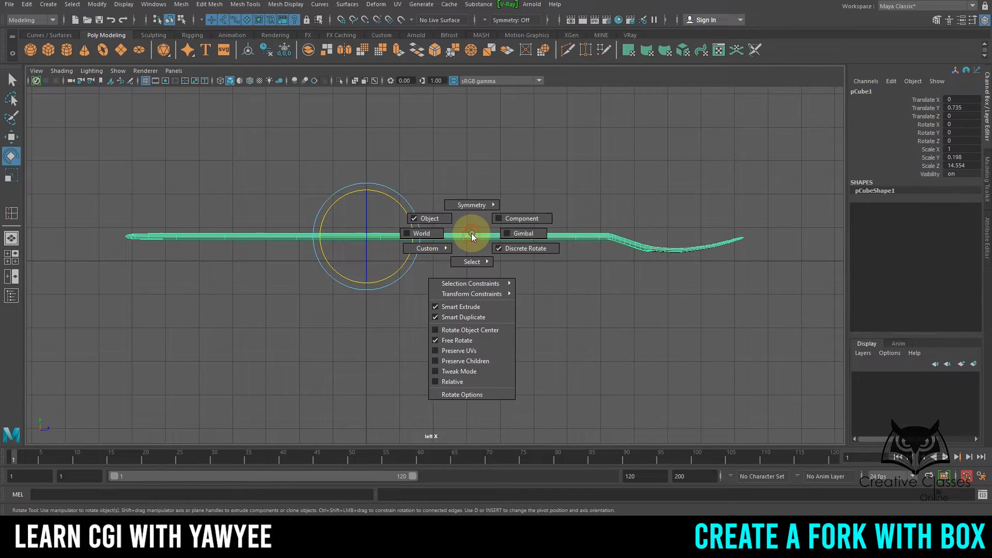
{"action": "left_click_drag", "start_coordinate": [471, 235], "coordinate": [537, 265]}
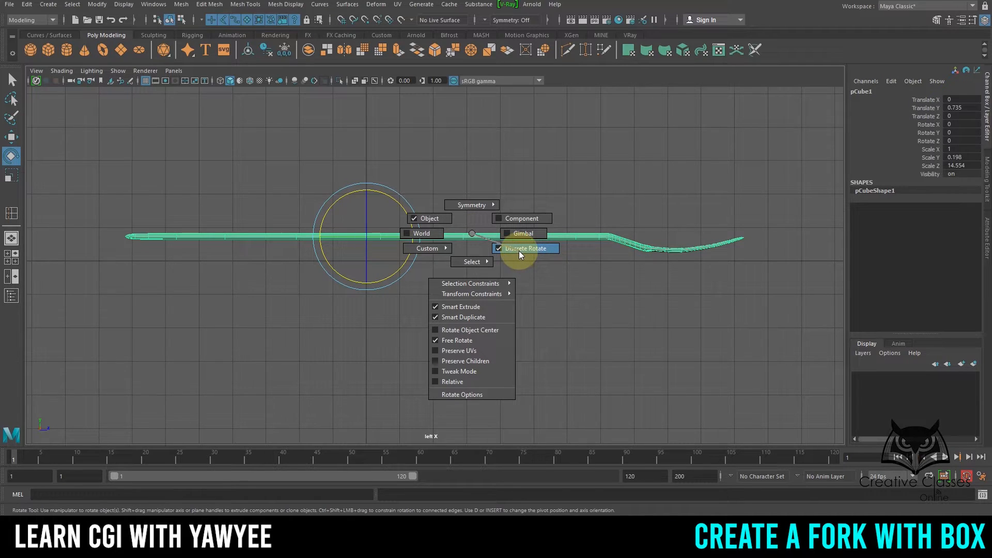
{"action": "left_click_drag", "start_coordinate": [521, 255], "coordinate": [521, 253]}
Tilt the fork to about -1.668 degrees on X and lower it to about 0.287 on Y to rest on the grid.
{"action": "mouse_move", "coordinate": [406, 211]}
{"action": "left_mouse_down"}
{"action": "mouse_move", "coordinate": [367, 211]}
{"action": "mouse_move", "coordinate": [360, 226]}
{"action": "mouse_move", "coordinate": [394, 217]}
{"action": "left_mouse_up"}
{"action": "key", "text": "w"}
{"action": "key", "text": "e"}
{"action": "key", "text": "w"}
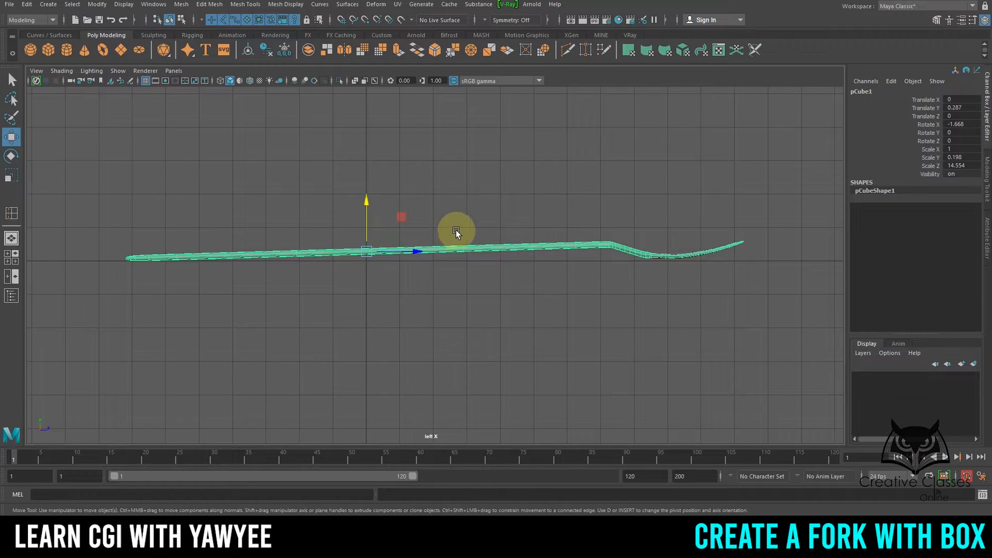
Try a tilt of about -1.355 degrees and a height of about 0.247, then undo both changes.
{"action": "right_click_drag", "start_coordinate": [456, 233], "coordinate": [618, 247], "text": "alt"}
{"action": "middle_click_drag", "start_coordinate": [618, 247], "coordinate": [627, 244], "text": "alt"}
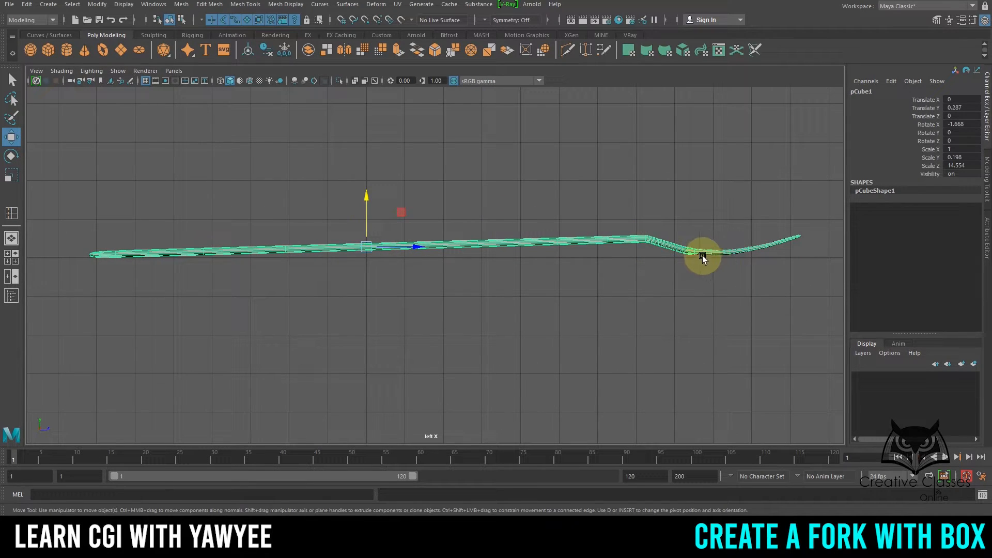
{"action": "key", "text": "e"}
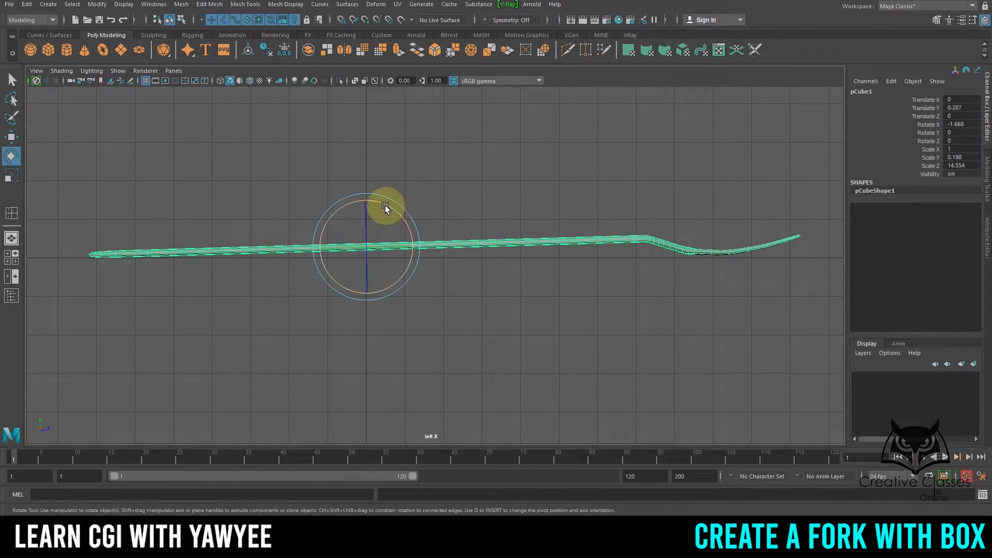
{"action": "left_click_drag", "start_coordinate": [385, 206], "coordinate": [363, 206]}
{"action": "key", "text": "w"}
{"action": "key", "text": "ctrl+z"}
{"action": "key", "text": "ctrl+z"}
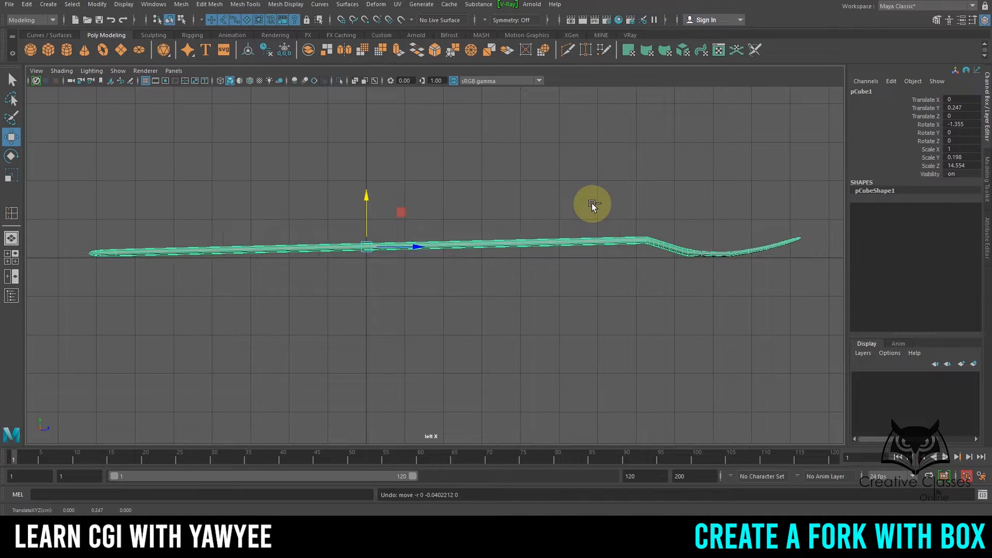
{"action": "scroll", "coordinate": [610, 210], "scroll_direction": "down", "scroll_amount": 1}
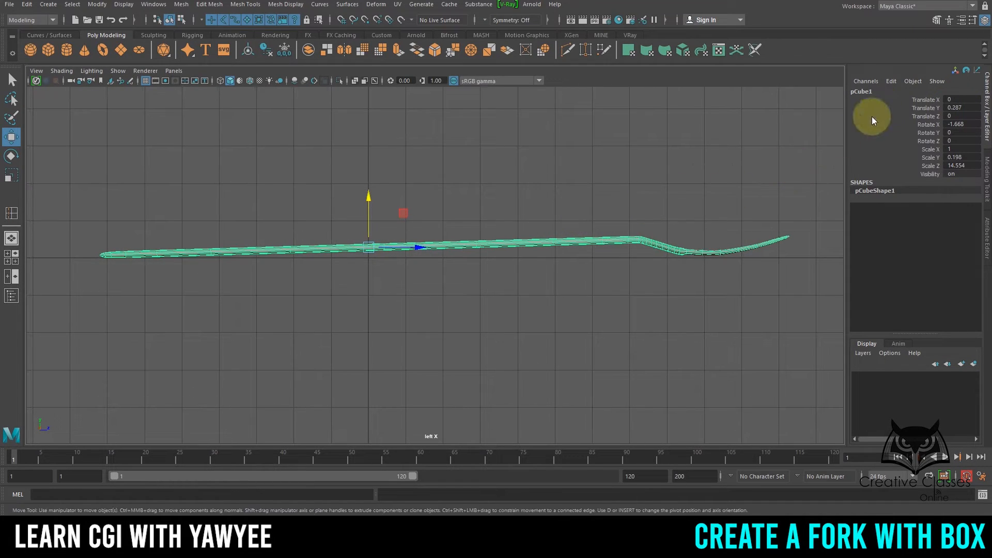
Try a small adjustment of the fork's tilt through its Rotate X channel, then undo it.
{"action": "left_click", "coordinate": [928, 125]}
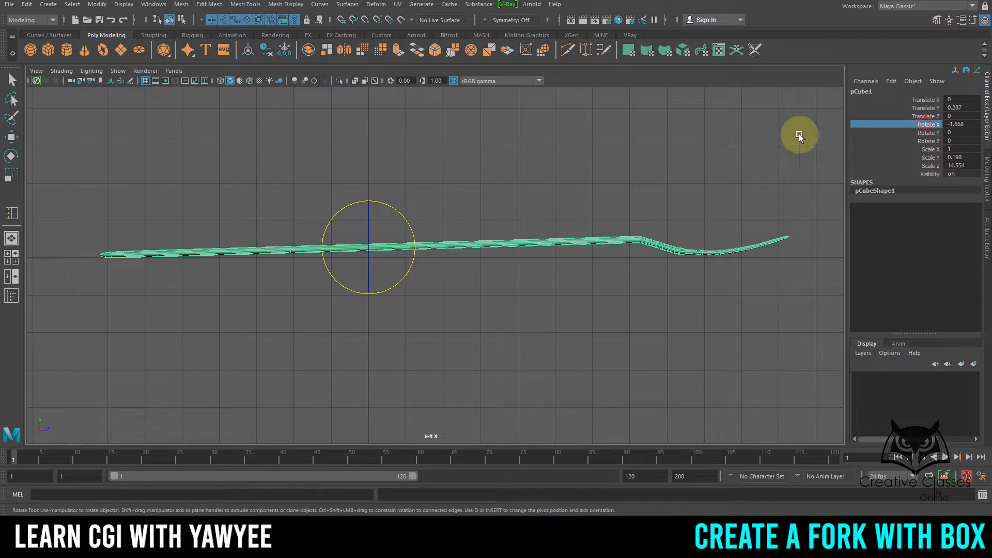
{"action": "scroll", "coordinate": [636, 137], "scroll_direction": "up", "scroll_amount": 1}
{"action": "middle_click_drag", "start_coordinate": [637, 137], "coordinate": [636, 137]}
{"action": "key", "text": "ctrl+z"}
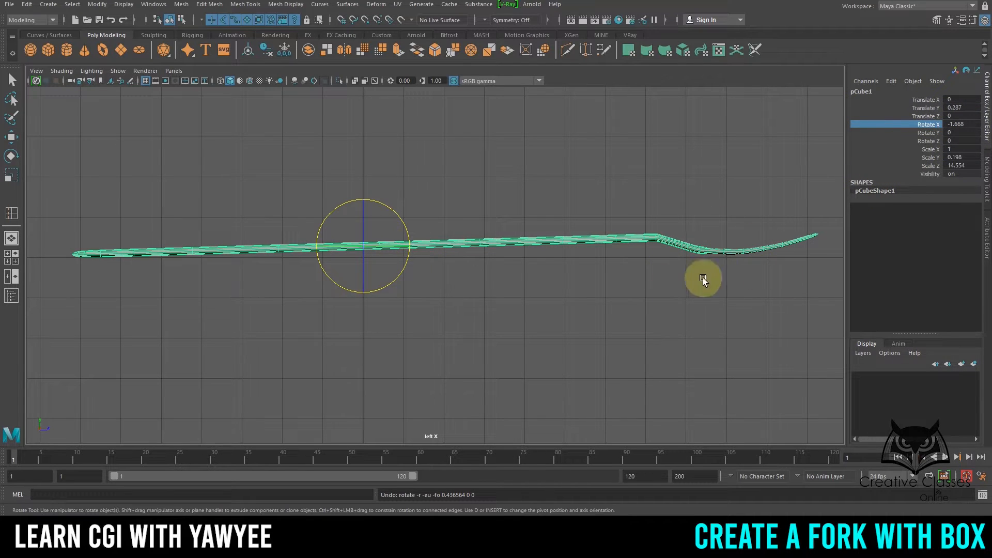
Create a lattice deformer around the fork and set its T Divisions to 2.
{"action": "key", "text": "w"}
{"action": "right_click_drag", "start_coordinate": [454, 217], "coordinate": [348, 199], "text": "alt"}
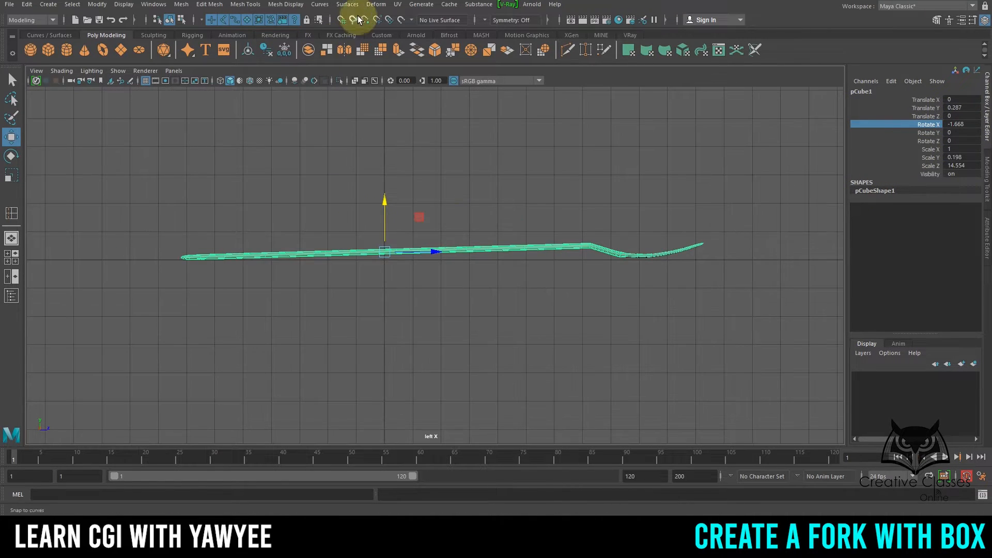
{"action": "left_click", "coordinate": [374, 4]}
{"action": "left_click", "coordinate": [395, 91]}
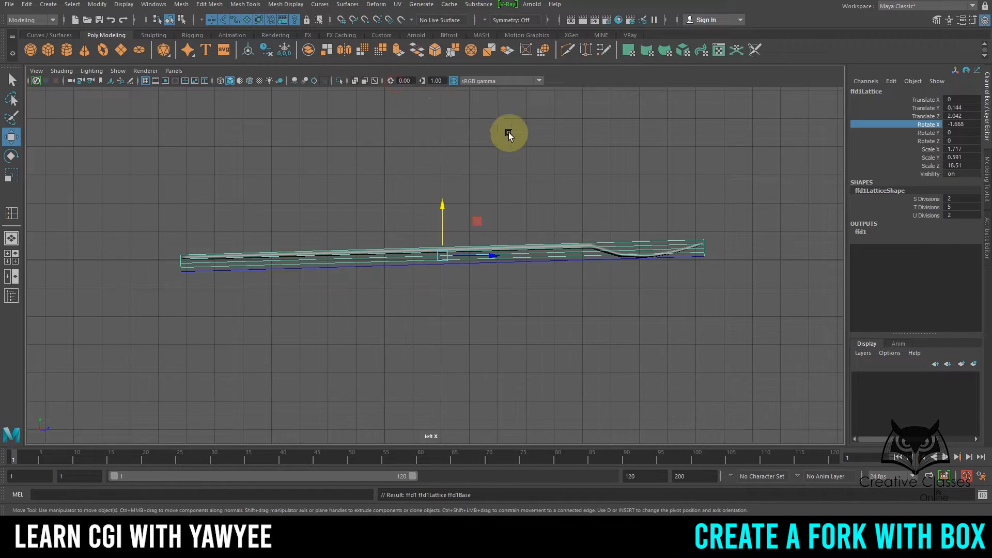
{"action": "left_click", "coordinate": [926, 206]}
{"action": "middle_click_drag", "start_coordinate": [776, 209], "coordinate": [627, 195]}
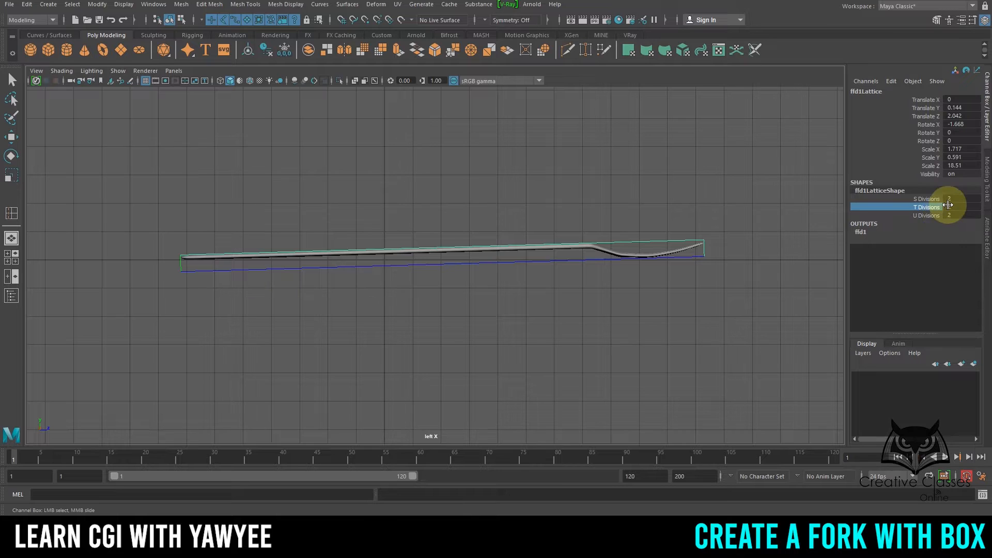
Select the lattice points at the head end and lower them slightly toward the grid line.
{"action": "right_click_drag", "start_coordinate": [635, 242], "coordinate": [635, 217]}
{"action": "key", "text": "w"}
{"action": "left_click_drag", "start_coordinate": [693, 199], "coordinate": [755, 281]}
{"action": "middle_click_drag", "start_coordinate": [756, 283], "coordinate": [739, 284], "text": "alt"}
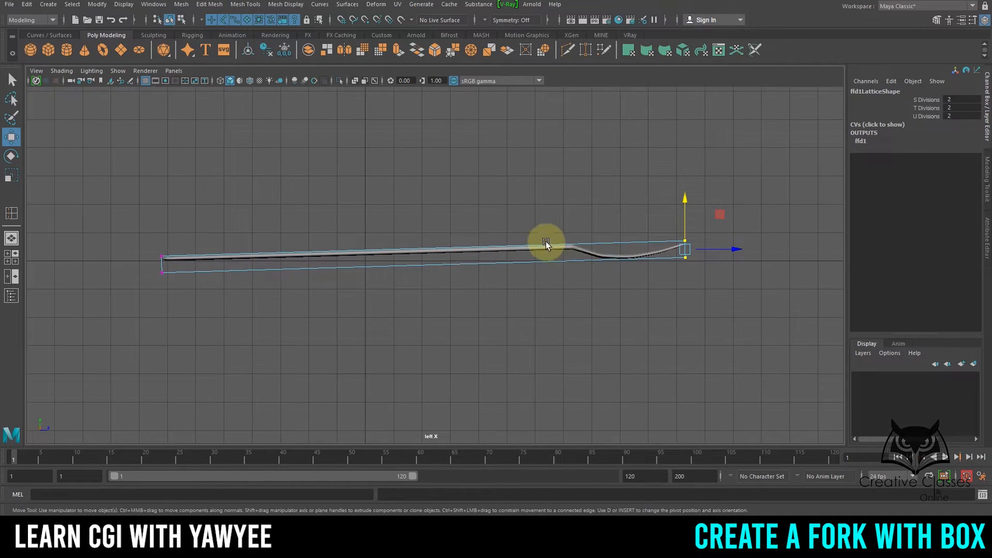
{"action": "right_click_drag", "start_coordinate": [547, 244], "coordinate": [823, 295], "text": "alt"}
{"action": "middle_click_drag", "start_coordinate": [824, 294], "coordinate": [328, 288], "text": "alt"}
{"action": "right_click_drag", "start_coordinate": [327, 288], "coordinate": [613, 272], "text": "alt"}
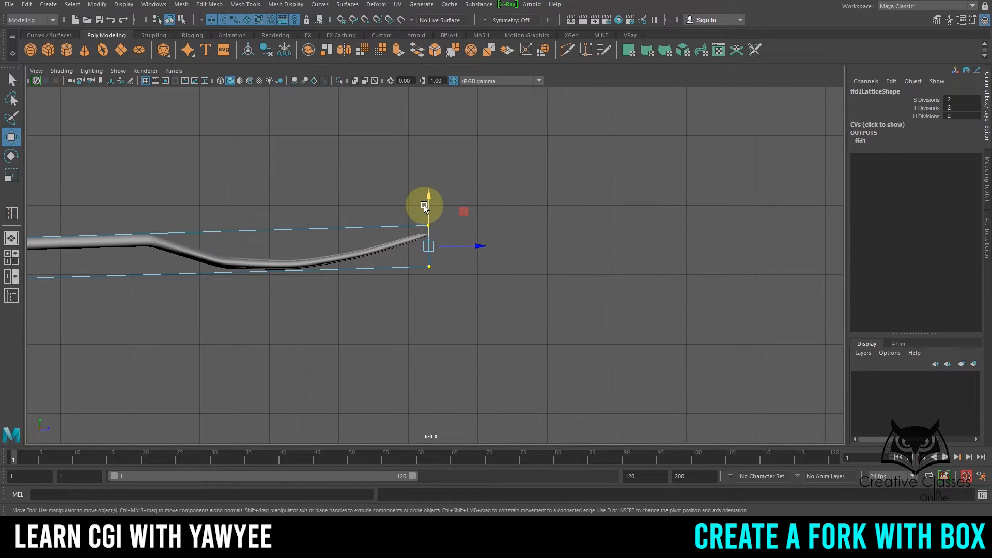
{"action": "left_click_drag", "start_coordinate": [424, 207], "coordinate": [417, 212]}
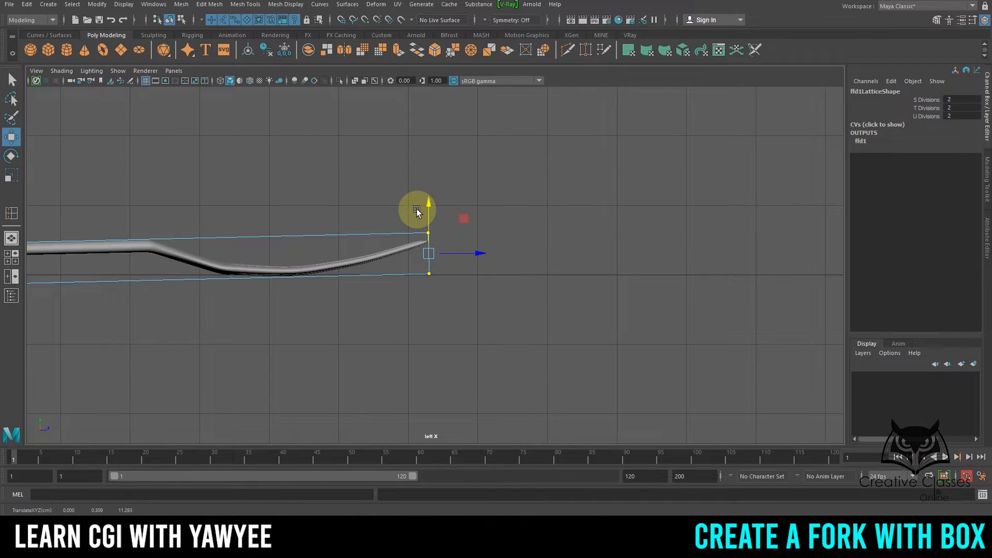
Select the lattice points at the handle end and nudge their height slightly against the grid line.
{"action": "right_click_drag", "start_coordinate": [594, 227], "coordinate": [226, 241], "text": "alt"}
{"action": "middle_click_drag", "start_coordinate": [230, 251], "coordinate": [714, 281], "text": "alt"}
{"action": "right_click_drag", "start_coordinate": [207, 243], "coordinate": [569, 337], "text": "alt"}
{"action": "left_click_drag", "start_coordinate": [236, 303], "coordinate": [383, 397]}
{"action": "left_click_drag", "start_coordinate": [354, 320], "coordinate": [353, 321]}
{"action": "scroll", "coordinate": [704, 293], "scroll_direction": "down", "scroll_amount": 5}
{"action": "middle_click_drag", "start_coordinate": [705, 293], "coordinate": [458, 277], "text": "alt"}
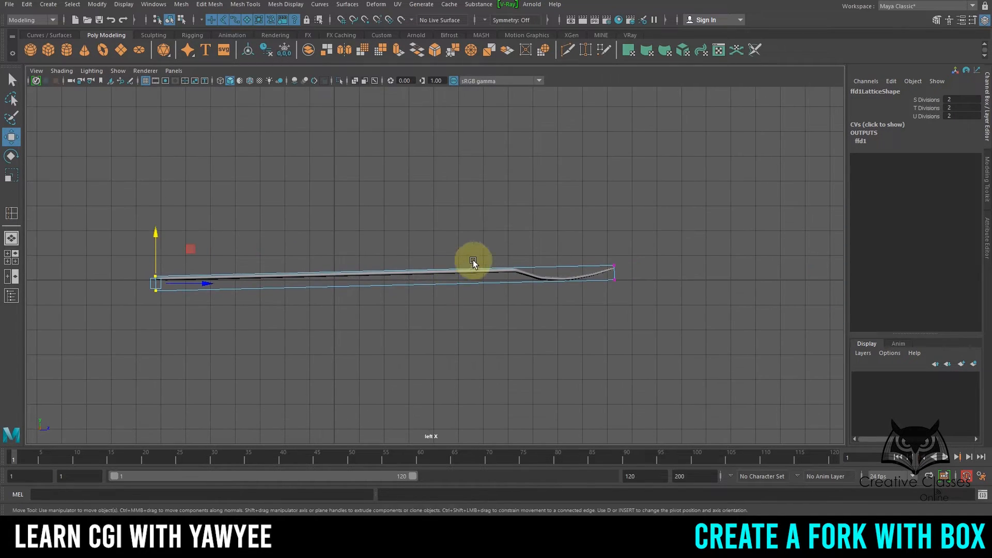
{"action": "scroll", "coordinate": [474, 263], "scroll_direction": "up", "scroll_amount": 1}
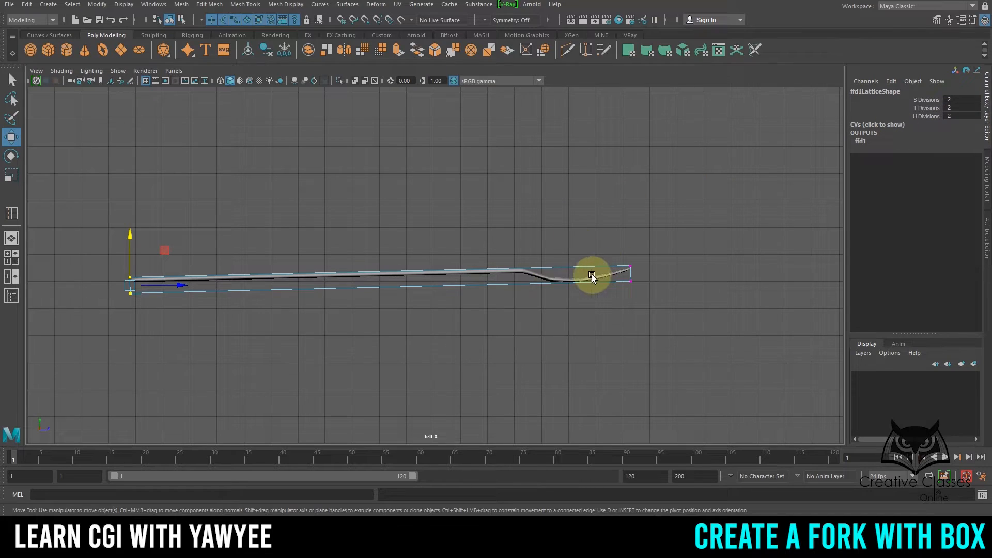
Select the fork mesh and delete its history to bake in the lattice deformation.
{"action": "left_click", "coordinate": [526, 273]}
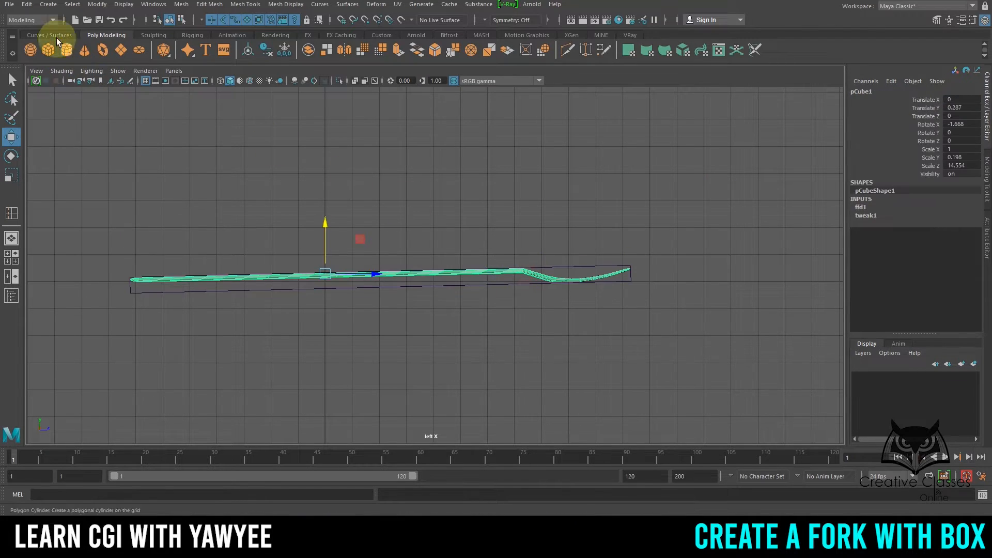
{"action": "left_click", "coordinate": [26, 4]}
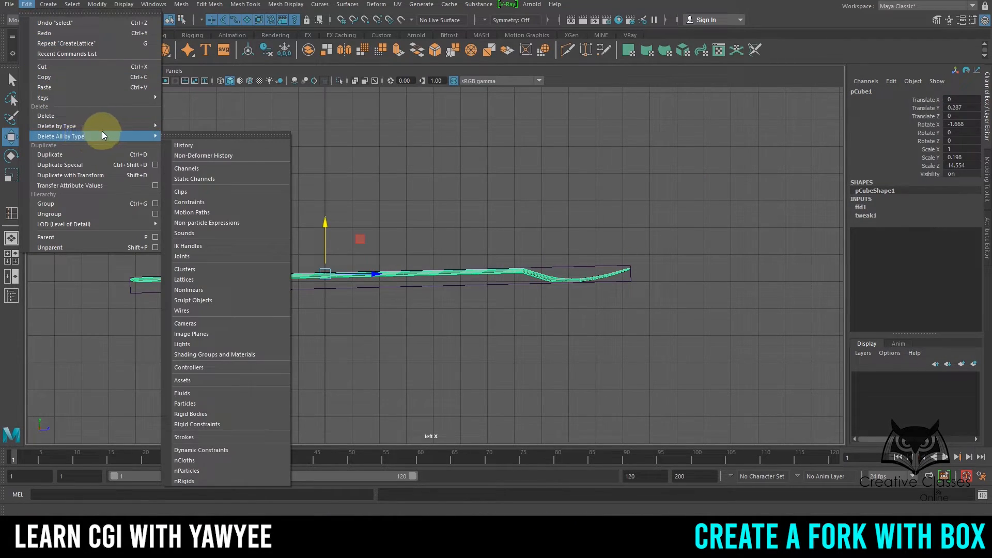
{"action": "mouse_move", "coordinate": [150, 126]}
{"action": "left_click", "coordinate": [176, 135]}
{"action": "right_click_drag", "start_coordinate": [382, 181], "coordinate": [441, 194], "text": "alt"}
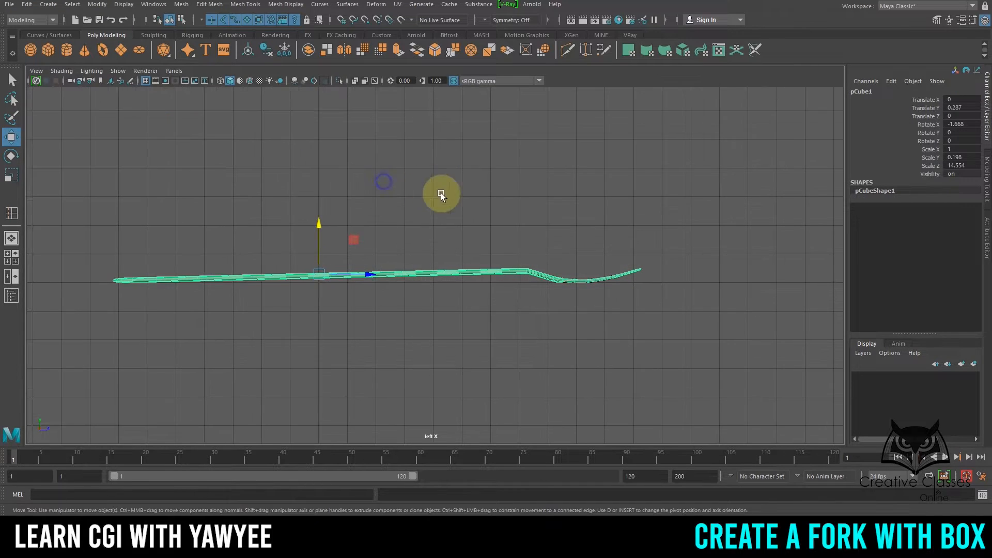
{"action": "middle_click_drag", "start_coordinate": [543, 233], "coordinate": [501, 232], "text": "alt"}
{"action": "right_click_drag", "start_coordinate": [402, 194], "coordinate": [290, 255], "text": "alt"}
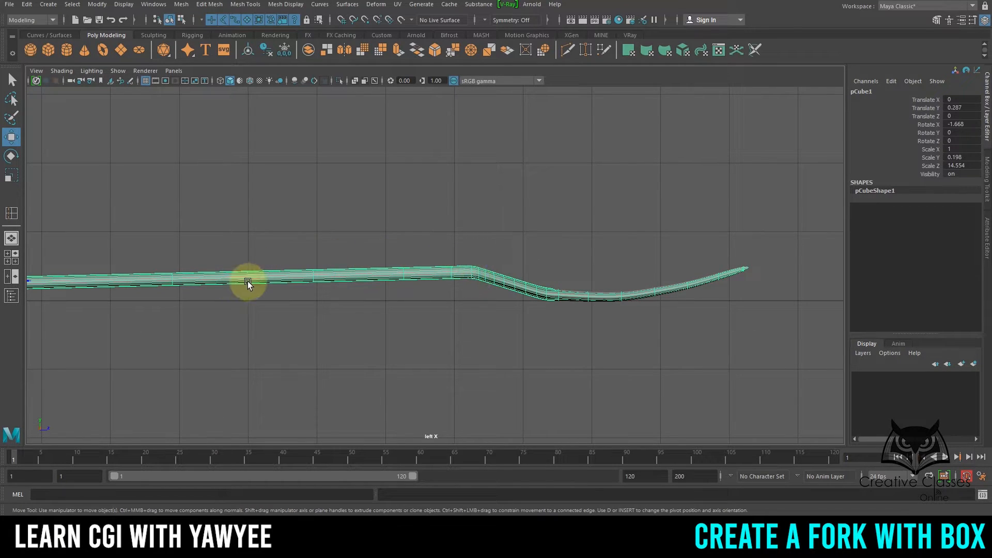
{"action": "right_click_drag", "start_coordinate": [435, 277], "coordinate": [437, 218]}
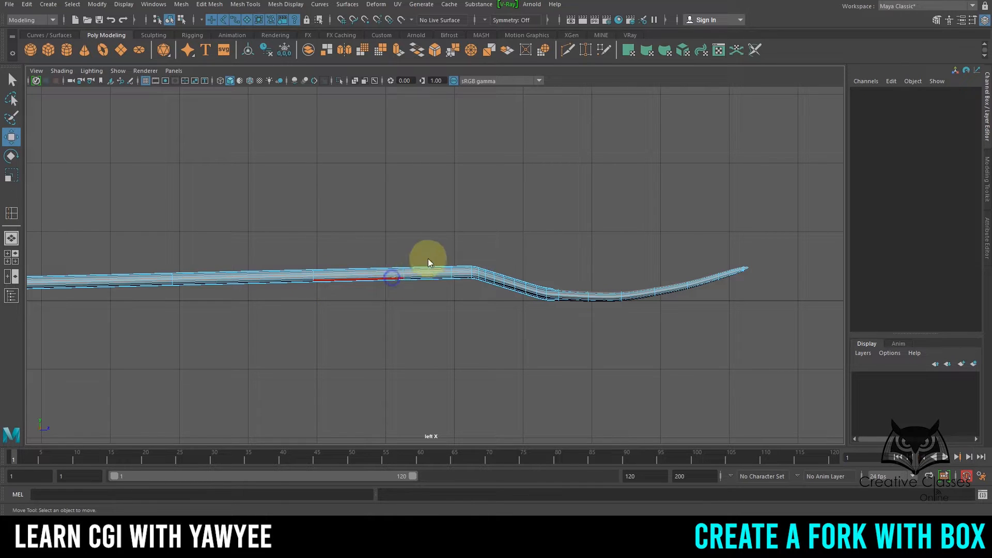
{"action": "right_click_drag", "start_coordinate": [428, 258], "coordinate": [450, 231]}
{"action": "left_click", "coordinate": [374, 257]}
{"action": "left_click", "coordinate": [401, 269]}
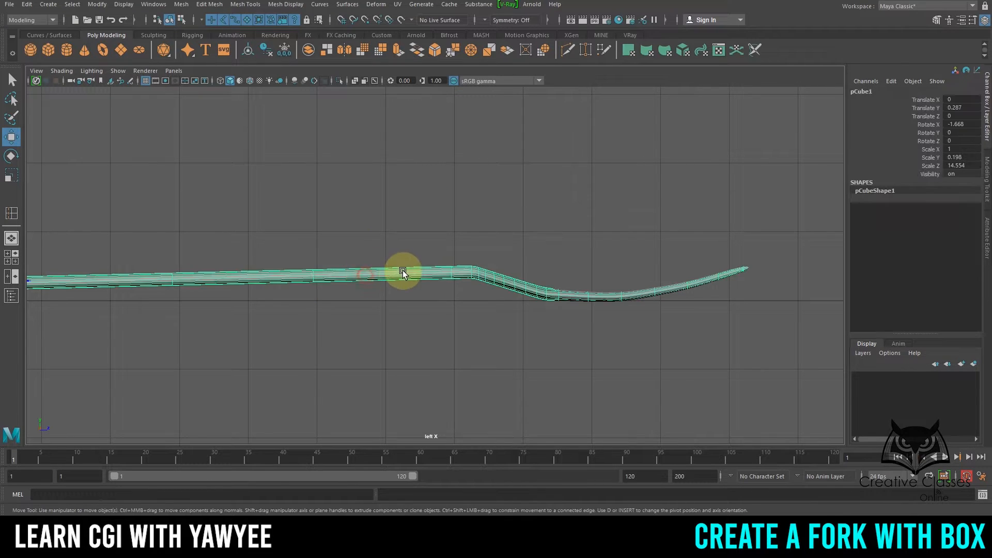
{"action": "middle_click_drag", "start_coordinate": [664, 319], "coordinate": [598, 312], "text": "alt"}
{"action": "right_click_drag", "start_coordinate": [487, 259], "coordinate": [472, 305], "text": "alt"}
{"action": "middle_click_drag", "start_coordinate": [413, 257], "coordinate": [527, 262], "text": "alt"}
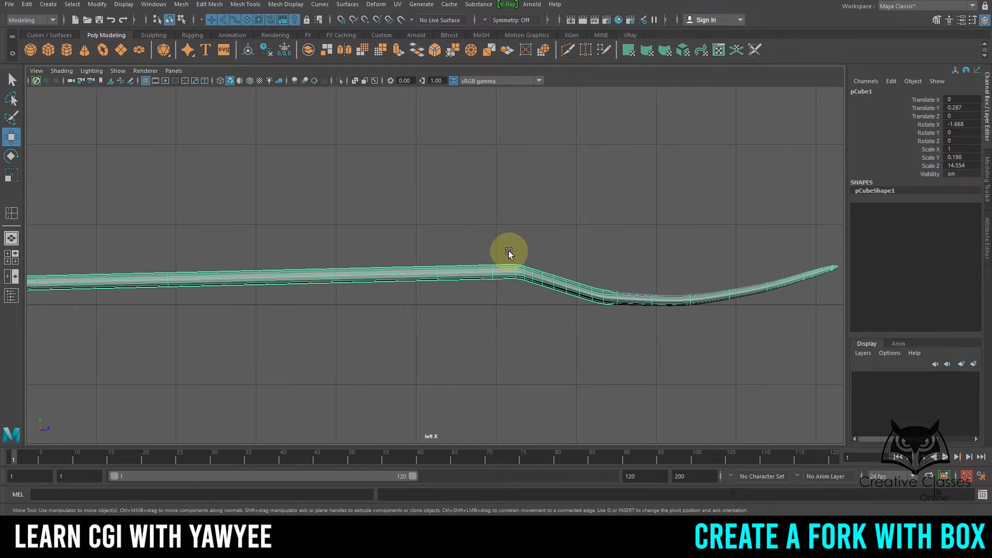
Turn off the fork's smooth preview and set the Insert Edge Loop Tool to maintain relative distance from edge.
{"action": "left_click", "coordinate": [243, 4]}
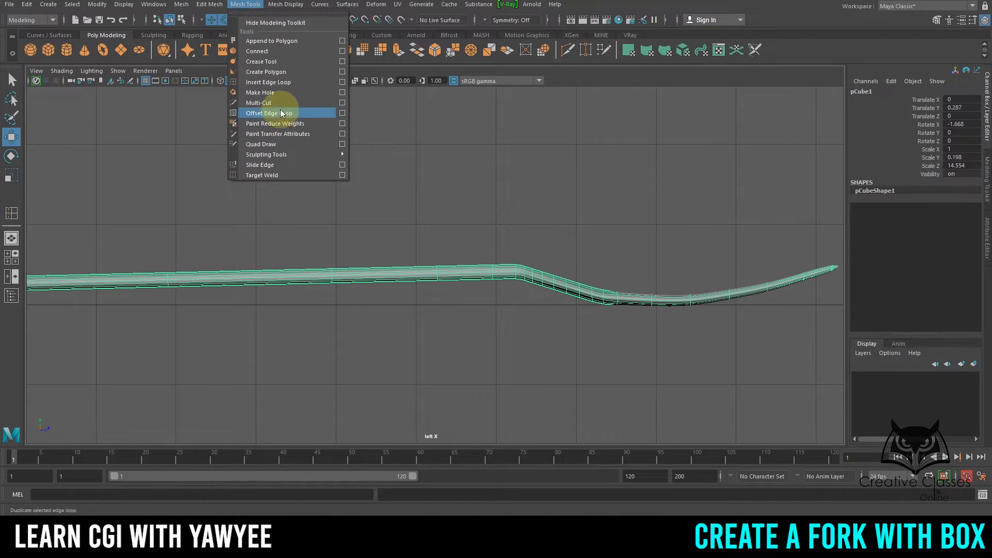
{"action": "left_click", "coordinate": [281, 79]}
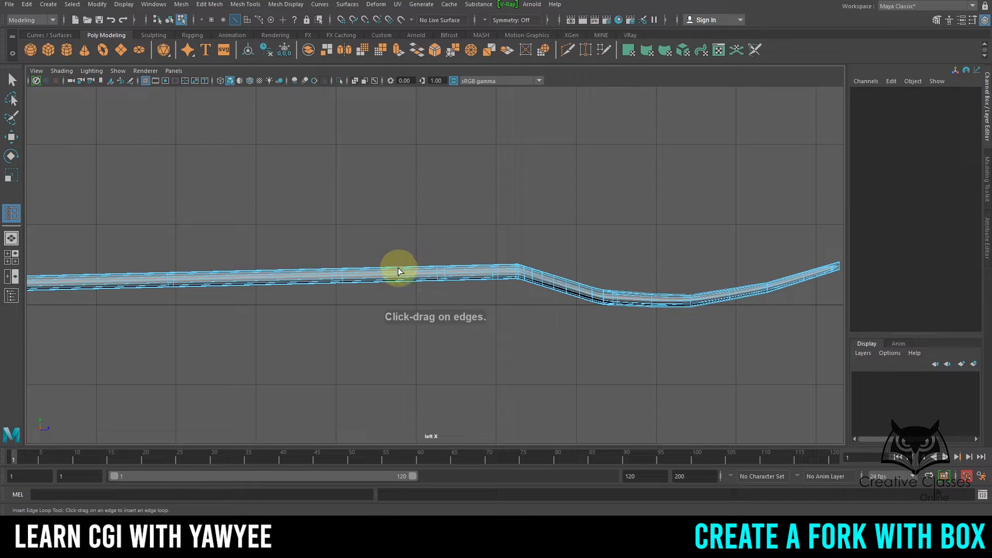
{"action": "key", "text": "1"}
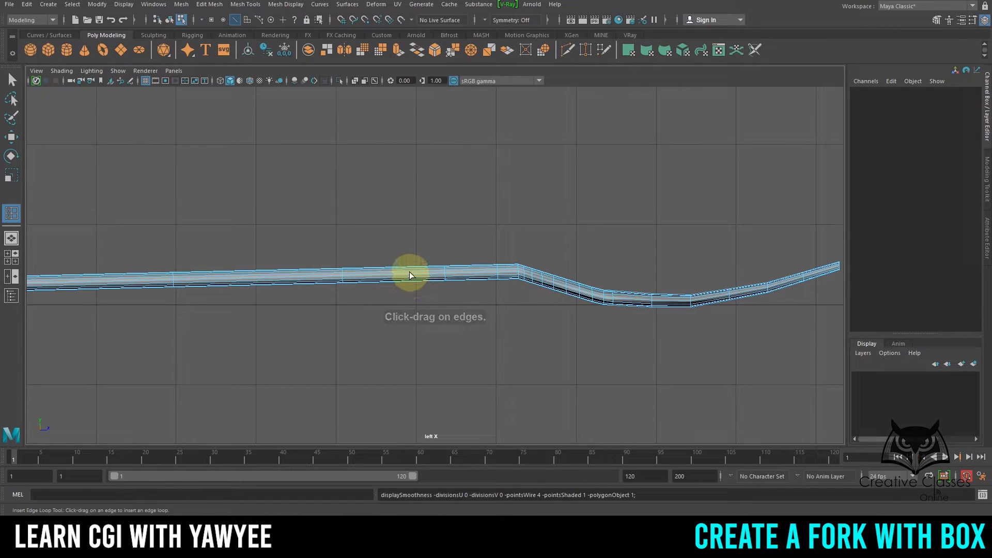
{"action": "left_click", "coordinate": [411, 275]}
{"action": "key", "text": "ctrl+z"}
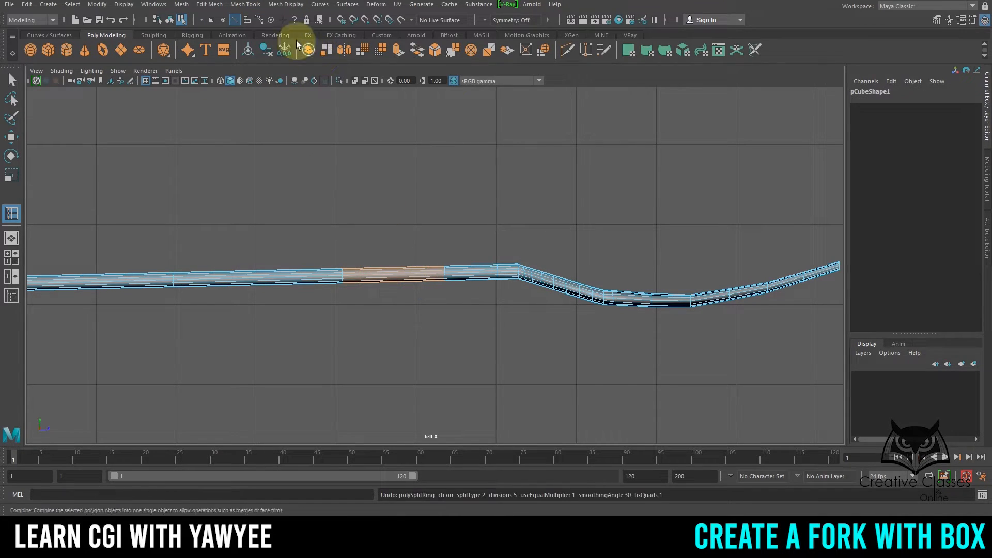
{"action": "left_click", "coordinate": [246, 5]}
{"action": "left_click", "coordinate": [342, 83]}
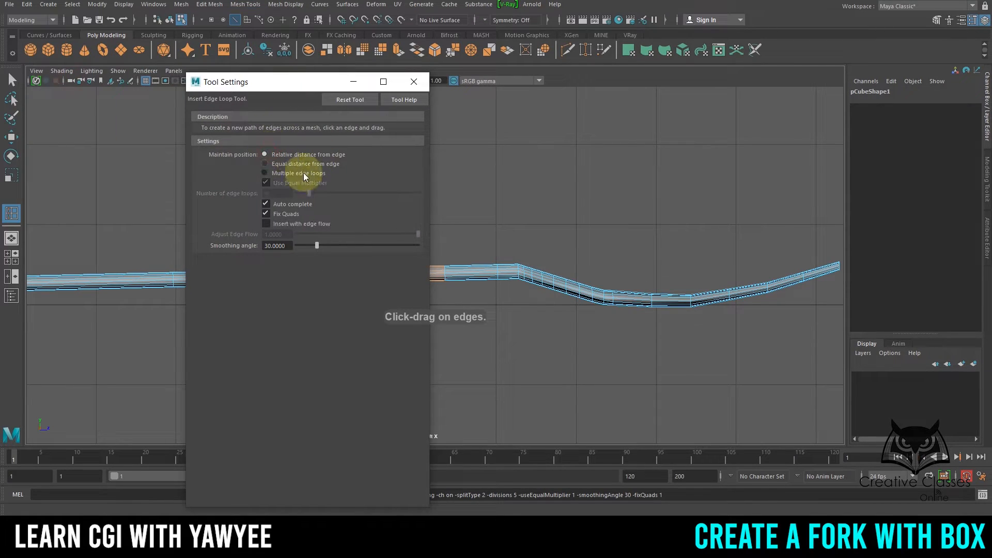
{"action": "left_click", "coordinate": [414, 82]}
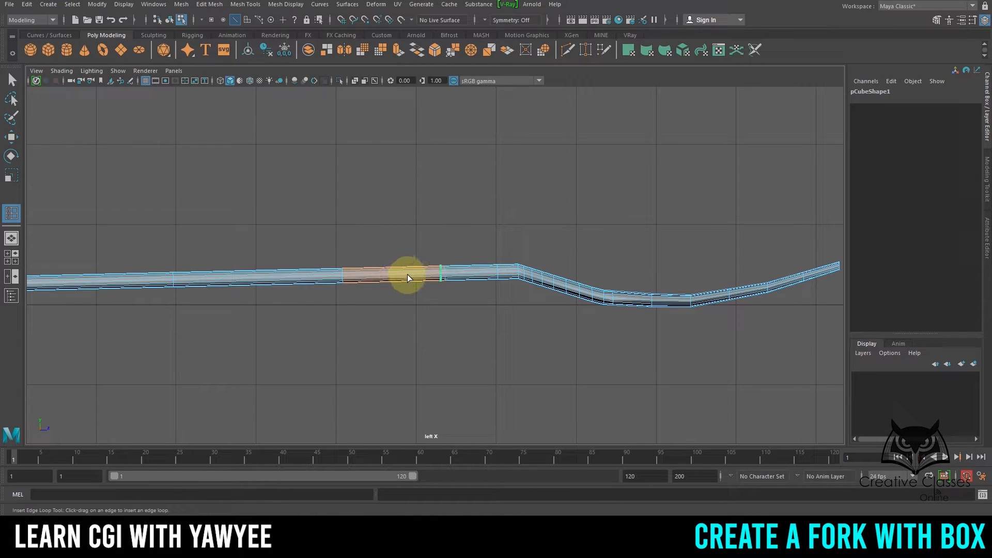
Insert an edge loop midway across the long handle segment near the neck, working in the perspective view.
{"action": "left_click_drag", "start_coordinate": [407, 278], "coordinate": [441, 208]}
{"action": "key", "text": "ctrl+z"}
{"action": "key", "text": "space"}
{"action": "left_click_drag", "start_coordinate": [420, 292], "coordinate": [450, 322], "text": "alt"}
{"action": "right_click_drag", "start_coordinate": [418, 284], "coordinate": [556, 313], "text": "alt"}
{"action": "right_click_drag", "start_coordinate": [396, 220], "coordinate": [444, 253], "text": "alt"}
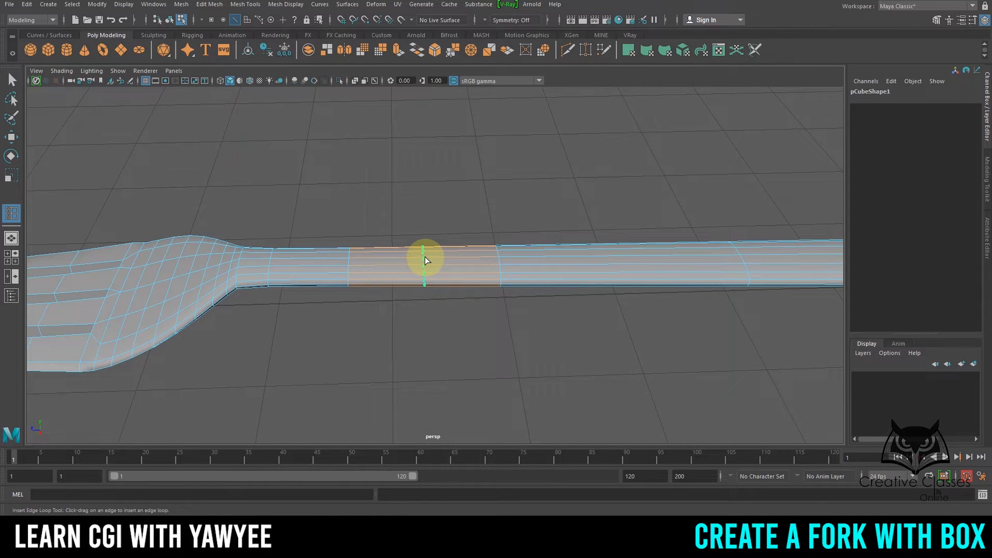
{"action": "left_click", "coordinate": [425, 259]}
Insert a second edge loop in the handle segment closer to the fork's neck bend.
{"action": "left_click_drag", "start_coordinate": [469, 299], "coordinate": [354, 253], "text": "alt"}
{"action": "right_click_drag", "start_coordinate": [354, 253], "coordinate": [381, 290], "text": "alt"}
{"action": "left_click_drag", "start_coordinate": [381, 290], "coordinate": [349, 261], "text": "alt"}
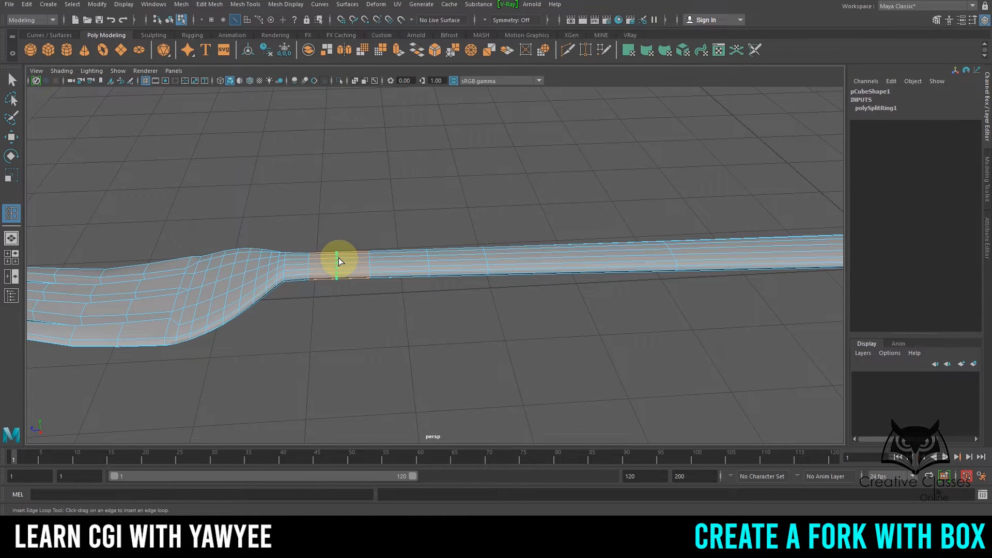
{"action": "left_click", "coordinate": [340, 261]}
{"action": "left_click_drag", "start_coordinate": [516, 287], "coordinate": [445, 299], "text": "alt"}
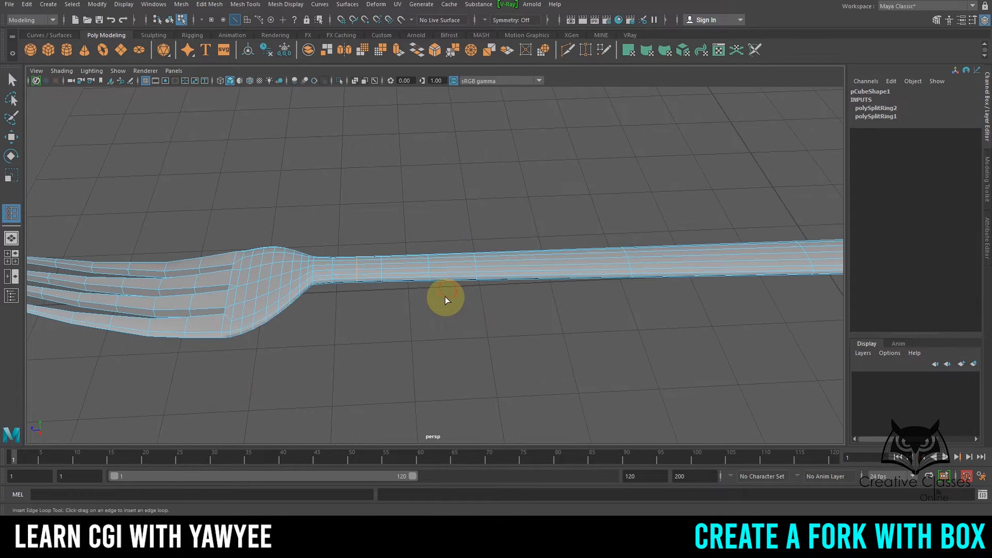
Leave the edge loop tool, reselect the fork and switch it to vertex editing.
{"action": "key", "text": "q"}
{"action": "right_click", "coordinate": [457, 246]}
{"action": "left_click", "coordinate": [509, 231]}
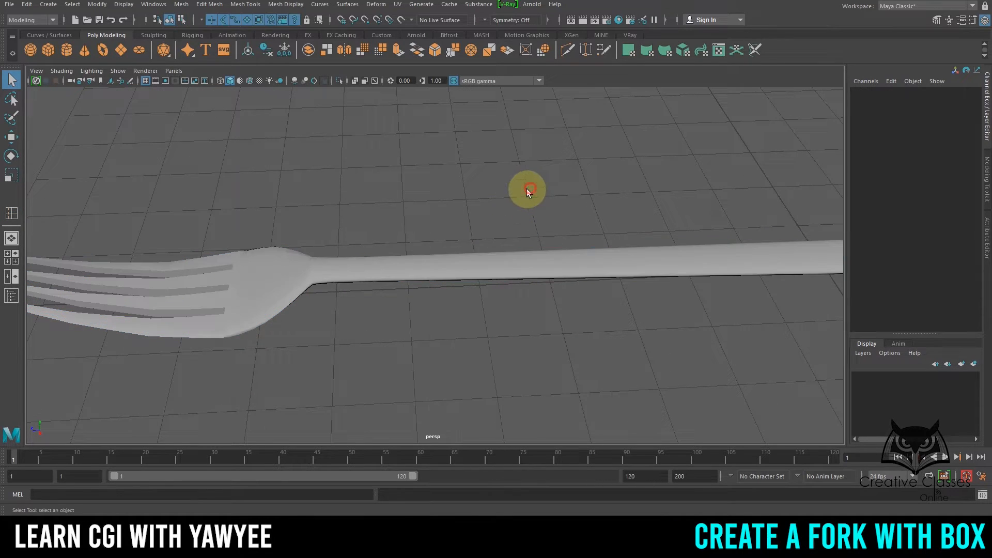
{"action": "left_click", "coordinate": [439, 266]}
{"action": "left_click_drag", "start_coordinate": [439, 266], "coordinate": [407, 249], "text": "alt"}
{"action": "right_click", "coordinate": [407, 249]}
{"action": "left_click", "coordinate": [354, 245]}
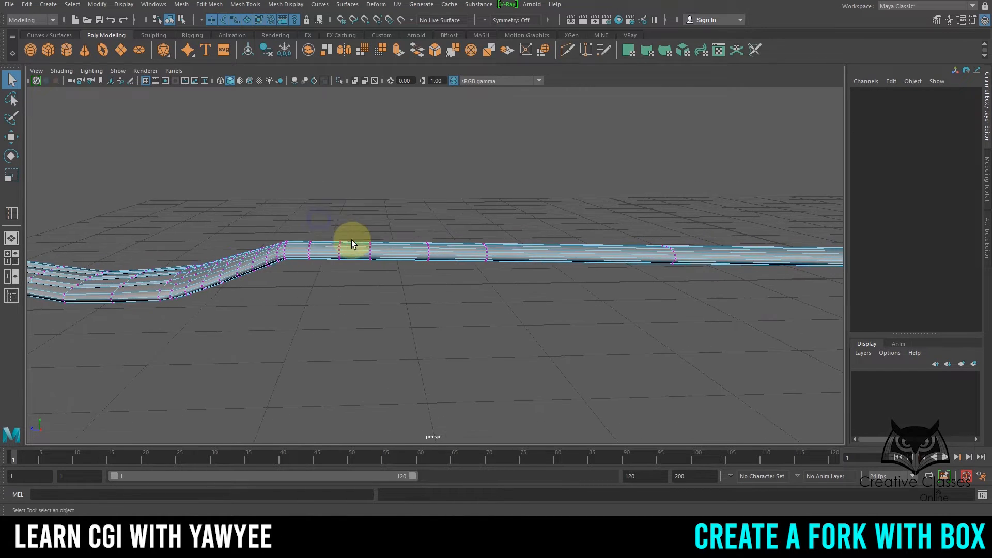
Try raising the successive vertex rows of the handle behind the neck bend to round the transition.
{"action": "left_click_drag", "start_coordinate": [305, 233], "coordinate": [397, 262]}
{"action": "key", "text": "w"}
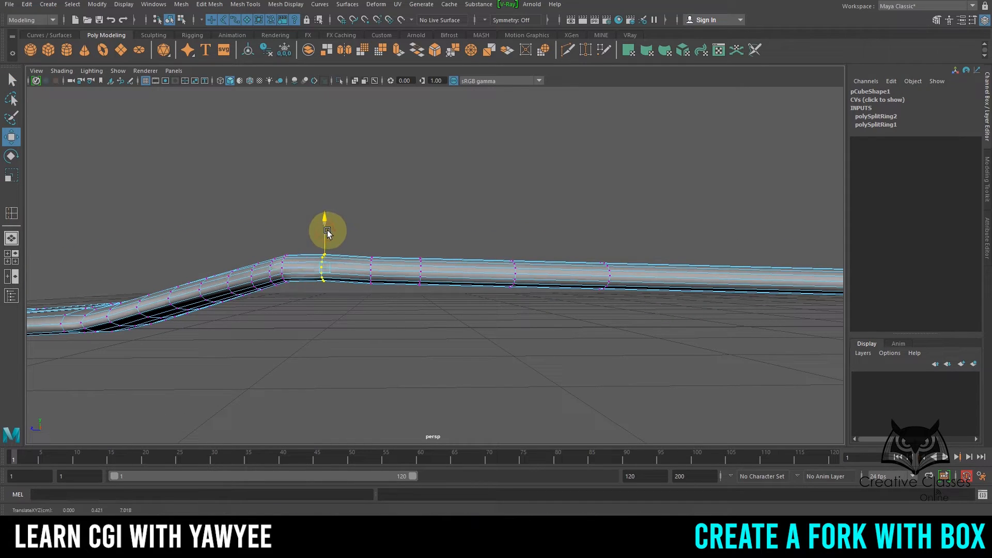
{"action": "left_click_drag", "start_coordinate": [328, 230], "coordinate": [394, 308]}
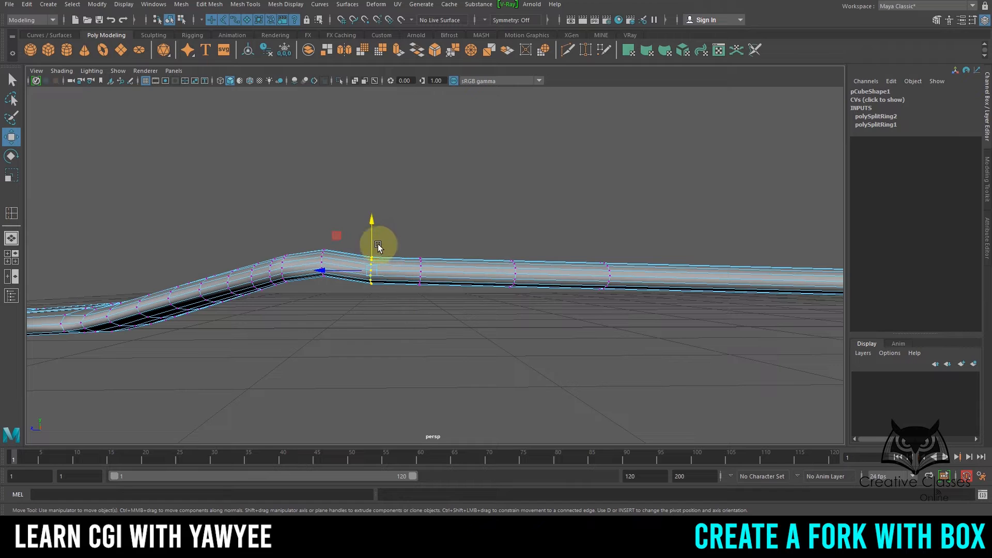
{"action": "left_click_drag", "start_coordinate": [372, 242], "coordinate": [465, 329]}
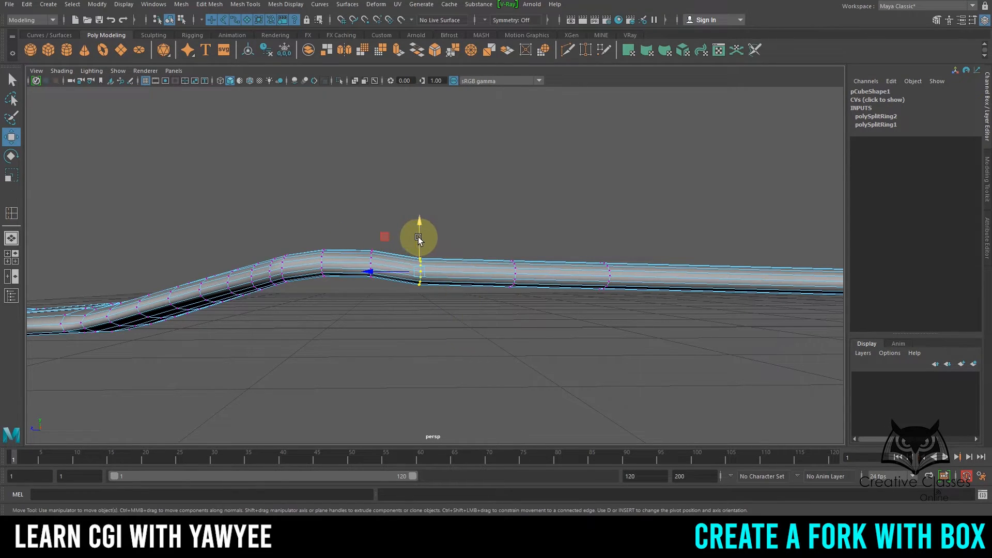
{"action": "left_click_drag", "start_coordinate": [419, 238], "coordinate": [430, 233]}
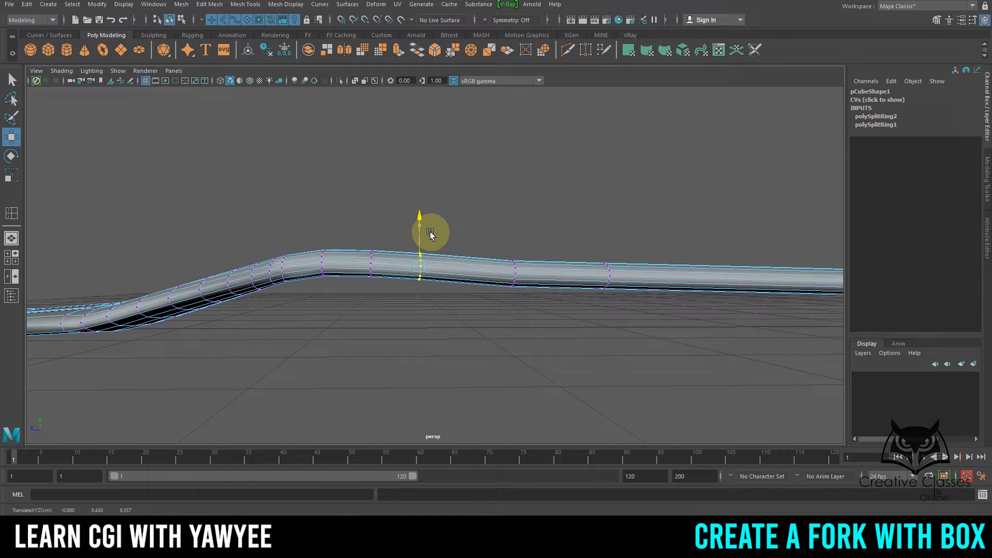
{"action": "left_click_drag", "start_coordinate": [490, 243], "coordinate": [532, 329]}
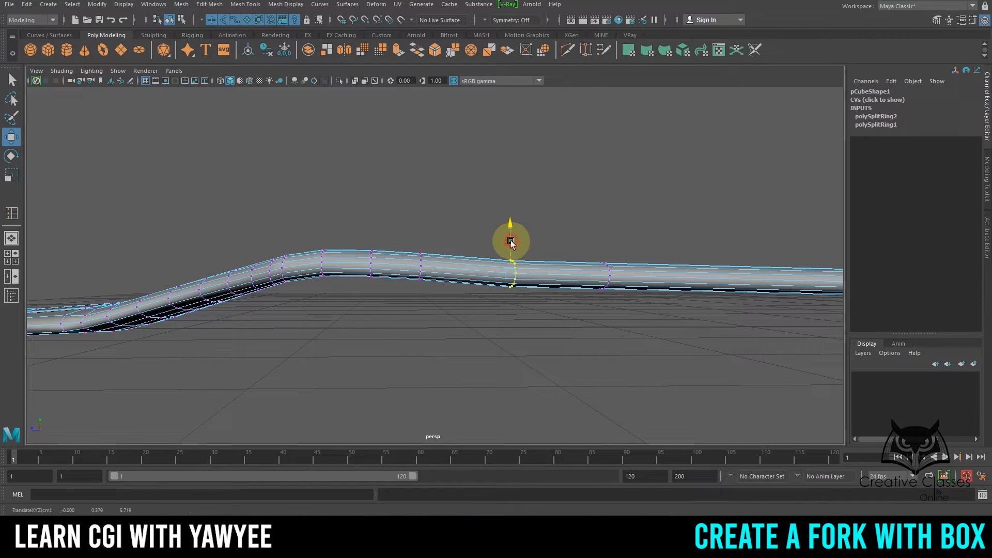
{"action": "left_click_drag", "start_coordinate": [511, 242], "coordinate": [492, 287]}
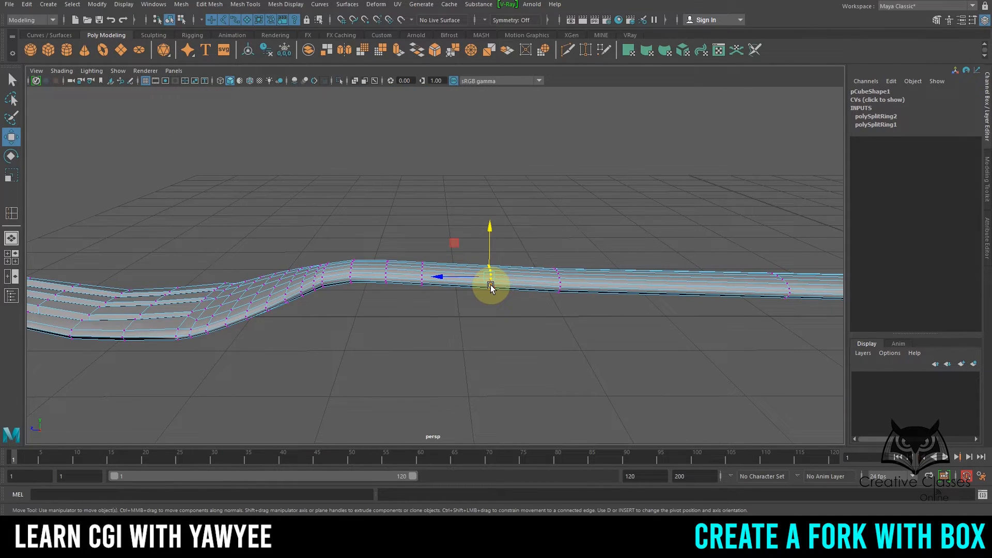
Undo the height changes made to the handle's vertex rows behind the neck bend.
{"action": "key", "text": "ctrl+z"}
{"action": "key", "text": "ctrl+z"}
{"action": "key", "text": "ctrl+z"}
{"action": "key", "text": "ctrl+z"}
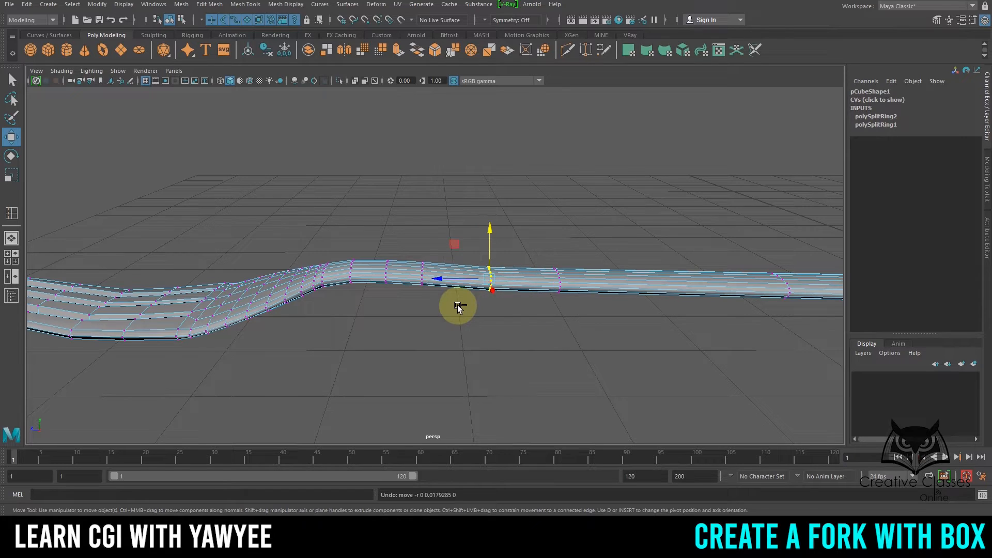
{"action": "key", "text": "ctrl+z"}
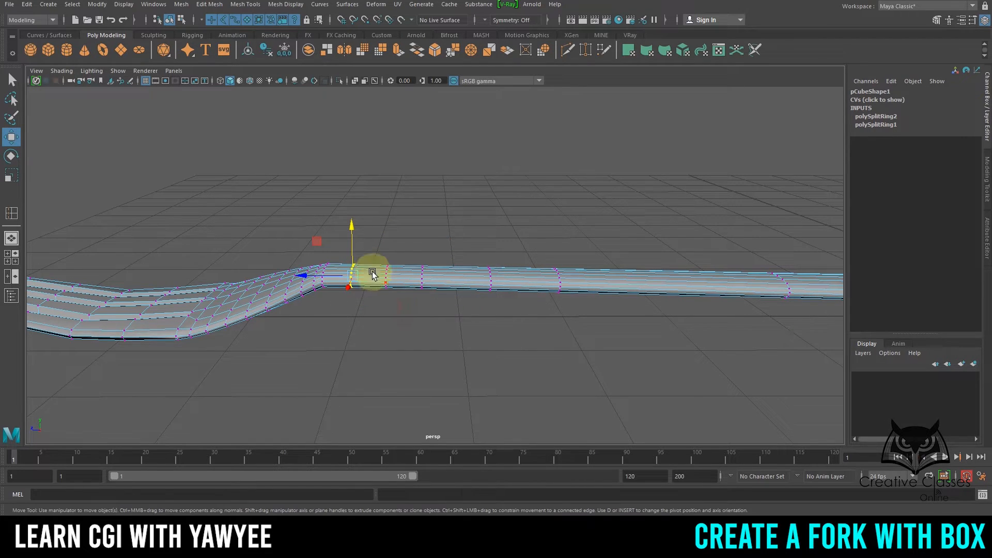
Select the vertex row a short way behind the handle's neck bend and turn on soft selection.
{"action": "left_click_drag", "start_coordinate": [403, 240], "coordinate": [374, 309]}
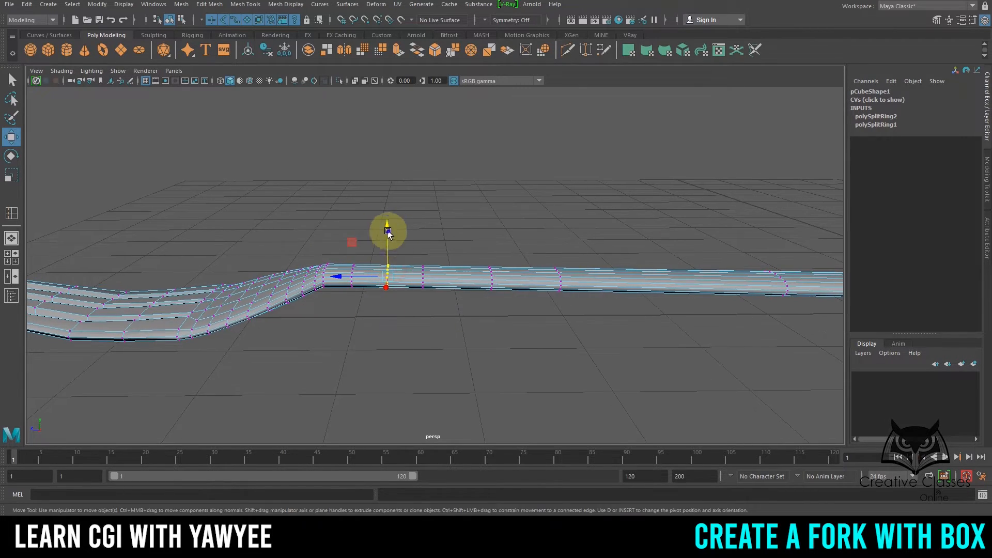
{"action": "left_click_drag", "start_coordinate": [389, 230], "coordinate": [458, 268], "text": "alt"}
{"action": "key", "text": "b"}
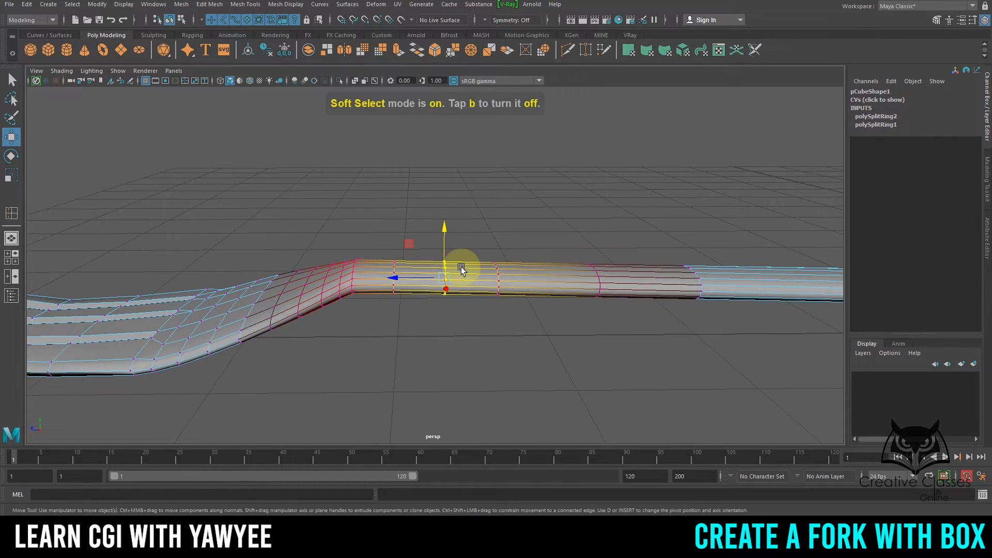
Set the Move Tool's soft selection falloff radius to 0.91 and minimise its settings.
{"action": "double_click", "coordinate": [11, 137]}
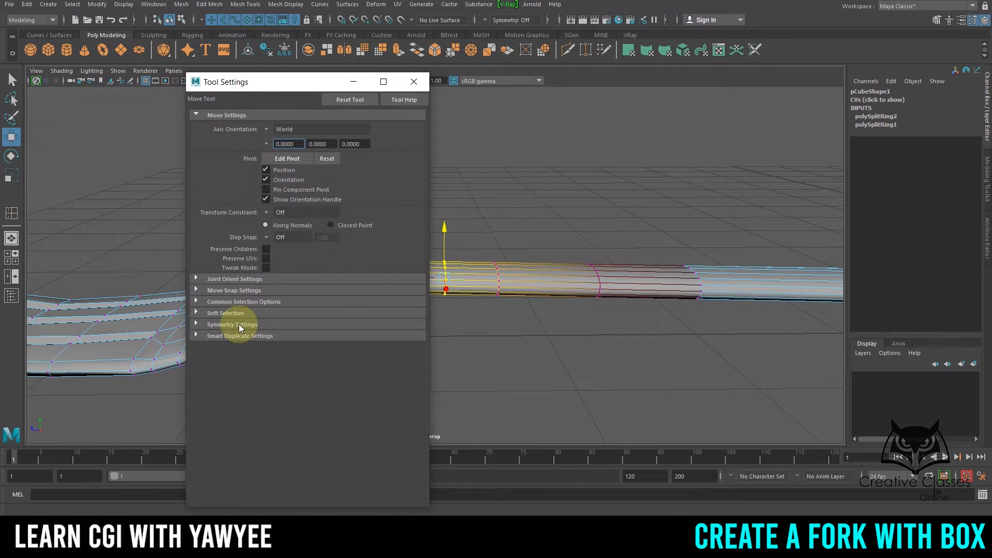
{"action": "left_click", "coordinate": [198, 313]}
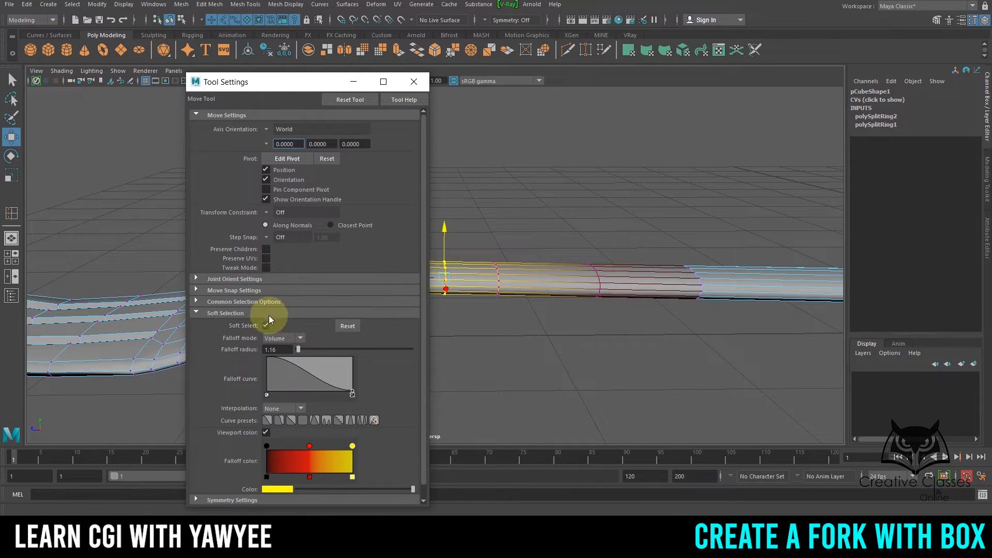
{"action": "left_click", "coordinate": [266, 324]}
{"action": "left_click", "coordinate": [265, 326]}
{"action": "left_click", "coordinate": [266, 326]}
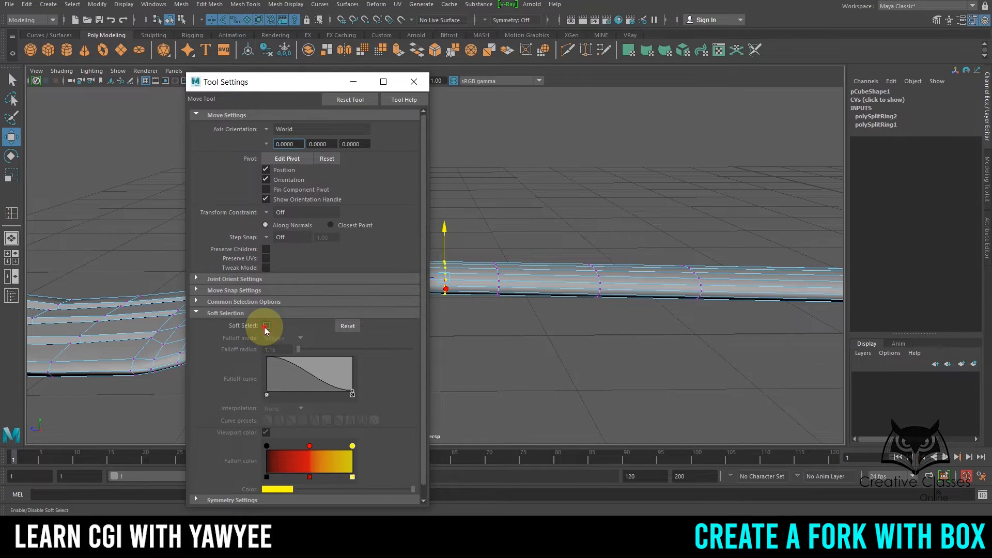
{"action": "left_click", "coordinate": [266, 326]}
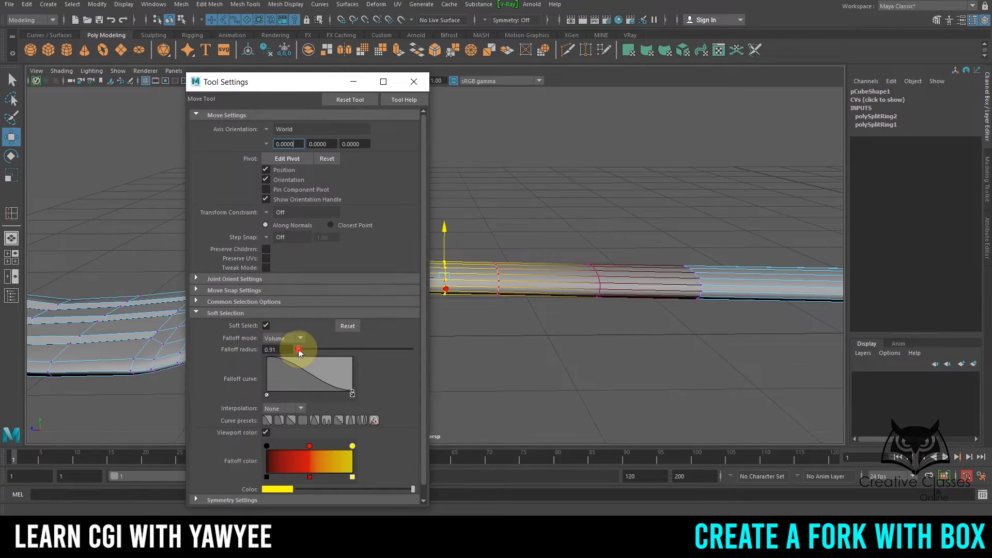
{"action": "mouse_move", "coordinate": [297, 350]}
{"action": "left_mouse_down"}
{"action": "mouse_move", "coordinate": [344, 347]}
{"action": "mouse_move", "coordinate": [298, 350]}
{"action": "left_mouse_up"}
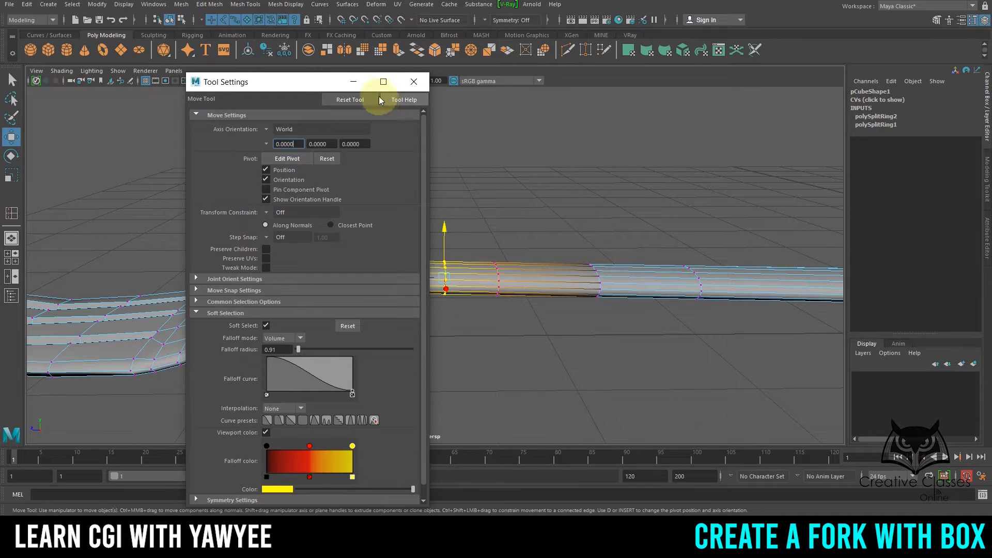
{"action": "left_click", "coordinate": [356, 81]}
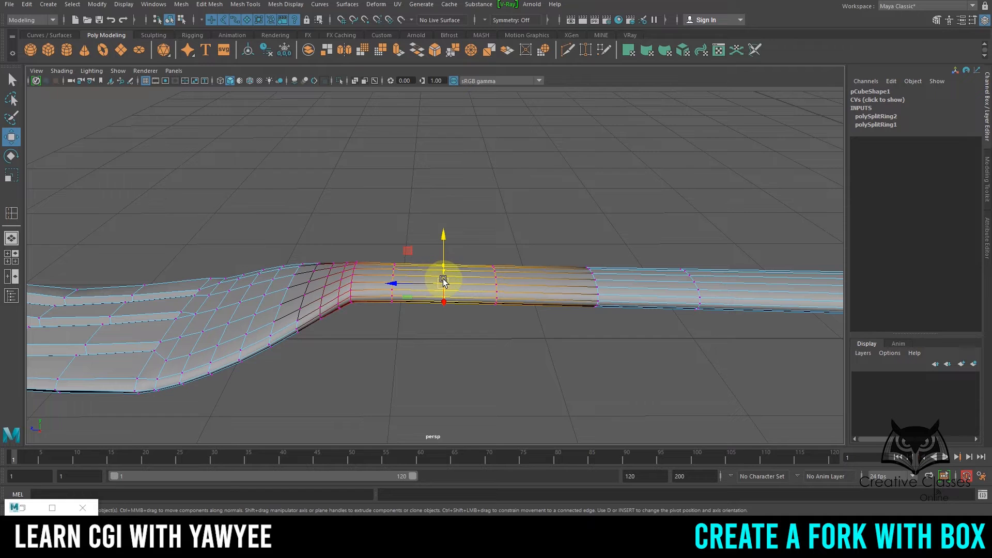
Adjust the soft selection falloff interactively around the handle's vertex row and turn soft selection off.
{"action": "left_click_drag", "start_coordinate": [443, 281], "coordinate": [408, 312]}
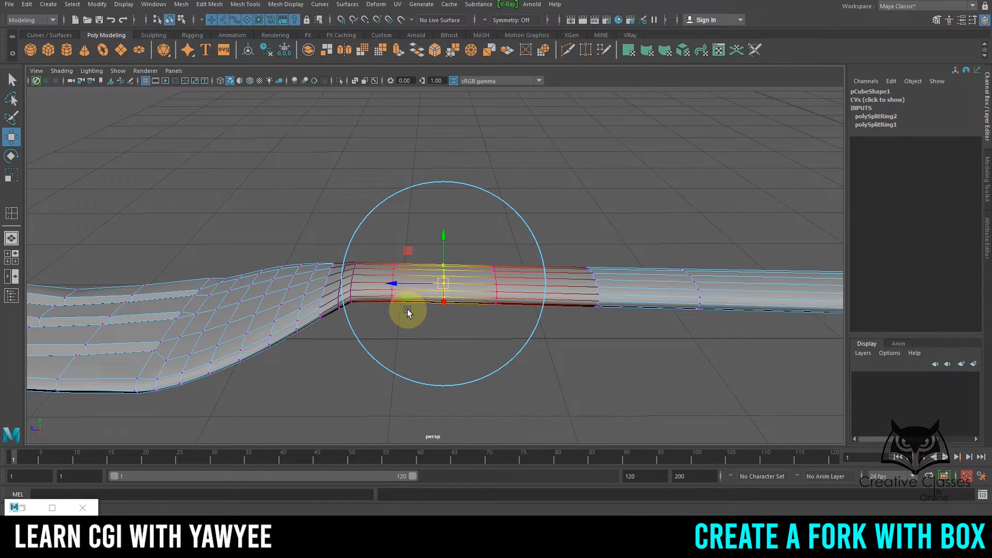
{"action": "left_click_drag", "start_coordinate": [486, 269], "coordinate": [518, 273], "text": "alt"}
{"action": "key", "text": "b"}
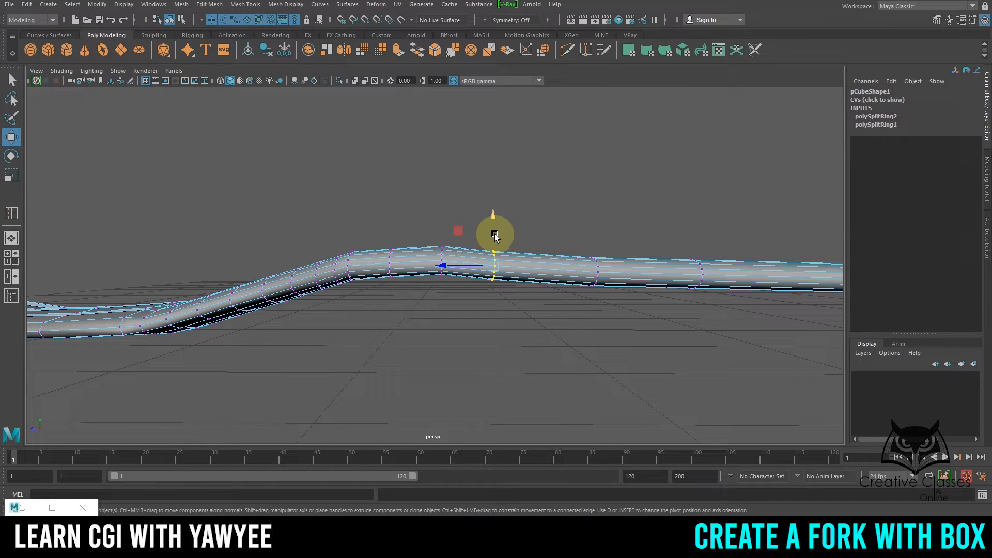
Raise the successive vertex rows farther along the handle slightly to round the hump behind the neck bend.
{"action": "left_click_drag", "start_coordinate": [494, 237], "coordinate": [498, 235]}
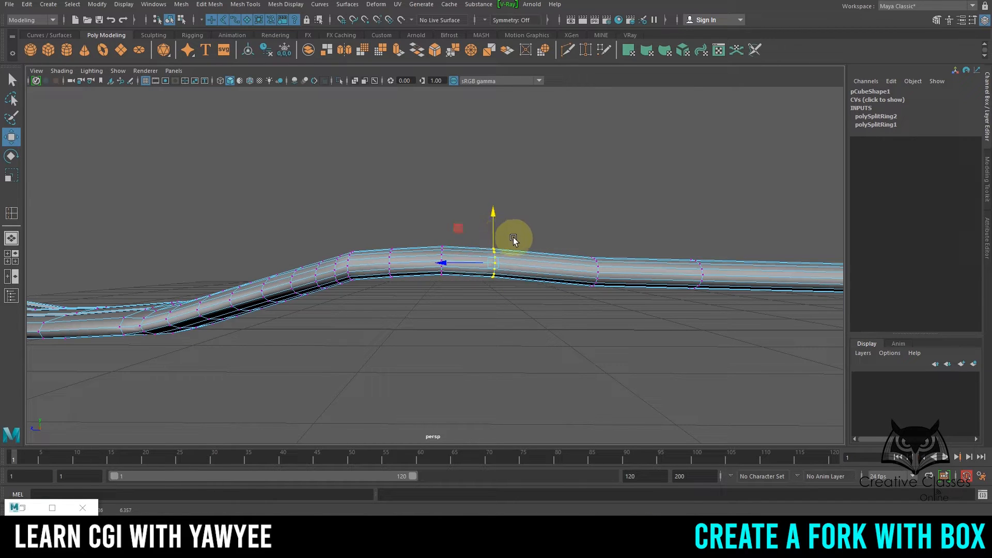
{"action": "left_click_drag", "start_coordinate": [560, 228], "coordinate": [642, 348]}
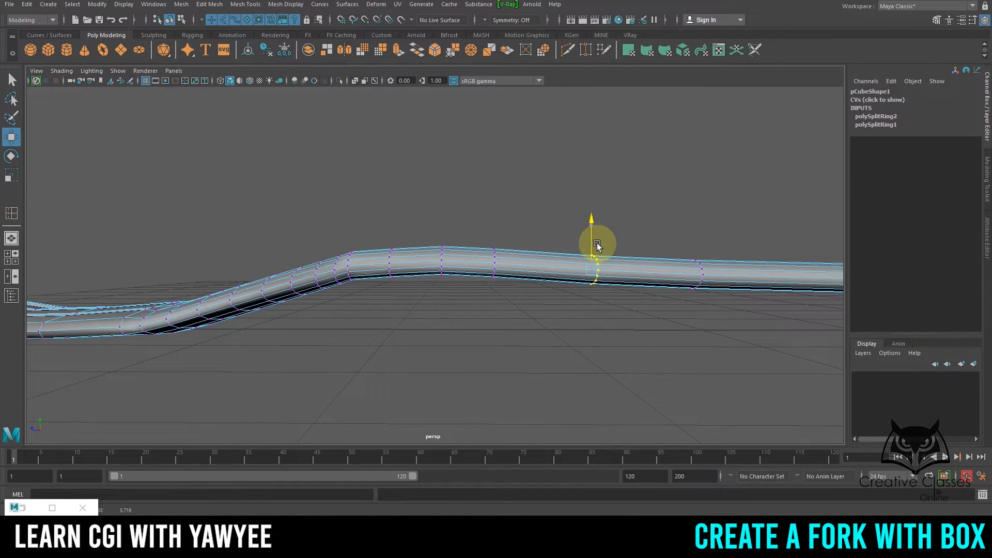
{"action": "left_click_drag", "start_coordinate": [596, 247], "coordinate": [426, 268], "text": "alt"}
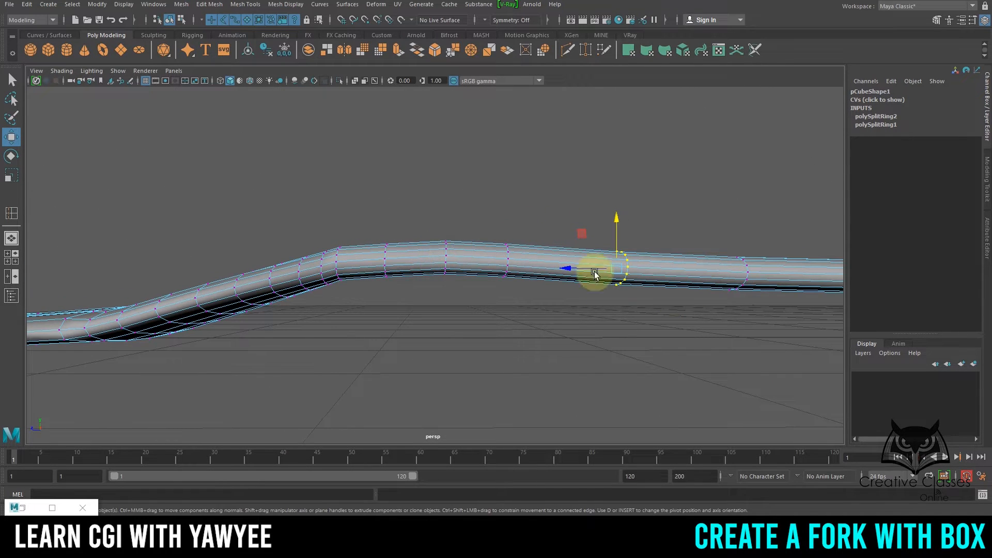
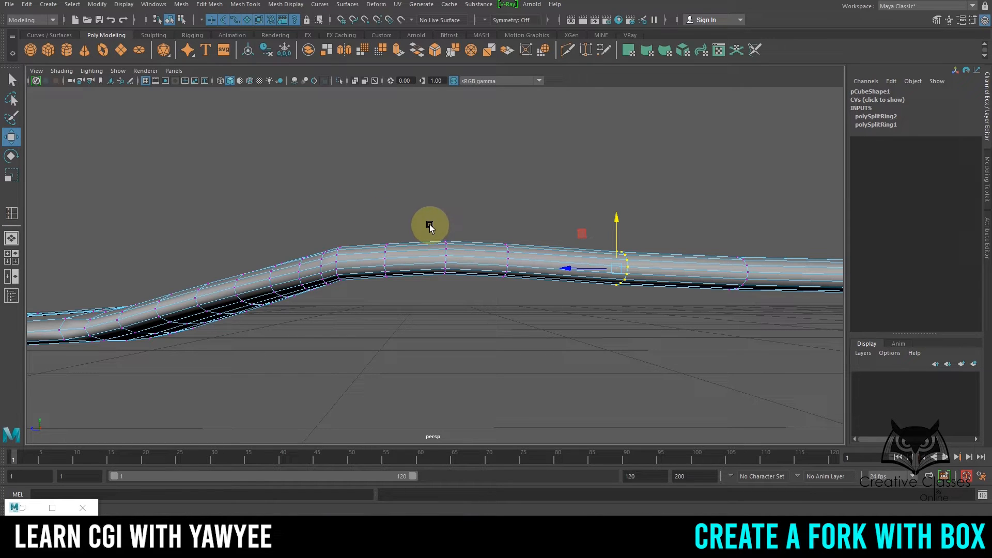
Select the handle's vertex rows from behind the neck bend to the rounded end, scale them slightly in height and deselect them.
{"action": "left_click_drag", "start_coordinate": [377, 215], "coordinate": [623, 374]}
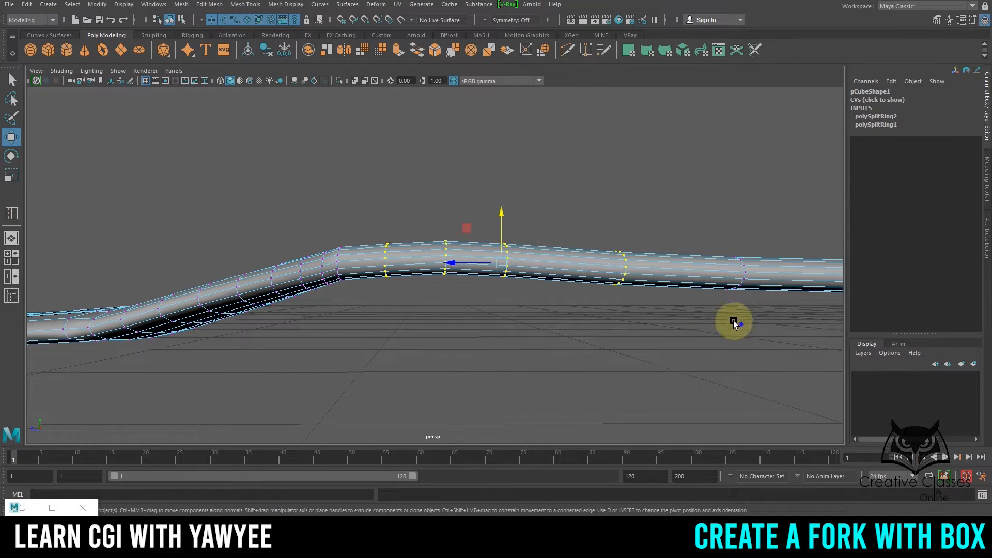
{"action": "left_click_drag", "start_coordinate": [731, 324], "coordinate": [901, 371], "text": "alt"}
{"action": "left_click_drag", "start_coordinate": [551, 323], "coordinate": [648, 277], "text": "alt"}
{"action": "middle_click_drag", "start_coordinate": [648, 278], "coordinate": [438, 288], "text": "alt"}
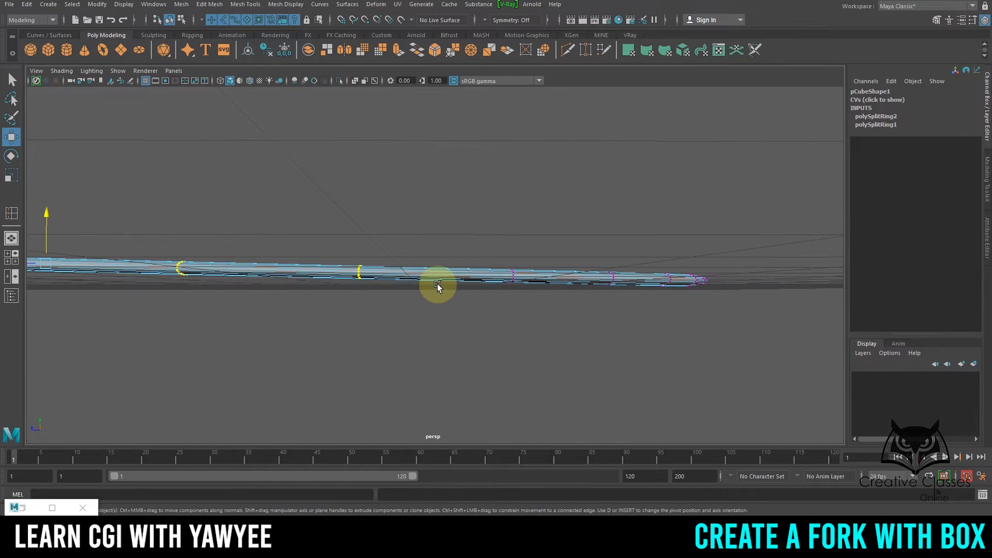
{"action": "left_click_drag", "start_coordinate": [428, 215], "coordinate": [764, 361], "text": "shift"}
{"action": "middle_click_drag", "start_coordinate": [129, 258], "coordinate": [501, 282], "text": "alt"}
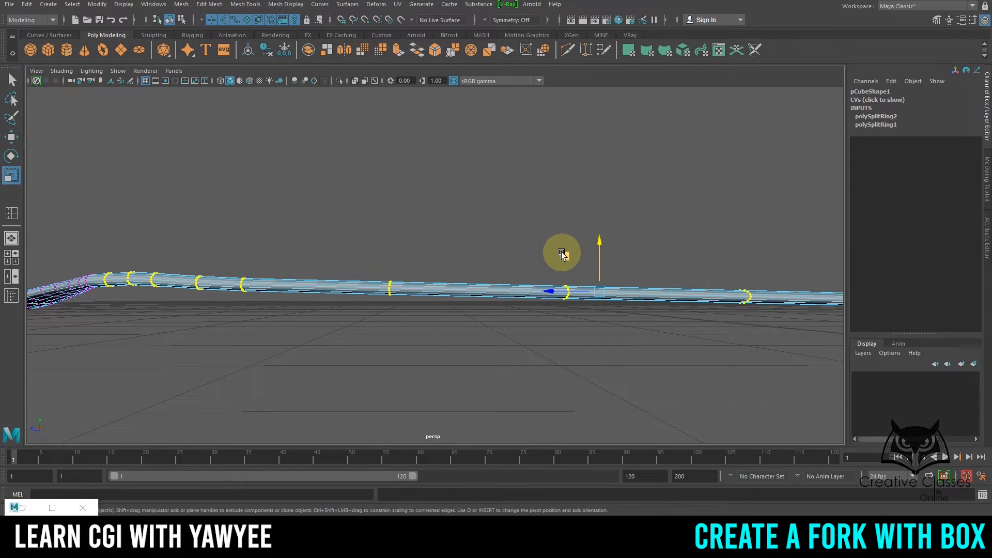
{"action": "key", "text": "r"}
{"action": "left_click_drag", "start_coordinate": [601, 250], "coordinate": [597, 257]}
{"action": "left_click", "coordinate": [634, 221]}
Return the fork to object mode and examine its head, neck and handle from several angles.
{"action": "right_click_drag", "start_coordinate": [732, 228], "coordinate": [584, 228], "text": "alt"}
{"action": "left_click_drag", "start_coordinate": [584, 228], "coordinate": [476, 328], "text": "alt"}
{"action": "middle_click_drag", "start_coordinate": [597, 302], "coordinate": [378, 311], "text": "alt"}
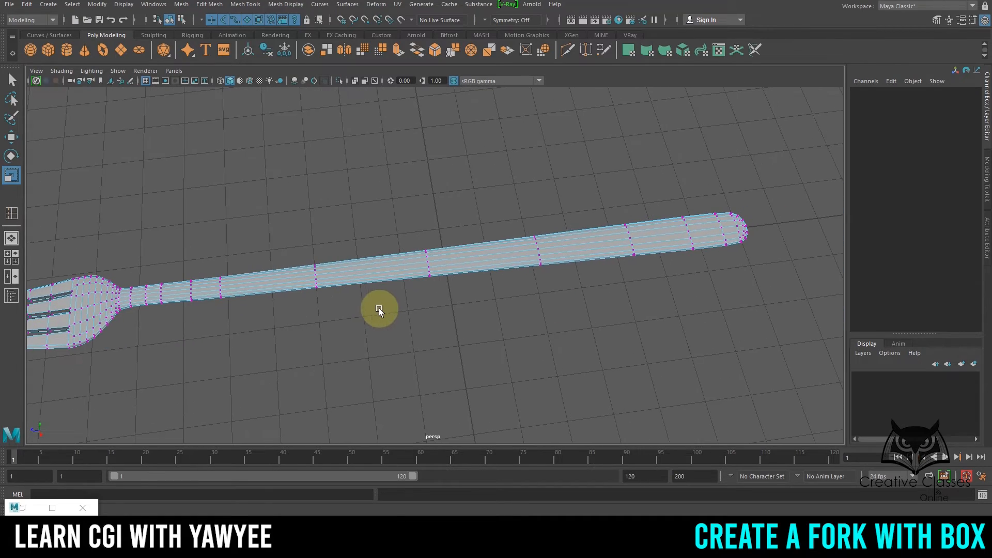
{"action": "key", "text": "q"}
{"action": "right_click_drag", "start_coordinate": [562, 247], "coordinate": [614, 230]}
{"action": "left_click", "coordinate": [621, 186]}
{"action": "scroll", "coordinate": [629, 199], "scroll_direction": "down", "scroll_amount": 3}
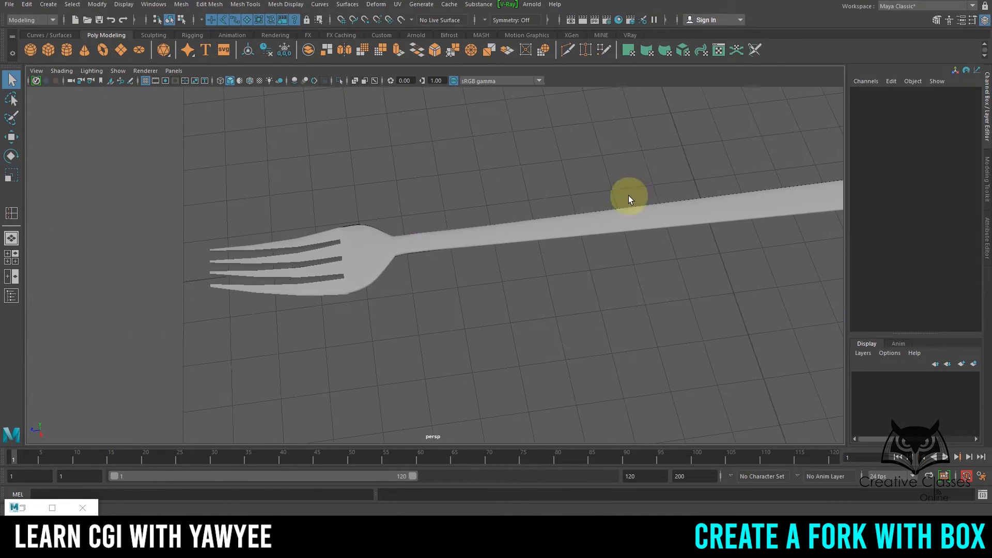
{"action": "left_click_drag", "start_coordinate": [629, 200], "coordinate": [382, 217], "text": "alt"}
{"action": "left_click", "coordinate": [408, 256]}
{"action": "left_click", "coordinate": [392, 161]}
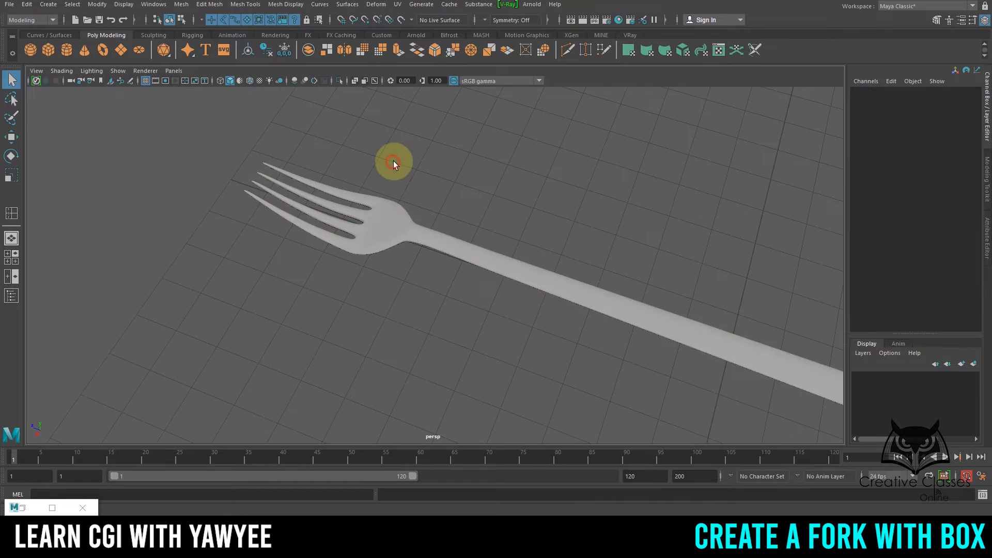
{"action": "left_click_drag", "start_coordinate": [399, 172], "coordinate": [461, 194], "text": "alt"}
{"action": "left_click_drag", "start_coordinate": [451, 207], "coordinate": [321, 215], "text": "alt"}
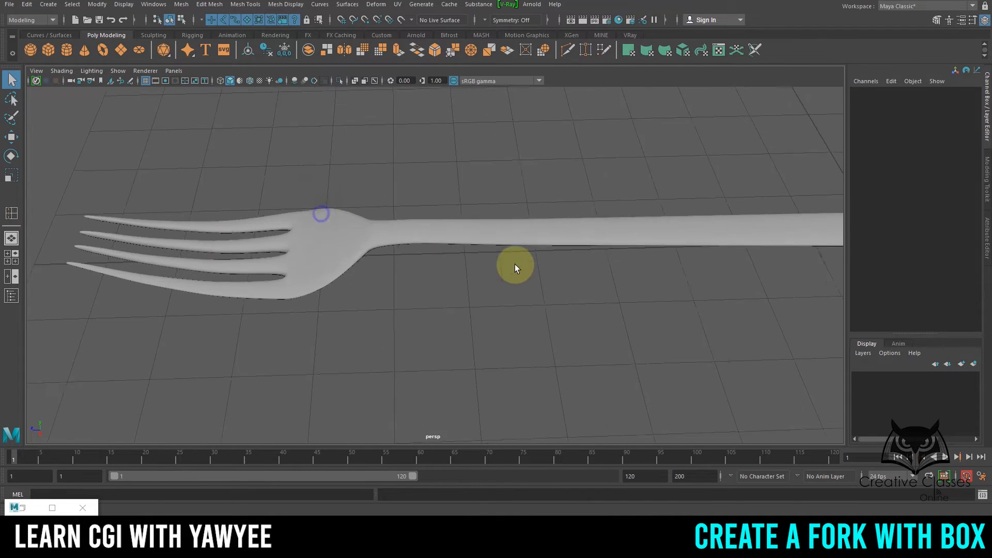
Reselect the fork and switch it to face editing at the handle's rounded end.
{"action": "left_click", "coordinate": [504, 237]}
{"action": "left_click_drag", "start_coordinate": [540, 240], "coordinate": [576, 241], "text": "alt"}
{"action": "middle_click_drag", "start_coordinate": [790, 249], "coordinate": [597, 218], "text": "alt"}
{"action": "left_click_drag", "start_coordinate": [598, 218], "coordinate": [454, 211], "text": "alt"}
{"action": "middle_click_drag", "start_coordinate": [465, 199], "coordinate": [484, 331], "text": "alt"}
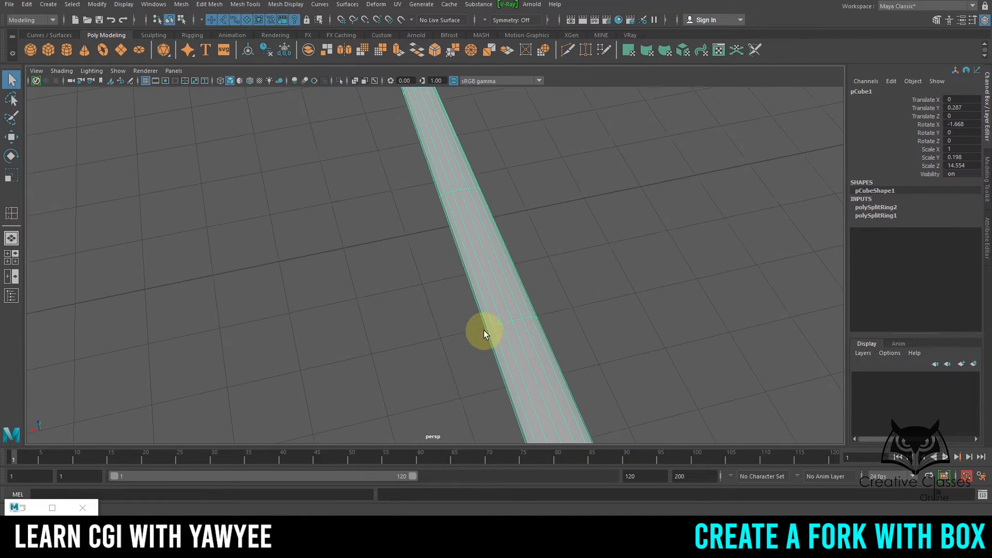
{"action": "right_click_drag", "start_coordinate": [541, 317], "coordinate": [432, 274], "text": "alt"}
{"action": "middle_click_drag", "start_coordinate": [492, 301], "coordinate": [483, 245], "text": "alt"}
{"action": "right_click_drag", "start_coordinate": [483, 244], "coordinate": [548, 371], "text": "alt"}
{"action": "middle_click_drag", "start_coordinate": [515, 222], "coordinate": [481, 159], "text": "alt"}
{"action": "right_click_drag", "start_coordinate": [482, 160], "coordinate": [492, 191], "text": "alt"}
{"action": "right_click_drag", "start_coordinate": [516, 247], "coordinate": [532, 278]}
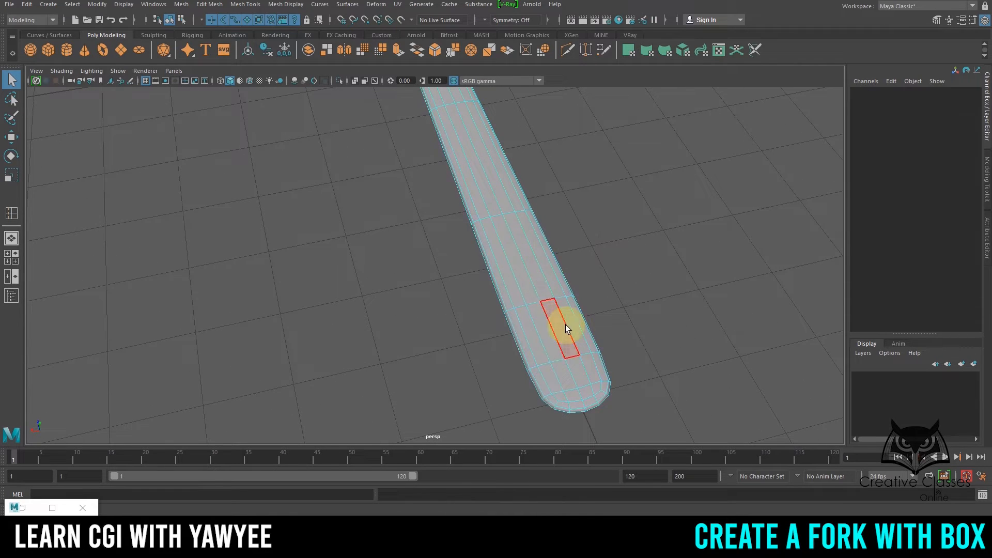
Select two parallel lengthwise strips of top faces on the handle, starting near the rounded end and continuing past the middle.
{"action": "right_click_drag", "start_coordinate": [556, 324], "coordinate": [548, 345], "text": "alt"}
{"action": "left_click", "coordinate": [540, 359]}
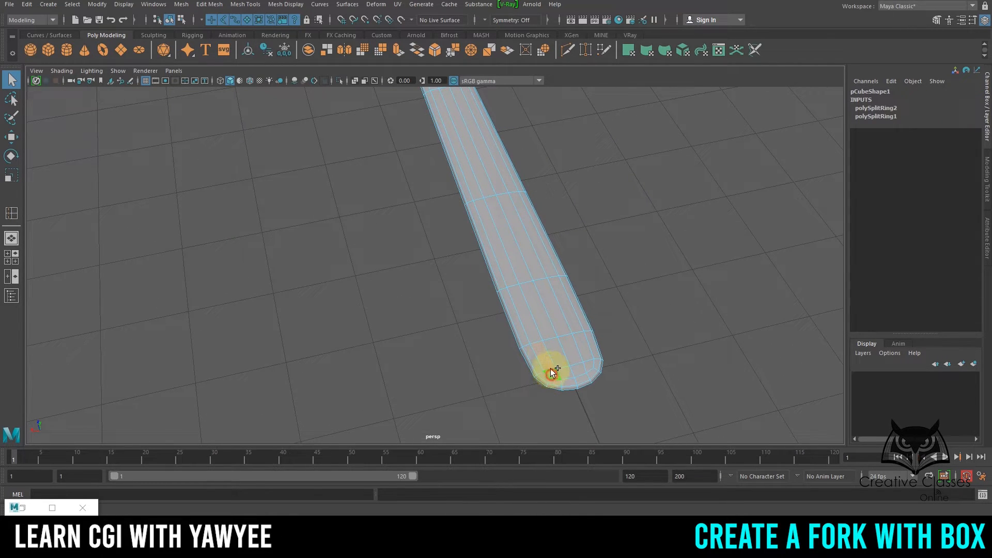
{"action": "left_click", "coordinate": [529, 267], "text": "shift"}
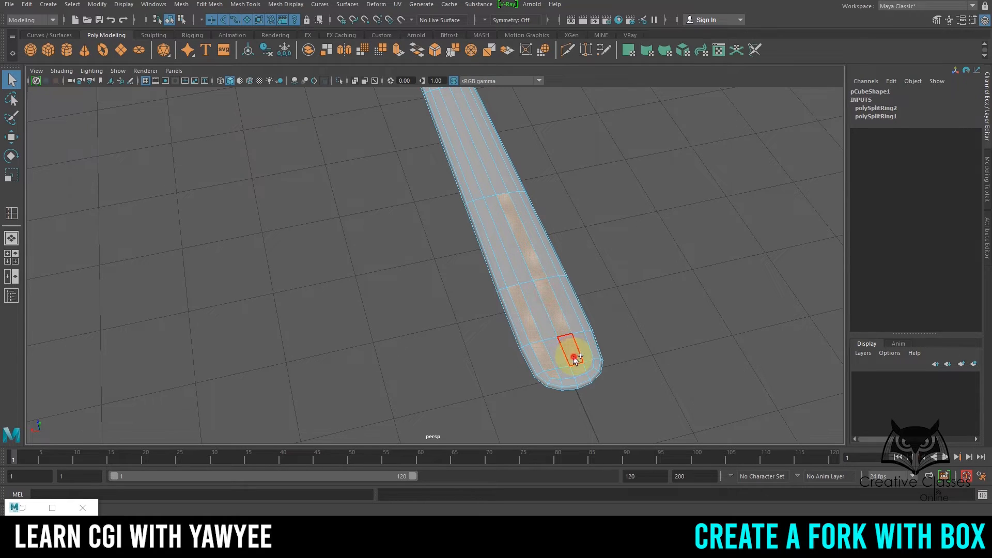
{"action": "left_click", "coordinate": [578, 369], "text": "shift"}
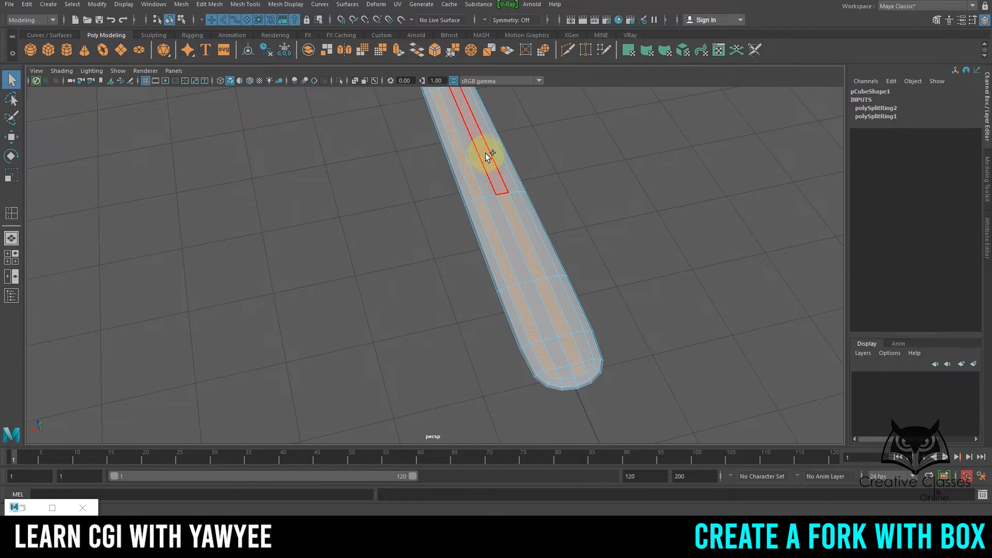
{"action": "middle_click_drag", "start_coordinate": [485, 154], "coordinate": [494, 292], "text": "alt"}
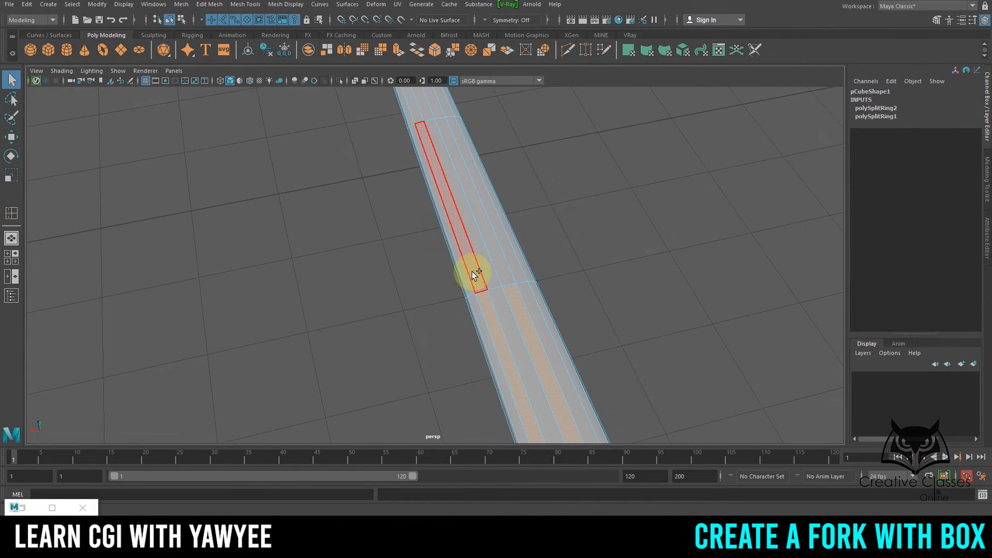
{"action": "middle_click_drag", "start_coordinate": [465, 159], "coordinate": [443, 250], "text": "alt"}
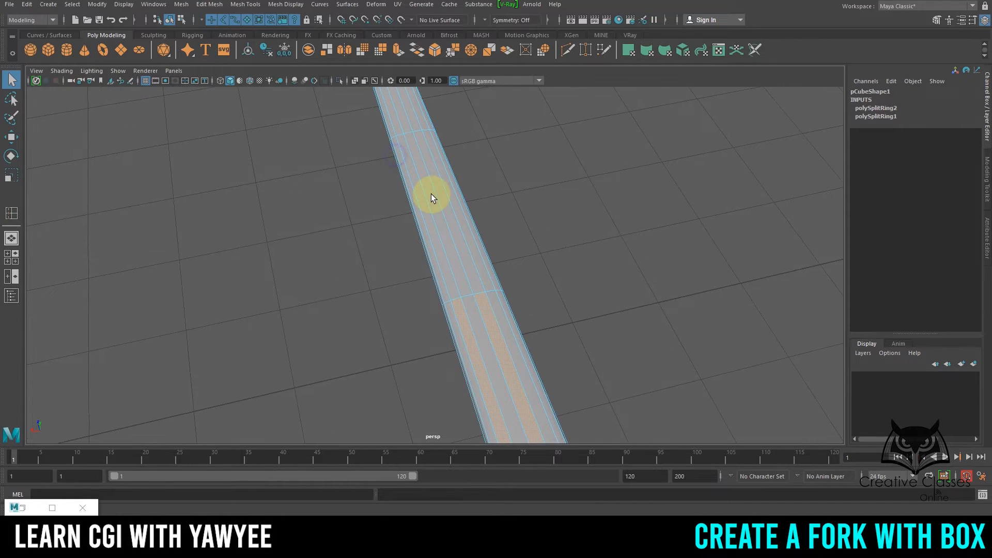
{"action": "left_click", "coordinate": [422, 200], "text": "shift"}
{"action": "left_click", "coordinate": [413, 117], "text": "shift"}
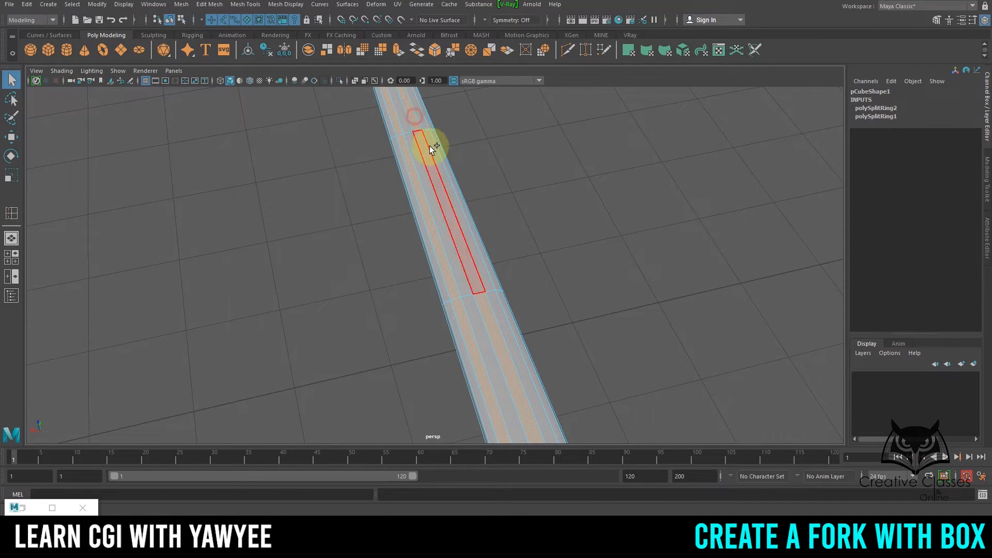
Extend both strips of selected handle faces up to the fork's neck.
{"action": "left_click_drag", "start_coordinate": [389, 167], "coordinate": [602, 301], "text": "alt"}
{"action": "middle_click_drag", "start_coordinate": [347, 259], "coordinate": [777, 310], "text": "alt"}
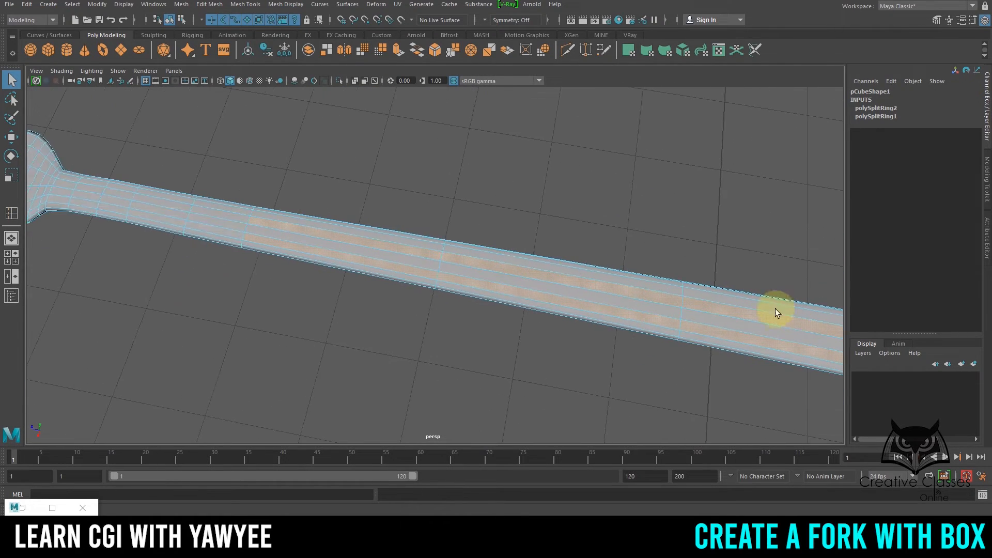
{"action": "middle_click_drag", "start_coordinate": [320, 215], "coordinate": [632, 263], "text": "alt"}
{"action": "middle_click_drag", "start_coordinate": [449, 220], "coordinate": [512, 226], "text": "alt"}
{"action": "right_click_drag", "start_coordinate": [512, 226], "coordinate": [669, 283], "text": "alt"}
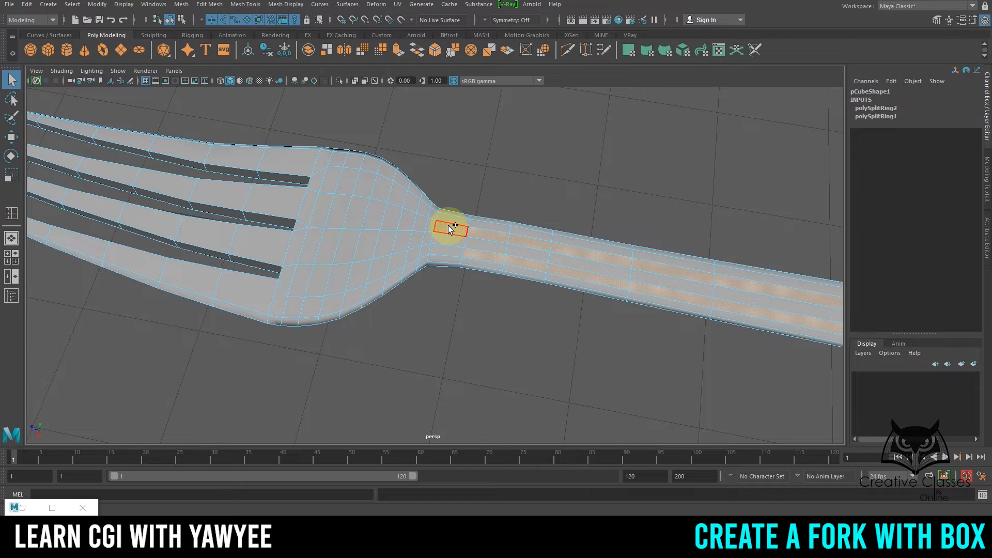
{"action": "left_click_drag", "start_coordinate": [431, 260], "coordinate": [405, 119], "text": "alt"}
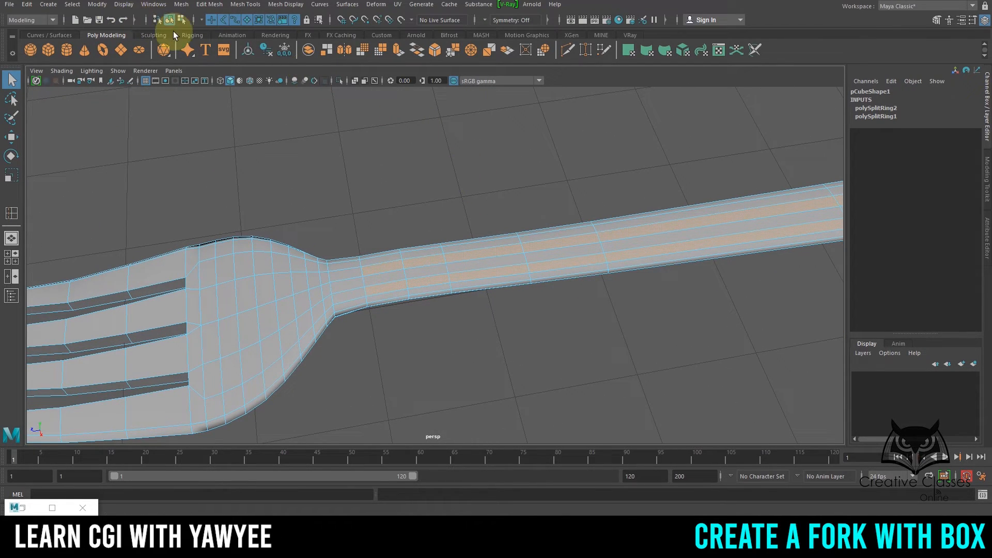
Save the scene under the file name fork as Maya ASCII in the default project's scenes folder.
{"action": "left_click", "coordinate": [209, 4]}
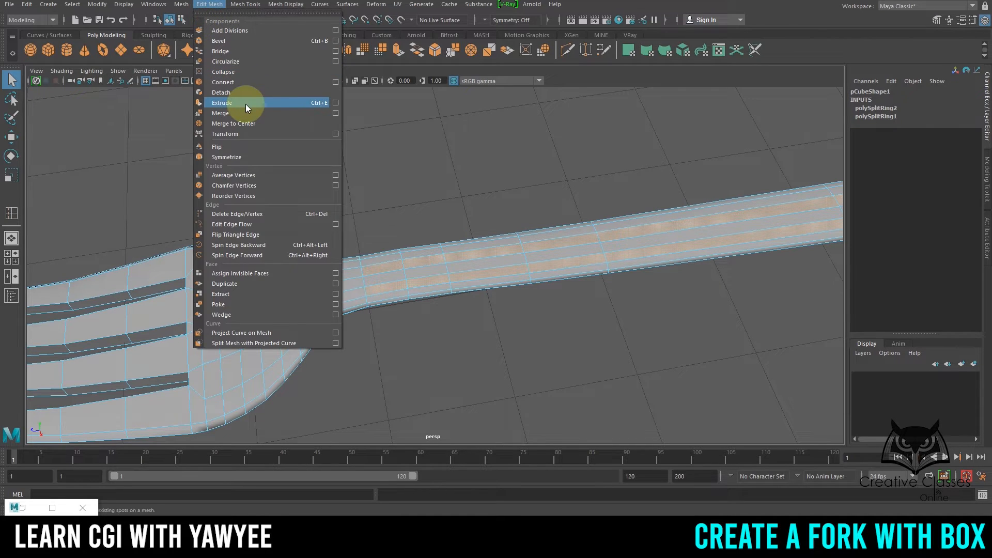
{"action": "left_click", "coordinate": [6, 4]}
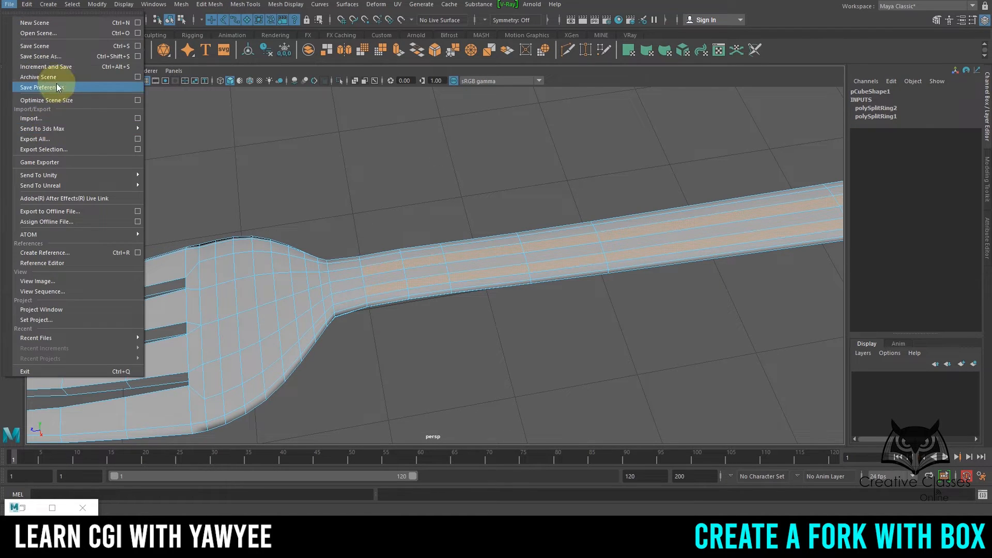
{"action": "left_click", "coordinate": [54, 56]}
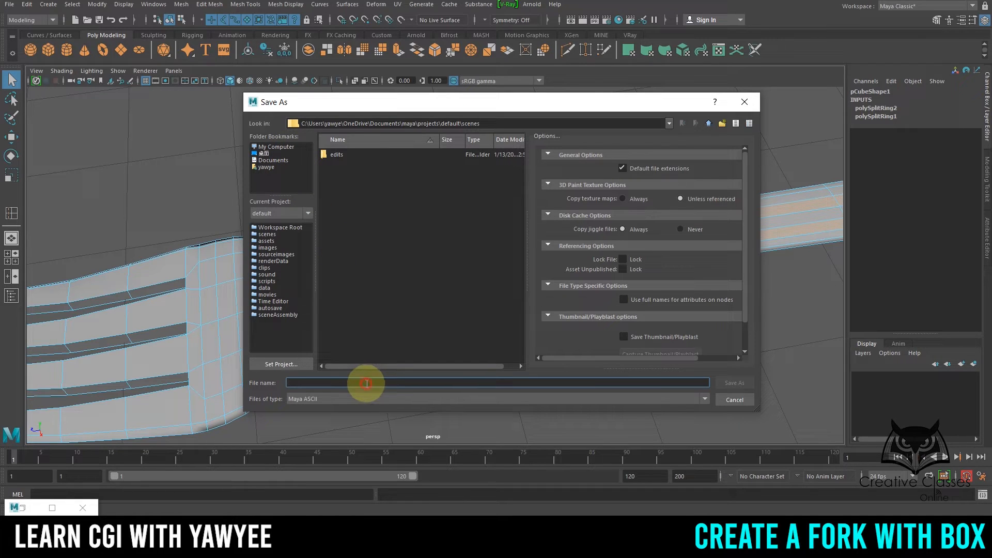
{"action": "type", "text": "fork"}
{"action": "key", "text": "Return"}
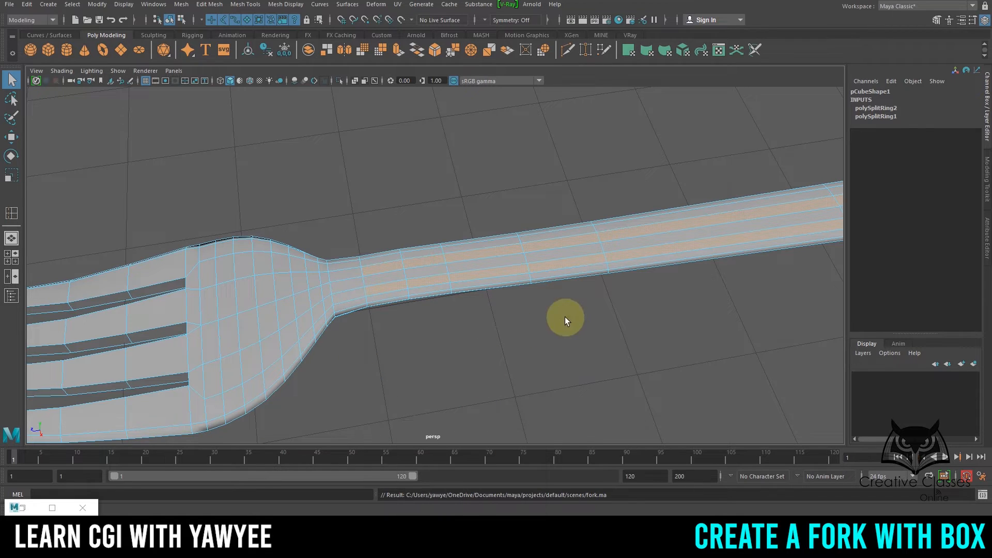
Extrude the two selected lengthwise face strips on the handle with the Extrude Face options at 1 division.
{"action": "mouse_move", "coordinate": [611, 300]}
{"action": "left_mouse_down", "text": "alt"}
{"action": "mouse_move", "coordinate": [549, 332]}
{"action": "mouse_move", "coordinate": [519, 321]}
{"action": "mouse_move", "coordinate": [606, 293]}
{"action": "left_mouse_up", "text": "alt"}
{"action": "middle_click_drag", "start_coordinate": [606, 293], "coordinate": [499, 296], "text": "alt"}
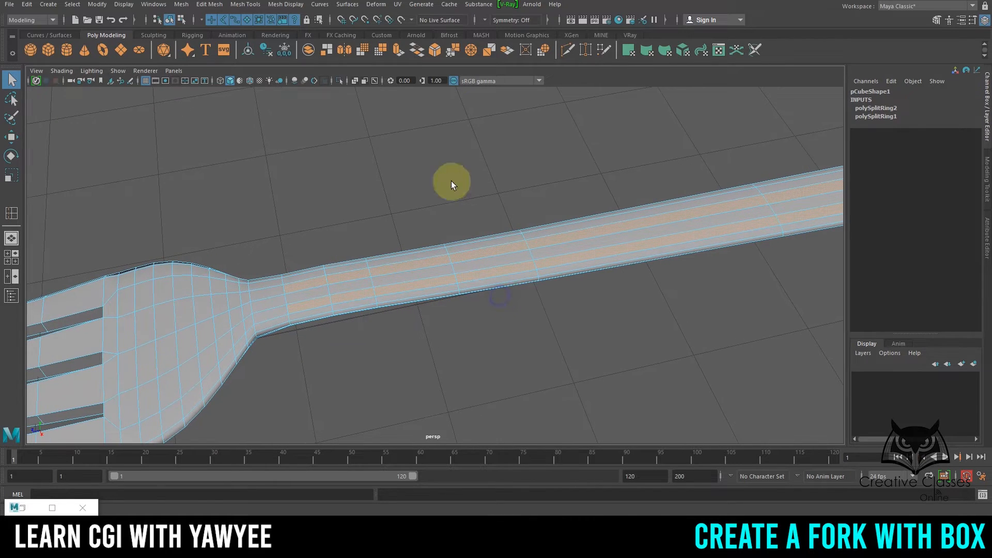
{"action": "left_click", "coordinate": [209, 5]}
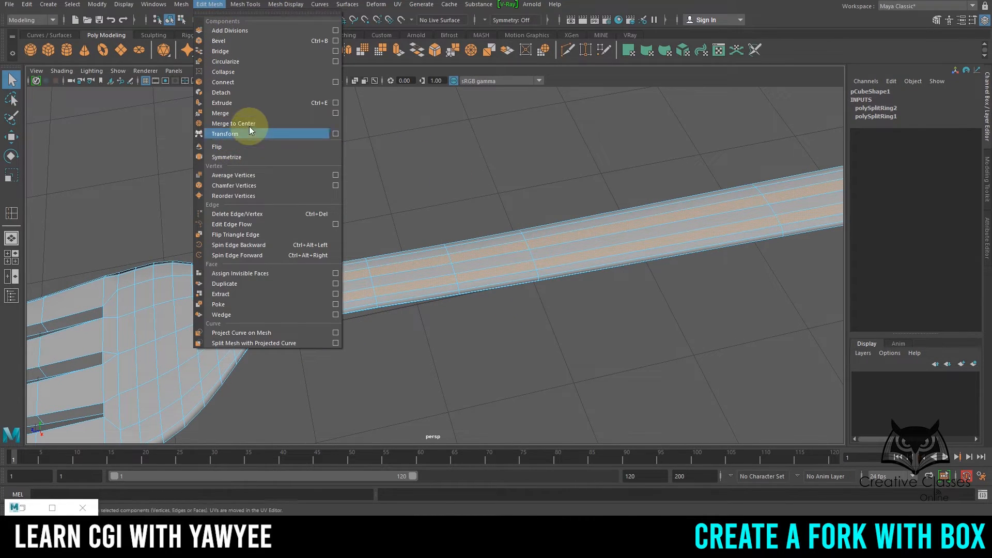
{"action": "left_click", "coordinate": [336, 103]}
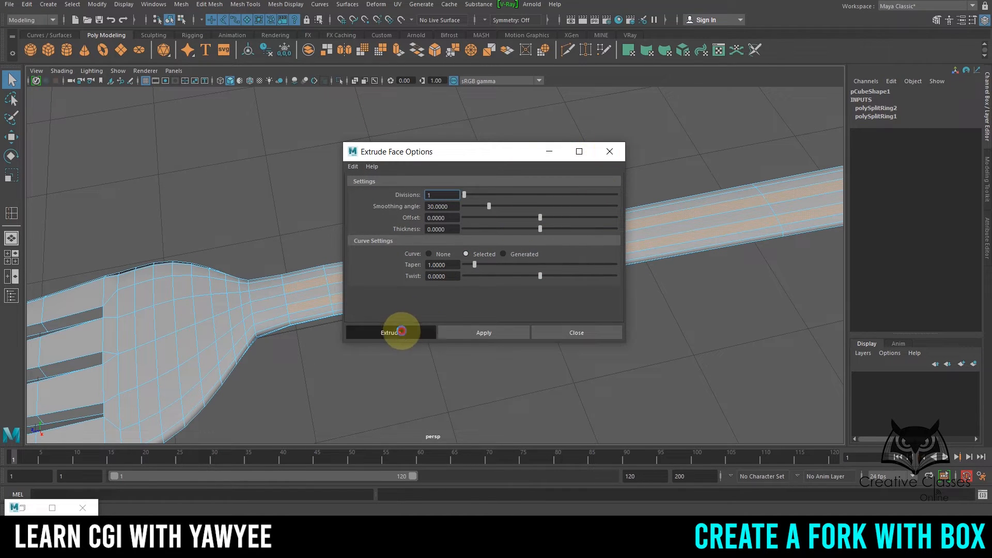
{"action": "left_click", "coordinate": [402, 330]}
{"action": "left_click_drag", "start_coordinate": [452, 335], "coordinate": [511, 243], "text": "alt"}
{"action": "right_click_drag", "start_coordinate": [511, 243], "coordinate": [852, 332], "text": "alt"}
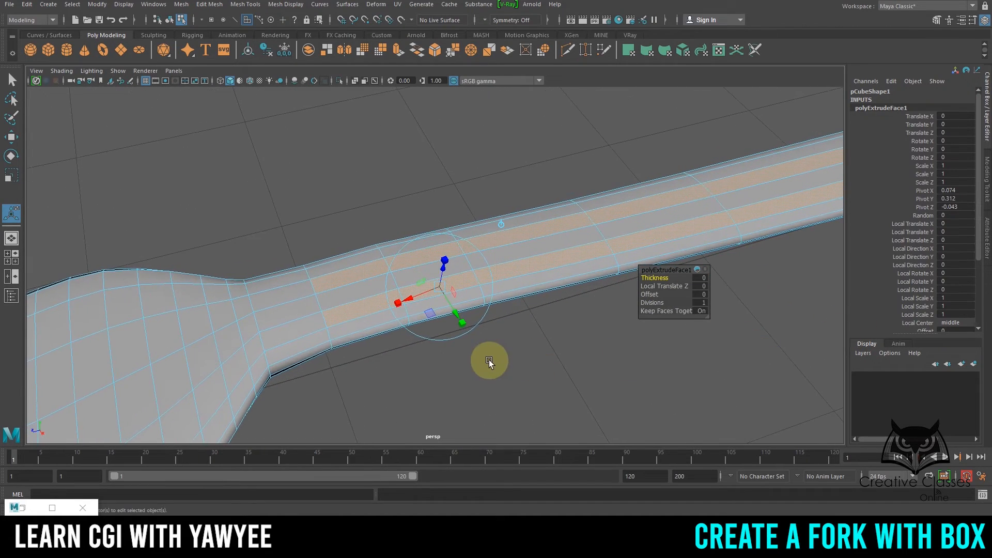
Set the extrusion's offset to 0.01 to inset both handle strips.
{"action": "middle_click_drag", "start_coordinate": [593, 347], "coordinate": [662, 286], "text": "alt"}
{"action": "left_click", "coordinate": [666, 286]}
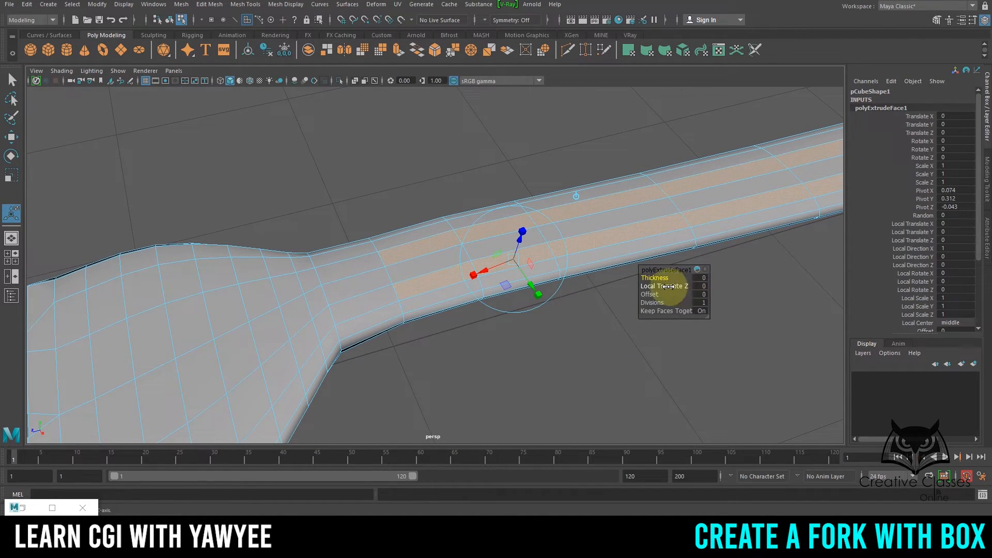
{"action": "left_click", "coordinate": [700, 294]}
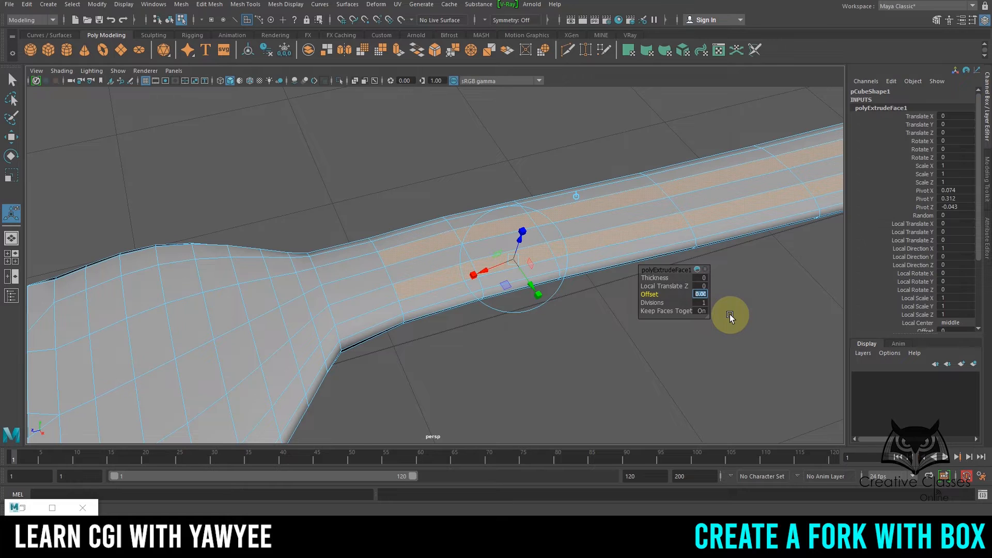
{"action": "type", "text": "0.1"}
{"action": "key", "text": "Return"}
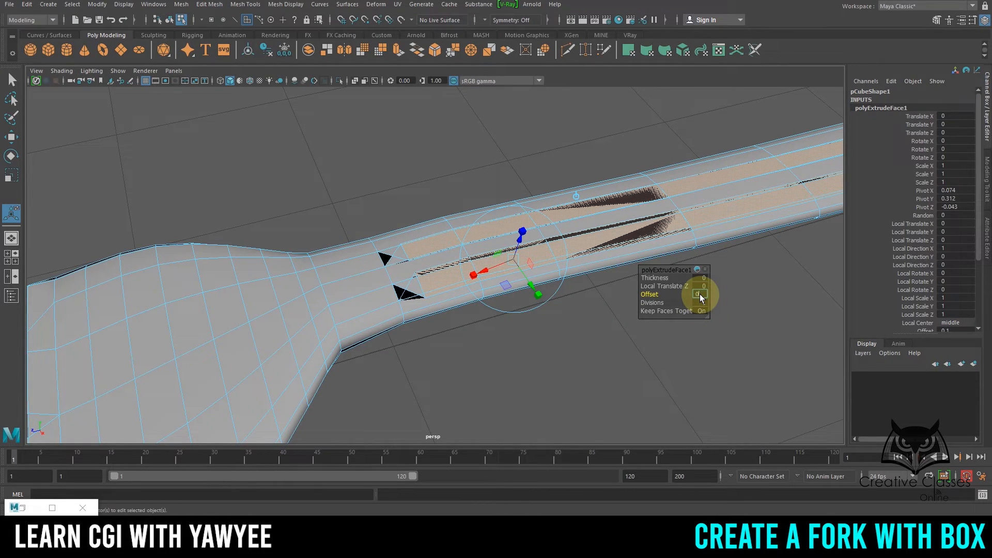
{"action": "type", "text": "0.01"}
{"action": "key", "text": "Return"}
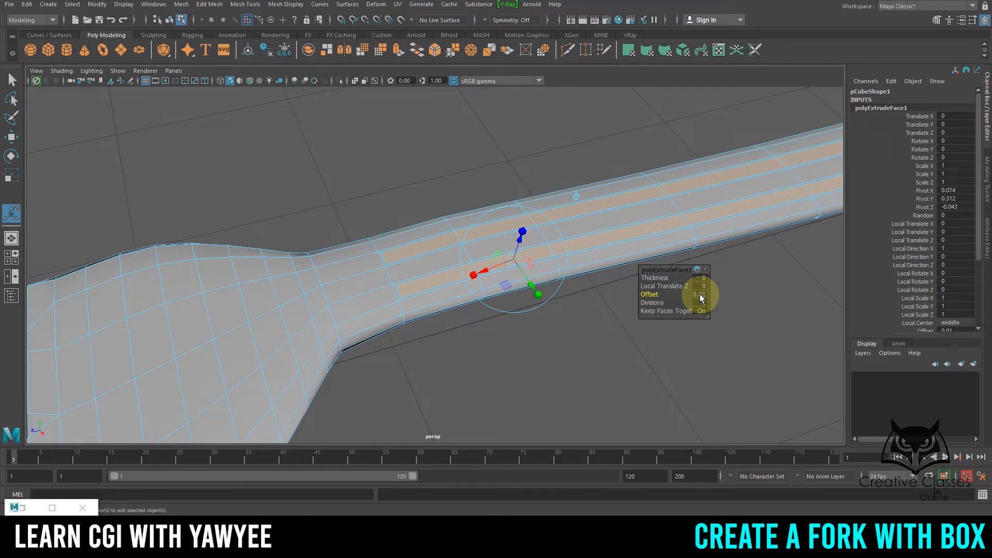
Extrude the inset strips again, raising them about 0.026 in local Z with an offset of 0.01.
{"action": "middle_click_drag", "start_coordinate": [596, 300], "coordinate": [534, 313], "text": "alt"}
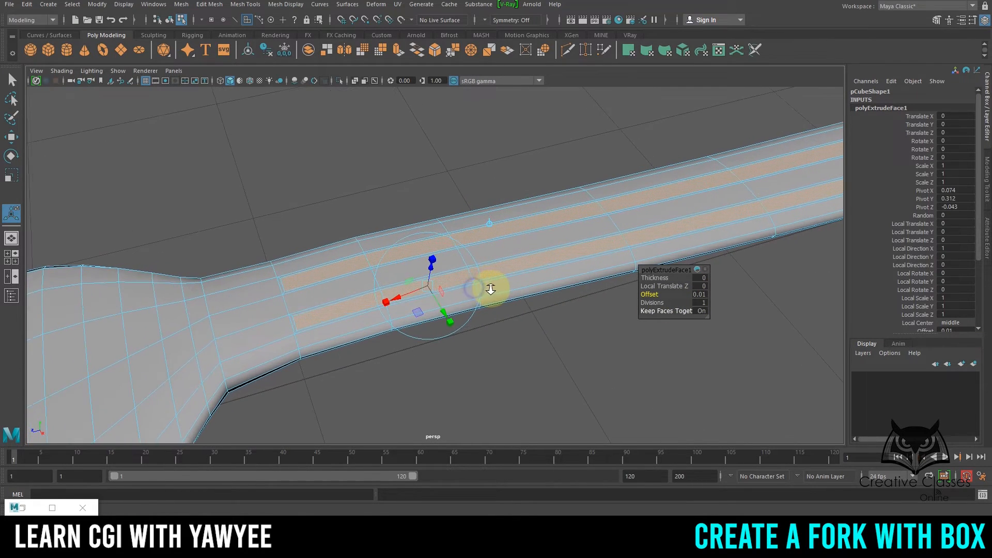
{"action": "key", "text": "ctrl+e"}
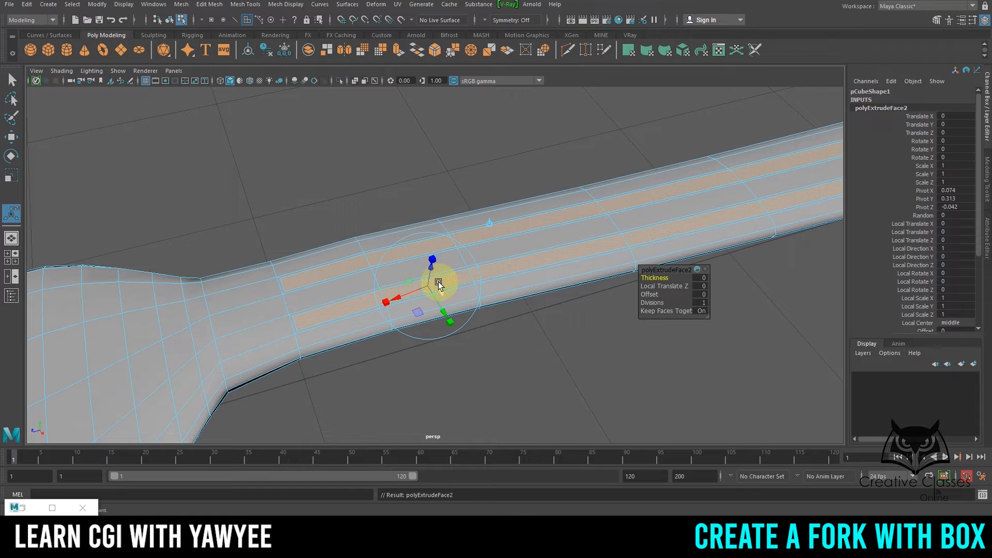
{"action": "left_click_drag", "start_coordinate": [432, 275], "coordinate": [437, 273]}
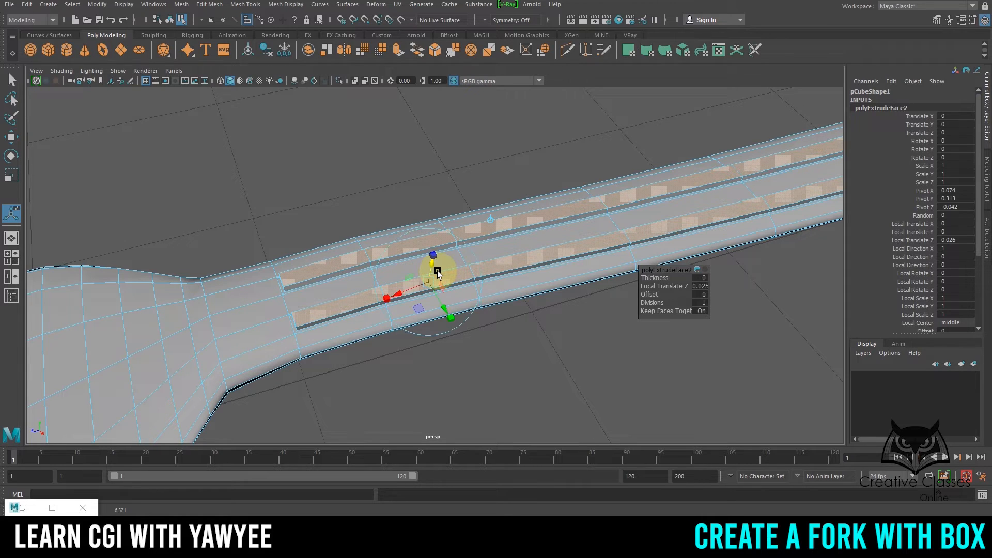
{"action": "left_click", "coordinate": [703, 295]}
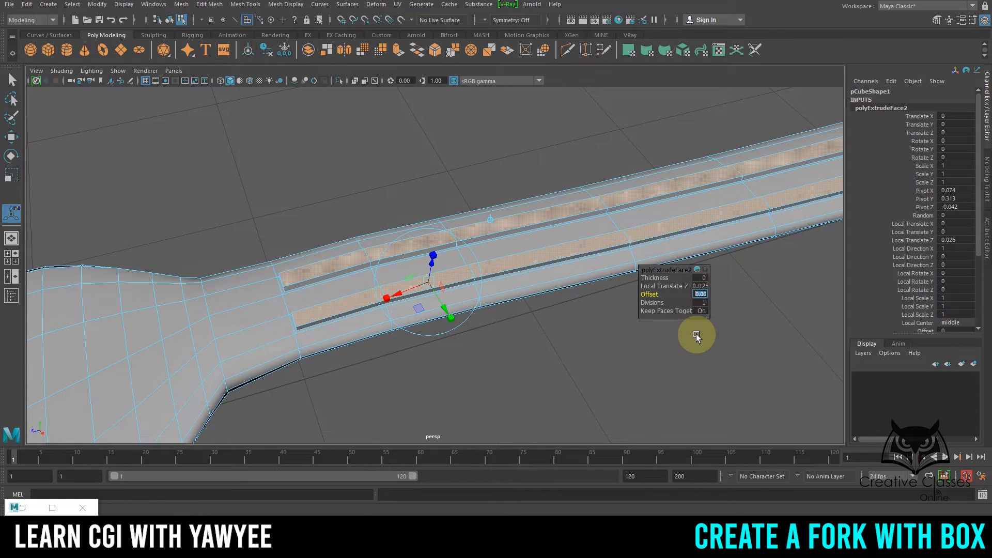
{"action": "key", "text": "Return"}
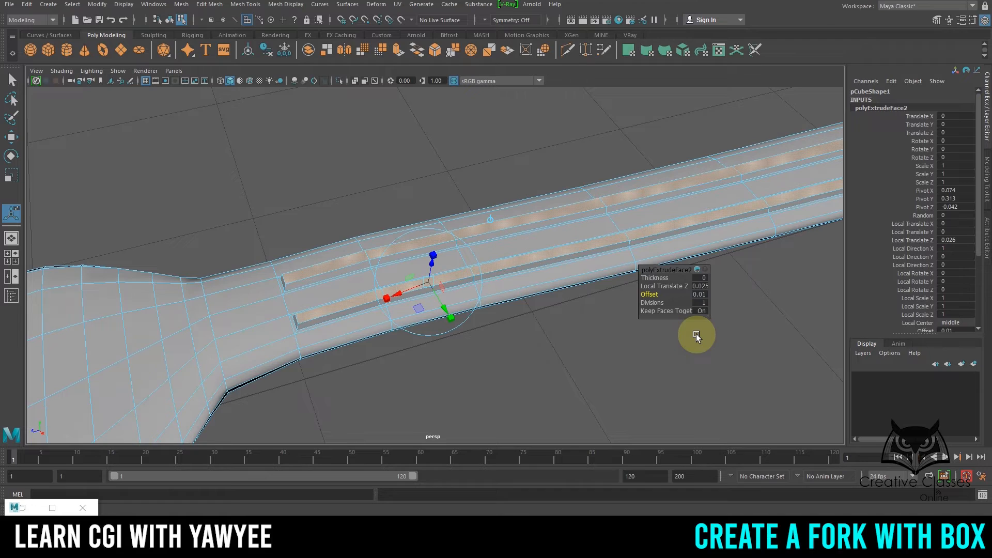
Leave the extrusion and select the first three segments of the two flat top-face strips beside the raised ridges, starting near the neck.
{"action": "scroll", "coordinate": [537, 178], "scroll_direction": "down", "scroll_amount": 5}
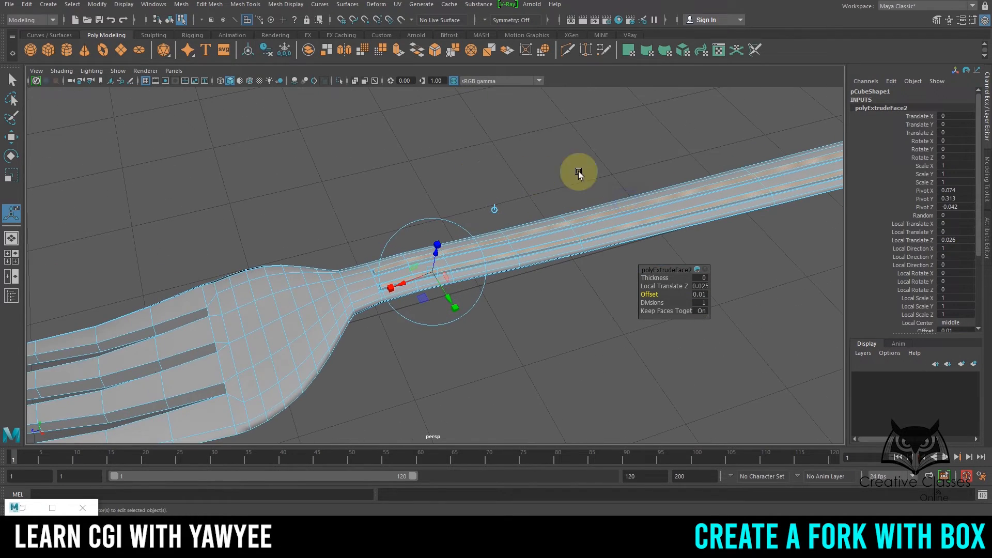
{"action": "middle_click_drag", "start_coordinate": [596, 172], "coordinate": [398, 188], "text": "alt"}
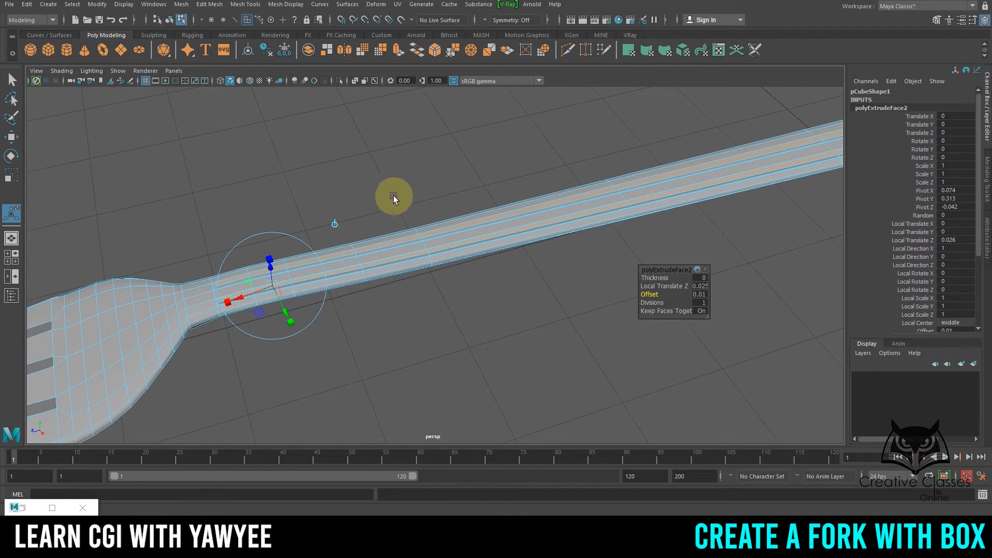
{"action": "key", "text": "q"}
{"action": "middle_click_drag", "start_coordinate": [426, 270], "coordinate": [445, 261], "text": "alt"}
{"action": "left_click_drag", "start_coordinate": [414, 268], "coordinate": [358, 281], "text": "alt"}
{"action": "right_click_drag", "start_coordinate": [331, 210], "coordinate": [631, 265], "text": "alt"}
{"action": "middle_click_drag", "start_coordinate": [401, 232], "coordinate": [441, 252], "text": "alt"}
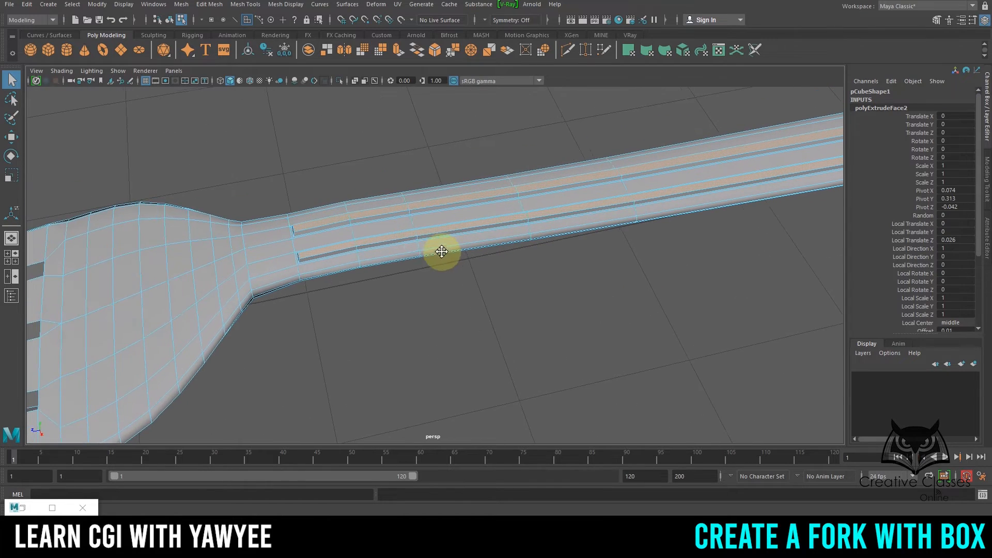
{"action": "right_click_drag", "start_coordinate": [337, 231], "coordinate": [349, 234], "text": "alt"}
{"action": "left_click", "coordinate": [323, 234]}
{"action": "left_click", "coordinate": [335, 208], "text": "shift"}
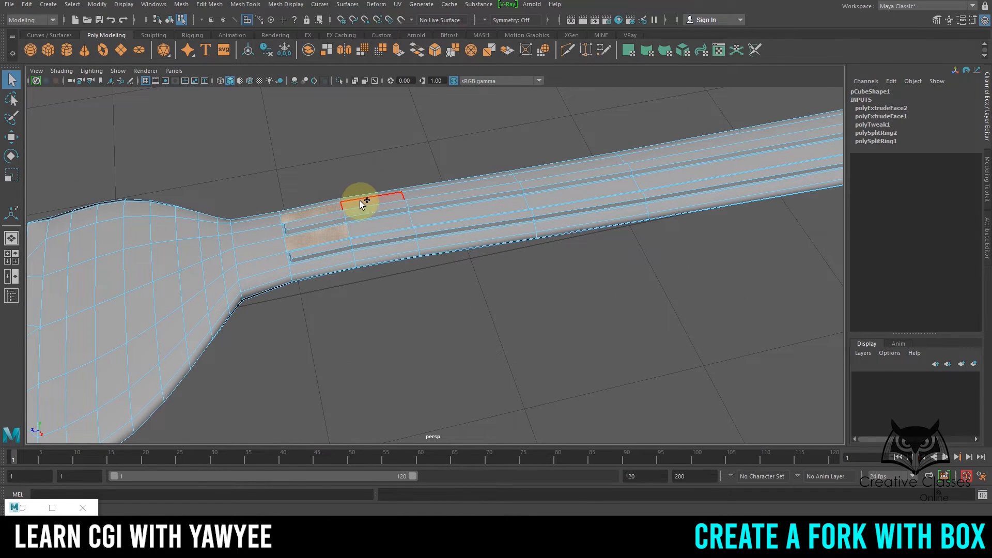
{"action": "left_click", "coordinate": [359, 200], "text": "shift"}
{"action": "left_click", "coordinate": [370, 226], "text": "shift"}
{"action": "left_click_drag", "start_coordinate": [498, 204], "coordinate": [532, 239], "text": "alt"}
{"action": "middle_click_drag", "start_coordinate": [486, 305], "coordinate": [331, 491], "text": "alt"}
{"action": "left_click", "coordinate": [415, 187], "text": "shift"}
{"action": "left_click", "coordinate": [427, 221], "text": "shift"}
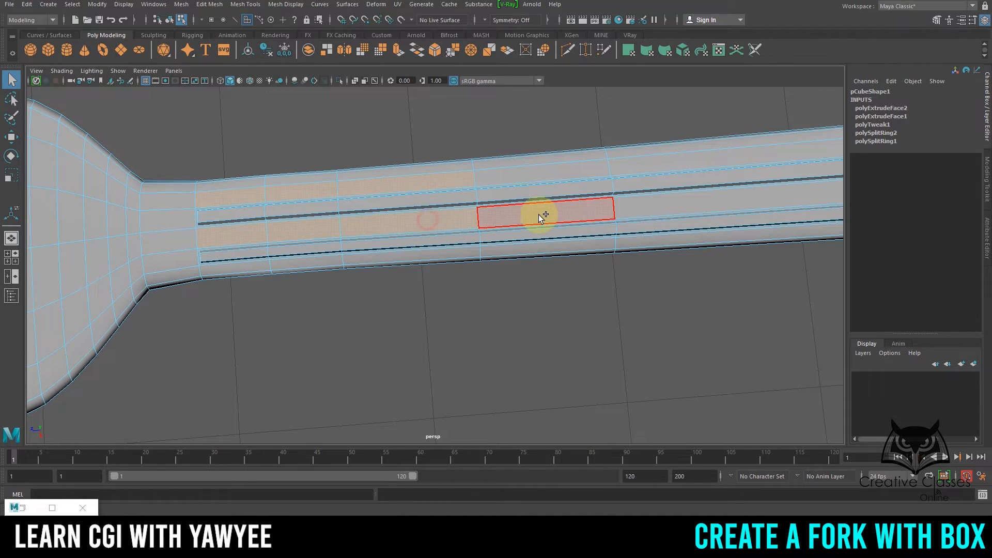
Extend both flat strip selections along the long middle section of the handle.
{"action": "left_click", "coordinate": [739, 202], "text": "shift"}
{"action": "middle_click_drag", "start_coordinate": [697, 209], "coordinate": [31, 287], "text": "alt"}
{"action": "middle_click_drag", "start_coordinate": [673, 233], "coordinate": [24, 311], "text": "alt"}
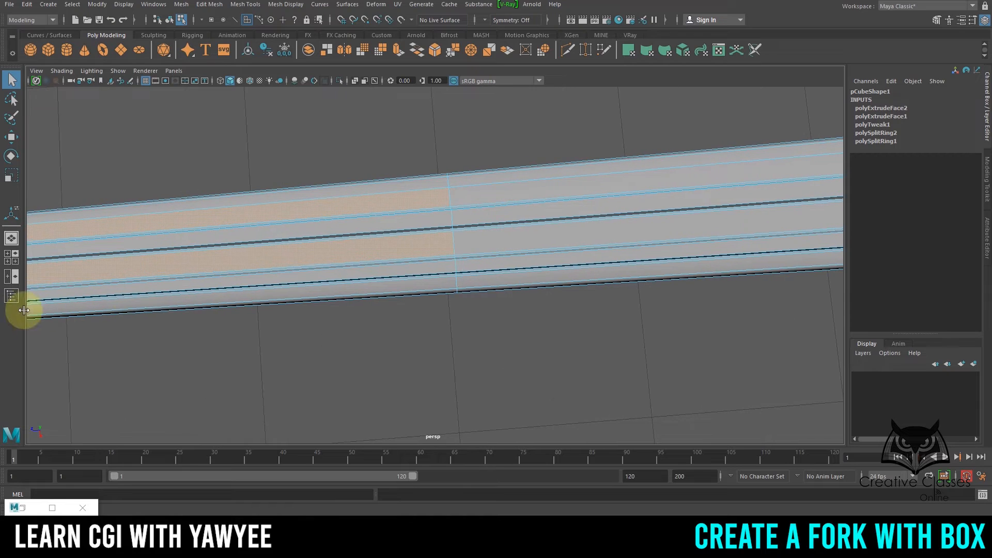
{"action": "left_click", "coordinate": [528, 238], "text": "shift"}
{"action": "left_click", "coordinate": [573, 181], "text": "shift"}
{"action": "middle_click_drag", "start_coordinate": [717, 198], "coordinate": [4, 261], "text": "alt"}
{"action": "middle_click_drag", "start_coordinate": [741, 228], "coordinate": [82, 277], "text": "alt"}
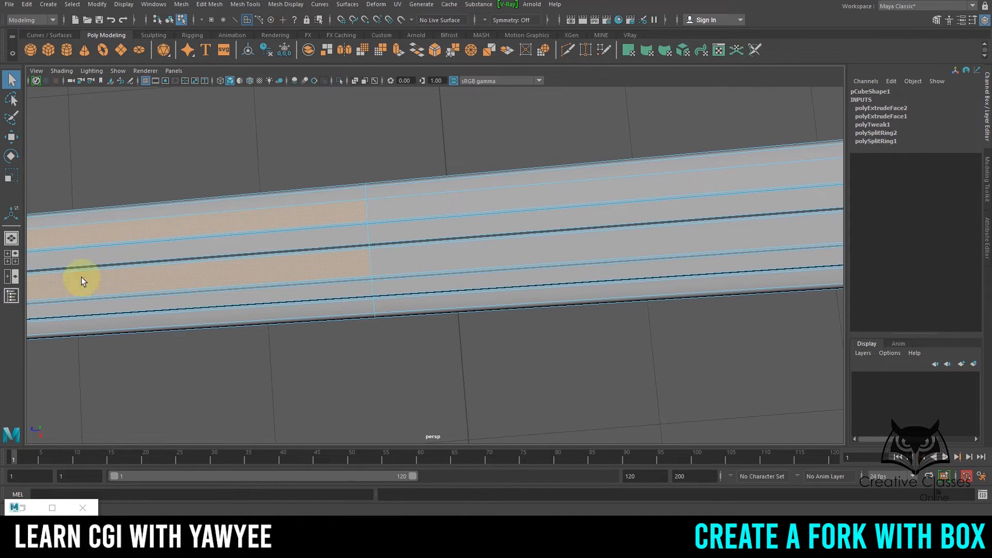
{"action": "left_click", "coordinate": [516, 194], "text": "shift"}
{"action": "left_click", "coordinate": [525, 250], "text": "shift"}
{"action": "middle_click_drag", "start_coordinate": [626, 257], "coordinate": [328, 241], "text": "alt"}
{"action": "left_click", "coordinate": [560, 244], "text": "shift"}
{"action": "left_click", "coordinate": [582, 168], "text": "shift"}
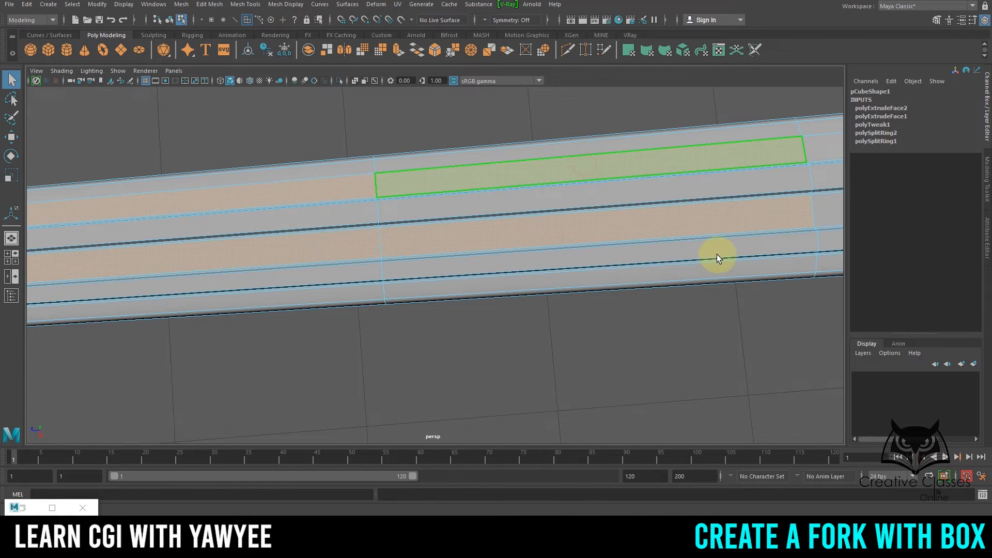
Add the remaining faces of both flat strips up to the handle's rounded end.
{"action": "right_click_drag", "start_coordinate": [717, 255], "coordinate": [610, 232], "text": "alt"}
{"action": "middle_click_drag", "start_coordinate": [525, 217], "coordinate": [324, 237], "text": "alt"}
{"action": "right_click_drag", "start_coordinate": [324, 238], "coordinate": [556, 284], "text": "alt"}
{"action": "left_click", "coordinate": [414, 235], "text": "shift"}
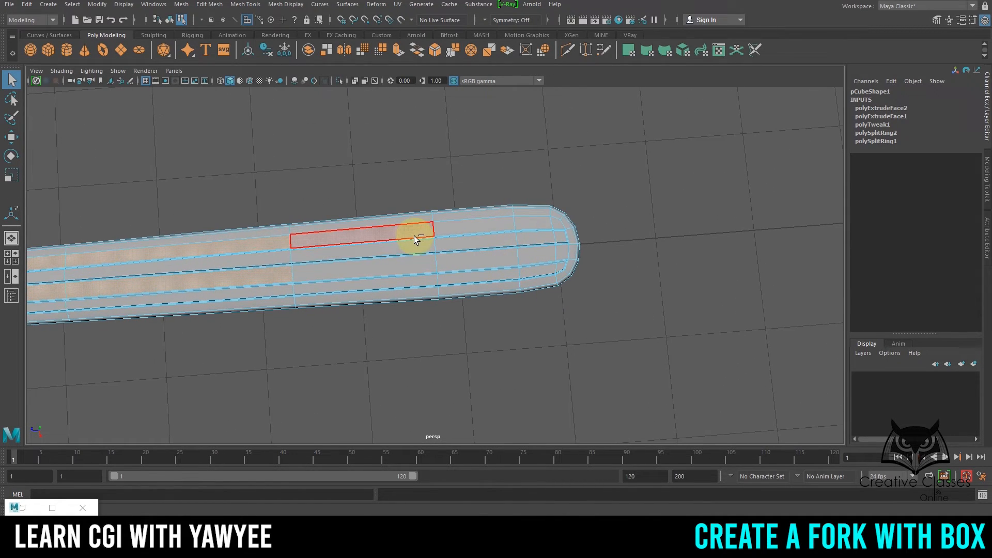
{"action": "left_click", "coordinate": [403, 263], "text": "shift"}
{"action": "left_click", "coordinate": [483, 260], "text": "shift"}
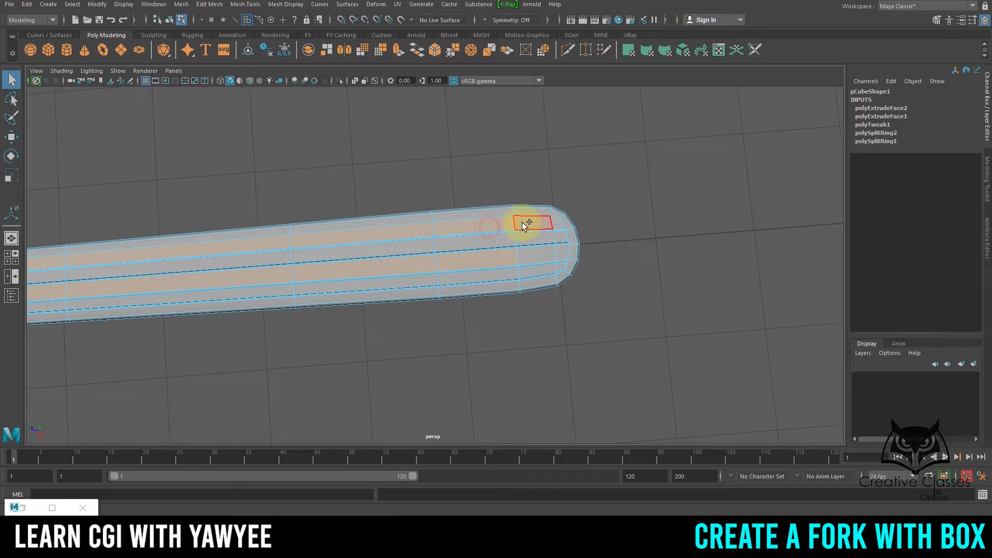
{"action": "left_click", "coordinate": [558, 227], "text": "shift"}
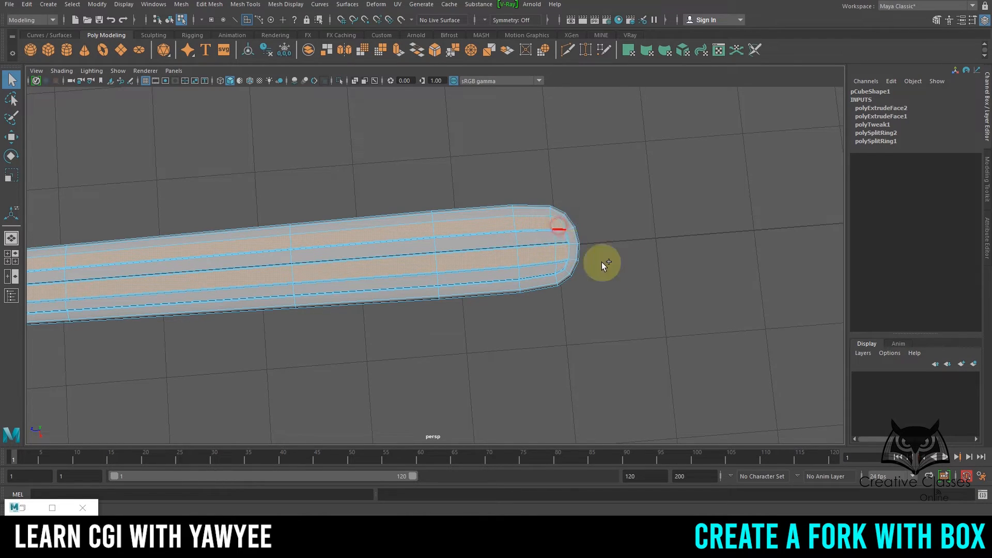
Extrude the newly selected handle strips with an offset of 0.01.
{"action": "left_click_drag", "start_coordinate": [602, 261], "coordinate": [535, 226], "text": "alt"}
{"action": "middle_click_drag", "start_coordinate": [536, 226], "coordinate": [674, 216], "text": "alt"}
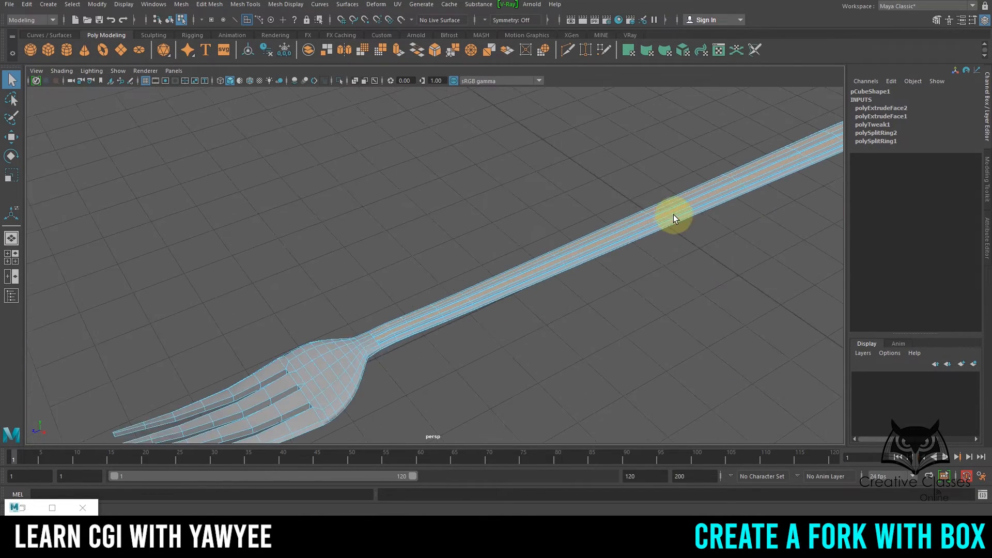
{"action": "right_click_drag", "start_coordinate": [467, 211], "coordinate": [873, 304], "text": "alt"}
{"action": "key", "text": "ctrl+e"}
{"action": "middle_click_drag", "start_coordinate": [578, 335], "coordinate": [653, 241], "text": "alt"}
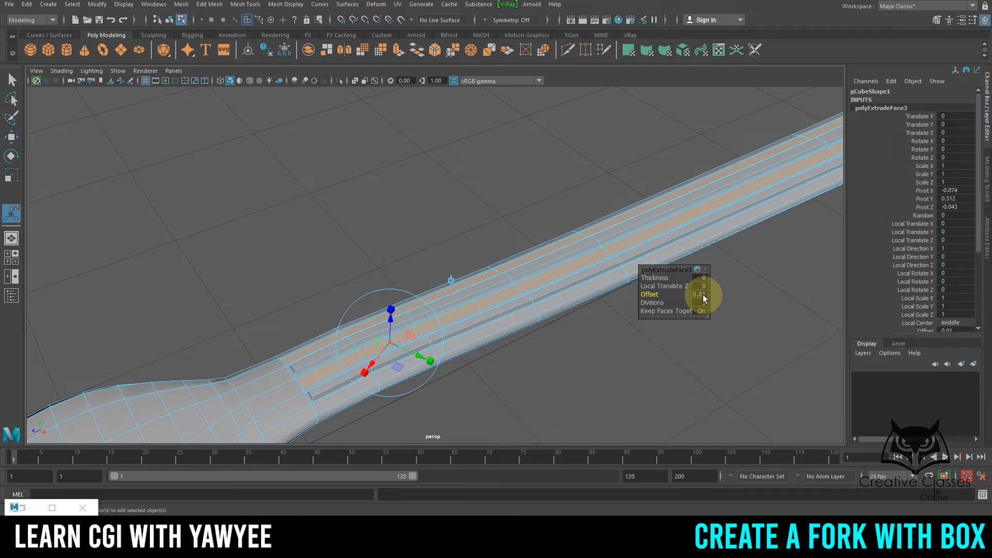
Extrude these inset strips once more, raising them about 0.025 in local Z with an offset of 0.01.
{"action": "left_click_drag", "start_coordinate": [386, 270], "coordinate": [414, 274], "text": "alt"}
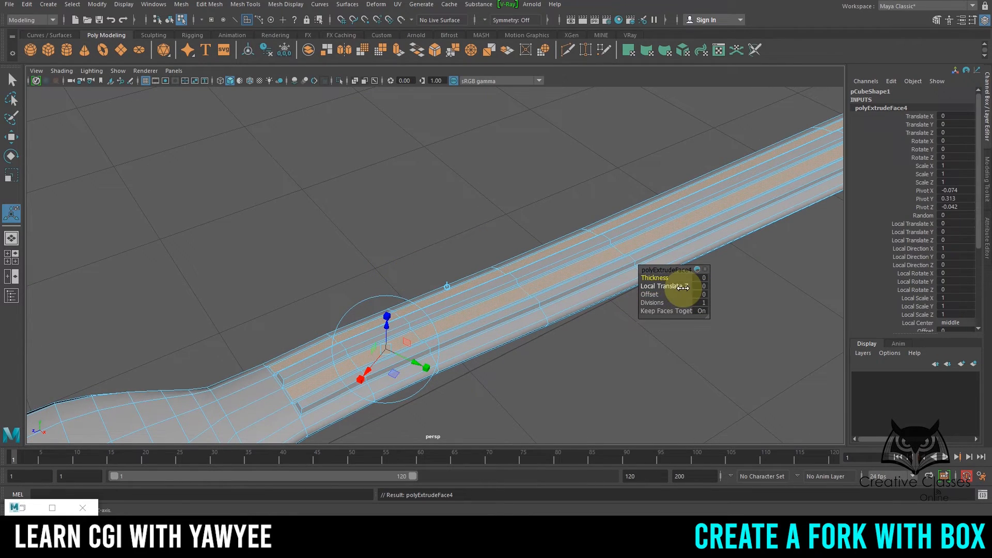
{"action": "left_click_drag", "start_coordinate": [432, 343], "coordinate": [508, 309], "text": "alt"}
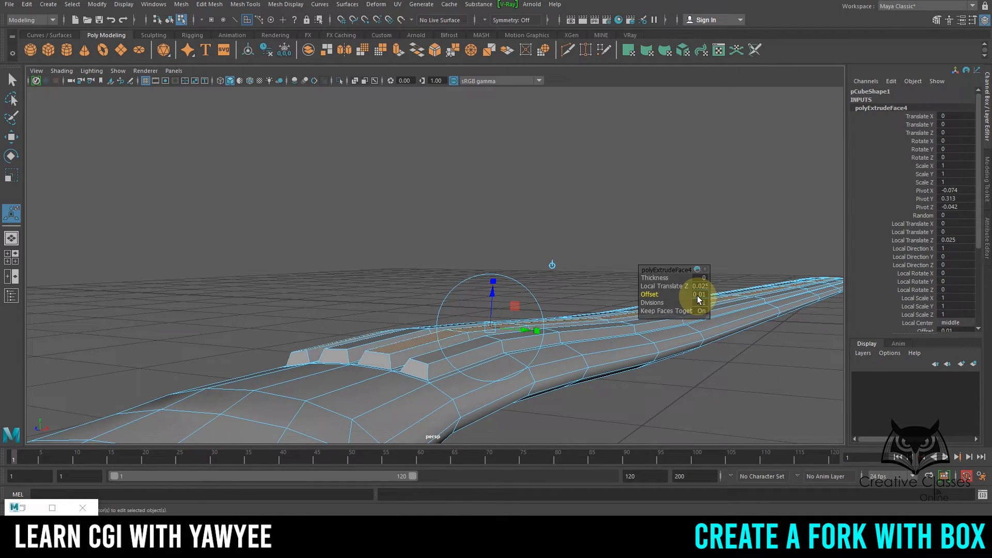
{"action": "right_click_drag", "start_coordinate": [644, 321], "coordinate": [341, 285], "text": "alt"}
{"action": "left_click_drag", "start_coordinate": [341, 286], "coordinate": [318, 299], "text": "alt"}
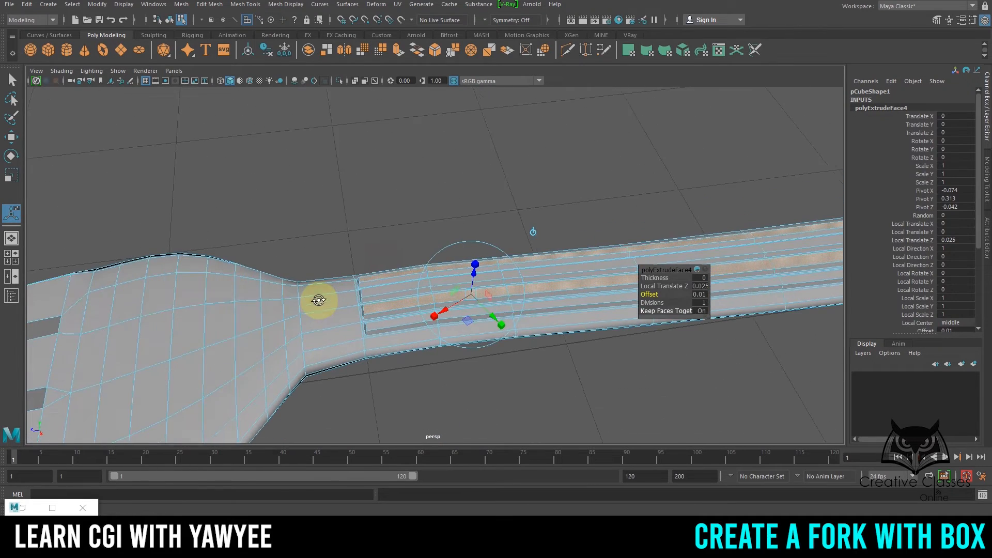
Leave the extrusion, return the fork to object mode and deselect it to examine the ridged handle.
{"action": "key", "text": "q"}
{"action": "right_click_drag", "start_coordinate": [535, 311], "coordinate": [475, 281], "text": "alt"}
{"action": "right_click_drag", "start_coordinate": [513, 246], "coordinate": [579, 217]}
{"action": "left_click", "coordinate": [581, 185]}
{"action": "left_click_drag", "start_coordinate": [582, 185], "coordinate": [555, 243]}
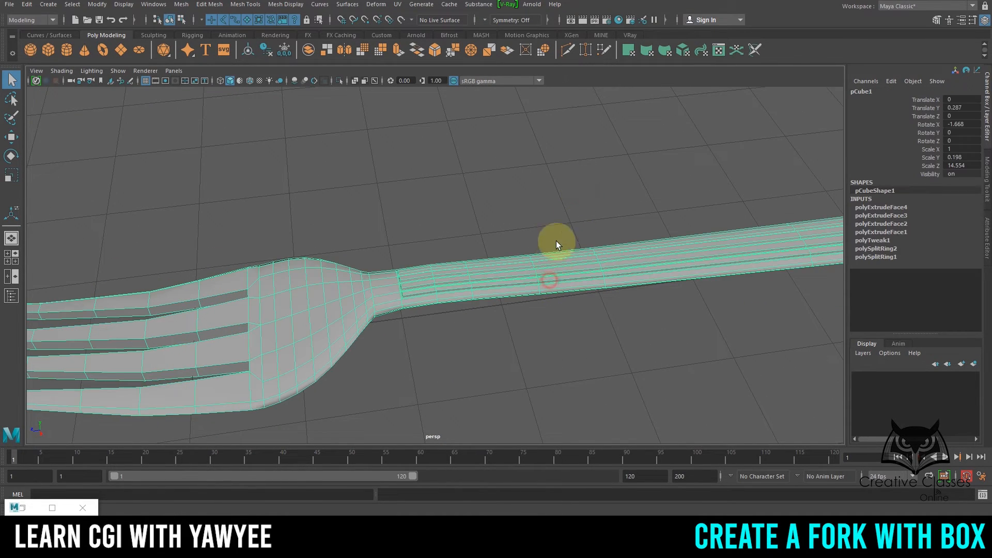
{"action": "left_click", "coordinate": [558, 212]}
{"action": "right_click_drag", "start_coordinate": [558, 199], "coordinate": [221, 212], "text": "alt"}
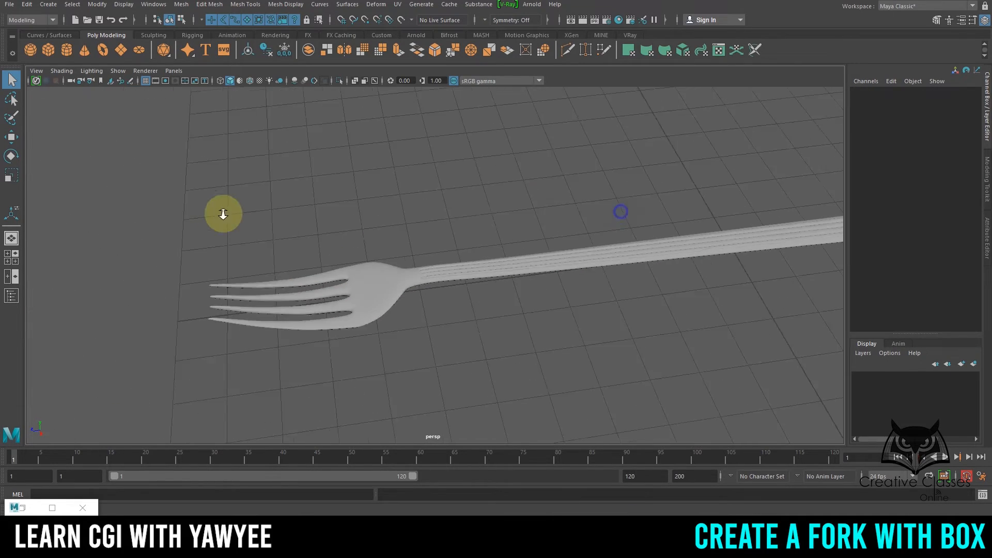
Examine the fork's ridged handle from above, from its rounded end and along its length.
{"action": "left_click_drag", "start_coordinate": [222, 212], "coordinate": [519, 198], "text": "alt"}
{"action": "right_click_drag", "start_coordinate": [519, 198], "coordinate": [383, 403], "text": "alt"}
{"action": "middle_click_drag", "start_coordinate": [557, 317], "coordinate": [584, 186], "text": "alt"}
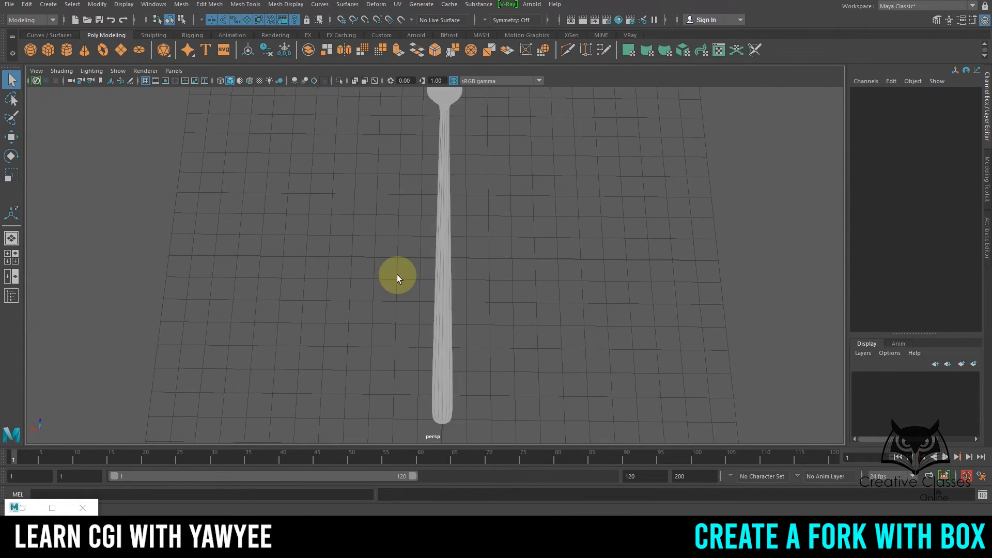
{"action": "left_click_drag", "start_coordinate": [399, 279], "coordinate": [499, 251], "text": "alt"}
{"action": "right_click_drag", "start_coordinate": [499, 251], "coordinate": [646, 317], "text": "alt"}
{"action": "middle_click_drag", "start_coordinate": [646, 317], "coordinate": [393, 240], "text": "alt"}
{"action": "right_click_drag", "start_coordinate": [427, 248], "coordinate": [243, 237], "text": "alt"}
{"action": "left_click_drag", "start_coordinate": [244, 237], "coordinate": [330, 271], "text": "alt"}
{"action": "left_click_drag", "start_coordinate": [716, 277], "coordinate": [578, 288], "text": "alt"}
{"action": "left_click", "coordinate": [632, 288]}
Select all the handle's vertices in the top view, from the rounded end down to just before the fork's head.
{"action": "key", "text": "space"}
{"action": "right_click_drag", "start_coordinate": [644, 270], "coordinate": [171, 212], "text": "alt"}
{"action": "middle_click_drag", "start_coordinate": [442, 197], "coordinate": [470, 274], "text": "alt"}
{"action": "left_click", "coordinate": [408, 122]}
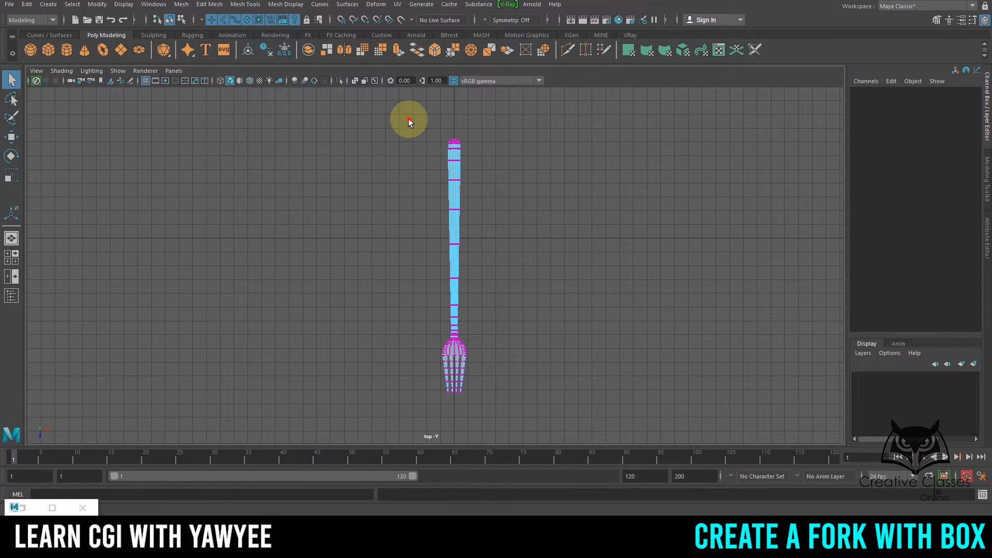
{"action": "left_click_drag", "start_coordinate": [535, 321], "coordinate": [517, 332]}
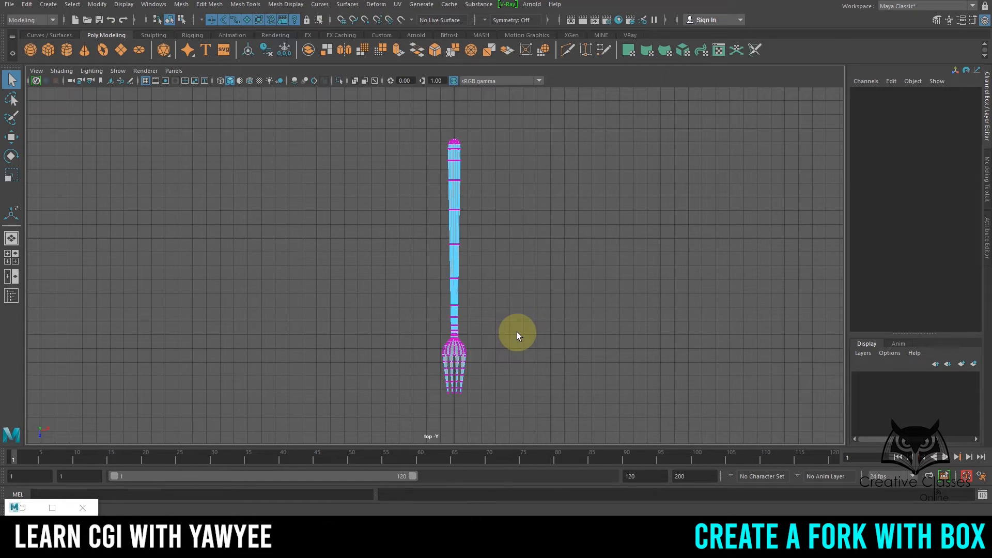
{"action": "scroll", "coordinate": [833, 406], "scroll_direction": "up", "scroll_amount": 3}
{"action": "right_click_drag", "start_coordinate": [832, 406], "coordinate": [842, 406], "text": "alt"}
{"action": "middle_click_drag", "start_coordinate": [692, 350], "coordinate": [605, 123], "text": "alt"}
{"action": "right_click_drag", "start_coordinate": [433, 203], "coordinate": [839, 334], "text": "alt"}
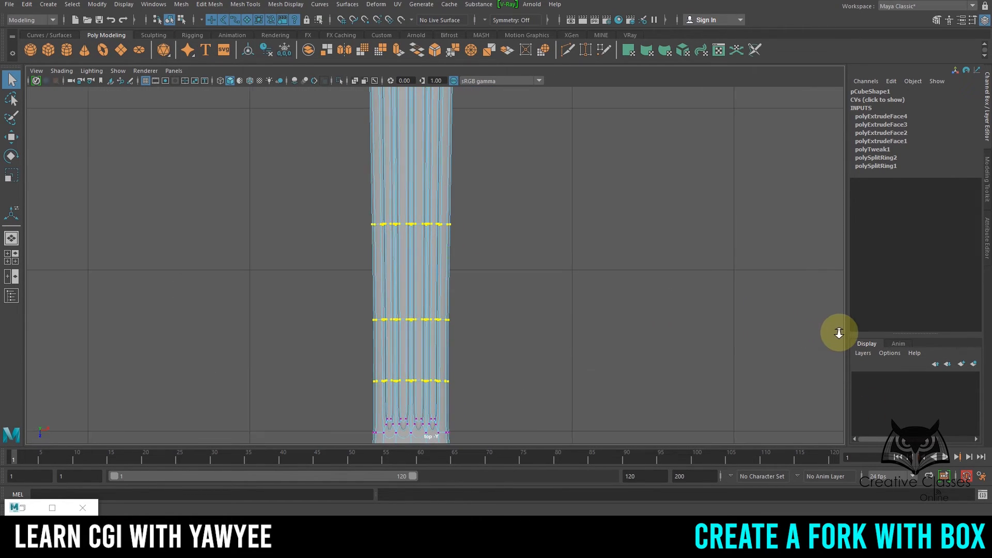
{"action": "middle_click_drag", "start_coordinate": [612, 333], "coordinate": [613, 333], "text": "alt"}
{"action": "right_click_drag", "start_coordinate": [613, 333], "coordinate": [454, 203], "text": "alt"}
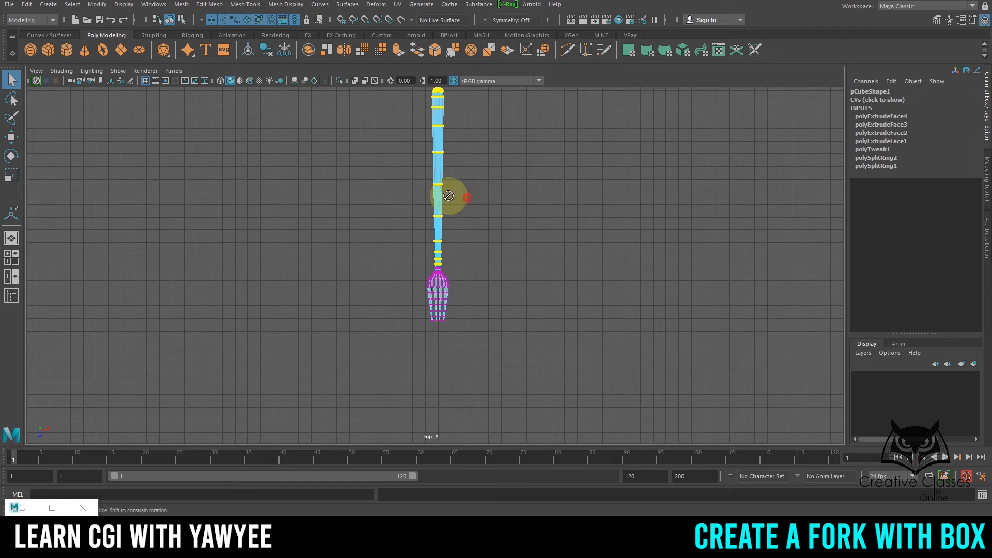
Create a lattice deformer around the selected handle vertices in the perspective view and set its T Divisions to 2.
{"action": "key", "text": "space"}
{"action": "left_click_drag", "start_coordinate": [413, 188], "coordinate": [416, 138]}
{"action": "left_click_drag", "start_coordinate": [519, 249], "coordinate": [357, 71], "text": "alt"}
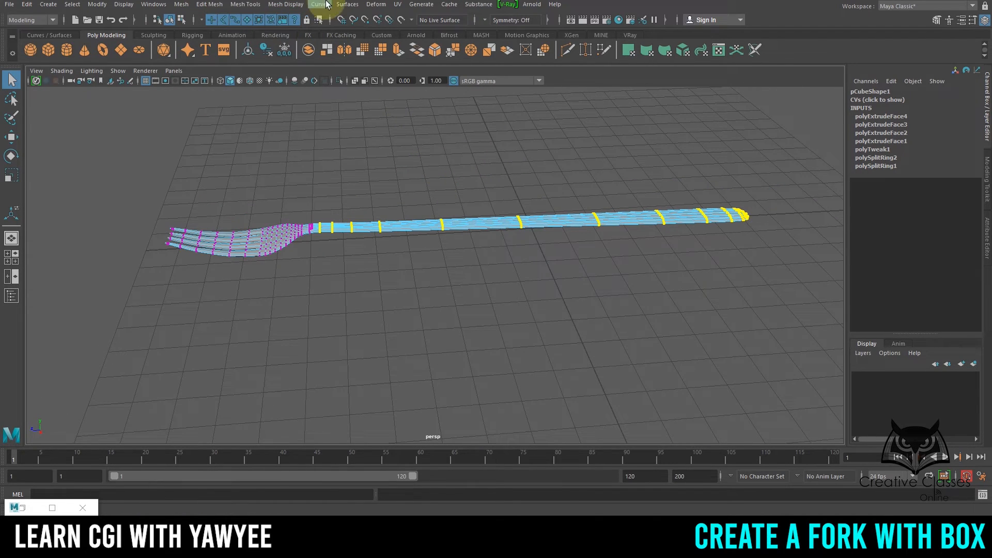
{"action": "left_click", "coordinate": [376, 5]}
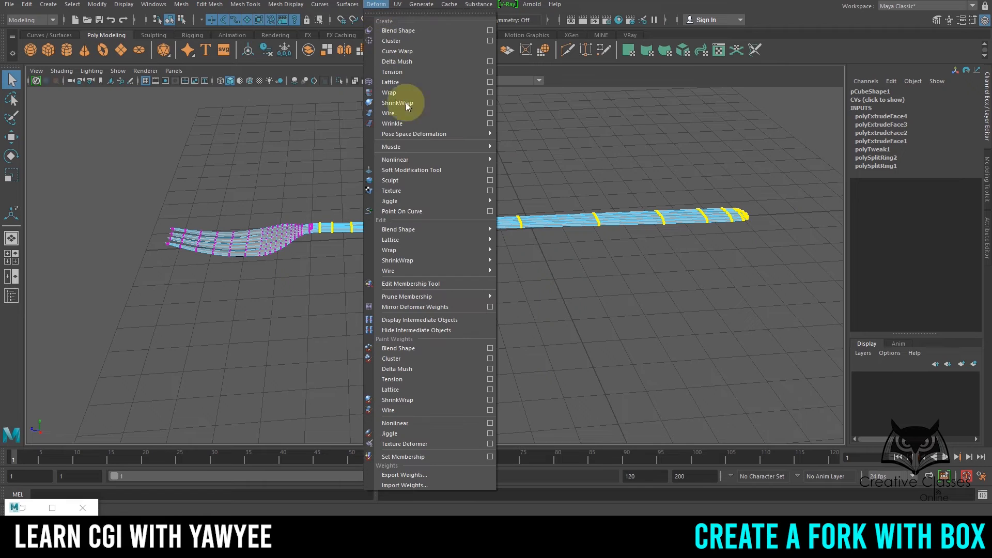
{"action": "left_click", "coordinate": [431, 84]}
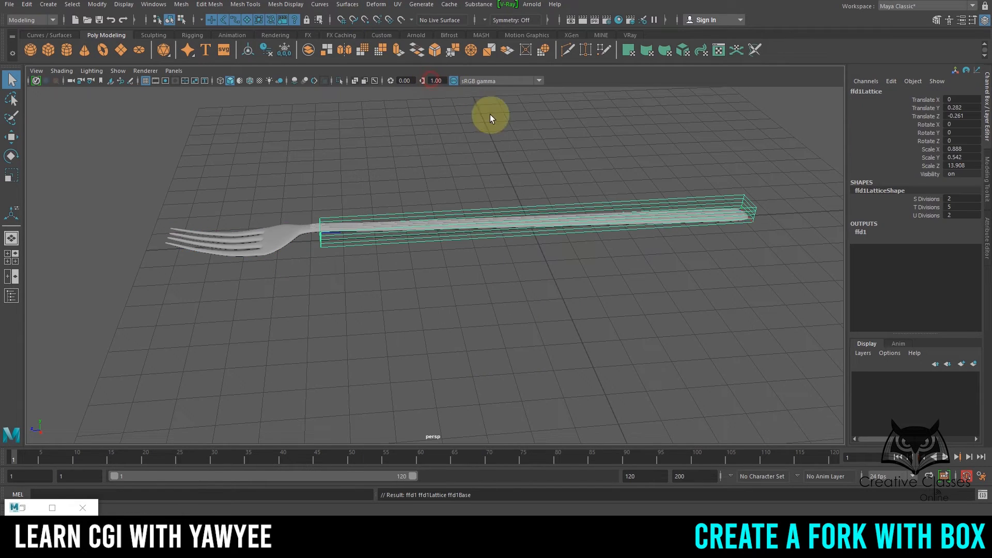
{"action": "left_click", "coordinate": [922, 209]}
{"action": "middle_click_drag", "start_coordinate": [758, 186], "coordinate": [720, 186]}
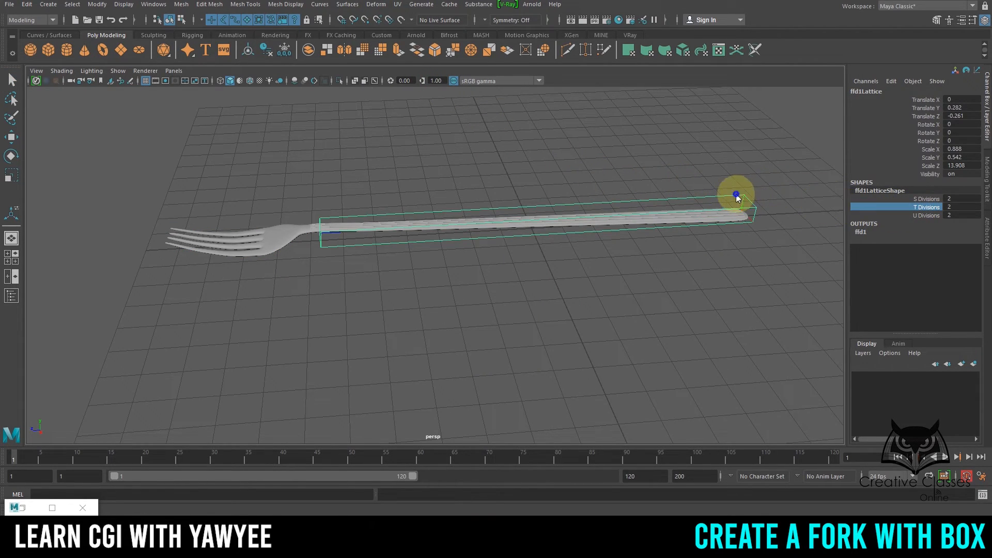
Select the lattice points at the handle's rounded end and move them toward the fork's head to shorten the handle.
{"action": "right_click_drag", "start_coordinate": [736, 195], "coordinate": [713, 171]}
{"action": "left_click_drag", "start_coordinate": [706, 134], "coordinate": [786, 313]}
{"action": "middle_click_drag", "start_coordinate": [795, 283], "coordinate": [733, 302], "text": "alt"}
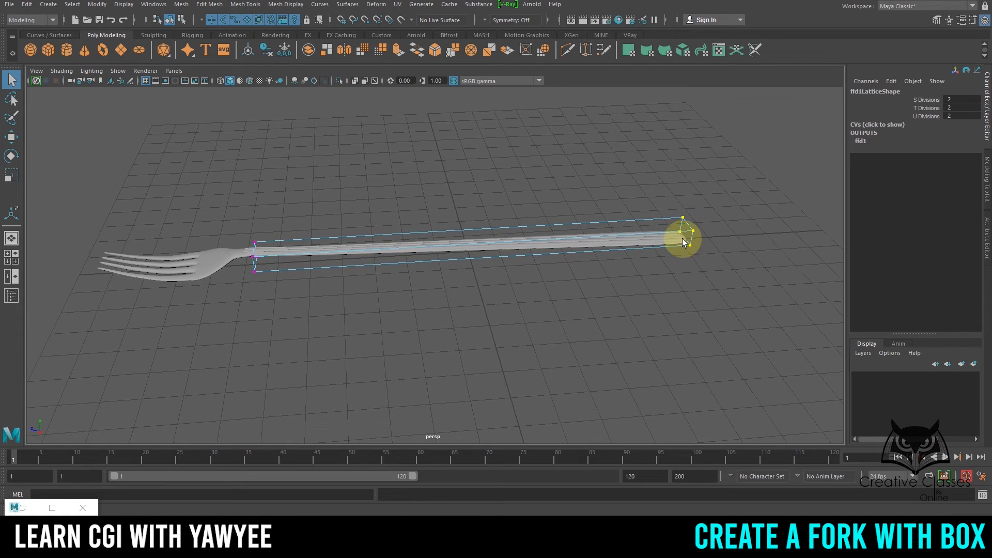
{"action": "key", "text": "w"}
{"action": "left_click_drag", "start_coordinate": [661, 234], "coordinate": [472, 206]}
Check the shortened handle's profile and proportions in the side view and in perspective.
{"action": "key", "text": "space"}
{"action": "middle_click_drag", "start_coordinate": [606, 267], "coordinate": [808, 234], "text": "alt"}
{"action": "middle_click_drag", "start_coordinate": [310, 238], "coordinate": [733, 275], "text": "alt"}
{"action": "scroll", "coordinate": [733, 274], "scroll_direction": "up", "scroll_amount": 1}
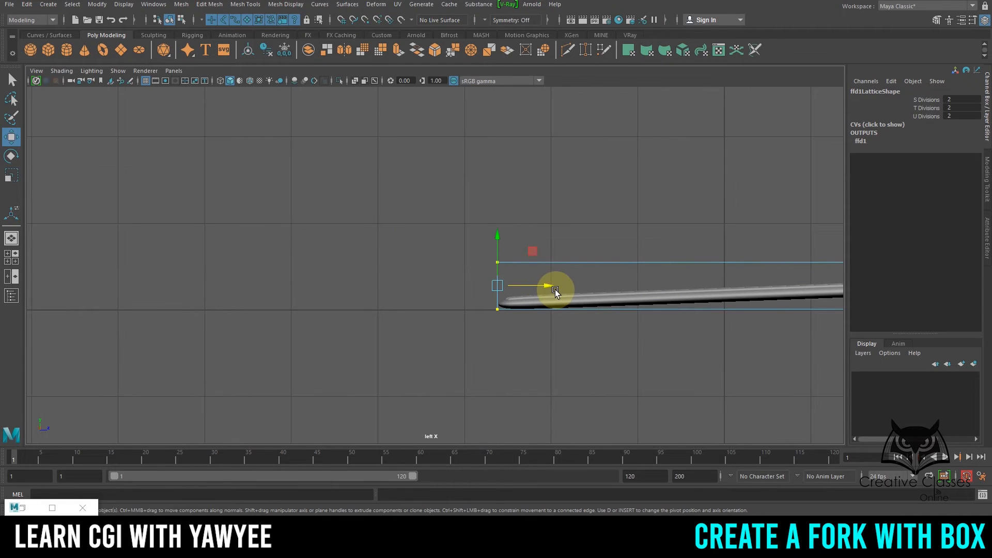
{"action": "scroll", "coordinate": [549, 284], "scroll_direction": "down", "scroll_amount": 5}
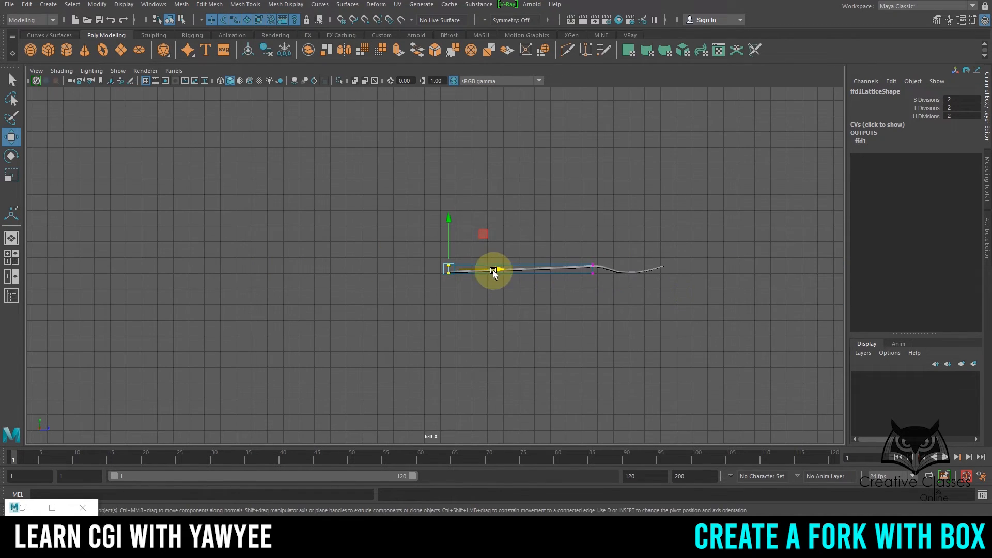
{"action": "left_click_drag", "start_coordinate": [521, 274], "coordinate": [485, 224], "text": "alt"}
{"action": "left_click_drag", "start_coordinate": [484, 222], "coordinate": [472, 229], "text": "alt"}
{"action": "key", "text": "q"}
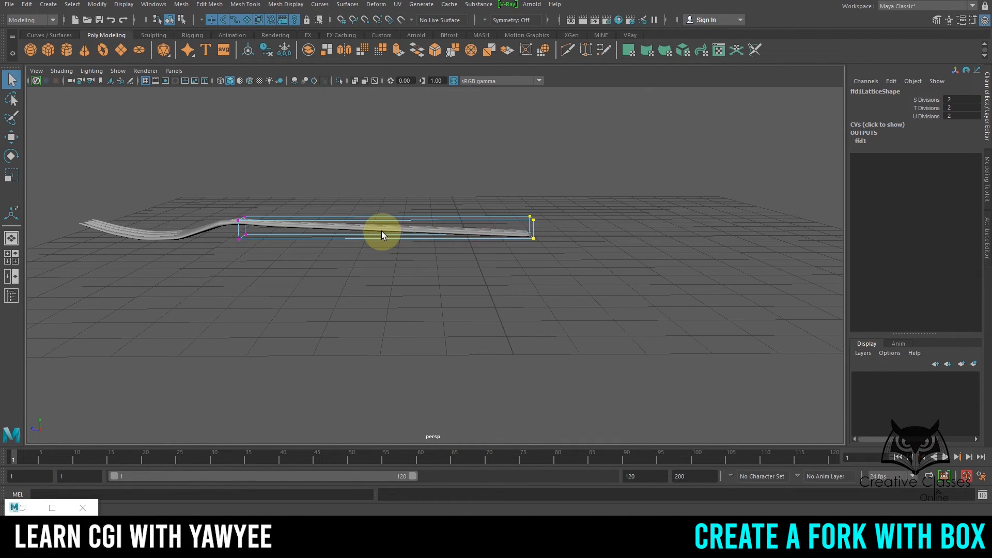
Delete all construction history to bake the lattice deformation into the fork, leaving the fork selected.
{"action": "left_click", "coordinate": [382, 230]}
{"action": "left_click_drag", "start_coordinate": [343, 218], "coordinate": [183, 88], "text": "alt"}
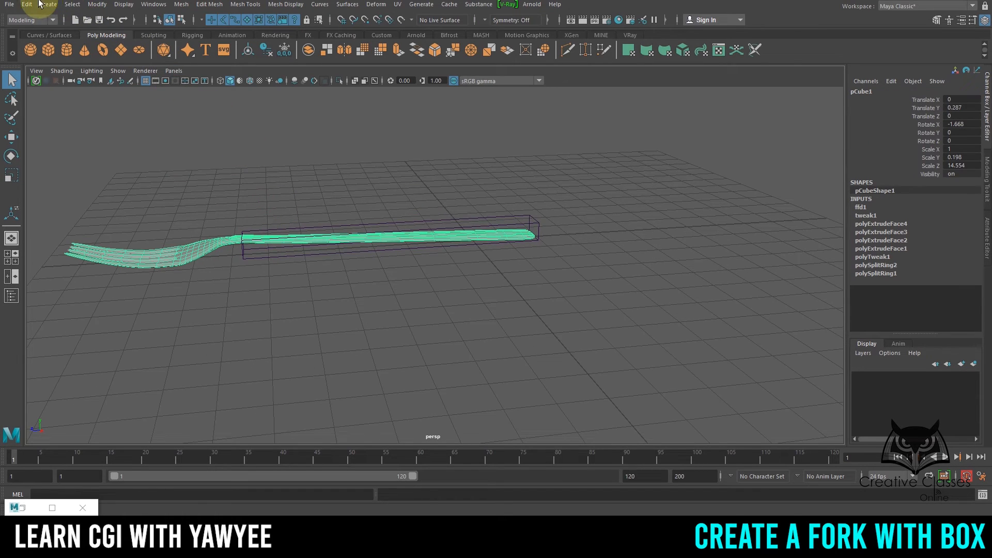
{"action": "left_click", "coordinate": [24, 6]}
{"action": "mouse_move", "coordinate": [76, 133]}
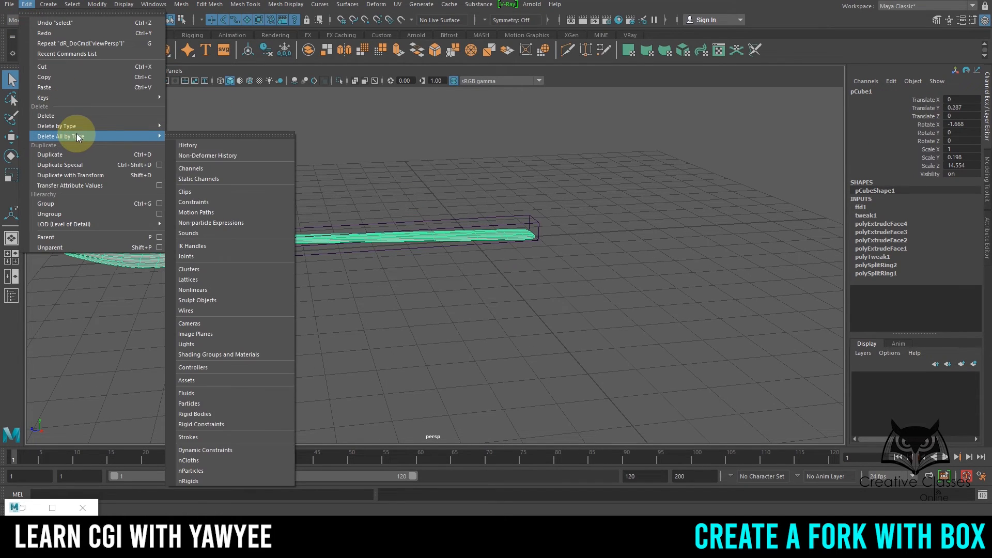
{"action": "left_click", "coordinate": [209, 141]}
{"action": "left_click", "coordinate": [329, 154]}
{"action": "left_click_drag", "start_coordinate": [318, 178], "coordinate": [305, 257], "text": "alt"}
{"action": "left_click", "coordinate": [303, 265]}
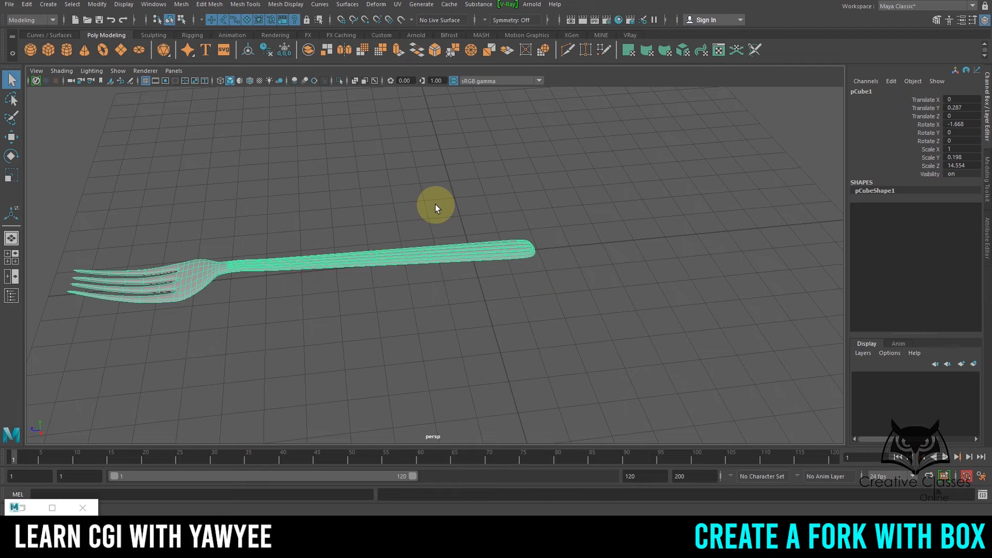
Show the fork with smooth preview and move it along Z to a Translate Z of -5.152.
{"action": "key", "text": "1"}
{"action": "key", "text": "3"}
{"action": "left_click_drag", "start_coordinate": [415, 210], "coordinate": [604, 215], "text": "alt"}
{"action": "middle_click_drag", "start_coordinate": [613, 213], "coordinate": [364, 173], "text": "alt"}
{"action": "key", "text": "w"}
{"action": "right_click_drag", "start_coordinate": [562, 230], "coordinate": [427, 228], "text": "alt"}
{"action": "left_click_drag", "start_coordinate": [421, 232], "coordinate": [558, 239]}
Assign a new Blinn material to the fork.
{"action": "left_click_drag", "start_coordinate": [418, 250], "coordinate": [445, 246], "text": "alt"}
{"action": "right_click_drag", "start_coordinate": [450, 247], "coordinate": [529, 250], "text": "alt"}
{"action": "left_click_drag", "start_coordinate": [395, 249], "coordinate": [432, 257], "text": "alt"}
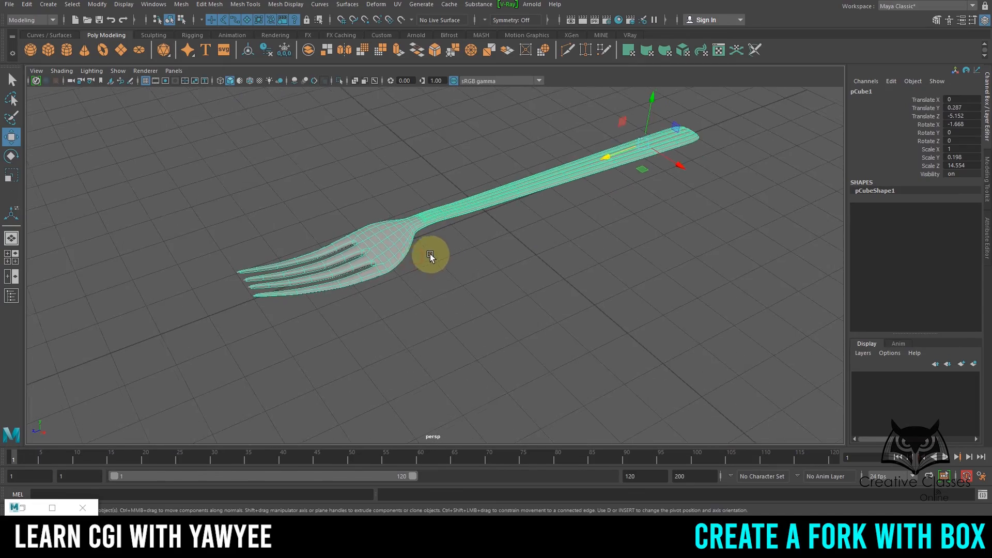
{"action": "right_click_drag", "start_coordinate": [441, 253], "coordinate": [511, 251], "text": "alt"}
{"action": "left_click_drag", "start_coordinate": [488, 252], "coordinate": [405, 221], "text": "alt"}
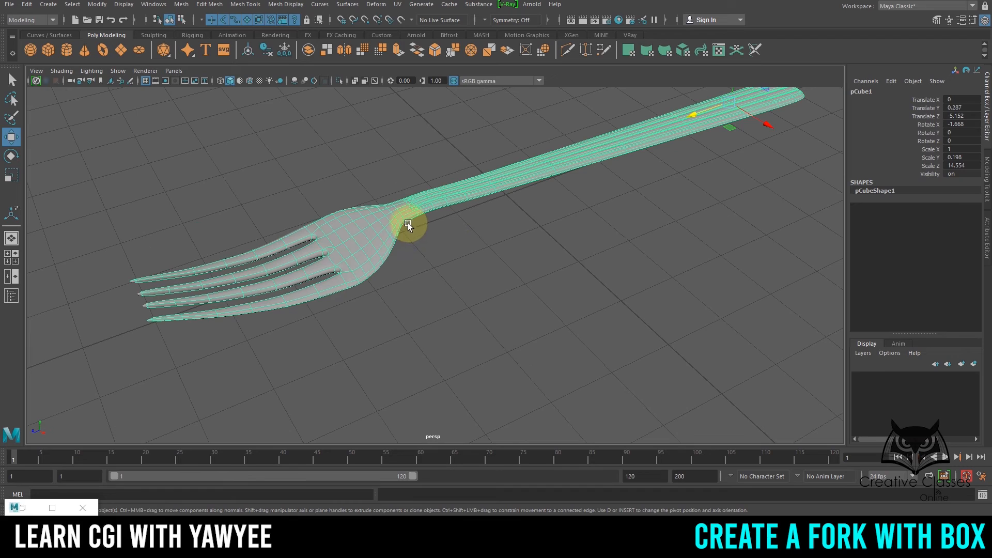
{"action": "right_click", "coordinate": [407, 211]}
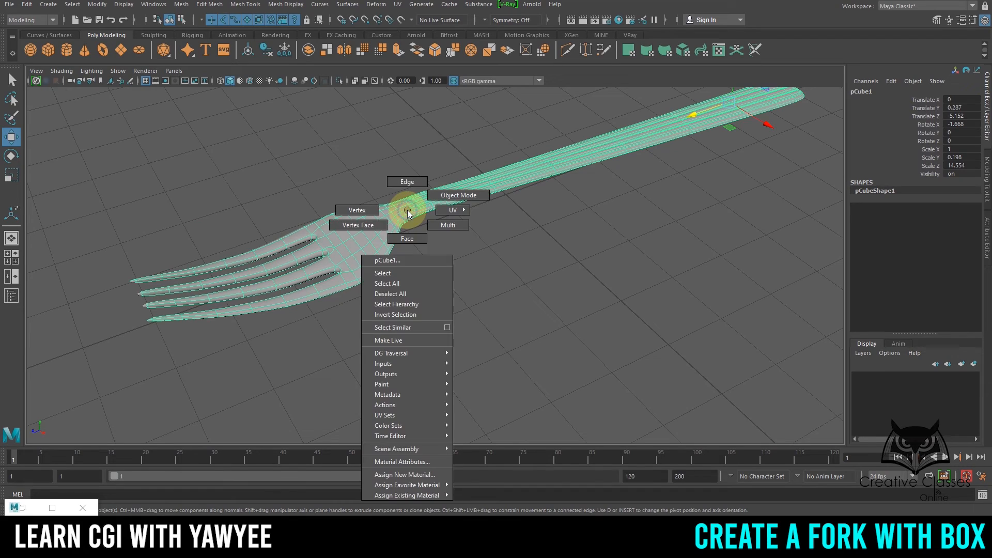
{"action": "left_click", "coordinate": [408, 475]}
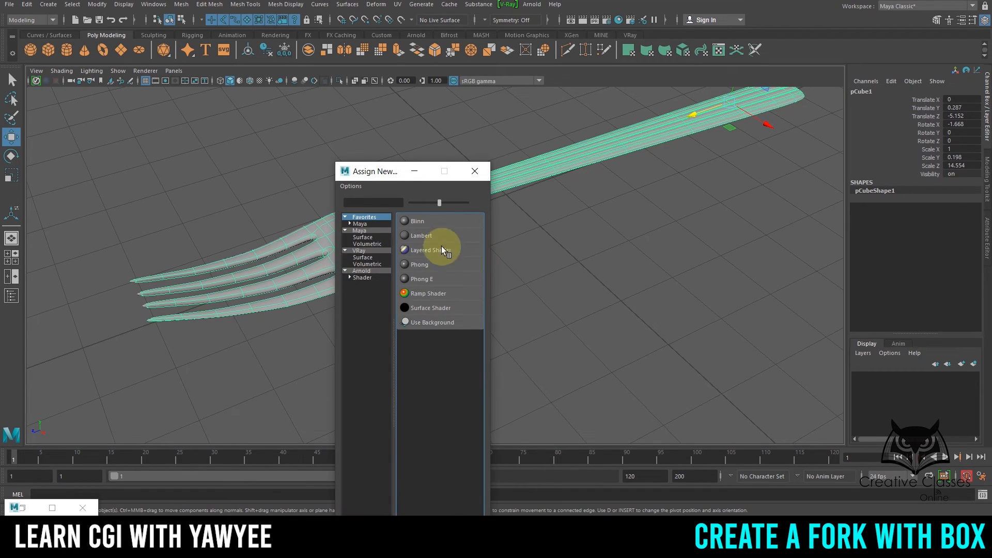
{"action": "left_click", "coordinate": [416, 221]}
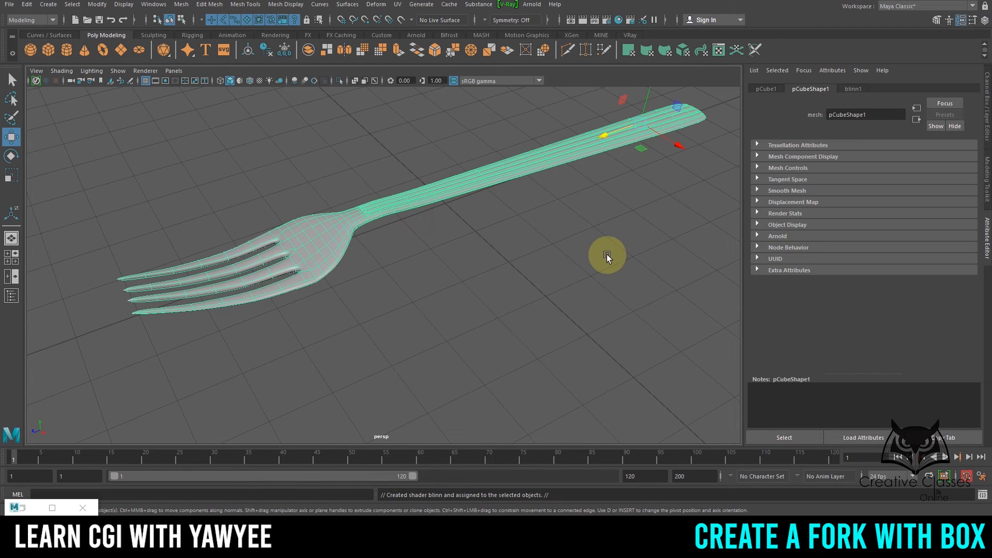
Darken the Blinn's color to dark grey, with eccentricity 0.284, specular roll off 1.000 and a white specular color, and deselect the fork.
{"action": "left_click", "coordinate": [854, 89]}
{"action": "middle_click_drag", "start_coordinate": [598, 227], "coordinate": [623, 228], "text": "alt"}
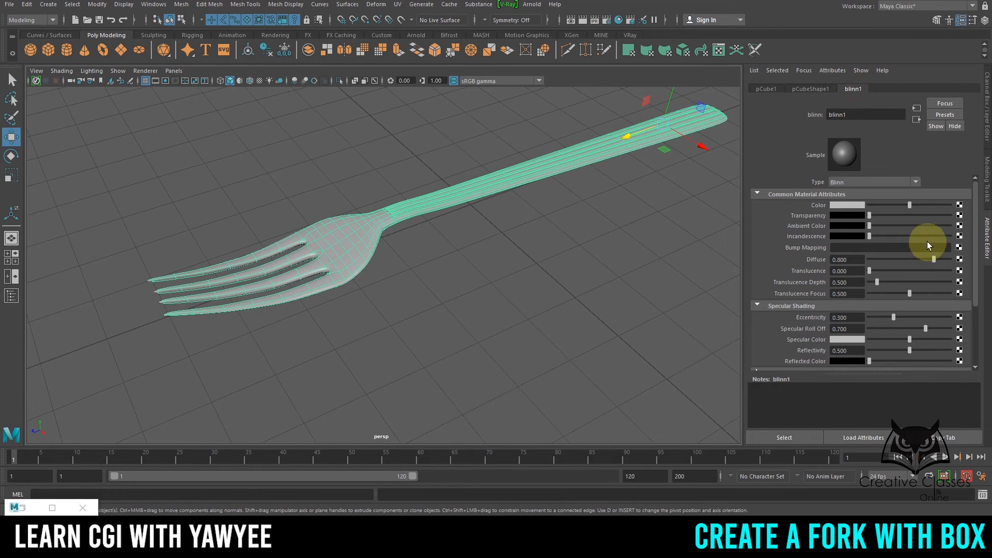
{"action": "mouse_move", "coordinate": [910, 206]}
{"action": "left_mouse_down"}
{"action": "mouse_move", "coordinate": [888, 207]}
{"action": "mouse_move", "coordinate": [921, 202]}
{"action": "mouse_move", "coordinate": [878, 209]}
{"action": "left_mouse_up"}
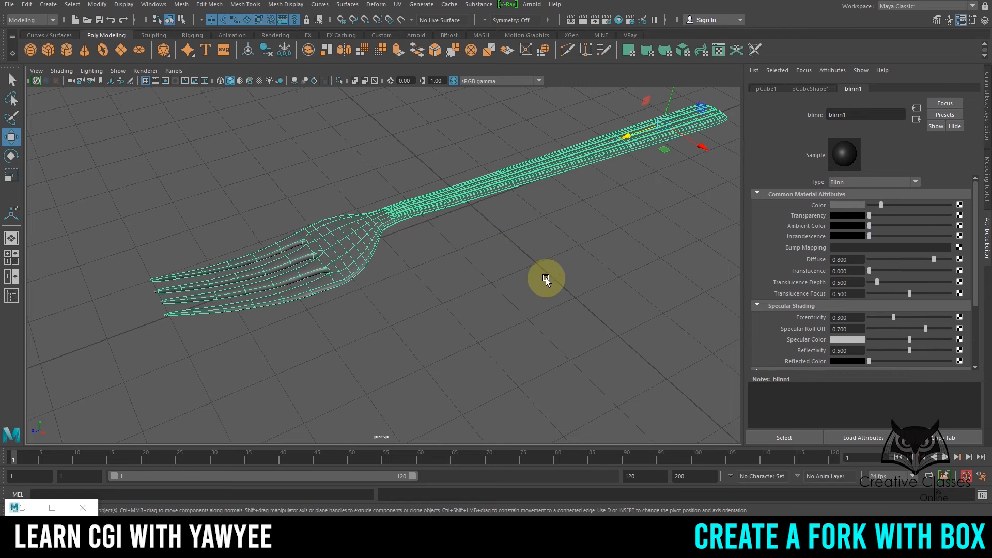
{"action": "left_click_drag", "start_coordinate": [543, 279], "coordinate": [886, 355], "text": "alt"}
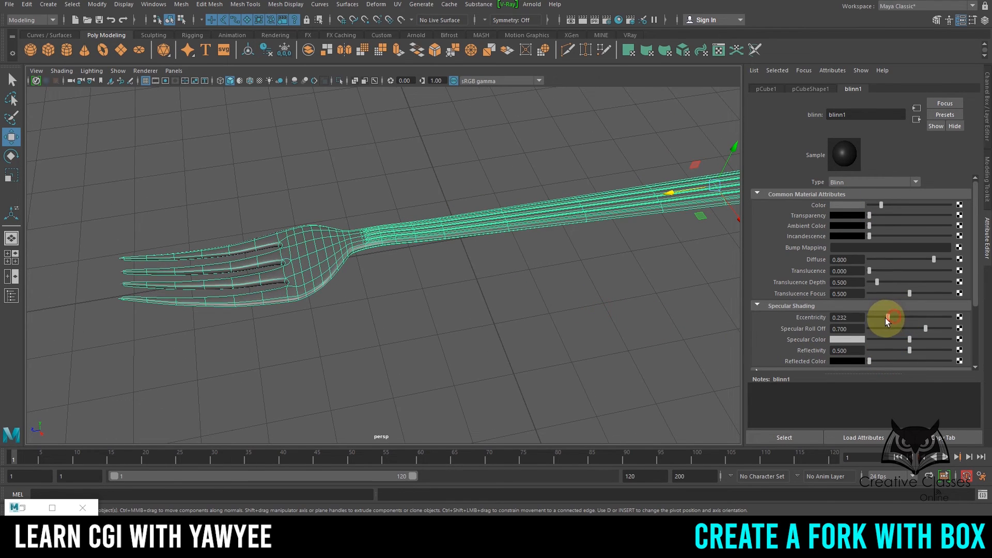
{"action": "left_click_drag", "start_coordinate": [885, 317], "coordinate": [956, 340]}
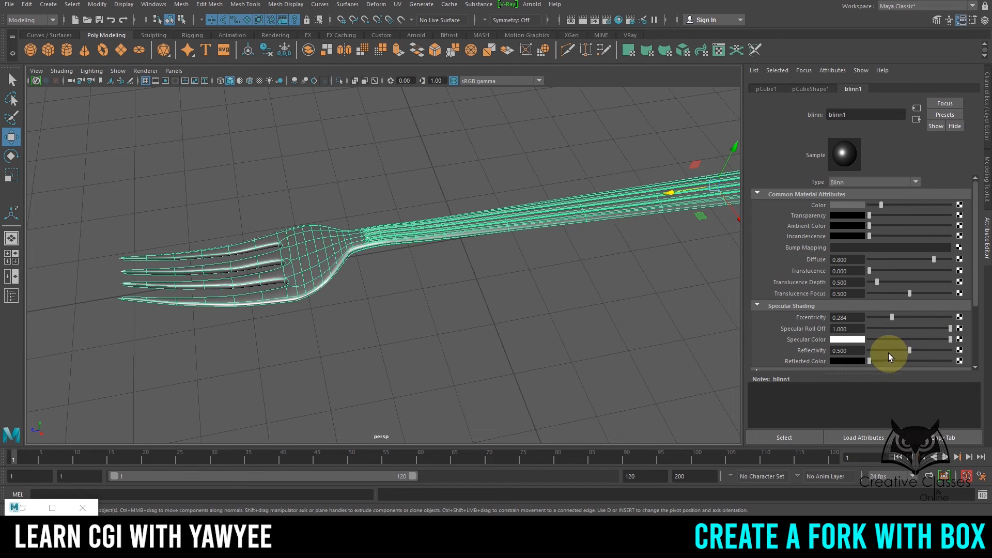
{"action": "left_click", "coordinate": [593, 299]}
{"action": "left_click_drag", "start_coordinate": [457, 323], "coordinate": [305, 208], "text": "alt"}
Create a point light in the scene.
{"action": "key", "text": "space"}
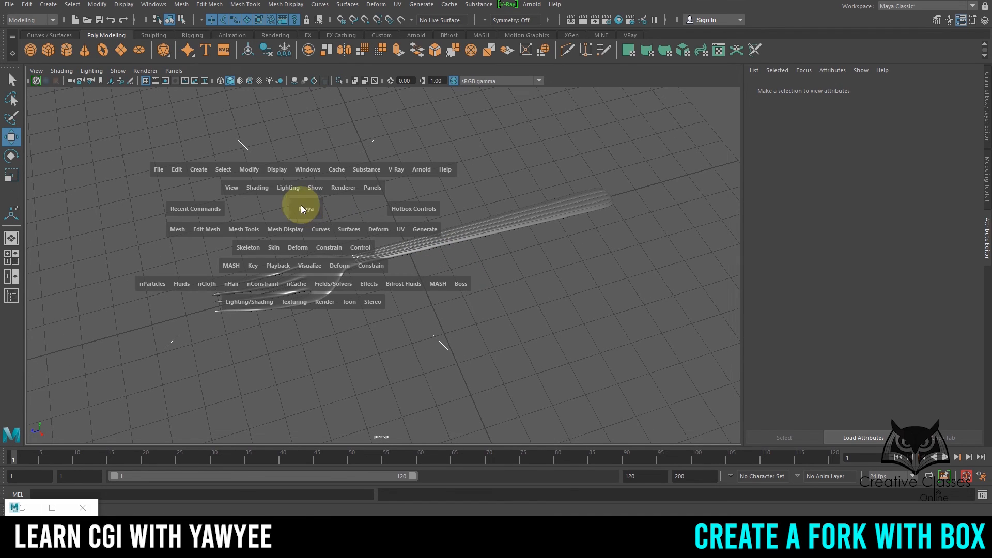
{"action": "left_click", "coordinate": [197, 171]}
{"action": "mouse_move", "coordinate": [256, 232]}
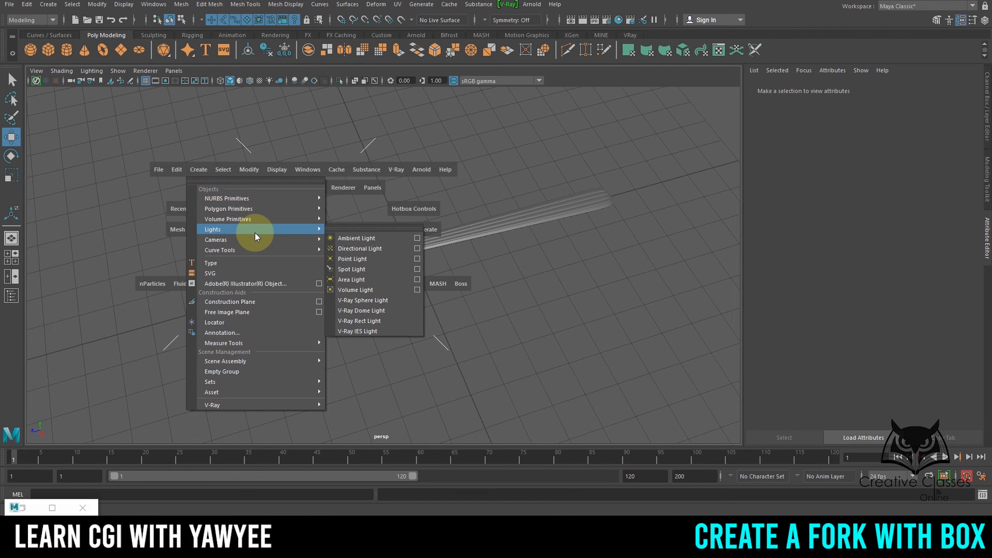
{"action": "left_click", "coordinate": [348, 261]}
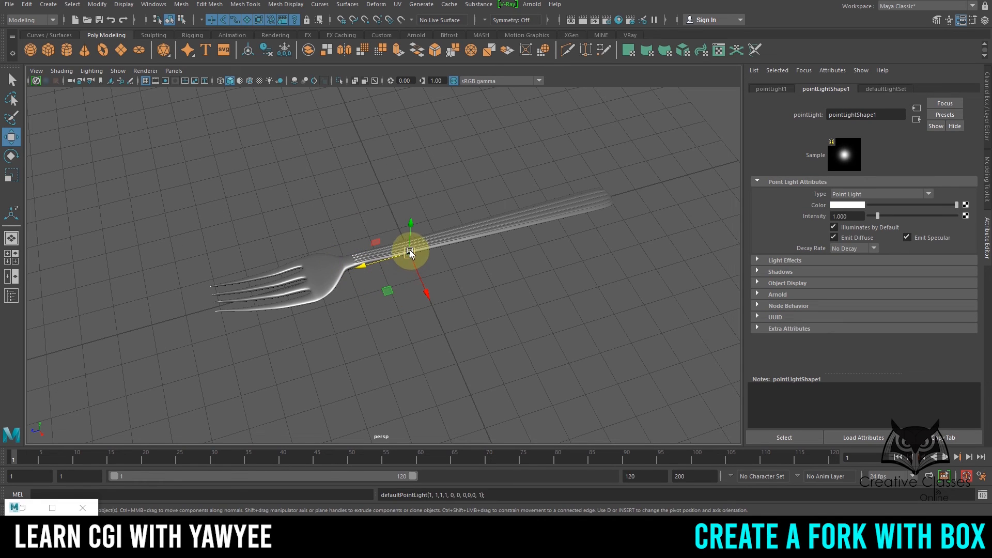
Position the point light above and behind the fork's head and shade the view with the scene lighting.
{"action": "mouse_move", "coordinate": [411, 227]}
{"action": "left_mouse_down"}
{"action": "mouse_move", "coordinate": [424, 178]}
{"action": "mouse_move", "coordinate": [206, 222]}
{"action": "mouse_move", "coordinate": [237, 200]}
{"action": "mouse_move", "coordinate": [243, 137]}
{"action": "left_mouse_up"}
{"action": "key", "text": "7"}
{"action": "left_click_drag", "start_coordinate": [427, 221], "coordinate": [370, 201], "text": "alt"}
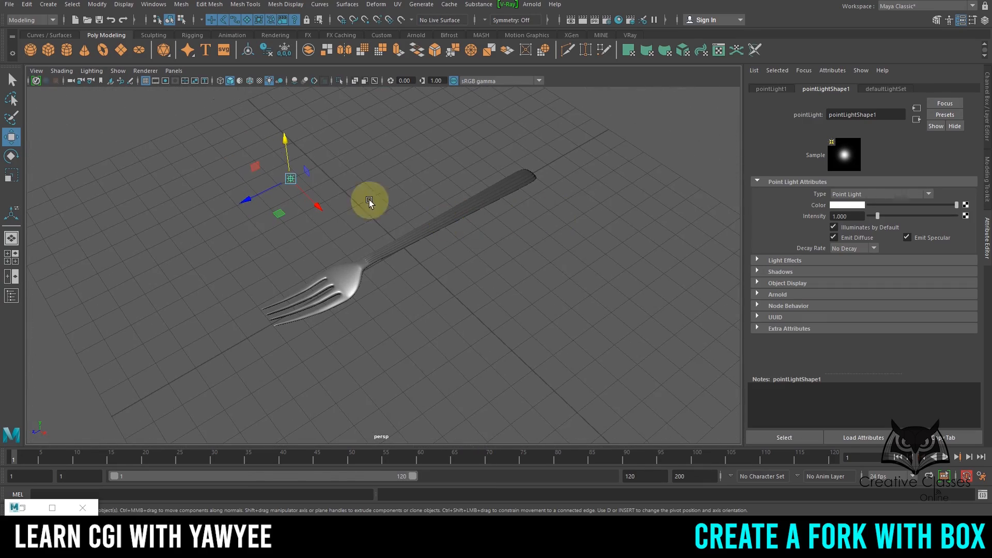
{"action": "left_click_drag", "start_coordinate": [290, 158], "coordinate": [290, 158]}
{"action": "left_click_drag", "start_coordinate": [284, 196], "coordinate": [284, 197]}
Examine the highlights on the lit fork's head and handle from several angles and distances.
{"action": "left_click_drag", "start_coordinate": [381, 223], "coordinate": [390, 228], "text": "alt"}
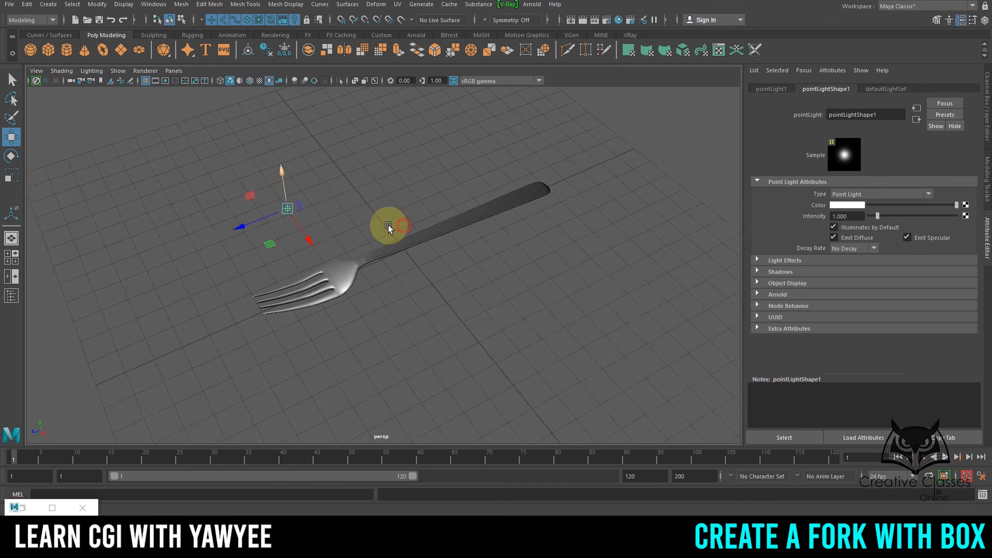
{"action": "right_click_drag", "start_coordinate": [390, 228], "coordinate": [577, 255], "text": "alt"}
{"action": "left_click_drag", "start_coordinate": [578, 256], "coordinate": [513, 282], "text": "alt"}
{"action": "right_click_drag", "start_coordinate": [513, 282], "coordinate": [470, 277], "text": "alt"}
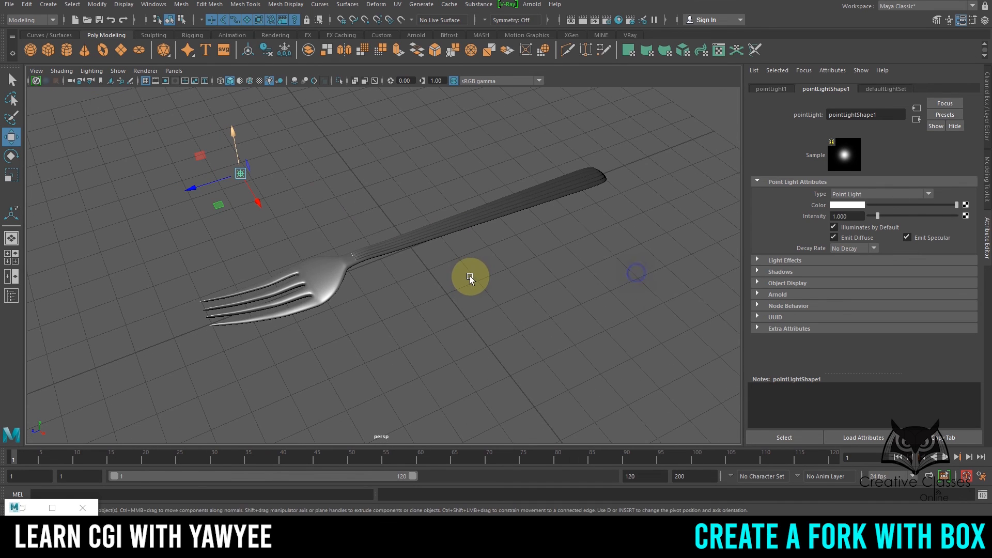
{"action": "right_click_drag", "start_coordinate": [354, 250], "coordinate": [440, 326], "text": "alt"}
{"action": "right_click_drag", "start_coordinate": [551, 288], "coordinate": [397, 281], "text": "alt"}
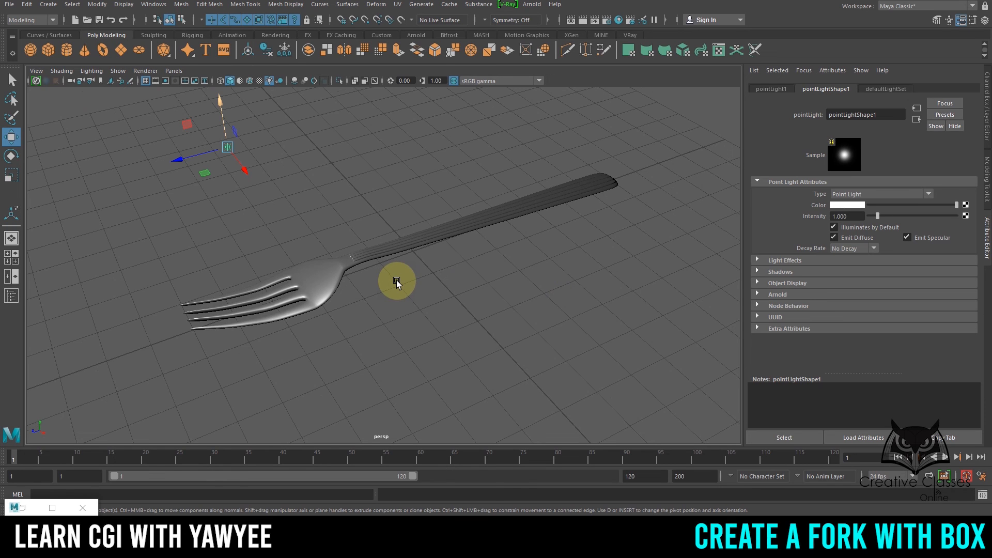
{"action": "left_click_drag", "start_coordinate": [488, 274], "coordinate": [481, 279], "text": "alt"}
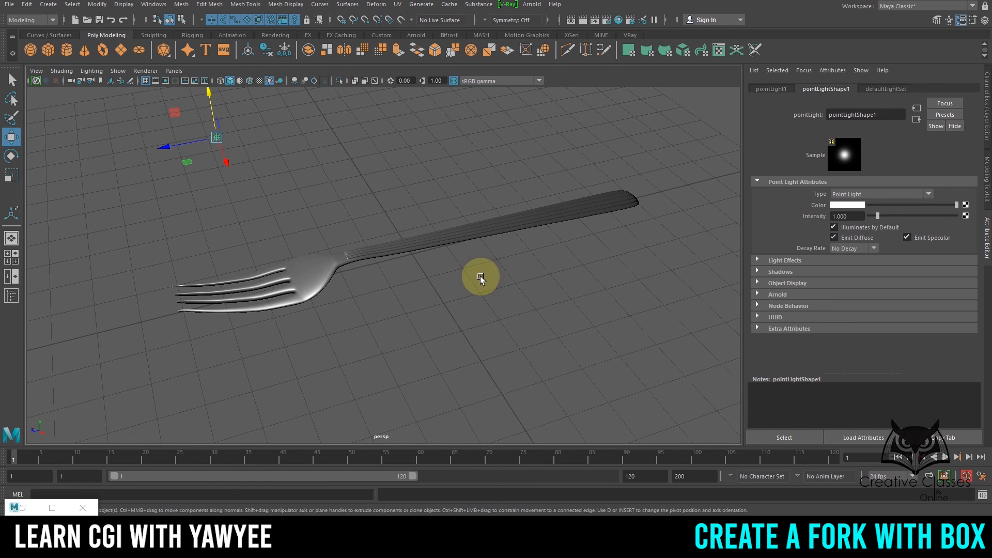